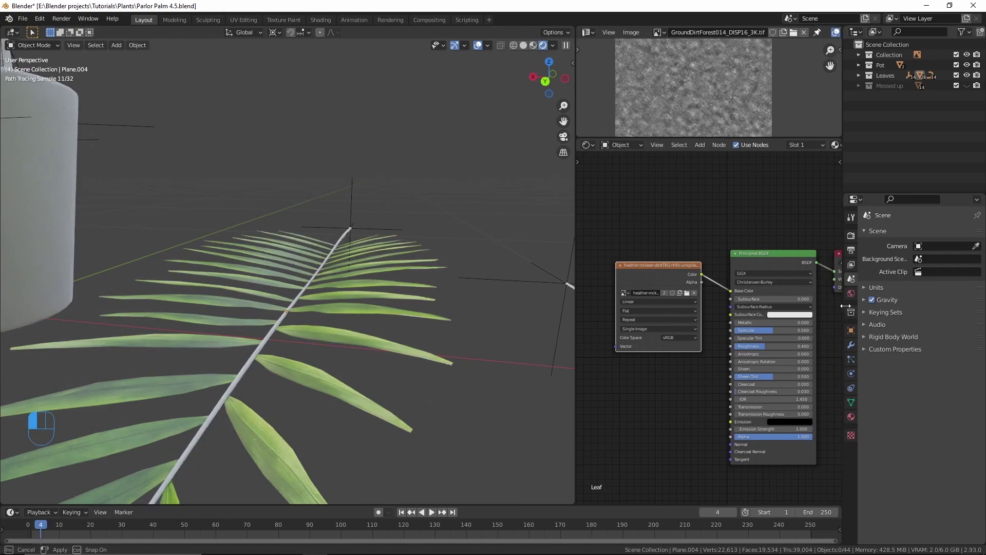
# Widen the shader editor, add a ColorRamp node and connect the leaf image texture's Color output to its Fac input.
pyautogui.moveTo(576, 239); pyautogui.dragTo(519, 262)
pyautogui.moveTo(627, 292); pyautogui.dragTo(652, 275, button='middle')
pyautogui.moveTo(636, 249); pyautogui.dragTo(565, 242)
pyautogui.hotkey('shift', 'a')
pyautogui.click(654, 229)
pyautogui.write('colo')
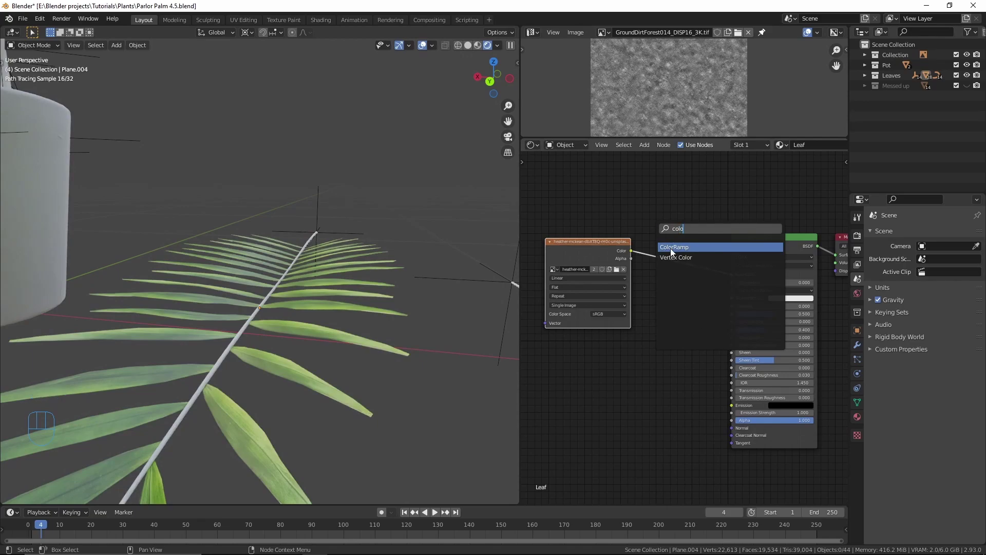
pyautogui.click(671, 250)
pyautogui.click(650, 292)
pyautogui.moveTo(611, 260); pyautogui.dragTo(628, 351)
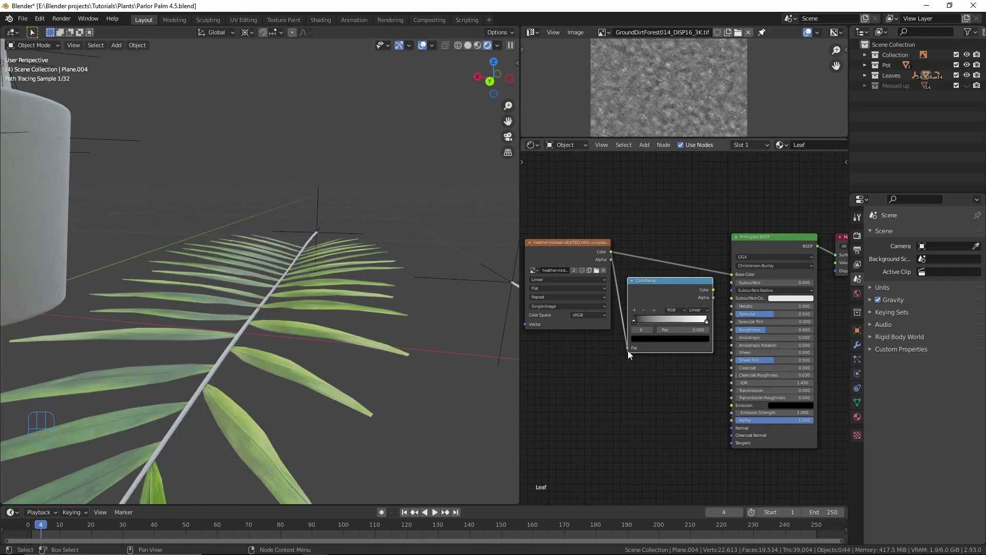
# Open the preferences and search the add-ons for "node".
pyautogui.click(40, 19)
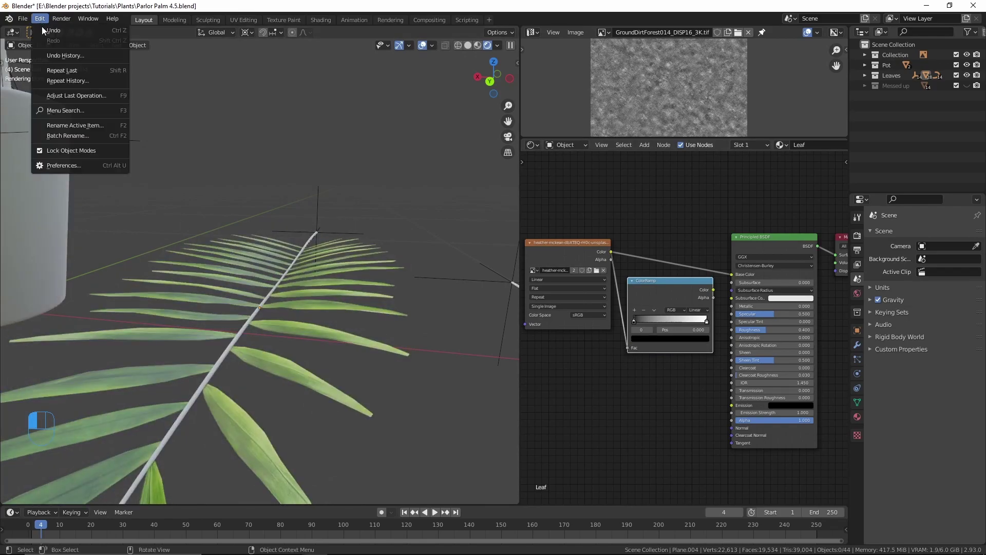
pyautogui.click(88, 164)
pyautogui.click(291, 50)
pyautogui.write('node')
pyautogui.press('Return')
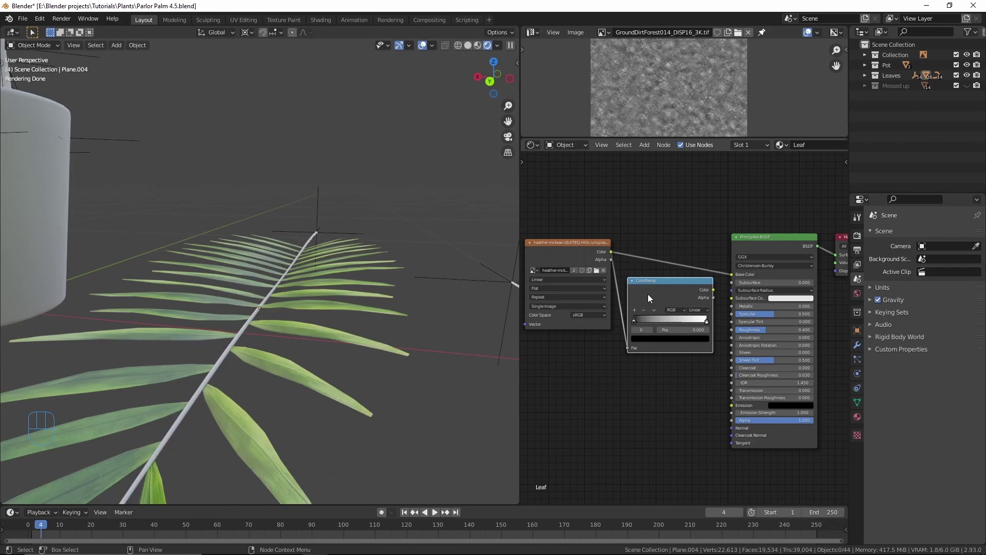
# Preview the ColorRamp's output on the palm leaves, inspect it, and return the preview to the Principled BSDF.
pyautogui.keyDown('ctrl'); pyautogui.keyDown('shift'); pyautogui.click(648, 294); pyautogui.keyUp('shift'); pyautogui.keyUp('ctrl')
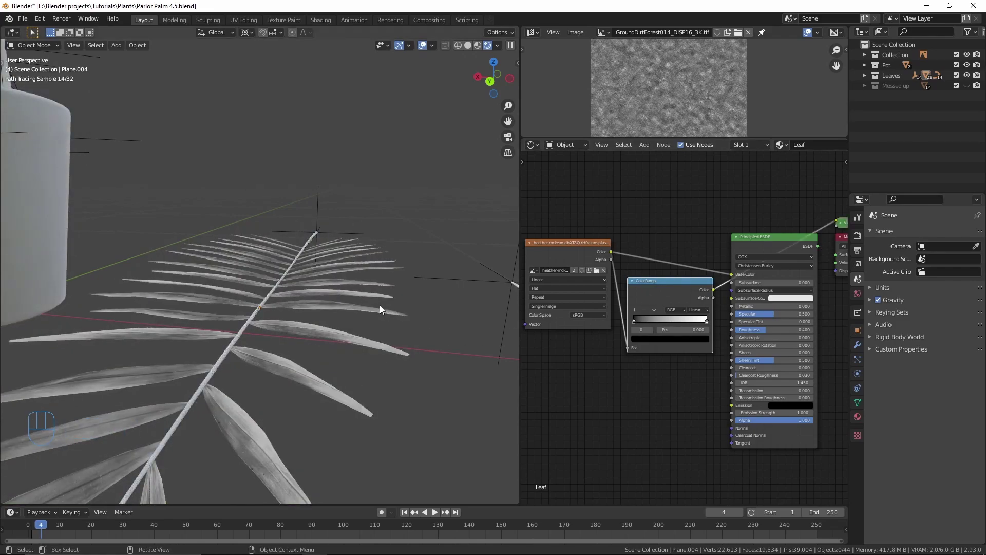
pyautogui.moveTo(647, 299); pyautogui.dragTo(650, 313, button='middle')
pyautogui.moveTo(396, 305); pyautogui.dragTo(434, 326, button='middle')
pyautogui.keyDown('shift'); pyautogui.moveTo(418, 282); pyautogui.dragTo(413, 314, button='middle'); pyautogui.keyUp('shift')
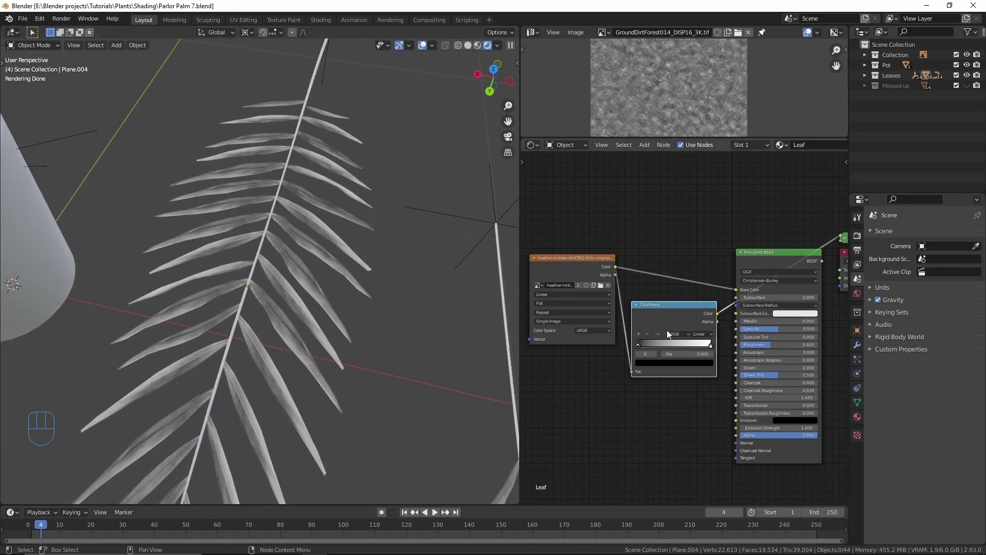
pyautogui.moveTo(763, 259); pyautogui.dragTo(701, 258, button='middle')
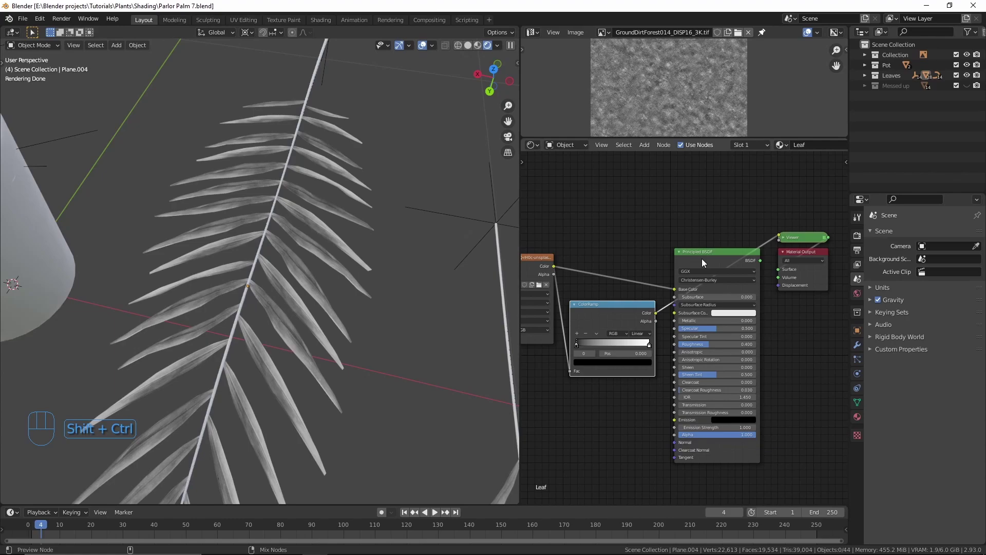
pyautogui.keyDown('ctrl'); pyautogui.keyDown('shift'); pyautogui.click(701, 258); pyautogui.keyUp('shift'); pyautogui.keyUp('ctrl')
pyautogui.scroll(1, 659, 335)
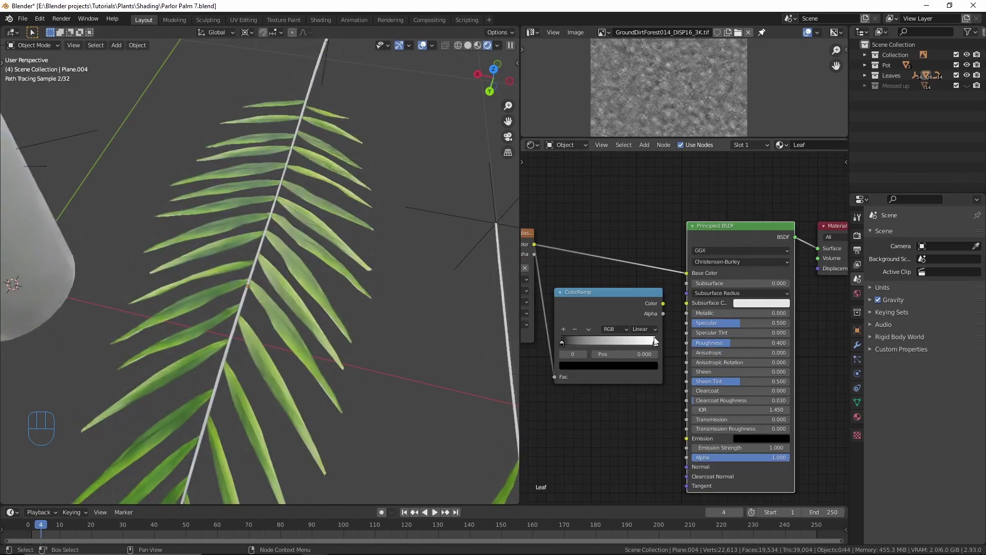
# Try raising the leaf material's Roughness to about 0.859 and undo the change.
pyautogui.moveTo(298, 325); pyautogui.dragTo(316, 301, button='middle')
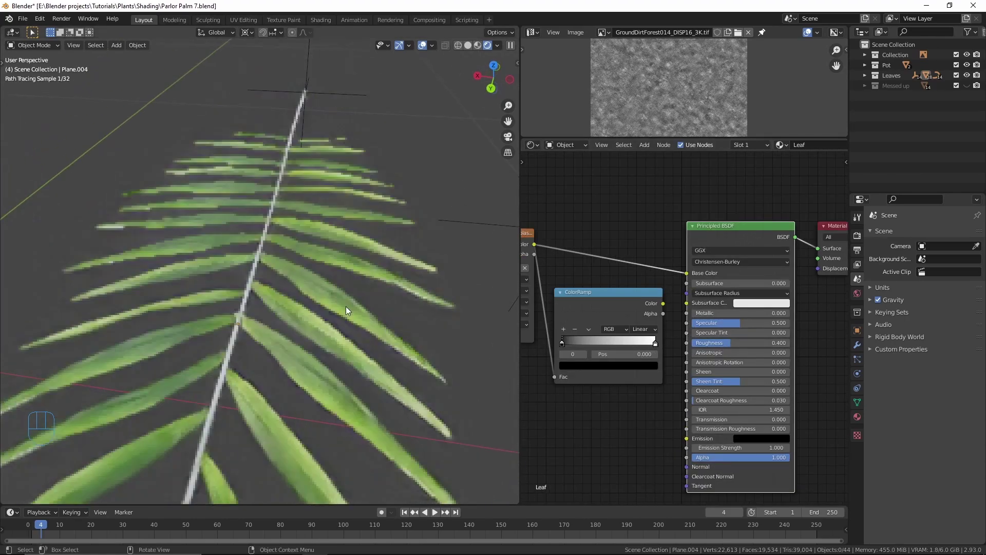
pyautogui.moveTo(718, 343); pyautogui.dragTo(761, 343)
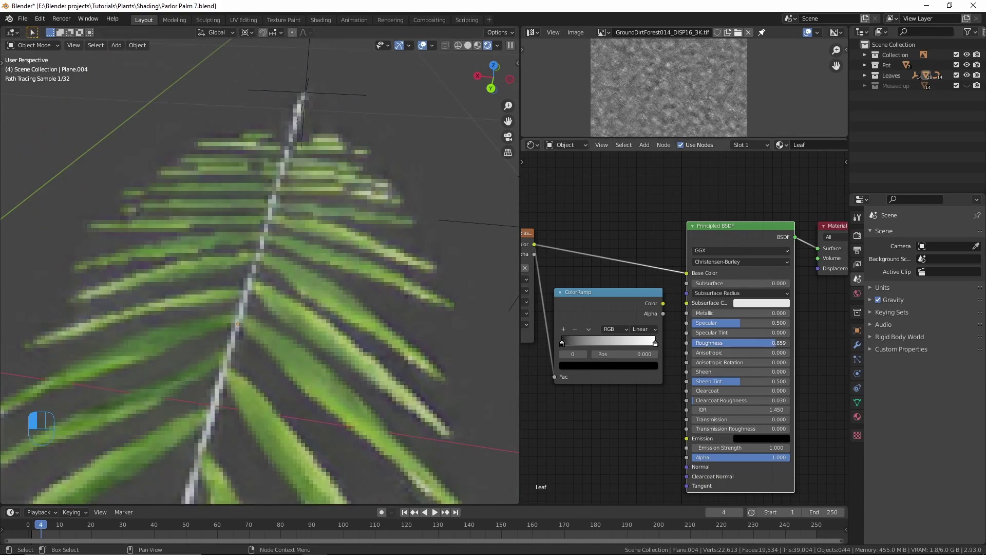
pyautogui.hotkey('ctrl', 'z')
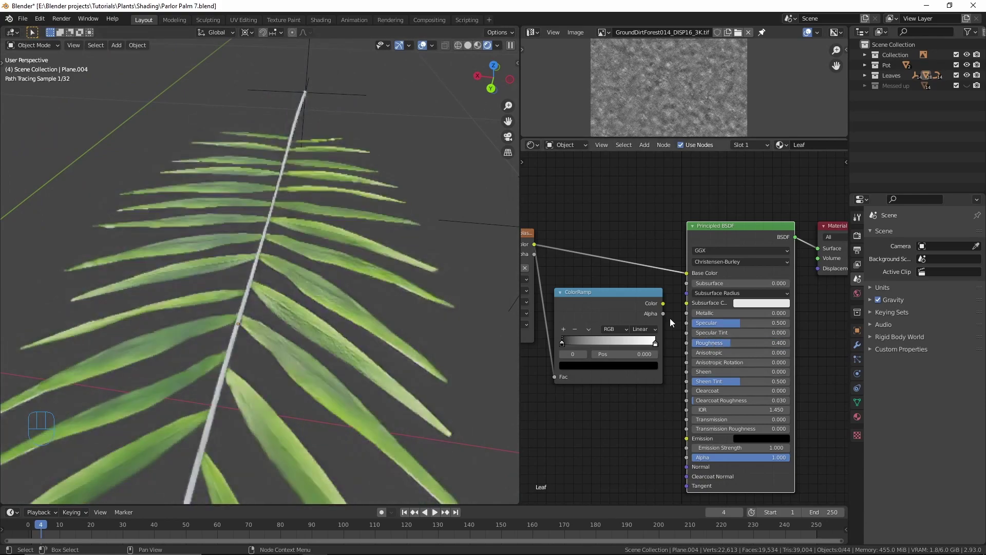
# Connect the ColorRamp's Color output to the Principled BSDF's Roughness input and shade the leaves smooth.
pyautogui.moveTo(663, 303); pyautogui.dragTo(687, 342)
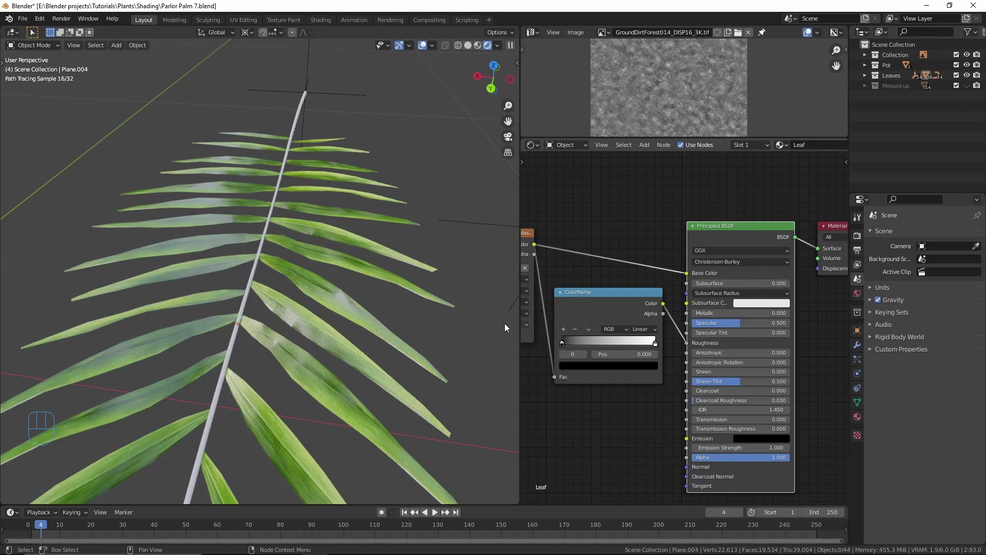
pyautogui.click(291, 309)
pyautogui.rightClick(290, 309)
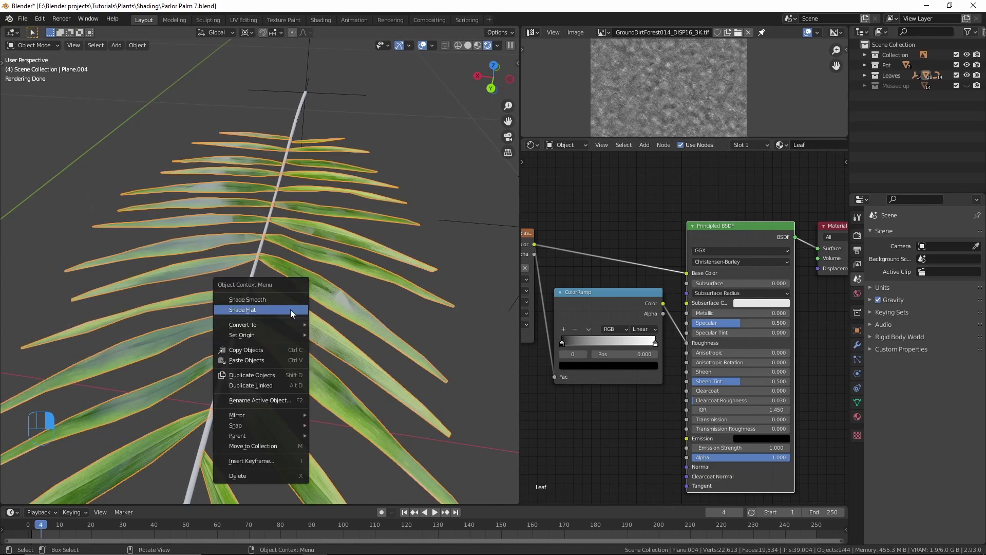
pyautogui.click(261, 298)
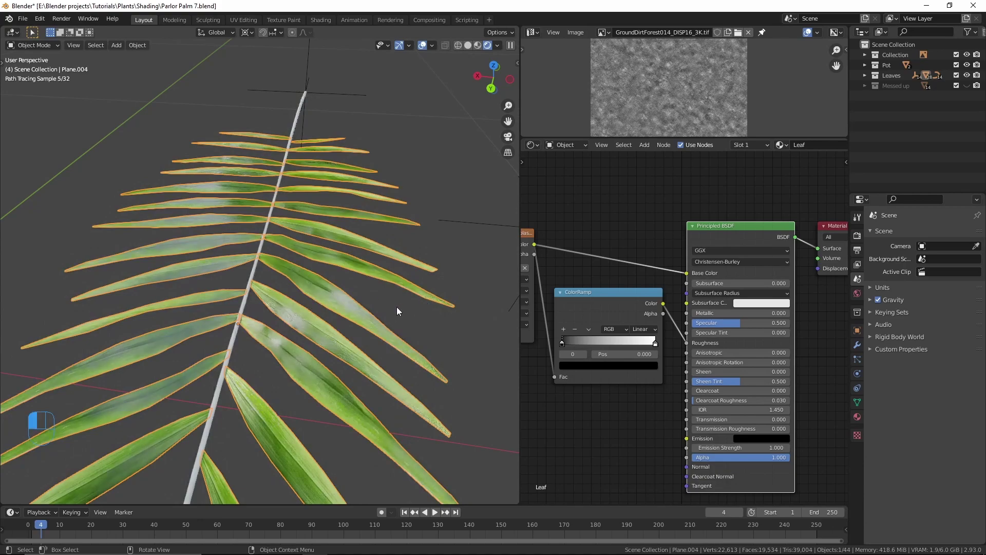
# Preview the ColorRamp on the leaves and increase its contrast, placing the black stop at 0.123 and the white stop at about 0.286.
pyautogui.keyDown('ctrl'); pyautogui.keyDown('shift'); pyautogui.click(603, 306); pyautogui.keyUp('shift'); pyautogui.keyUp('ctrl')
pyautogui.moveTo(656, 343); pyautogui.dragTo(566, 353)
pyautogui.hotkey('ctrl', 'z')
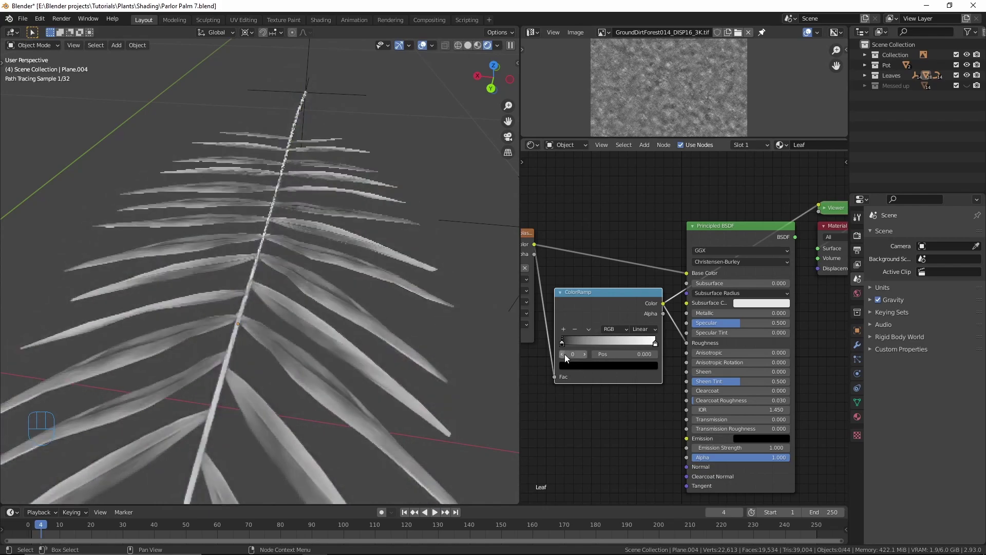
pyautogui.moveTo(656, 344); pyautogui.dragTo(575, 343)
pyautogui.moveTo(298, 408); pyautogui.dragTo(298, 429, button='middle')
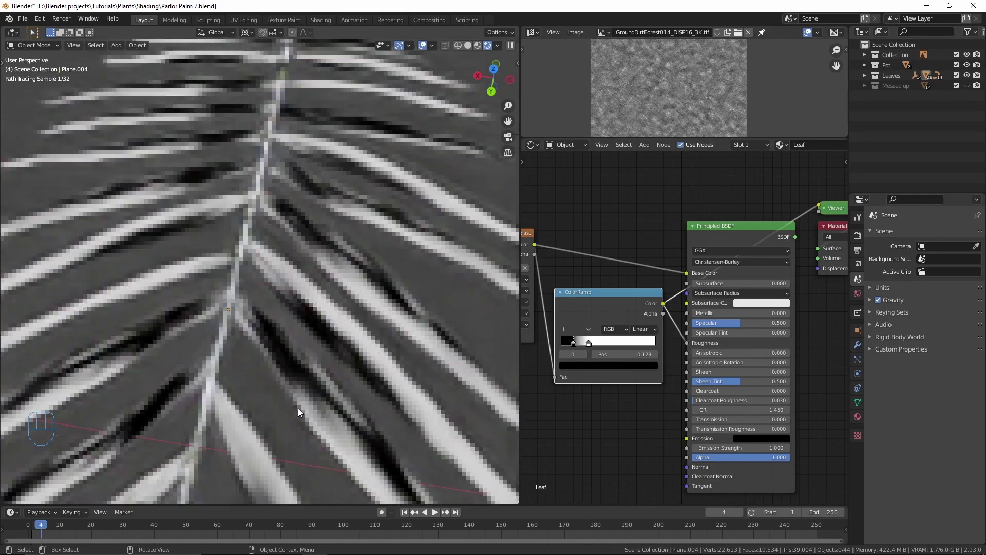
# Lighten the ColorRamp's black stop to a dark grey of value 0.084 and darken its white stop to a mid grey.
pyautogui.click(568, 365)
pyautogui.moveTo(639, 295); pyautogui.dragTo(638, 286)
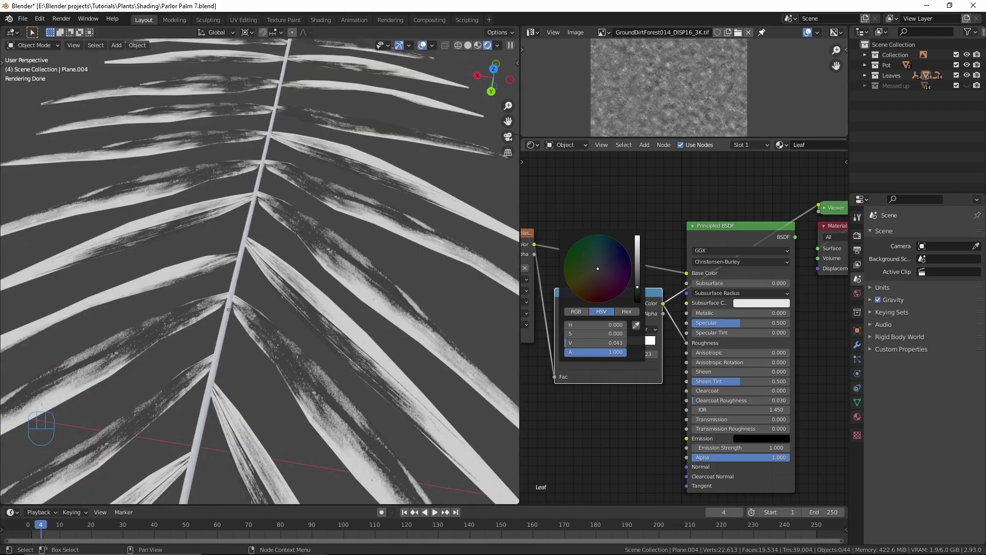
pyautogui.moveTo(637, 287); pyautogui.dragTo(637, 281)
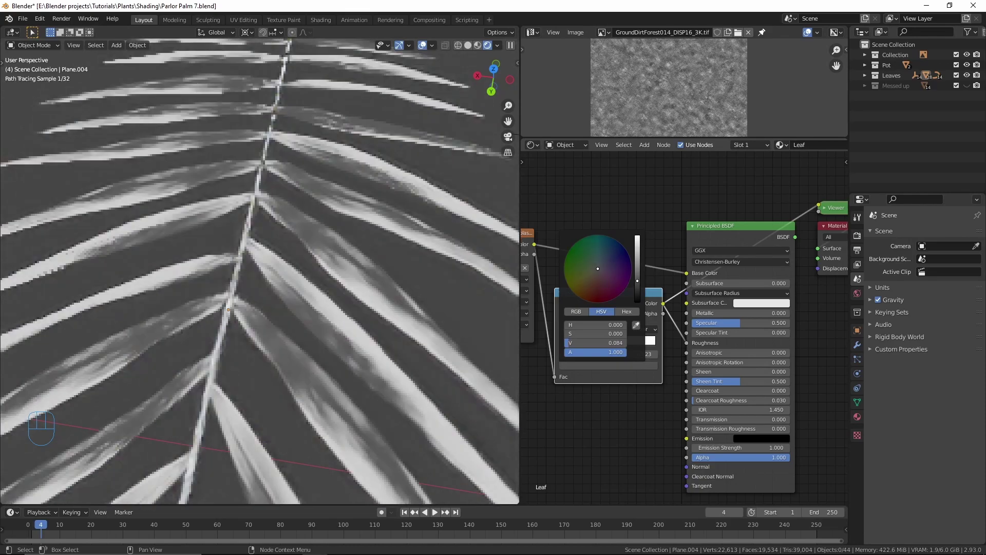
pyautogui.click(591, 341)
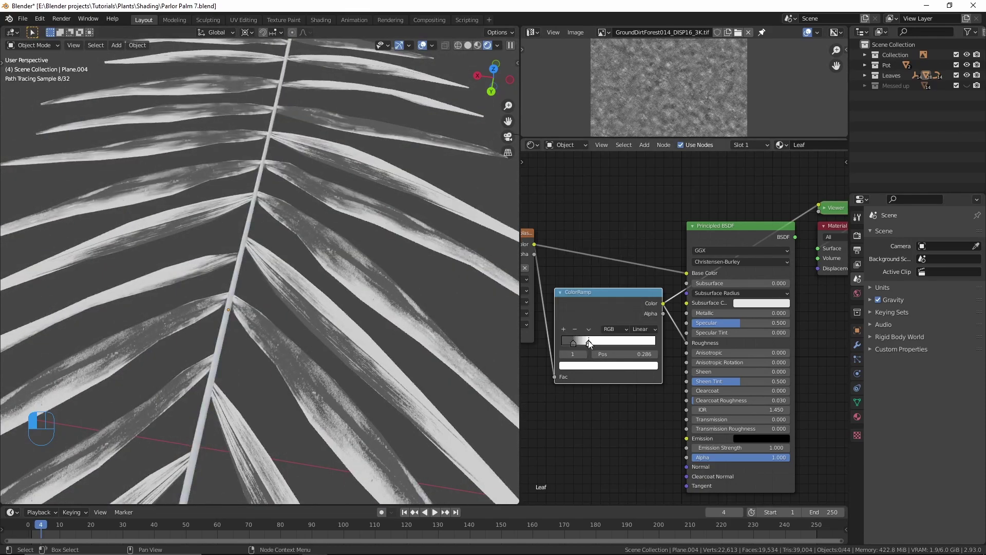
pyautogui.click(608, 365)
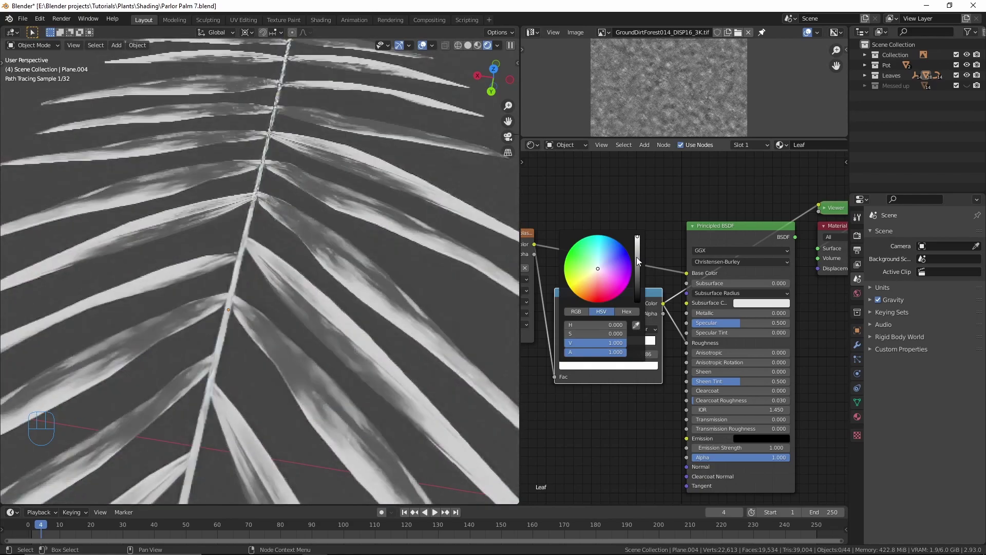
pyautogui.click(638, 262)
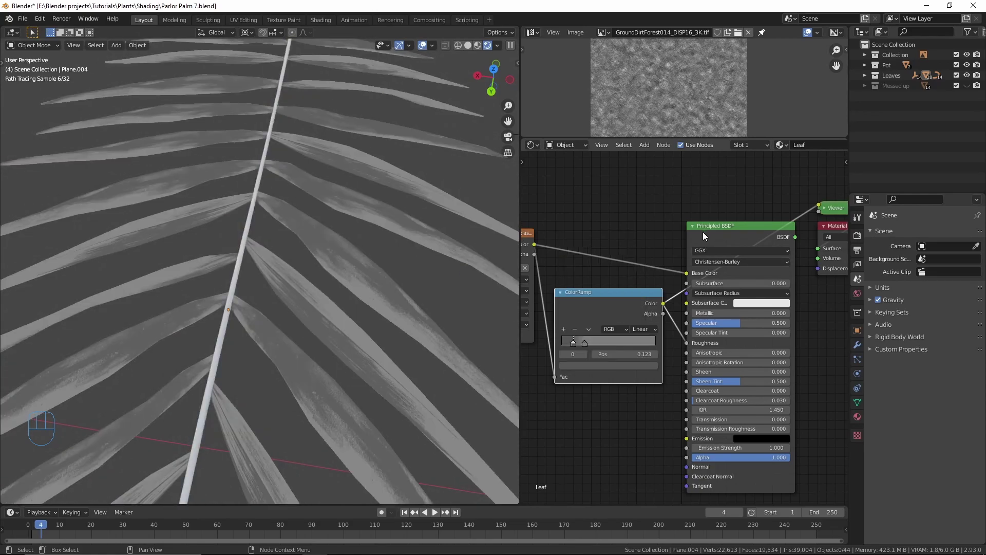
# Restore the Principled BSDF as the material's output and display the leaves in Material Preview shading.
pyautogui.keyDown('ctrl'); pyautogui.keyDown('shift'); pyautogui.click(703, 232); pyautogui.keyUp('shift'); pyautogui.keyUp('ctrl')
pyautogui.moveTo(384, 290); pyautogui.dragTo(389, 328, button='middle')
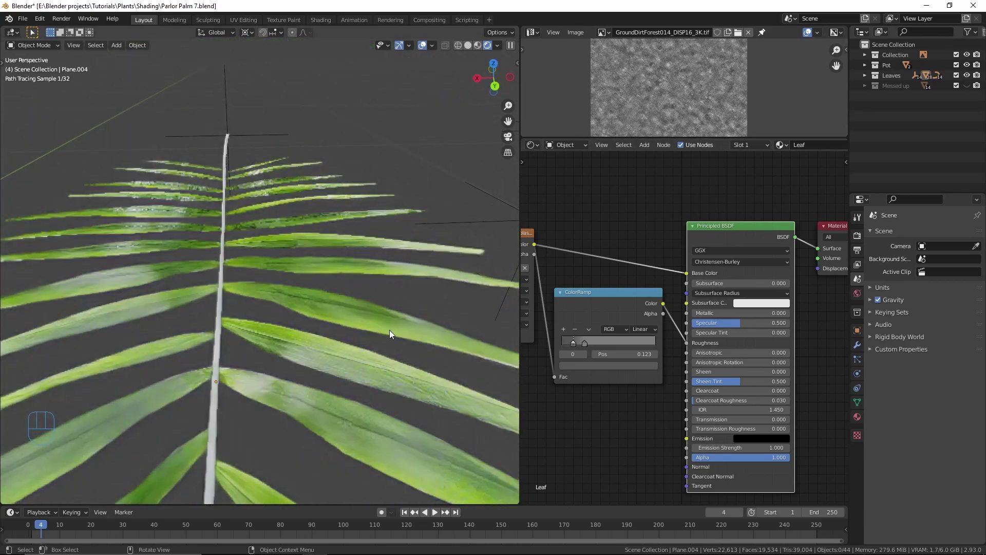
pyautogui.click(477, 45)
pyautogui.moveTo(437, 128)
pyautogui.mouseDown(button='middle')
pyautogui.moveTo(382, 224)
pyautogui.moveTo(368, 278)
pyautogui.moveTo(348, 186)
pyautogui.moveTo(362, 238)
pyautogui.moveTo(355, 194)
pyautogui.mouseUp(button='middle')
pyautogui.scroll(2, 601, 339)
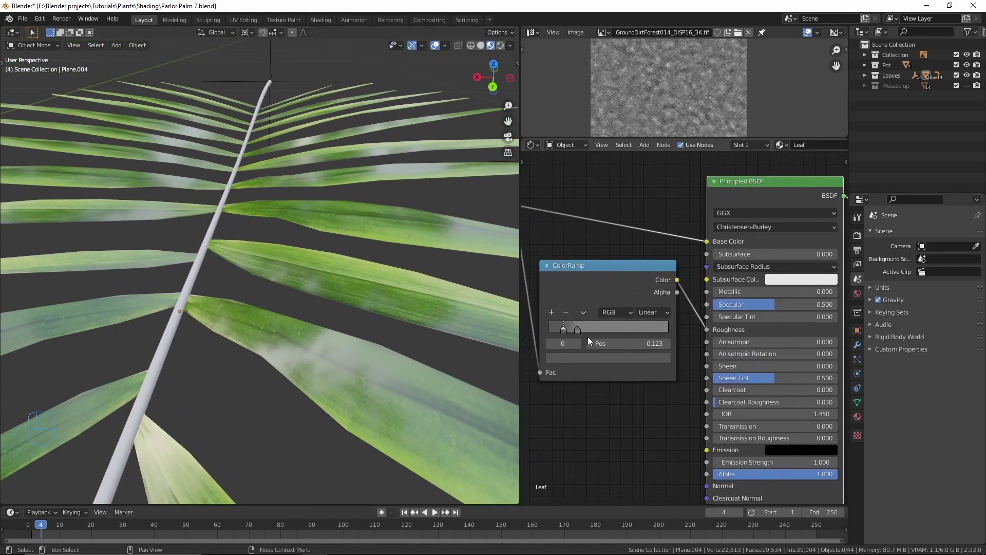
# Brighten the ColorRamp's second stop to a lighter grey and move the dark stop to position 0.091, checking the leaves' reflections.
pyautogui.click(593, 335)
pyautogui.click(596, 365)
pyautogui.moveTo(665, 226); pyautogui.dragTo(666, 206)
pyautogui.moveTo(354, 354); pyautogui.dragTo(445, 309, button='middle')
pyautogui.moveTo(581, 332)
pyautogui.mouseDown()
pyautogui.moveTo(573, 333)
pyautogui.moveTo(591, 335)
pyautogui.moveTo(573, 336)
pyautogui.mouseUp()
pyautogui.moveTo(329, 381); pyautogui.dragTo(265, 282, button='middle')
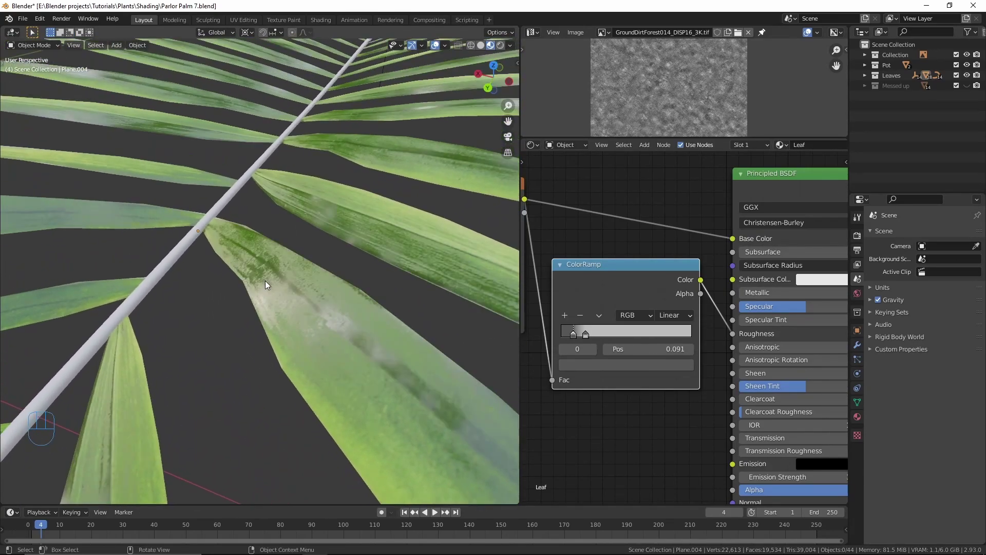
pyautogui.moveTo(278, 331)
pyautogui.mouseDown(button='middle')
pyautogui.moveTo(288, 347)
pyautogui.moveTo(322, 343)
pyautogui.moveTo(331, 365)
pyautogui.moveTo(316, 344)
pyautogui.moveTo(275, 327)
pyautogui.moveTo(288, 329)
pyautogui.mouseUp(button='middle')
pyautogui.moveTo(370, 314); pyautogui.dragTo(300, 376, button='middle')
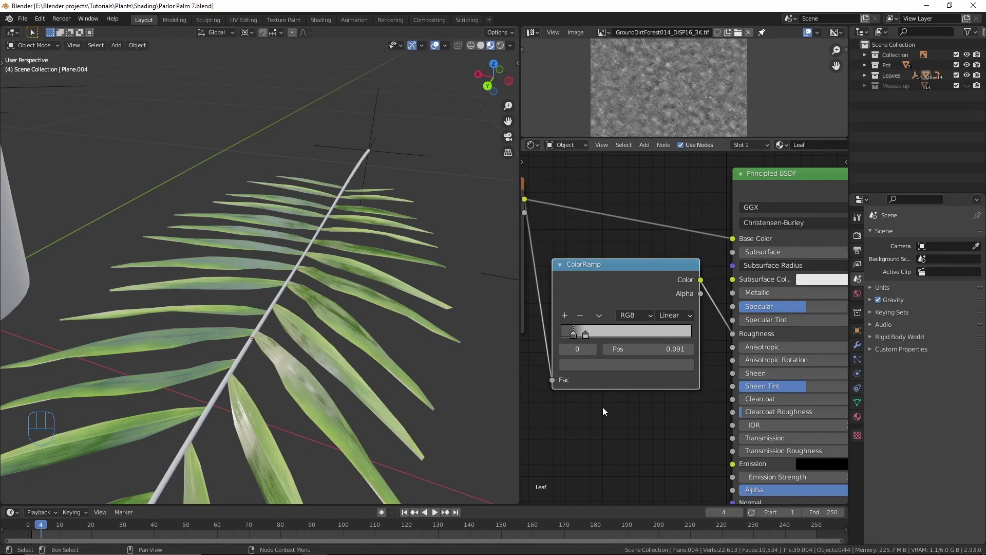
# Add a Bump node below the ColorRamp and connect its Normal output to the Principled BSDF's Normal input.
pyautogui.scroll(-2, 603, 407)
pyautogui.keyDown('shift'); pyautogui.scroll(-2, 635, 360); pyautogui.keyUp('shift')
pyautogui.hotkey('shift', 'a')
pyautogui.click(598, 386)
pyautogui.write('bum')
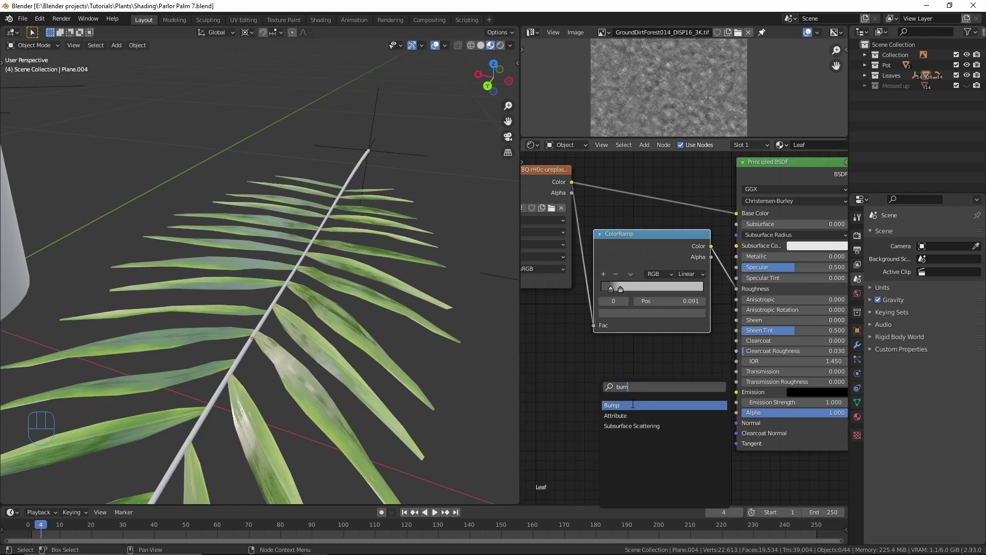
pyautogui.click(633, 405)
pyautogui.moveTo(706, 416); pyautogui.dragTo(745, 427)
# Connect the leaf image texture's Color output to the Bump node's Height input and look over the leaves.
pyautogui.scroll(-1, 612, 257)
pyautogui.moveTo(607, 198)
pyautogui.mouseDown()
pyautogui.moveTo(629, 215)
pyautogui.moveTo(662, 367)
pyautogui.moveTo(650, 436)
pyautogui.moveTo(662, 438)
pyautogui.mouseUp()
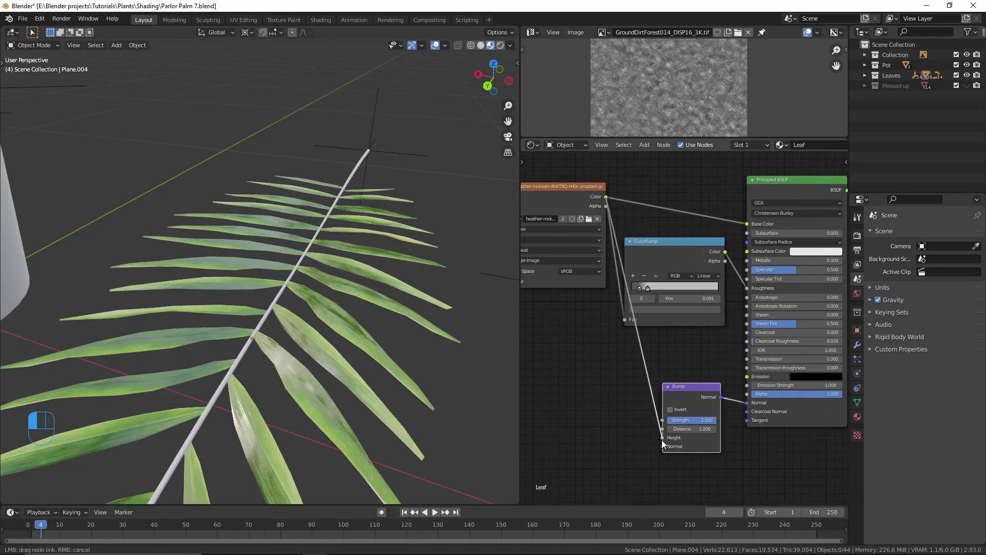
pyautogui.moveTo(436, 360)
pyautogui.mouseDown(button='middle')
pyautogui.moveTo(334, 396)
pyautogui.moveTo(324, 385)
pyautogui.moveTo(351, 372)
pyautogui.mouseUp(button='middle')
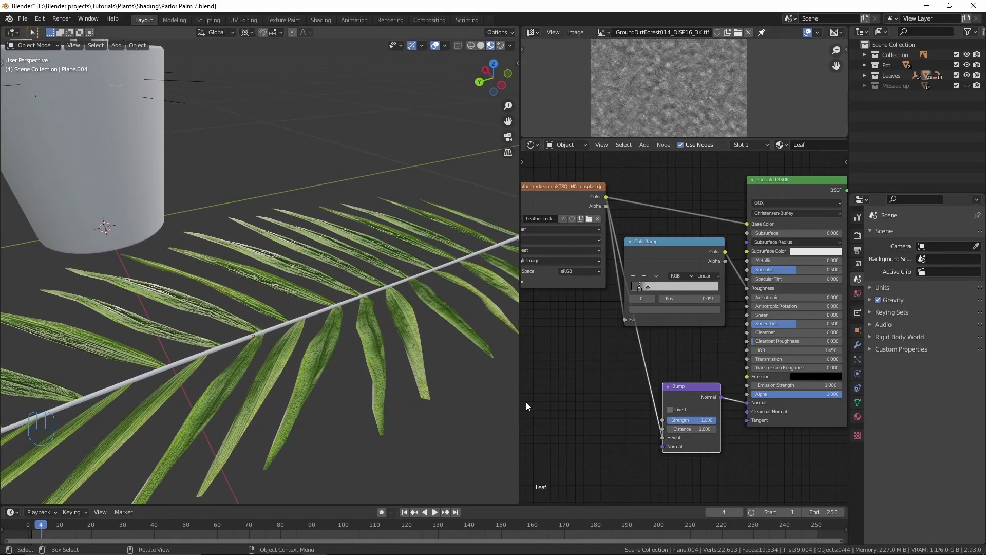
# Set the Bump node's Strength to 0.3.
pyautogui.scroll(3, 693, 417)
pyautogui.moveTo(686, 426); pyautogui.dragTo(635, 426)
pyautogui.click(691, 420)
pyautogui.write('0.3')
pyautogui.press('Return')
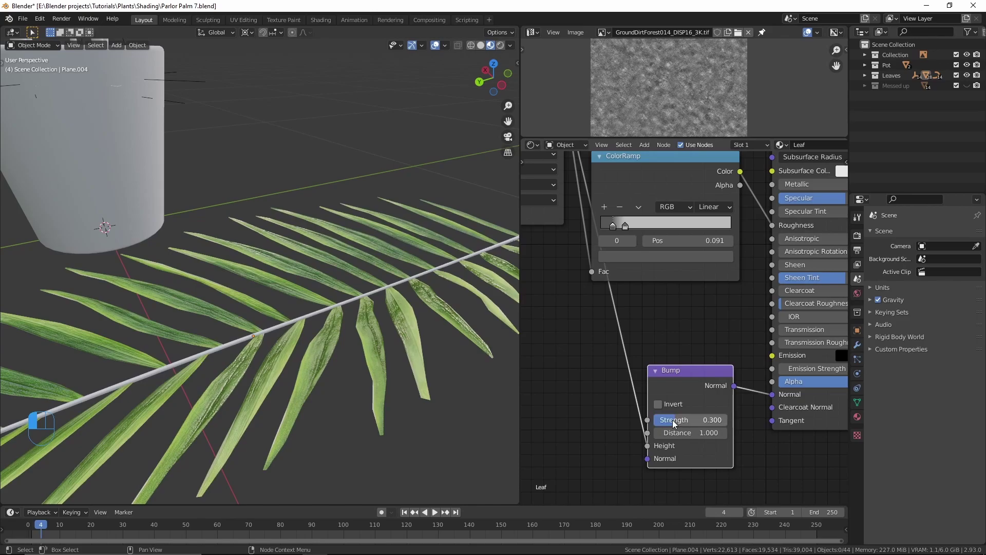
# Compare the leaf surface close up with and without bump by cutting and relinking the Bump node's Normal connection.
pyautogui.moveTo(412, 358); pyautogui.dragTo(426, 368, button='middle')
pyautogui.keyDown('shift'); pyautogui.moveTo(426, 367); pyautogui.dragTo(304, 282, button='middle'); pyautogui.keyUp('shift')
pyautogui.scroll(3, 304, 282)
pyautogui.moveTo(209, 218); pyautogui.dragTo(339, 318, button='middle')
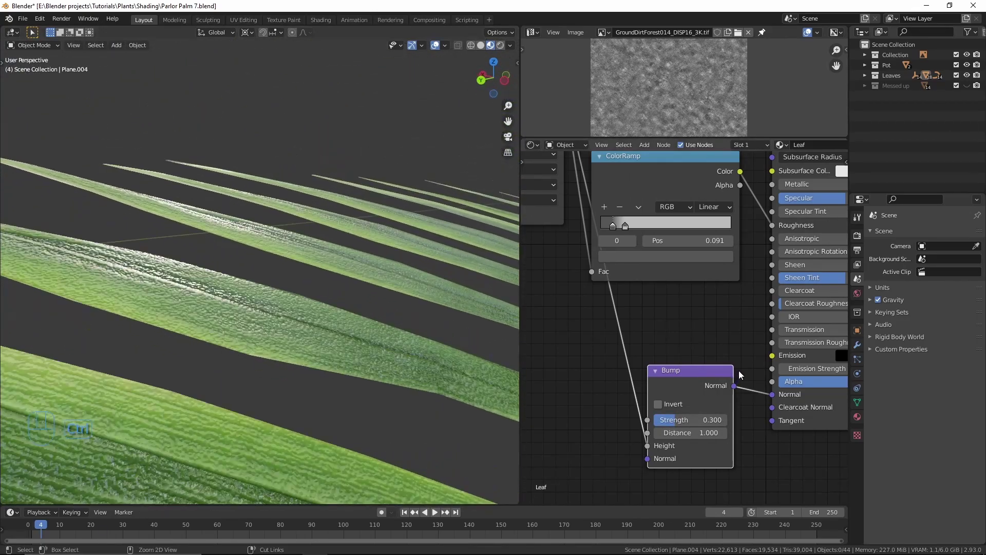
pyautogui.keyDown('ctrl'); pyautogui.moveTo(742, 366); pyautogui.dragTo(741, 405, button='right'); pyautogui.keyUp('ctrl')
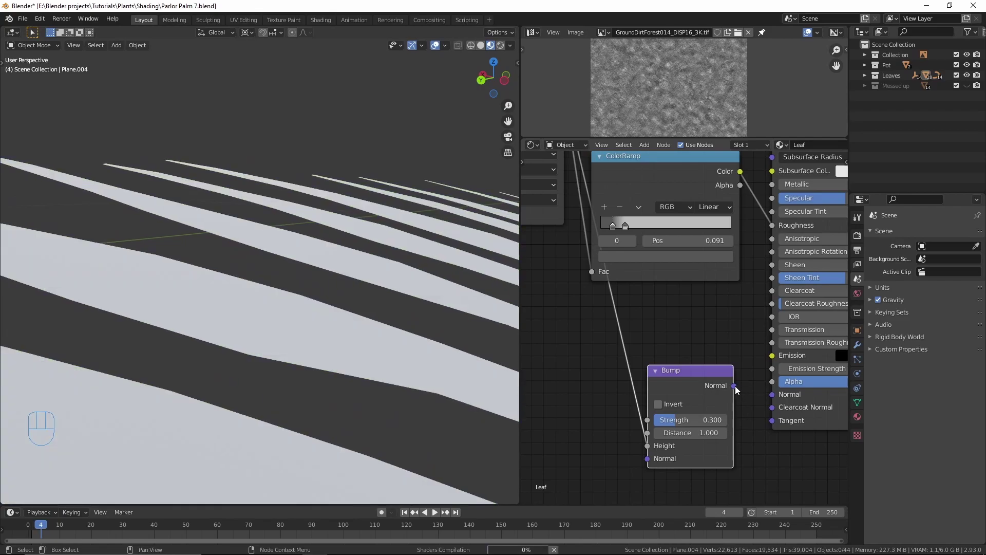
pyautogui.moveTo(735, 385); pyautogui.dragTo(782, 401)
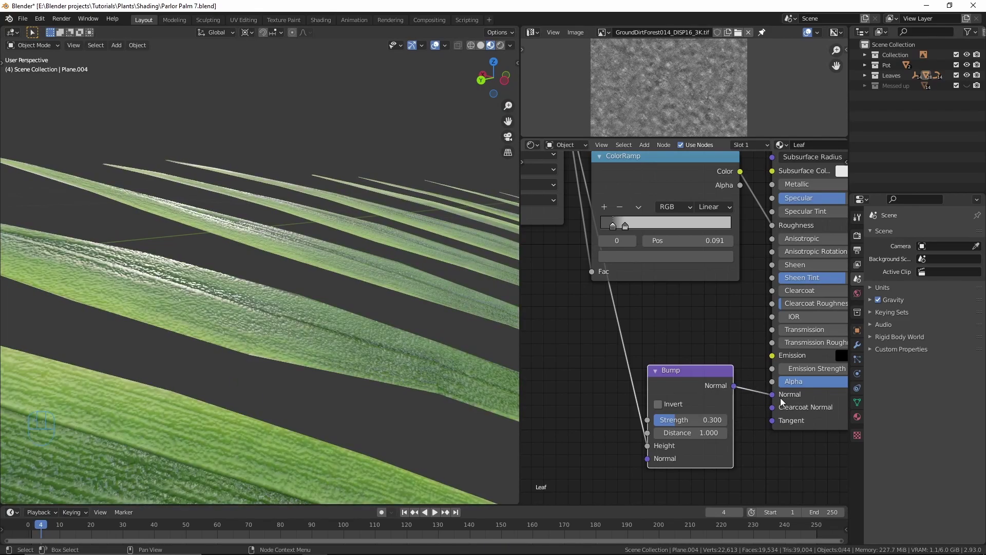
pyautogui.scroll(-4, 421, 363)
pyautogui.scroll(-4, 733, 341)
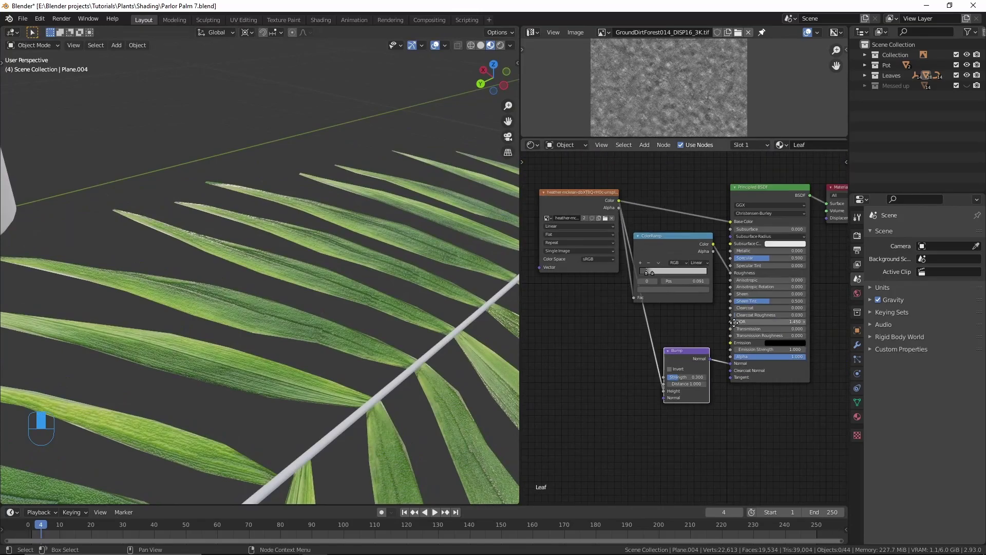
# Save the file and switch the viewport to Rendered shading, viewing the leaves from below.
pyautogui.hotkey('ctrl', 's')
pyautogui.moveTo(493, 401)
pyautogui.mouseDown(button='middle')
pyautogui.moveTo(419, 424)
pyautogui.moveTo(361, 389)
pyautogui.moveTo(399, 344)
pyautogui.moveTo(348, 403)
pyautogui.moveTo(352, 389)
pyautogui.moveTo(312, 410)
pyautogui.mouseUp(button='middle')
pyautogui.press('z')
pyautogui.click(343, 312)
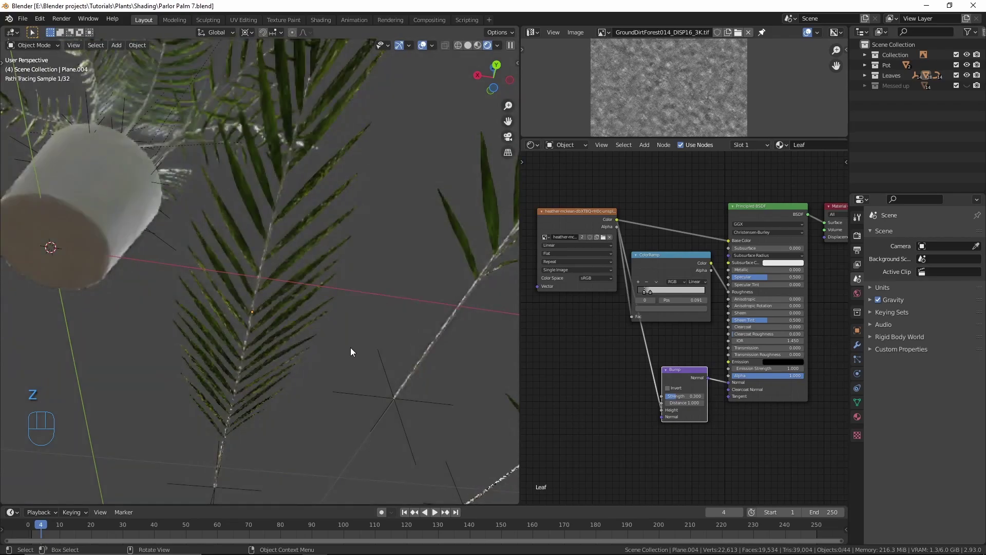
pyautogui.keyDown('shift'); pyautogui.moveTo(347, 358); pyautogui.dragTo(346, 361, button='middle'); pyautogui.keyUp('shift')
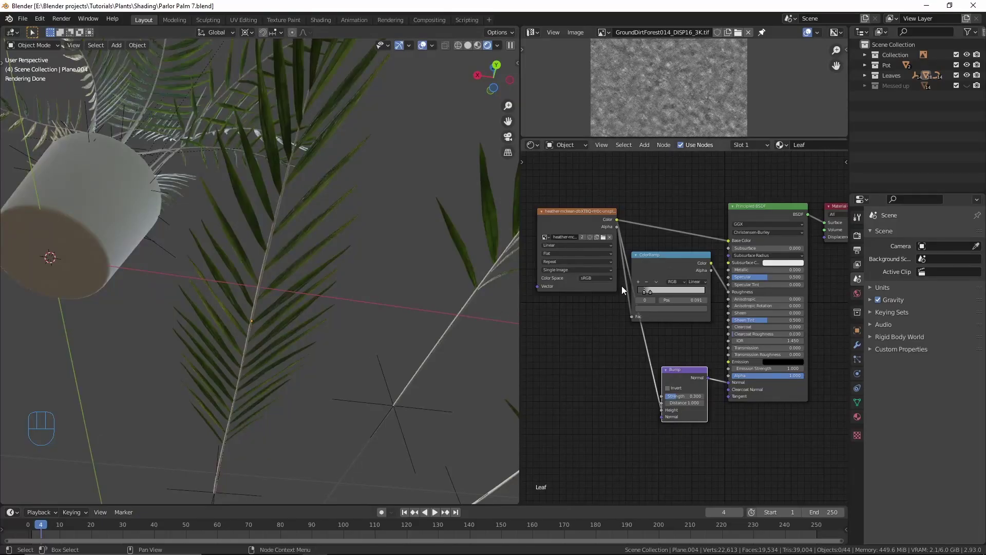
# Add a Translucent BSDF node above the Principled BSDF in the leaf material.
pyautogui.scroll(-2, 616, 292)
pyautogui.hotkey('shift', 'a')
pyautogui.click(726, 207)
pyautogui.write('transl')
pyautogui.press('Return')
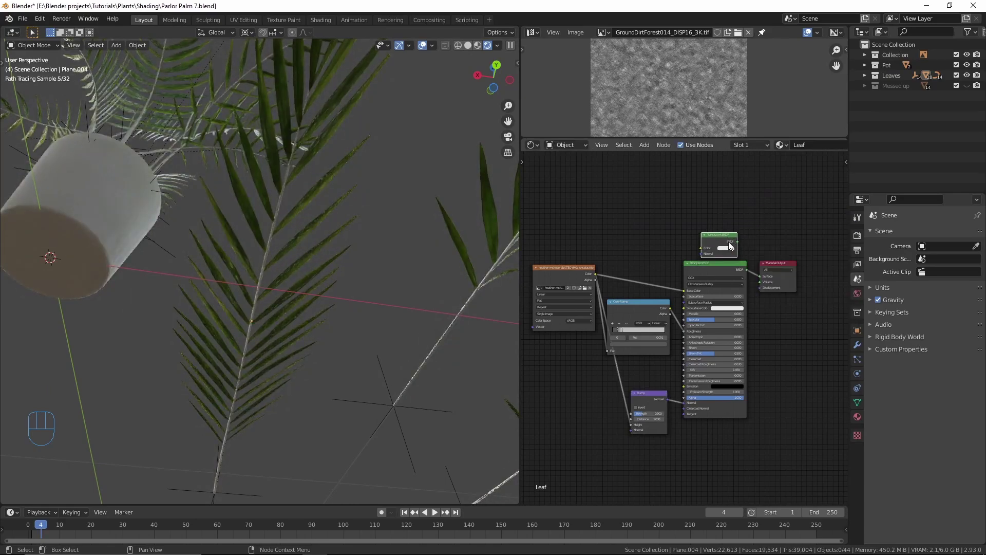
pyautogui.click(729, 246)
# Insert an Add Shader between the Principled BSDF and the Material Output and feed the Translucent BSDF into it.
pyautogui.scroll(3, 727, 267)
pyautogui.hotkey('shift', 'a')
pyautogui.click(775, 245)
pyautogui.write('add')
pyautogui.click(802, 262)
pyautogui.click(774, 294)
pyautogui.moveTo(707, 249); pyautogui.dragTo(768, 317)
# Connect the leaf image texture's Color output to the Translucent BSDF's Color input.
pyautogui.moveTo(600, 287); pyautogui.dragTo(724, 297, button='middle')
pyautogui.scroll(-2, 663, 308)
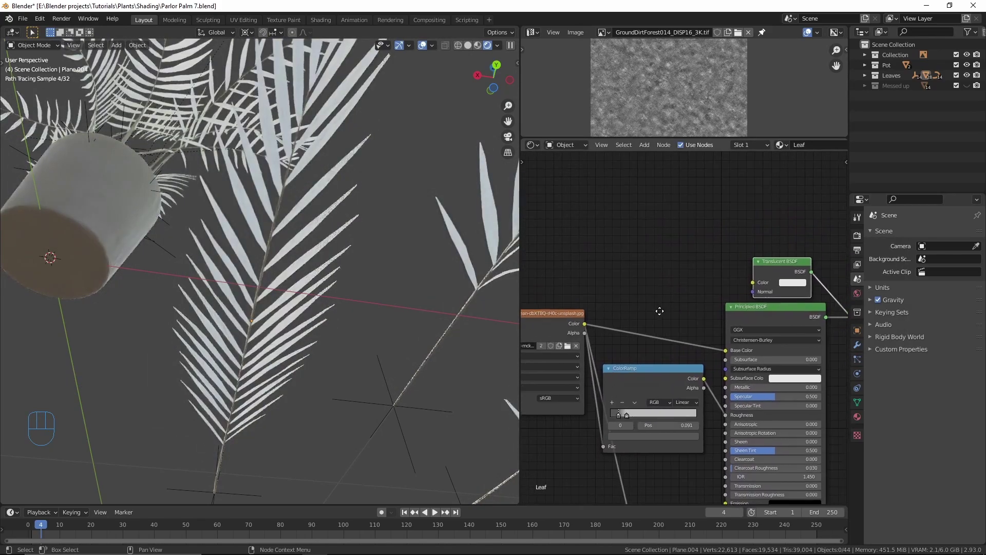
pyautogui.moveTo(572, 334); pyautogui.dragTo(739, 292)
pyautogui.moveTo(590, 332); pyautogui.dragTo(649, 318, button='middle')
pyautogui.moveTo(607, 324); pyautogui.dragTo(565, 339)
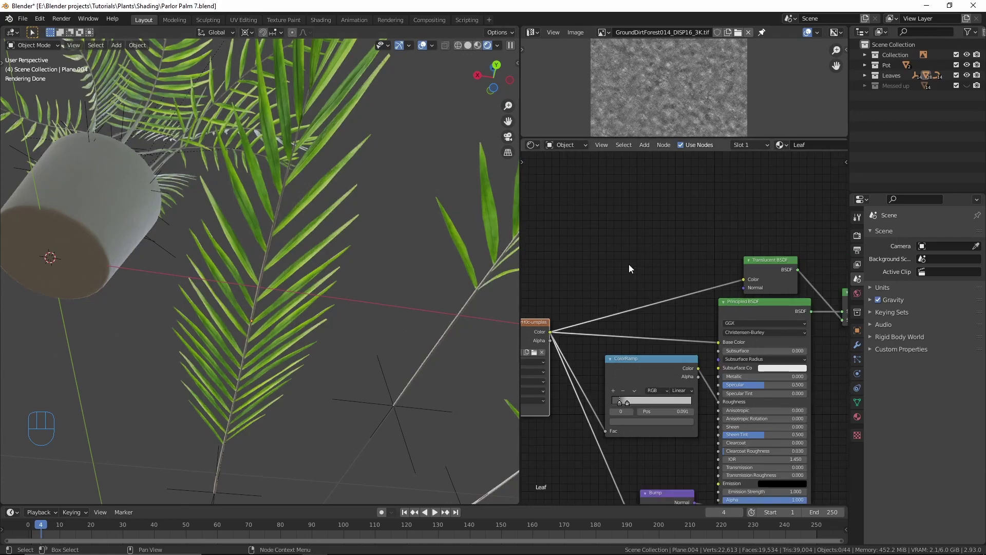
# Insert a Hue/Saturation node on the link between the leaf image texture and the Translucent BSDF.
pyautogui.hotkey('shift', 'a')
pyautogui.click(629, 264)
pyautogui.write('hue')
pyautogui.press('Return')
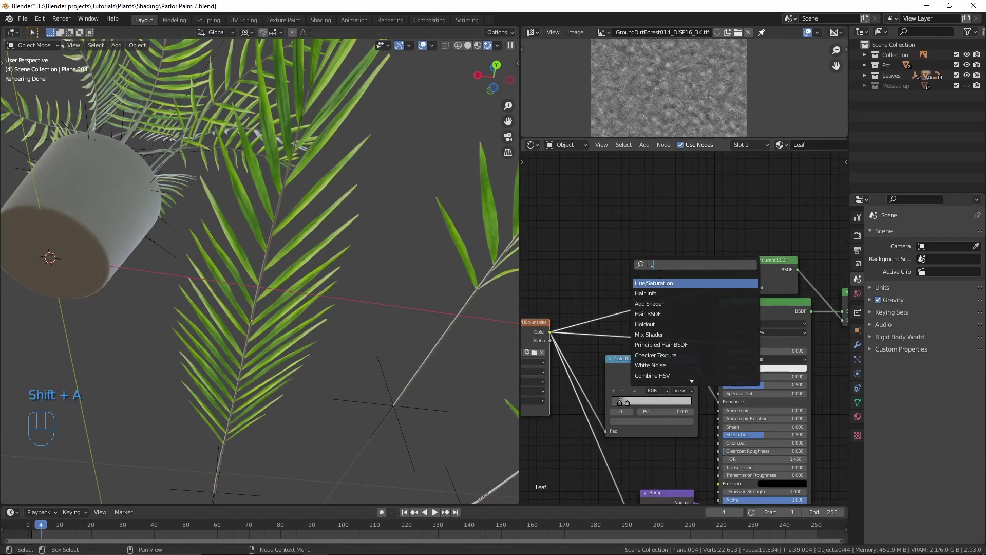
pyautogui.click(683, 303)
pyautogui.scroll(2, 683, 303)
pyautogui.moveTo(662, 279)
pyautogui.mouseDown()
pyautogui.moveTo(559, 279)
pyautogui.moveTo(739, 279)
pyautogui.moveTo(616, 279)
pyautogui.moveTo(663, 281)
pyautogui.mouseUp()
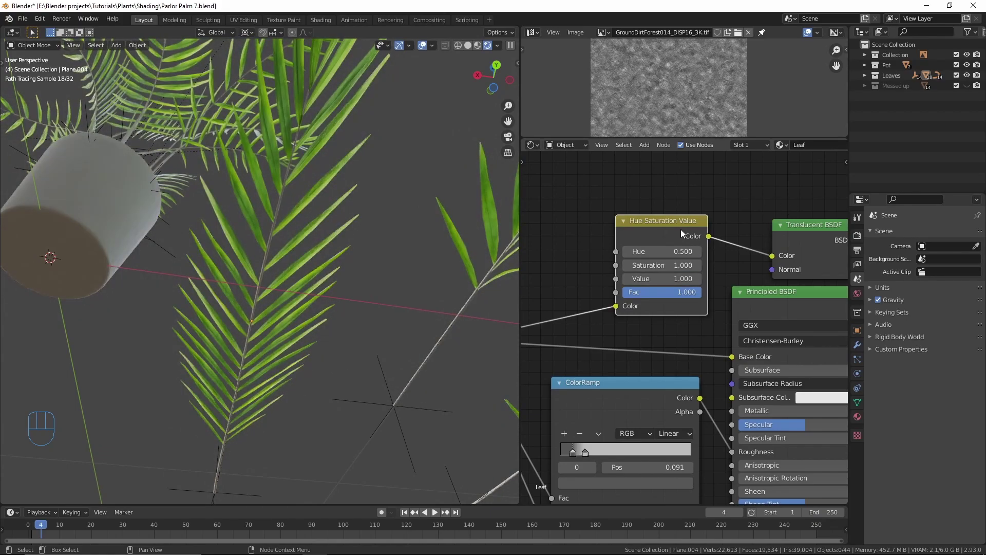
# Preview the Hue Saturation Value node alone with Value at 0 and 2, reset it and return to the Add Shader output.
pyautogui.hotkey('shift', 'ctrl')
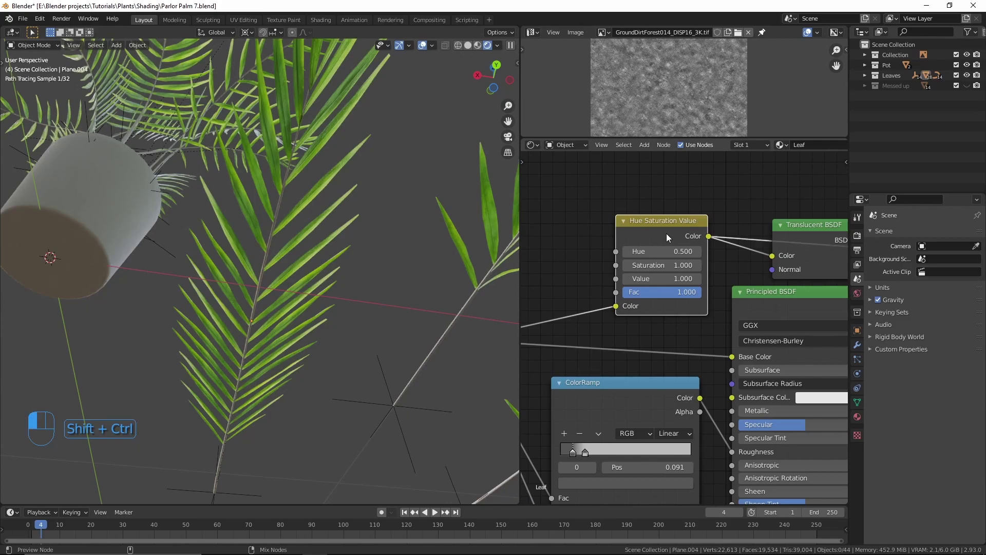
pyautogui.keyDown('ctrl'); pyautogui.keyDown('shift'); pyautogui.click(667, 234); pyautogui.keyUp('shift'); pyautogui.keyUp('ctrl')
pyautogui.scroll(1, 669, 277)
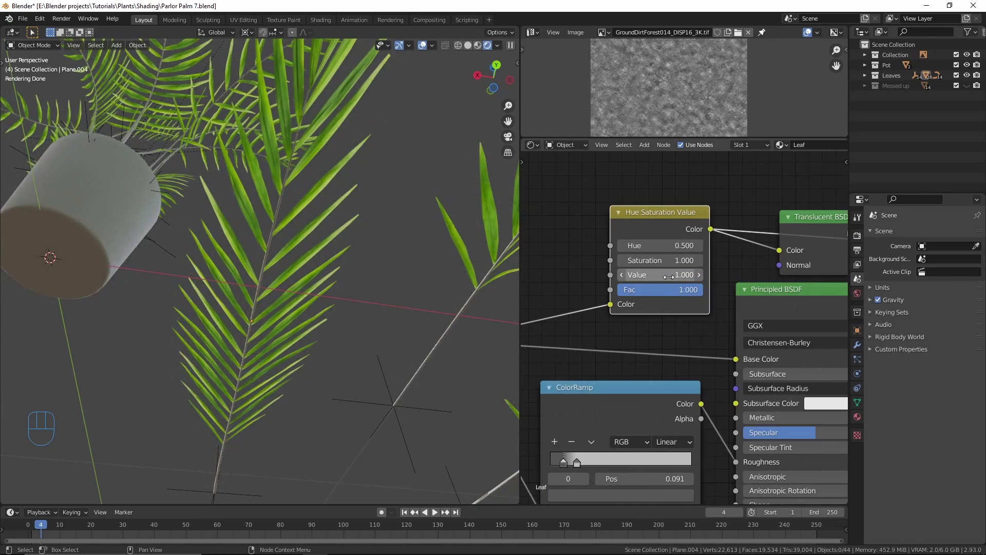
pyautogui.moveTo(669, 276); pyautogui.dragTo(632, 276)
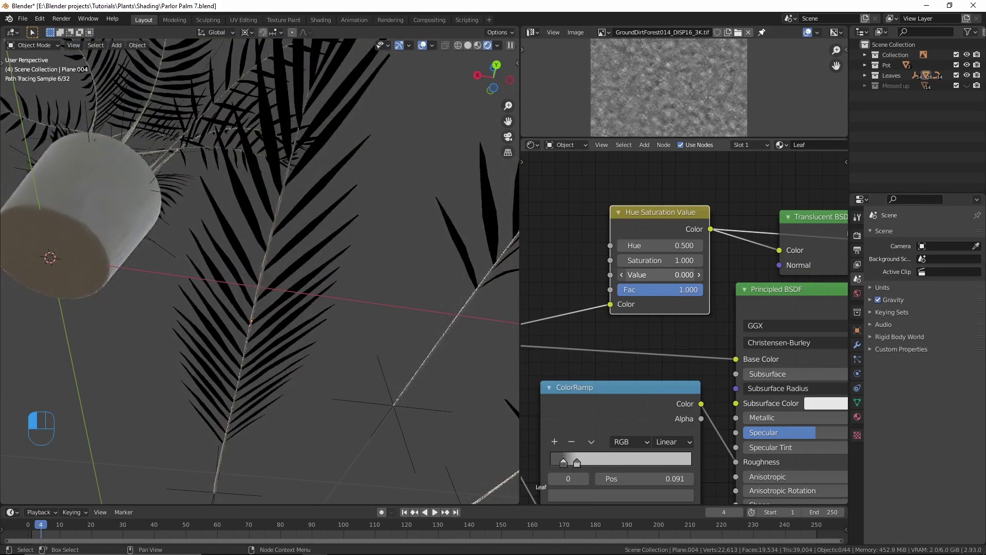
pyautogui.moveTo(670, 277); pyautogui.dragTo(709, 276)
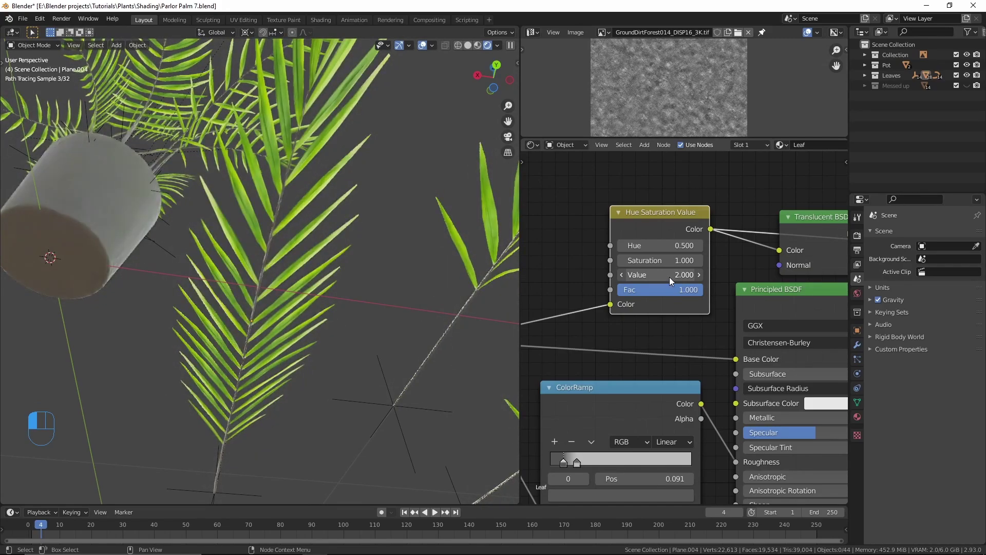
pyautogui.press('BackSpace')
pyautogui.scroll(-3, 694, 272)
pyautogui.moveTo(695, 268); pyautogui.dragTo(570, 252, button='middle')
pyautogui.scroll(-2, 570, 252)
pyautogui.keyDown('ctrl'); pyautogui.keyDown('shift'); pyautogui.click(763, 276); pyautogui.keyUp('shift'); pyautogui.keyUp('ctrl')
pyautogui.moveTo(635, 268); pyautogui.dragTo(698, 271, button='middle')
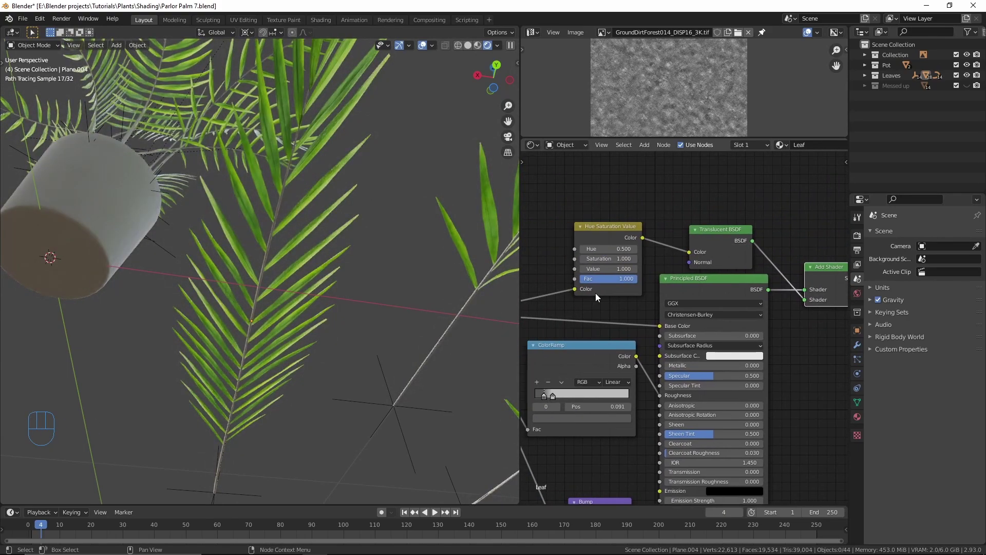
# Set the Hue Saturation Value node's Value to 0.6 and look over the plant from above.
pyautogui.doubleClick(609, 269)
pyautogui.write('1.0')
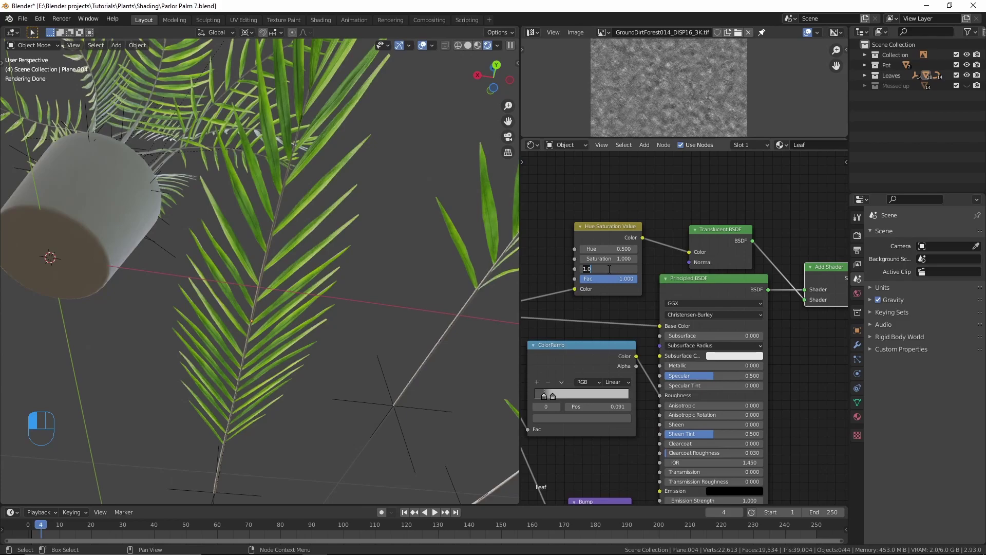
pyautogui.press('Return')
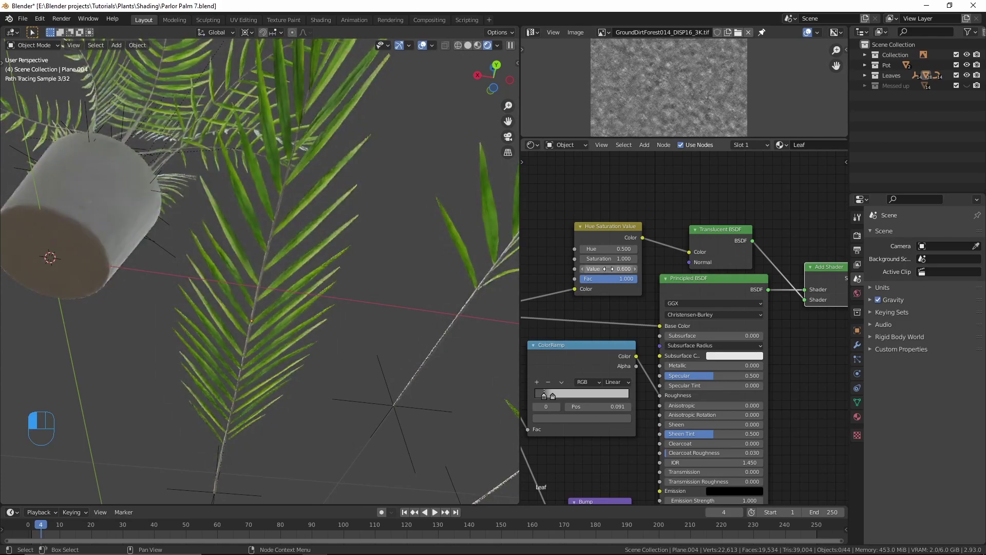
pyautogui.moveTo(277, 419); pyautogui.dragTo(308, 427, button='middle')
pyautogui.moveTo(348, 381); pyautogui.dragTo(196, 491, button='middle')
# Add an unconnected ColorRamp node above the leaf image texture.
pyautogui.moveTo(565, 360); pyautogui.dragTo(797, 394, button='middle')
pyautogui.hotkey('shift', 'a')
pyautogui.write('colo')
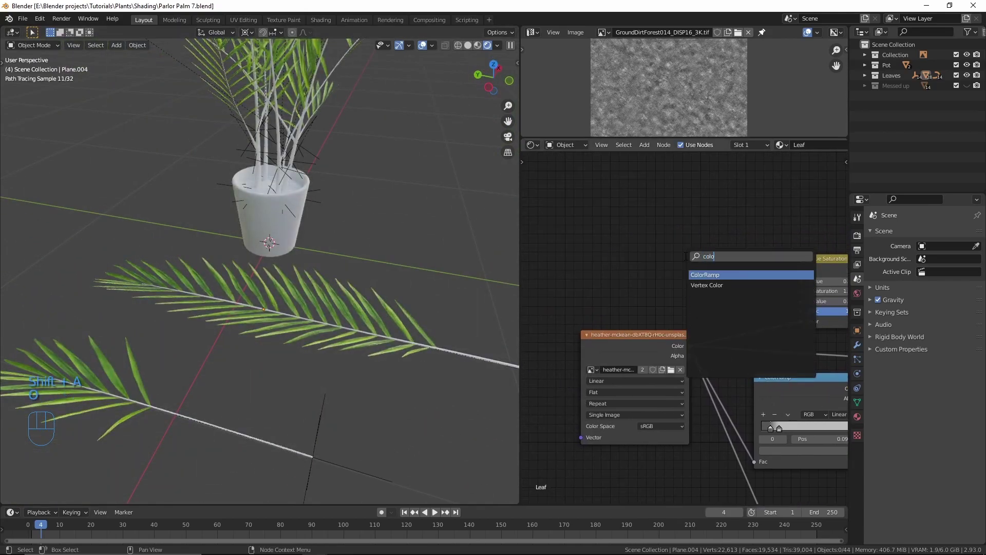
pyautogui.press('Return')
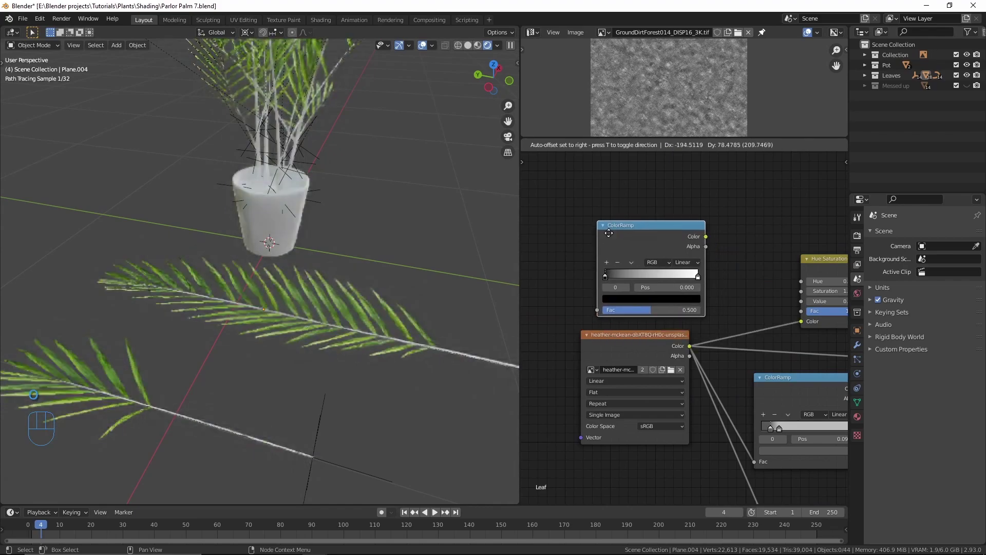
pyautogui.click(565, 251)
pyautogui.moveTo(565, 251); pyautogui.dragTo(567, 276, button='middle')
# Colour the new ColorRamp's first stop a dark saturated green.
pyautogui.moveTo(432, 352); pyautogui.dragTo(401, 358, button='middle')
pyautogui.scroll(3, 755, 266)
pyautogui.click(639, 332)
pyautogui.moveTo(654, 208); pyautogui.dragTo(654, 188)
pyautogui.click(572, 200)
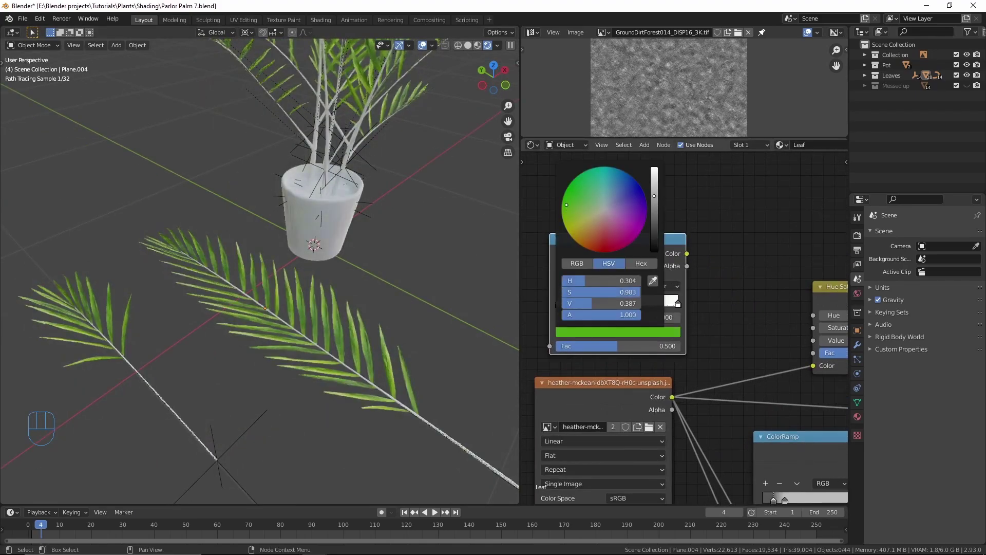
pyautogui.click(656, 209)
# Add a medium green stop to the new ColorRamp at position 0.259.
pyautogui.click(561, 286)
pyautogui.click(573, 332)
pyautogui.moveTo(576, 192); pyautogui.dragTo(574, 197)
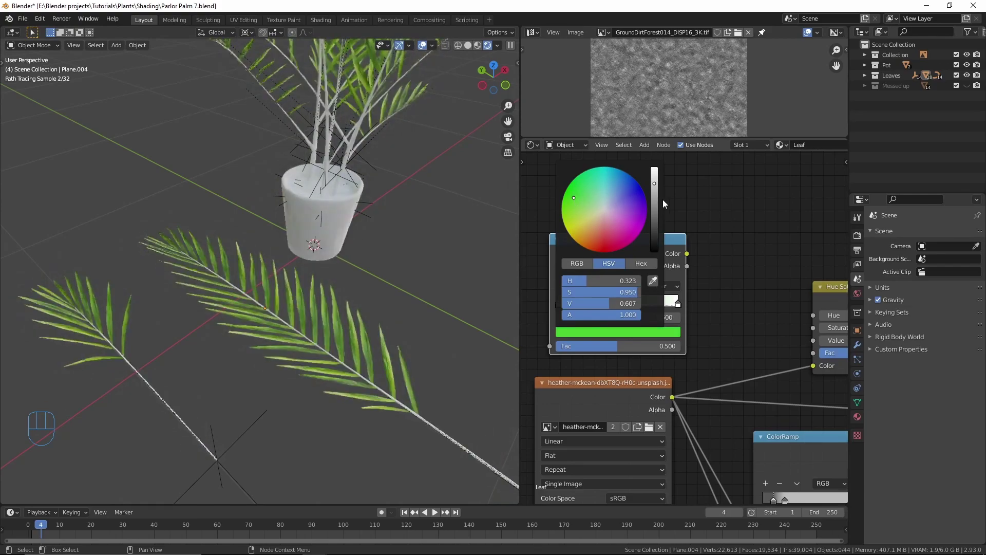
pyautogui.click(655, 207)
pyautogui.moveTo(617, 304); pyautogui.dragTo(589, 305)
pyautogui.click(597, 332)
pyautogui.moveTo(655, 210); pyautogui.dragTo(655, 203)
pyautogui.click(572, 201)
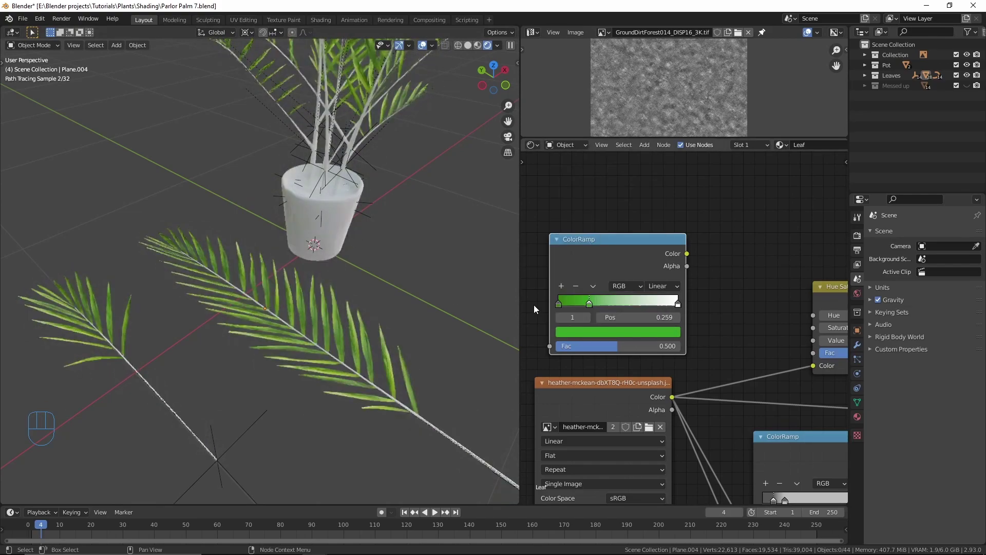
# Add another ColorRamp stop at position 0.589 in a brighter green with hue 0.296 and saturation 0.923.
pyautogui.moveTo(589, 304); pyautogui.dragTo(629, 306)
pyautogui.click(611, 332)
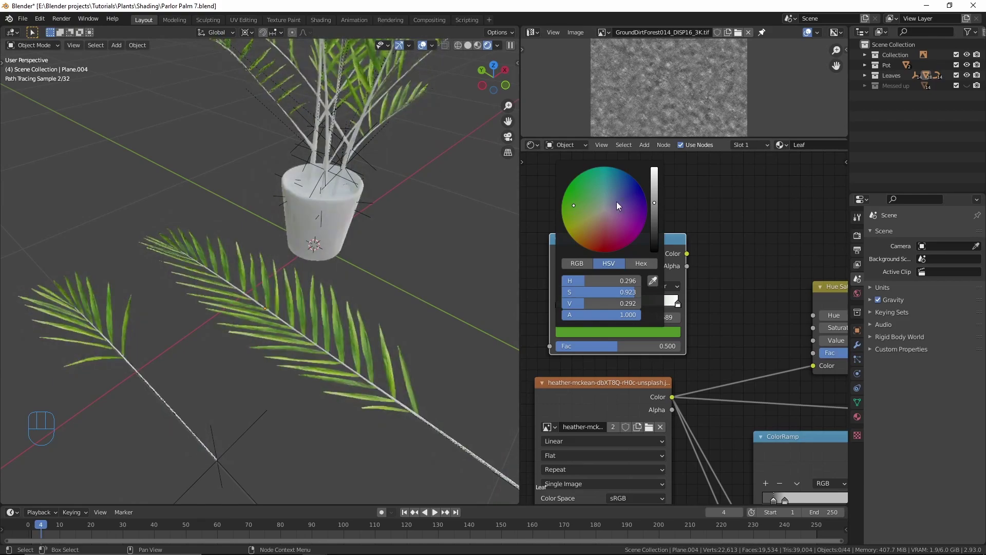
pyautogui.click(654, 182)
# Colour the ColorRamp's white end stop yellow-green with hue 0.267, saturation 0.918 and value 0.687.
pyautogui.click(678, 304)
pyautogui.click(623, 332)
pyautogui.moveTo(578, 219); pyautogui.dragTo(575, 211)
pyautogui.moveTo(655, 195); pyautogui.dragTo(655, 181)
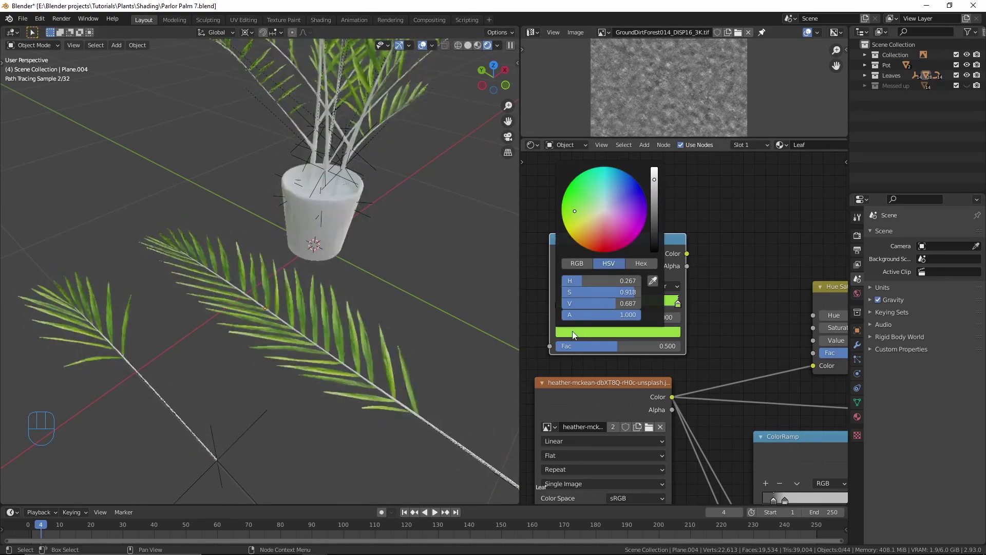
pyautogui.click(630, 304)
# Add an Object Info node and connect its Random output to the green ColorRamp's Fac input.
pyautogui.scroll(-3, 573, 383)
pyautogui.moveTo(572, 383); pyautogui.dragTo(652, 389, button='middle')
pyautogui.hotkey('shift', 'a')
pyautogui.click(627, 327)
pyautogui.write('obj')
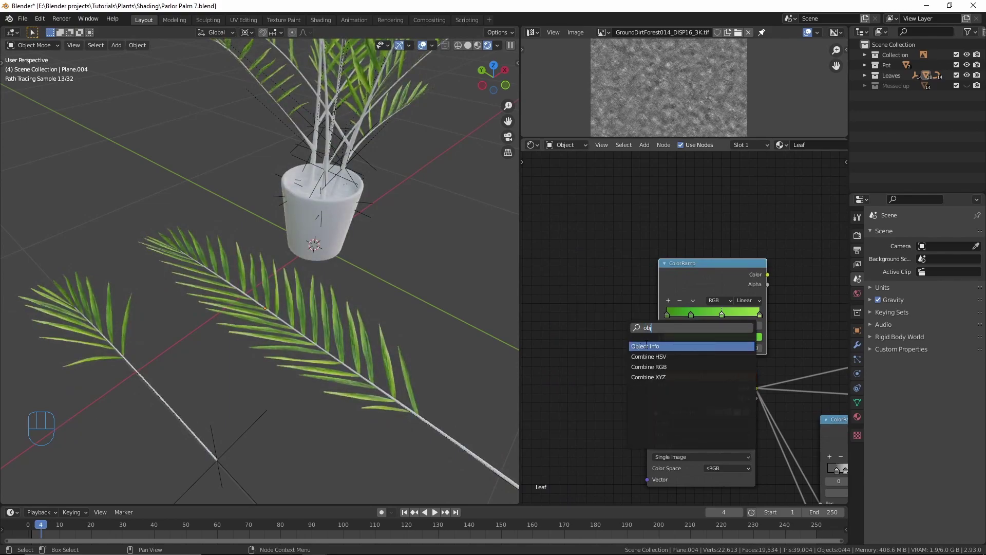
pyautogui.press('Return')
pyautogui.click(592, 371)
pyautogui.moveTo(611, 367); pyautogui.dragTo(659, 348)
pyautogui.moveTo(709, 261); pyautogui.dragTo(691, 269)
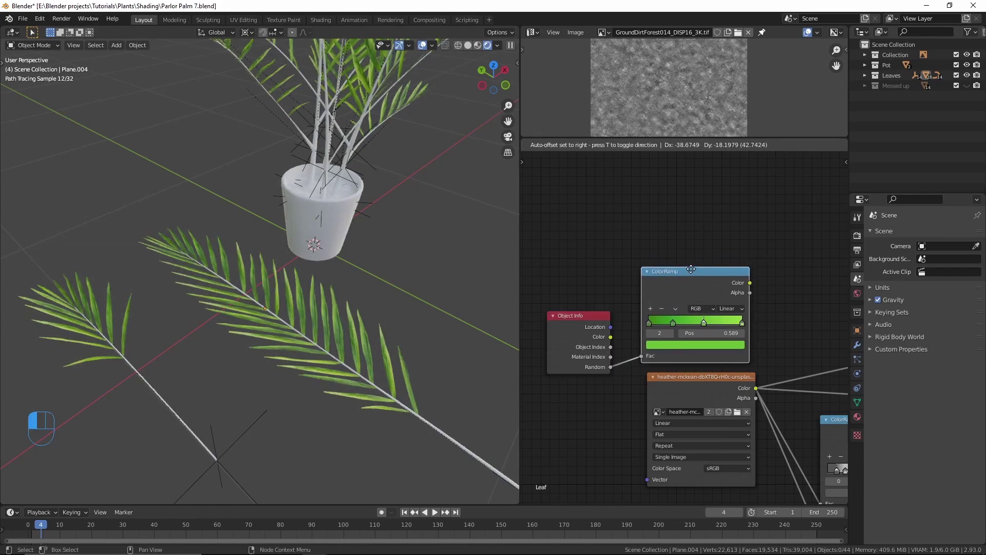
# Add a reroute point to the leaf image texture's outgoing Color links and position it beside the texture node.
pyautogui.scroll(-2, 665, 400)
pyautogui.moveTo(689, 377); pyautogui.dragTo(683, 378)
pyautogui.moveTo(720, 442); pyautogui.dragTo(652, 416, button='middle')
pyautogui.press('shift')
pyautogui.keyDown('shift'); pyautogui.moveTo(739, 300); pyautogui.dragTo(727, 345, button='right'); pyautogui.keyUp('shift')
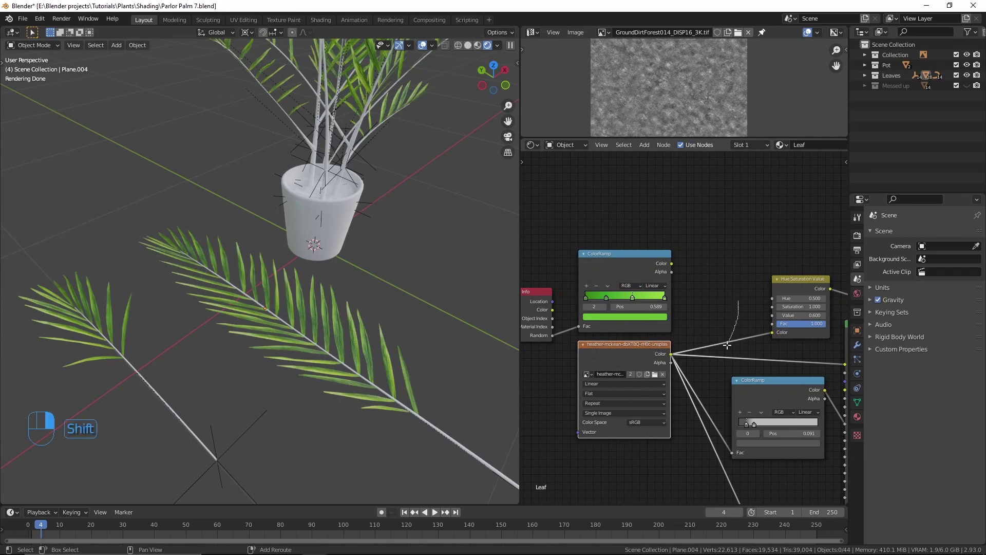
pyautogui.keyDown('shift'); pyautogui.moveTo(664, 462); pyautogui.dragTo(665, 461, button='right'); pyautogui.keyUp('shift')
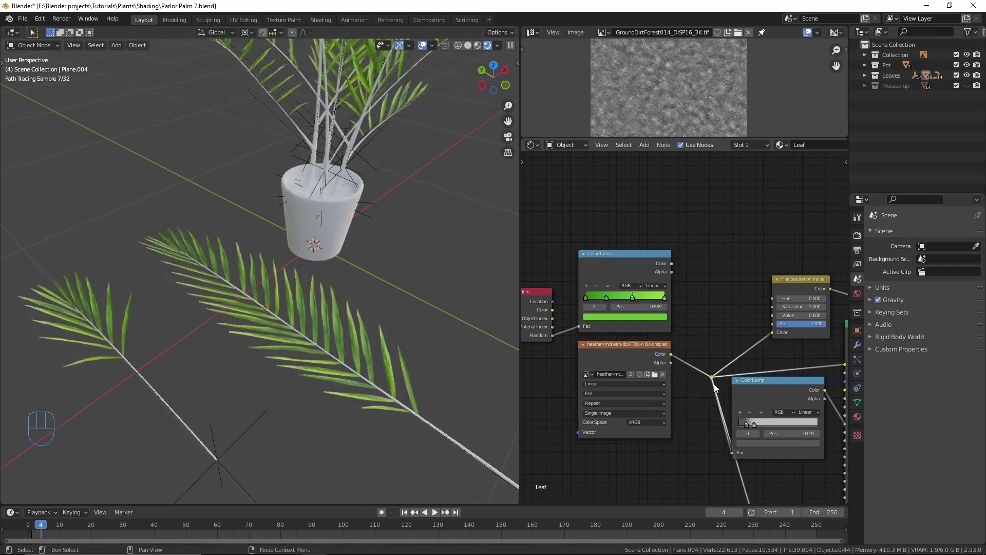
pyautogui.press('g')
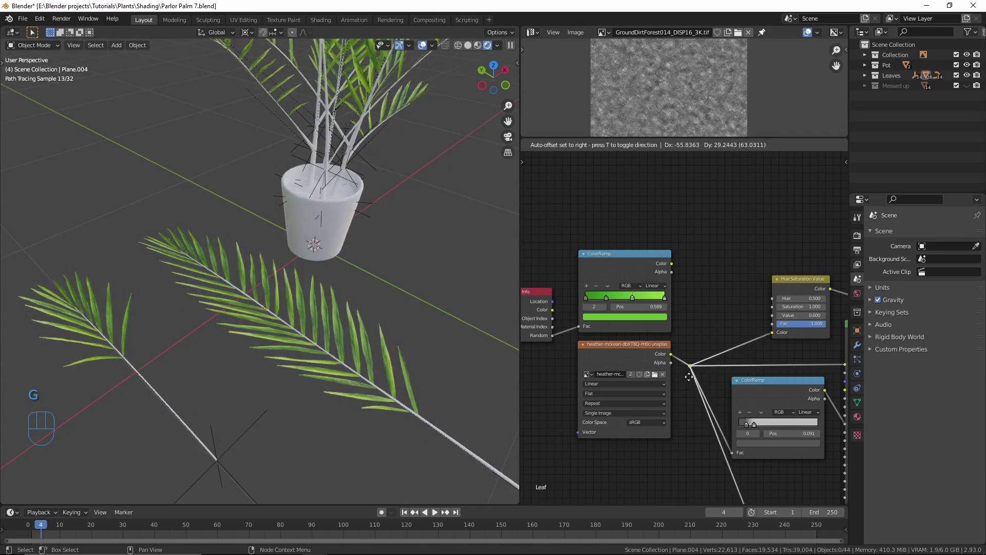
pyautogui.click(711, 388)
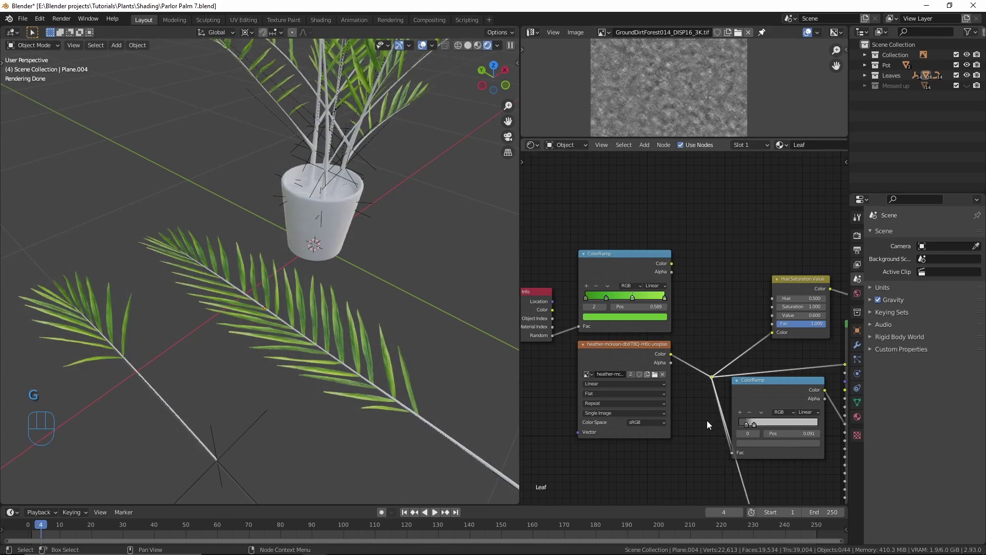
pyautogui.press('g')
pyautogui.click(685, 409)
# Move the Object Info, green ColorRamp and leaf image texture nodes away from the reroute point to make room.
pyautogui.moveTo(648, 351); pyautogui.dragTo(631, 358)
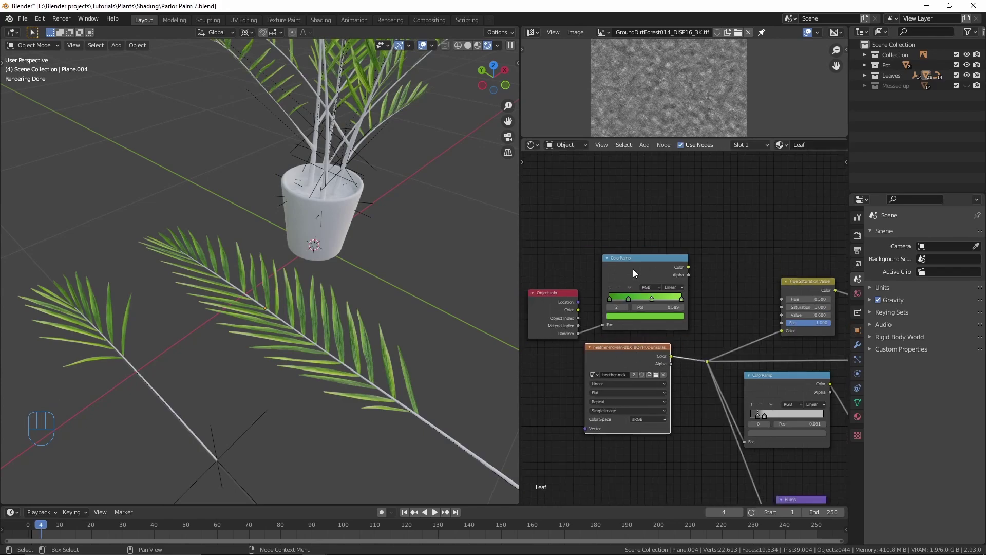
pyautogui.moveTo(633, 269); pyautogui.dragTo(619, 273)
pyautogui.moveTo(575, 300); pyautogui.dragTo(569, 301)
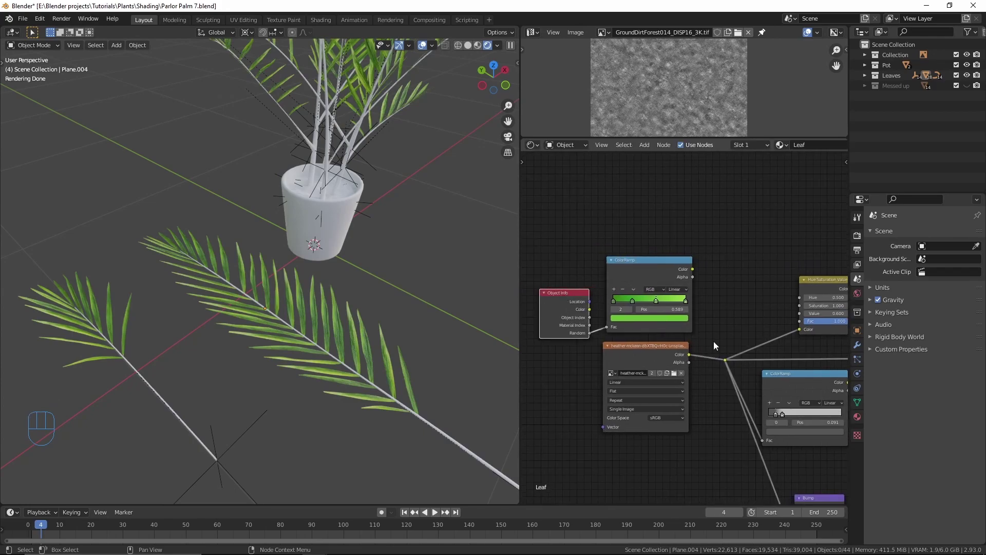
pyautogui.scroll(3, 673, 342)
pyautogui.press('g')
pyautogui.click(672, 346)
pyautogui.press('g')
pyautogui.scroll(-4, 673, 339)
pyautogui.moveTo(620, 332); pyautogui.dragTo(610, 334)
pyautogui.moveTo(612, 328); pyautogui.dragTo(663, 328, button='middle')
pyautogui.moveTo(624, 257); pyautogui.dragTo(618, 256)
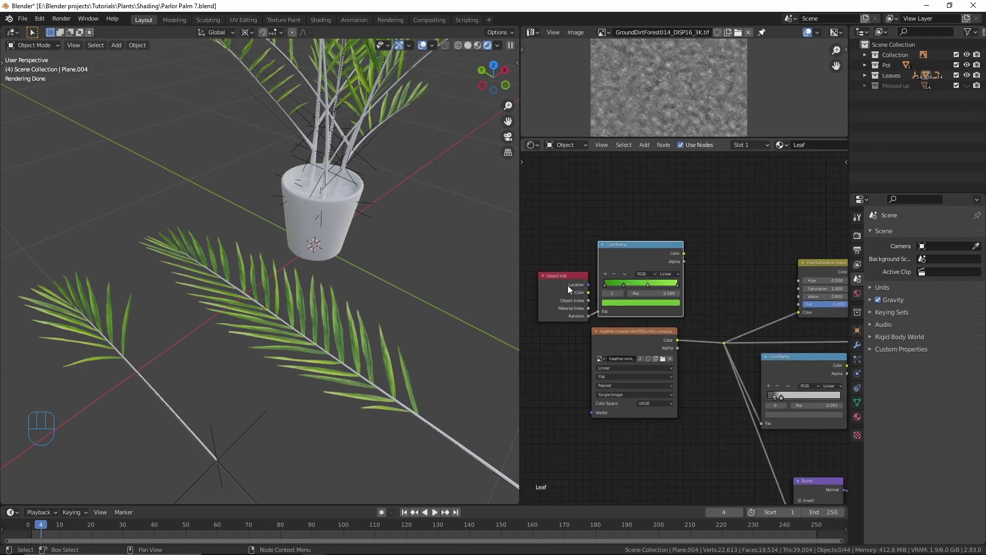
pyautogui.moveTo(572, 285); pyautogui.dragTo(531, 286)
pyautogui.moveTo(627, 332); pyautogui.dragTo(596, 333)
pyautogui.moveTo(637, 270); pyautogui.dragTo(608, 274)
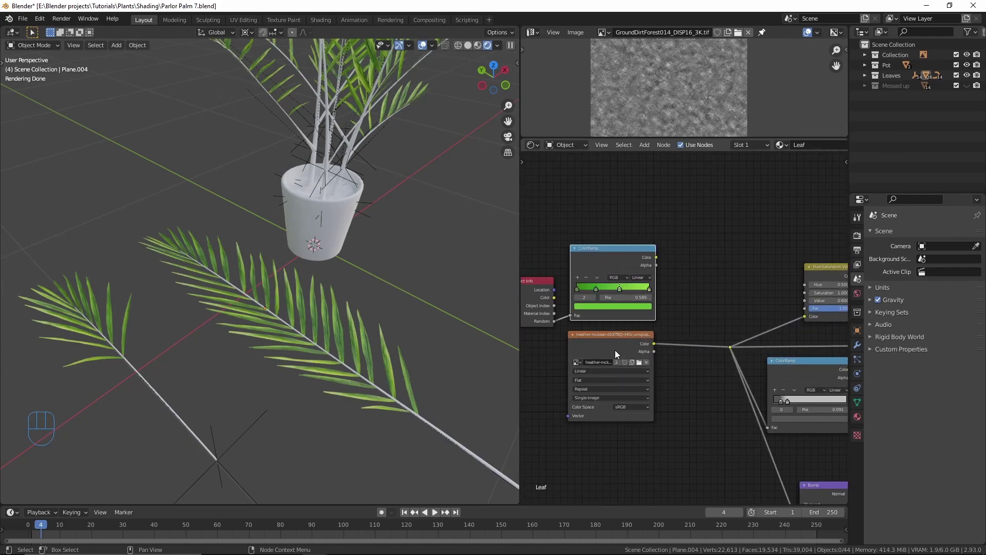
# Combine the green ColorRamp and leaf image texture with a Mix node, expand it and place it before the reroute.
pyautogui.keyDown('ctrl'); pyautogui.keyDown('shift'); pyautogui.moveTo(614, 350); pyautogui.dragTo(610, 273, button='right'); pyautogui.keyUp('shift'); pyautogui.keyUp('ctrl')
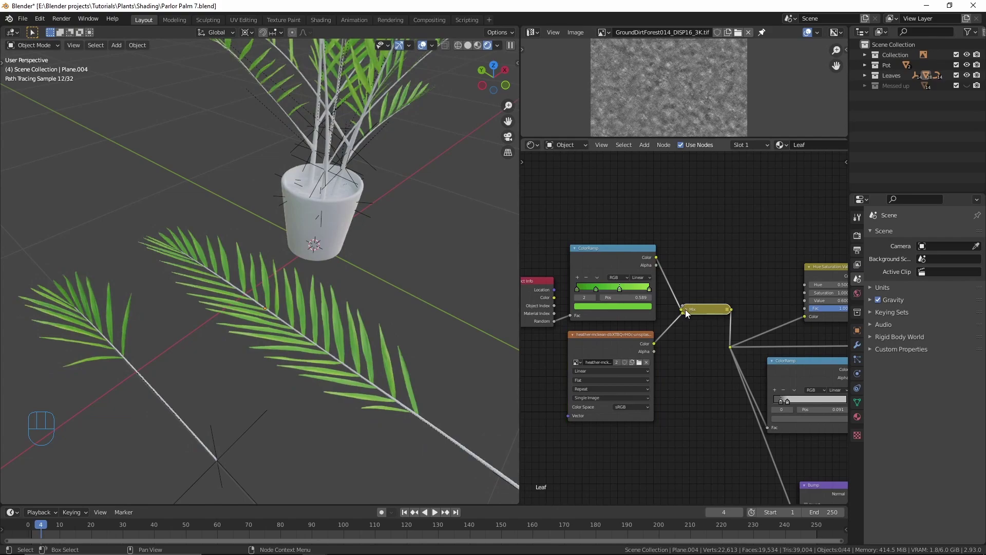
pyautogui.click(685, 309)
pyautogui.moveTo(689, 318); pyautogui.dragTo(679, 307)
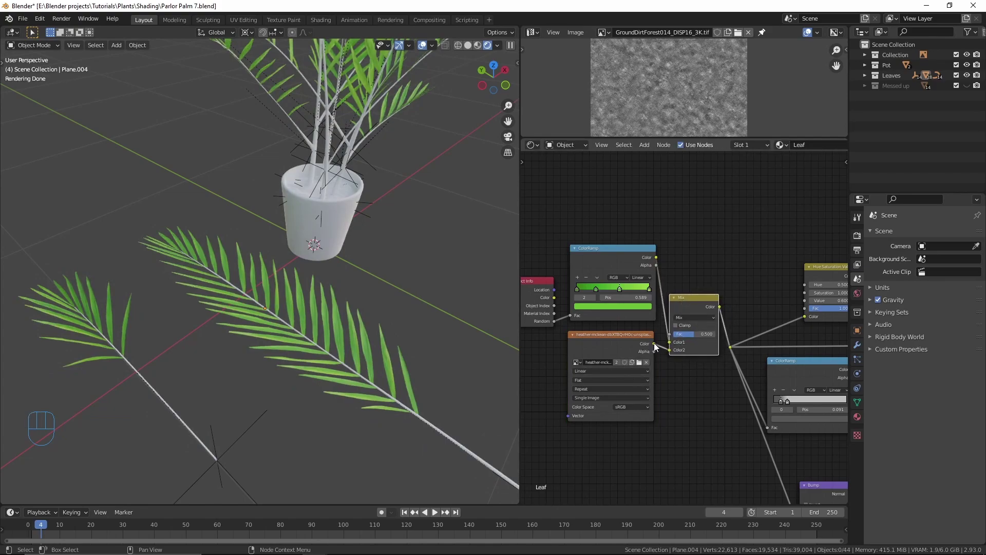
# Swap the Mix node's inputs so the leaf image texture feeds Color1 and the ColorRamp feeds Color2.
pyautogui.scroll(3, 667, 359)
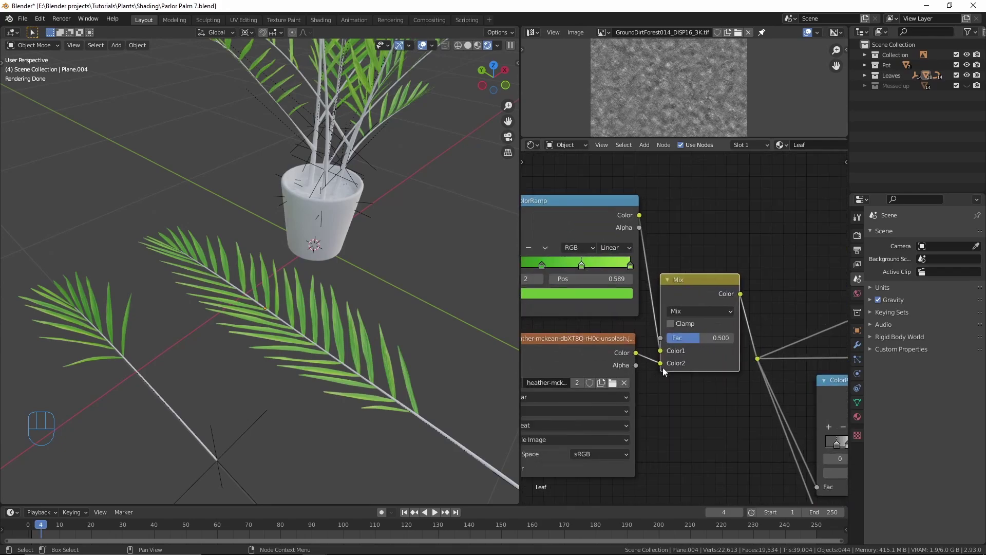
pyautogui.moveTo(645, 376); pyautogui.dragTo(667, 382, button='middle')
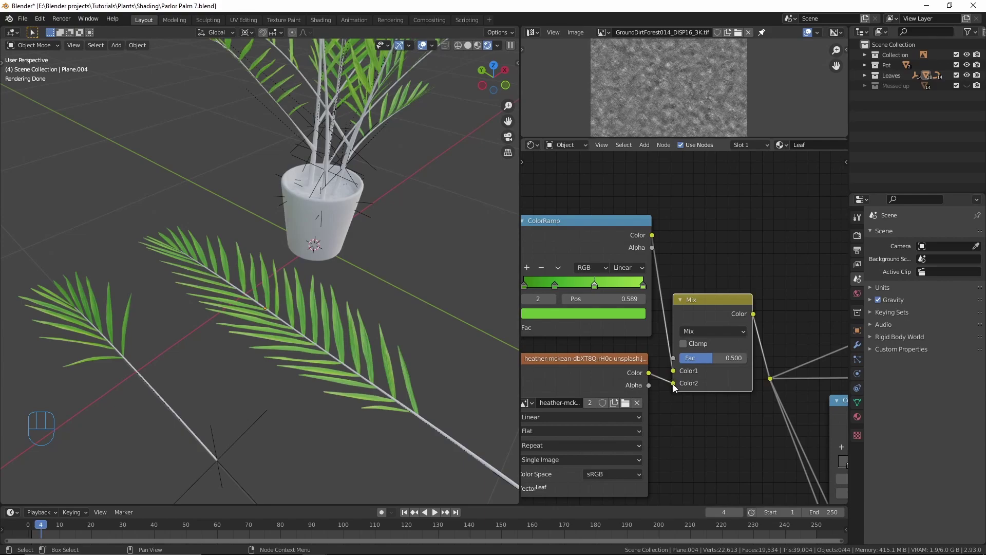
pyautogui.click(674, 371)
pyautogui.moveTo(674, 372); pyautogui.dragTo(667, 382)
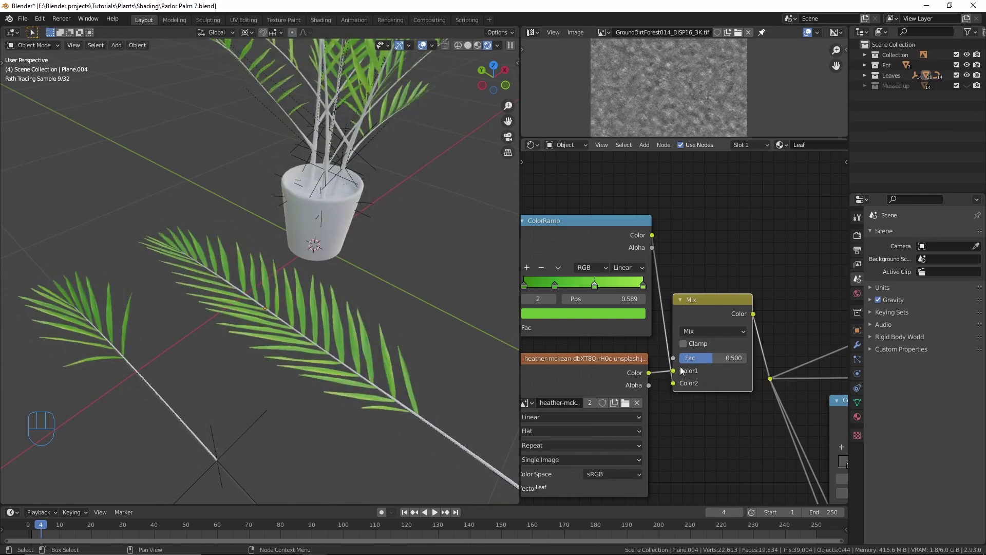
# Set the Mix node's blending mode to Hue and its factor to about 0.808, with the viewport overlays hidden.
pyautogui.click(710, 332)
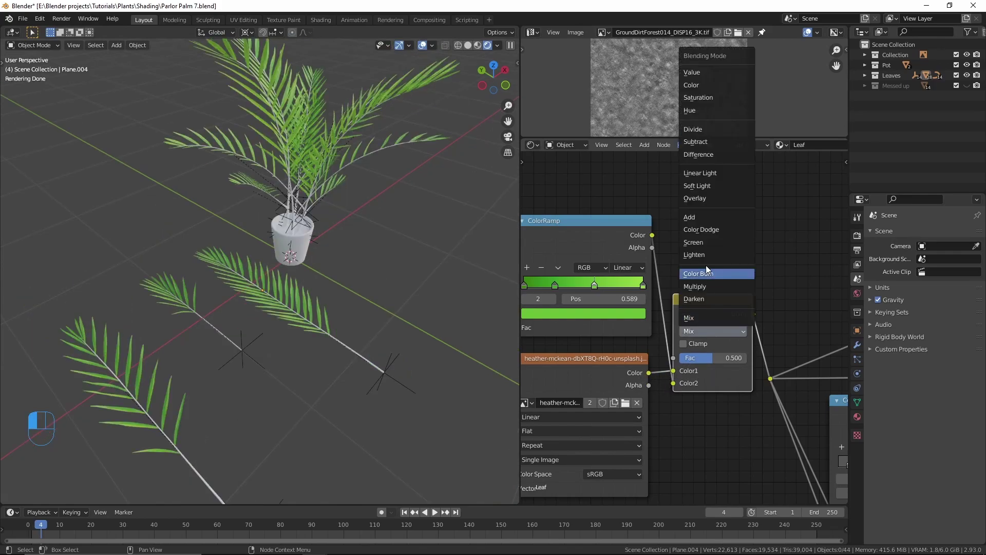
pyautogui.click(695, 115)
pyautogui.scroll(-2, 410, 236)
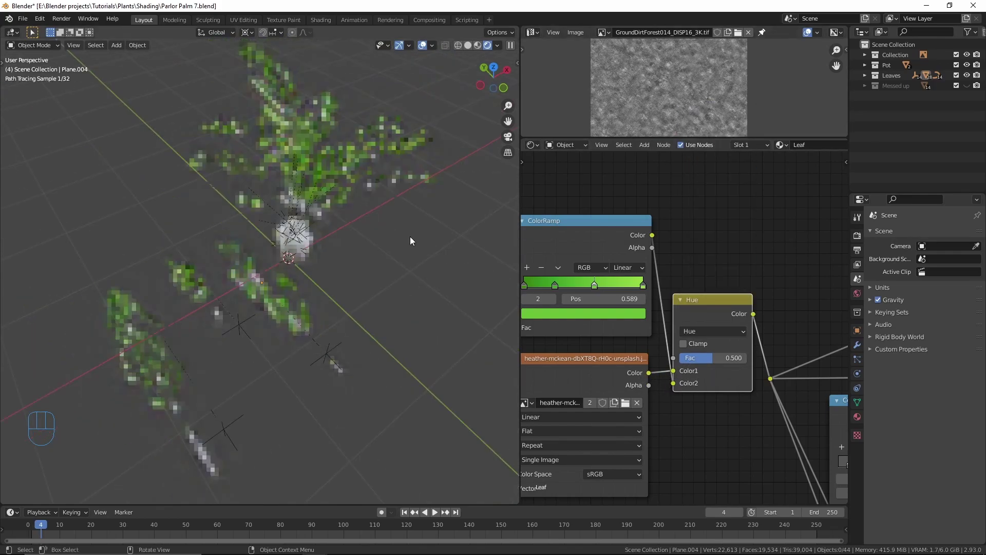
pyautogui.click(422, 45)
pyautogui.keyDown('shift'); pyautogui.moveTo(384, 200); pyautogui.dragTo(367, 240, button='middle'); pyautogui.keyUp('shift')
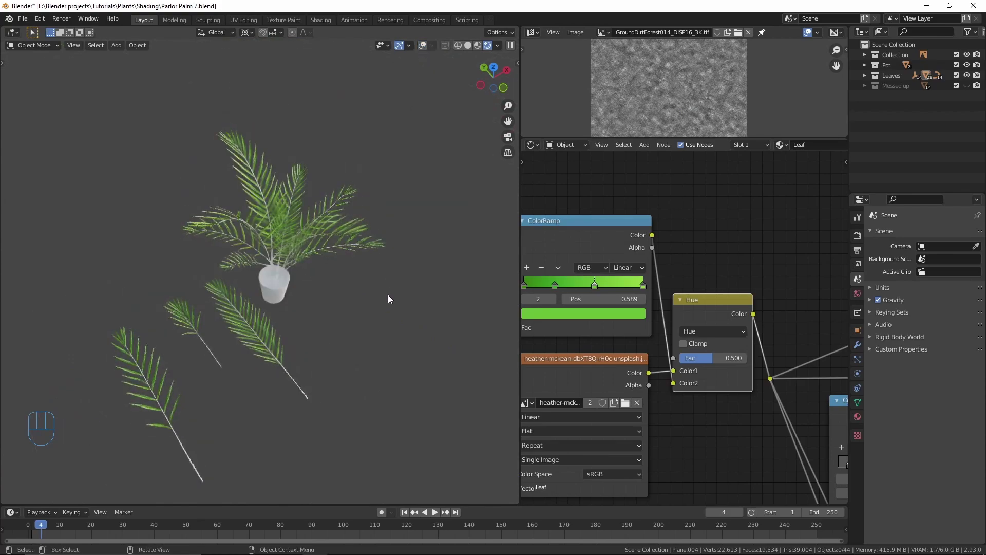
pyautogui.moveTo(605, 289); pyautogui.dragTo(629, 288, button='middle')
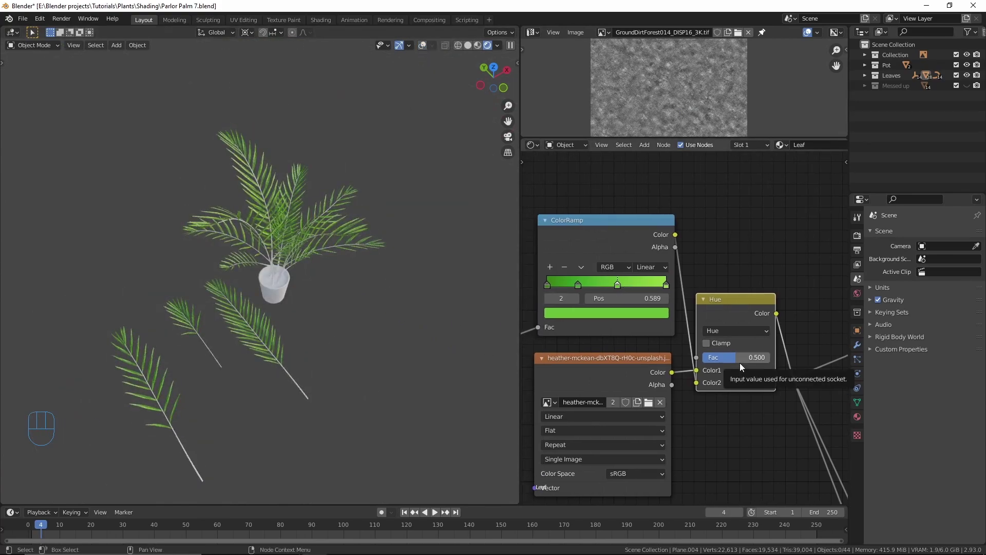
pyautogui.moveTo(747, 357); pyautogui.dragTo(781, 357)
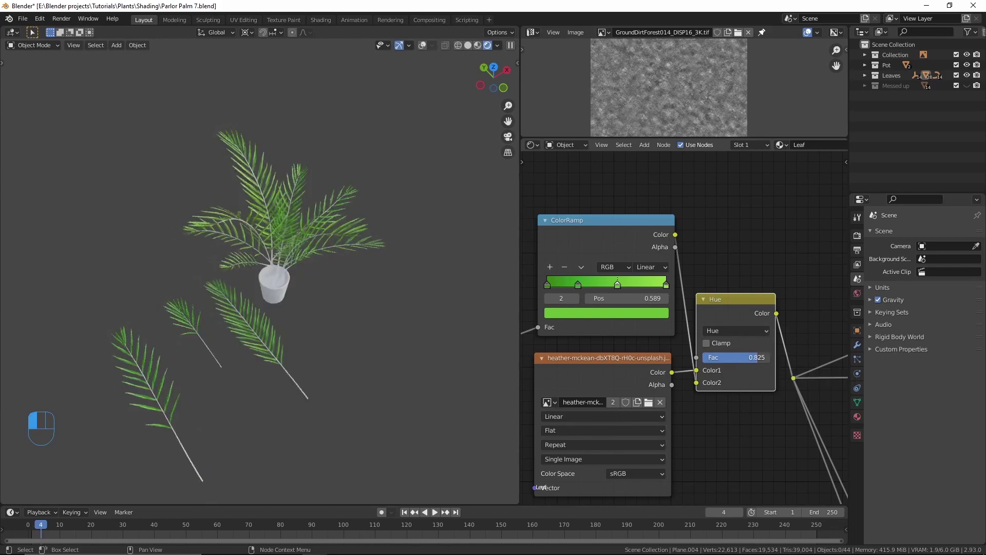
# Try a purple color on the green ColorRamp's stop at position 0.589.
pyautogui.moveTo(617, 325); pyautogui.dragTo(645, 357, button='middle')
pyautogui.click(643, 347)
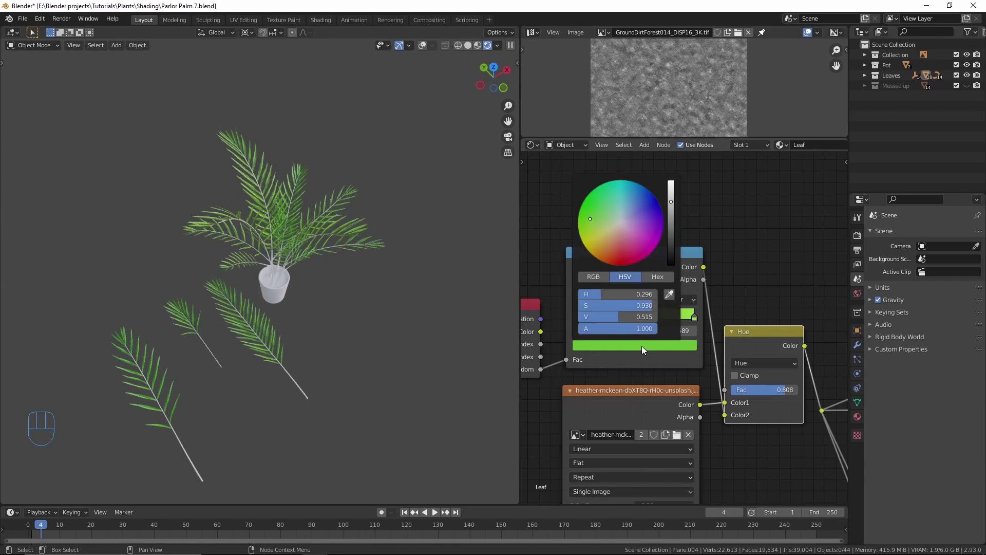
pyautogui.moveTo(639, 229)
pyautogui.mouseDown()
pyautogui.moveTo(638, 198)
pyautogui.moveTo(637, 219)
pyautogui.mouseUp()
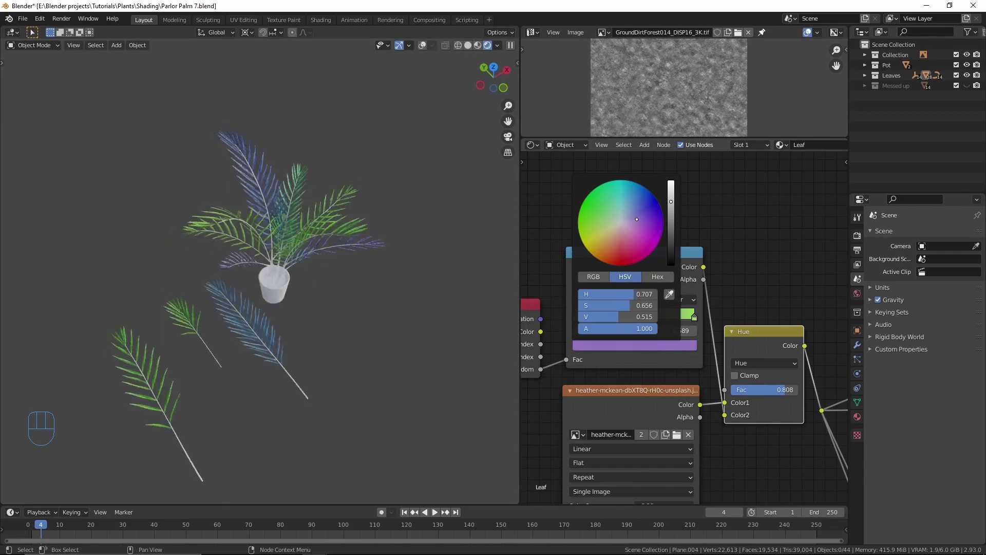
pyautogui.press('Escape')
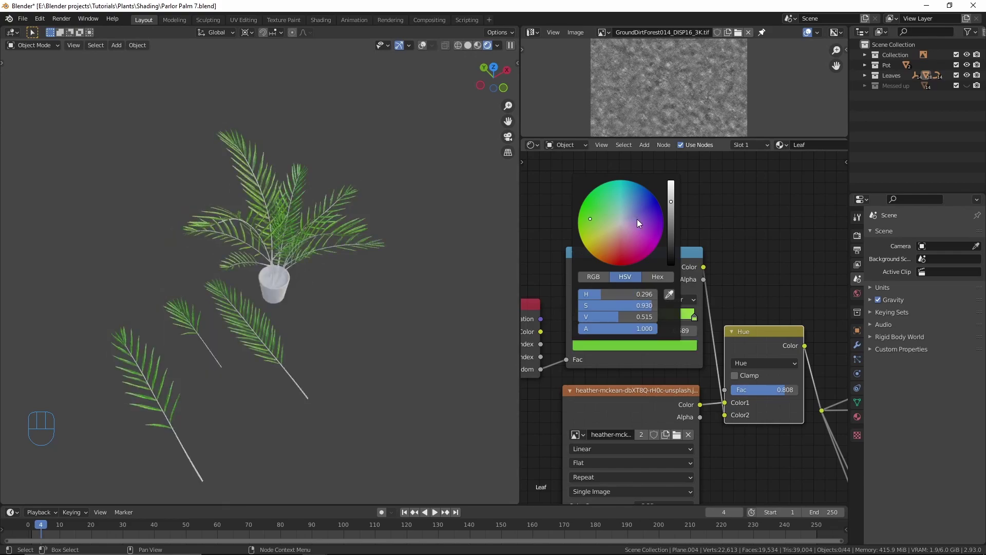
# Save the project and show the viewport overlays again around the stems in the pot.
pyautogui.scroll(-6, 759, 403)
pyautogui.moveTo(796, 409); pyautogui.dragTo(714, 316, button='middle')
pyautogui.hotkey('ctrl', 's')
pyautogui.hotkey('shift', 'alt', 'z')
pyautogui.moveTo(331, 337); pyautogui.dragTo(309, 313, button='middle')
pyautogui.scroll(4, 328, 321)
pyautogui.scroll(6, 328, 316)
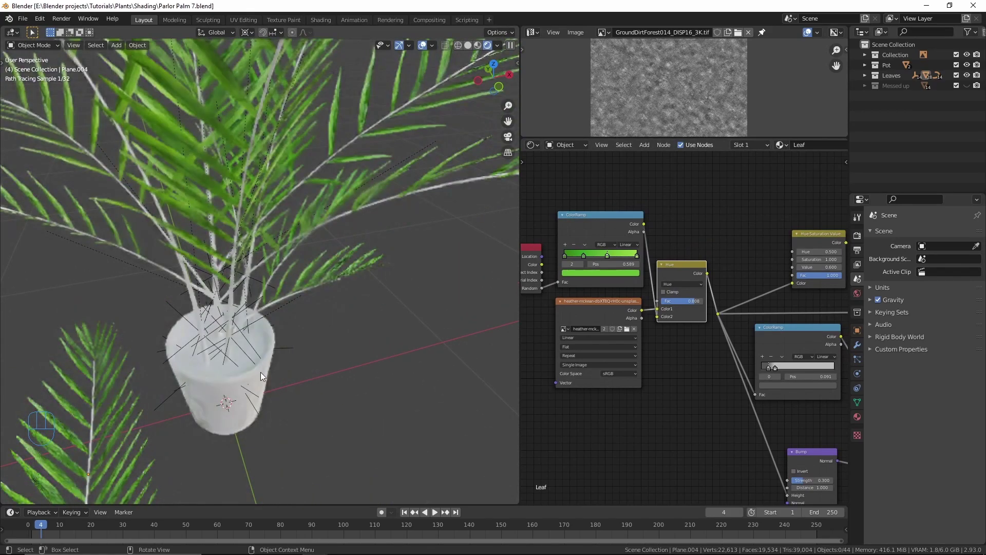
pyautogui.scroll(-2, 329, 442)
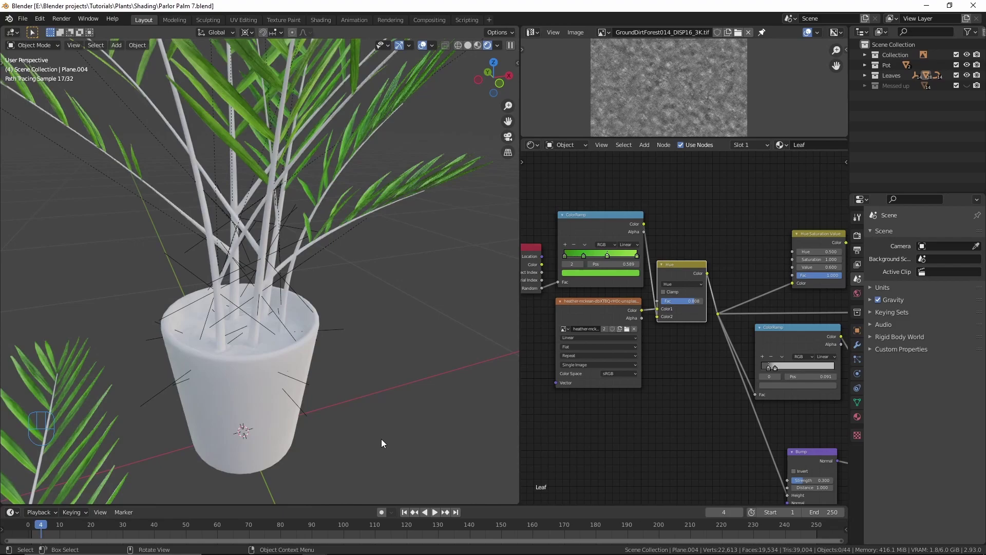
# Select one of the palm stems in the pot and give it a new material named Stem.
pyautogui.click(258, 328)
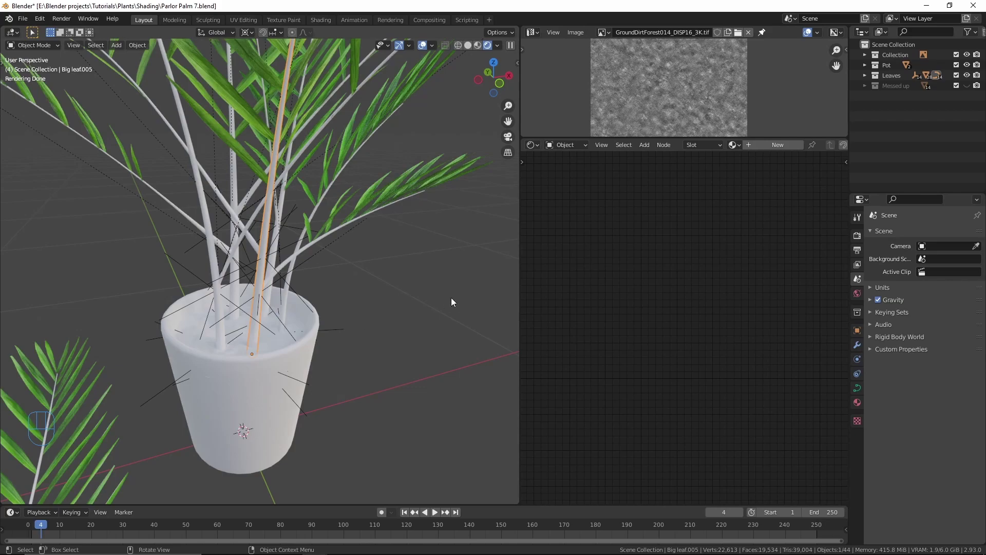
pyautogui.click(857, 402)
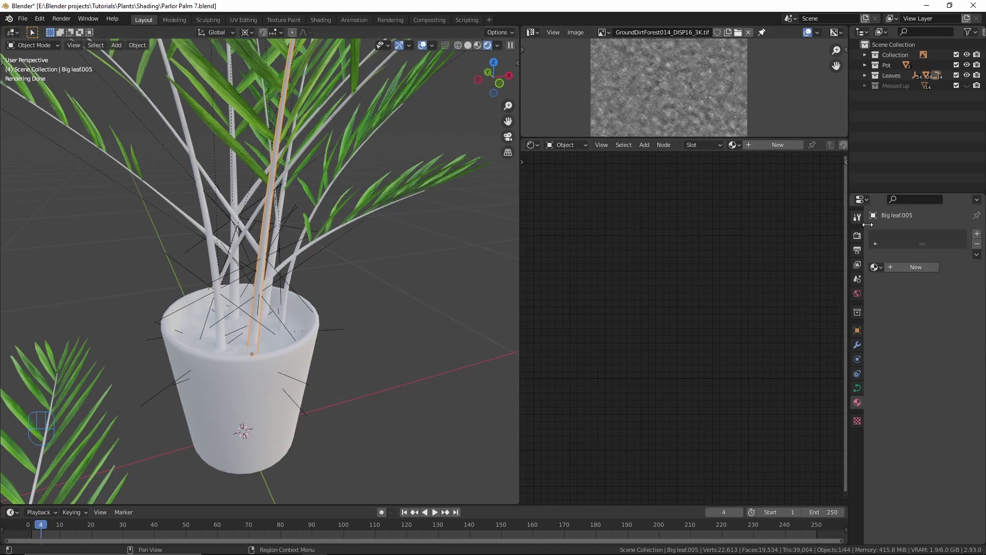
pyautogui.click(903, 266)
pyautogui.click(897, 266)
pyautogui.write('Stem')
pyautogui.press('Return')
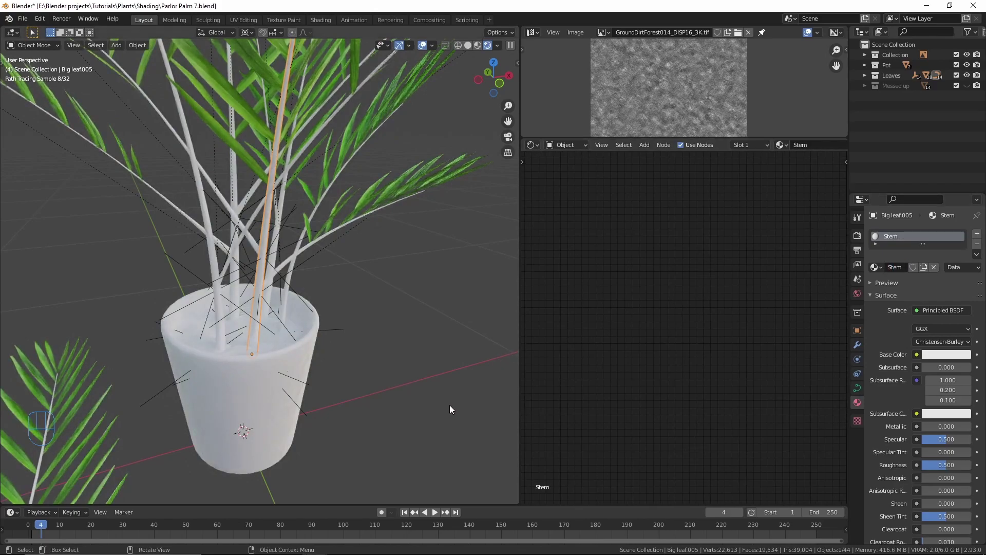
# Add a Noise Texture node beside the Stem material's Principled BSDF and hide the viewport overlays.
pyautogui.press('Home')
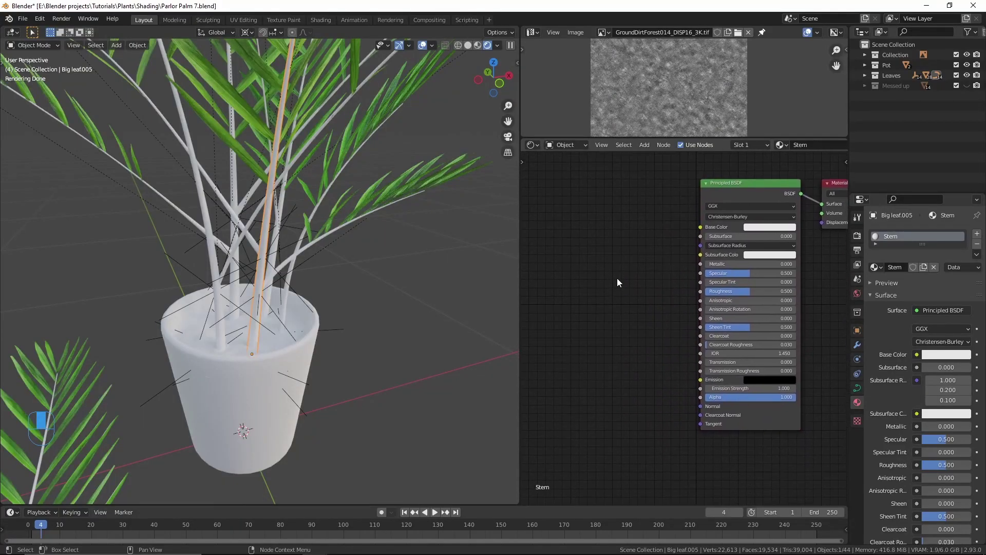
pyautogui.hotkey('shift', 'a')
pyautogui.click(603, 279)
pyautogui.write('noise')
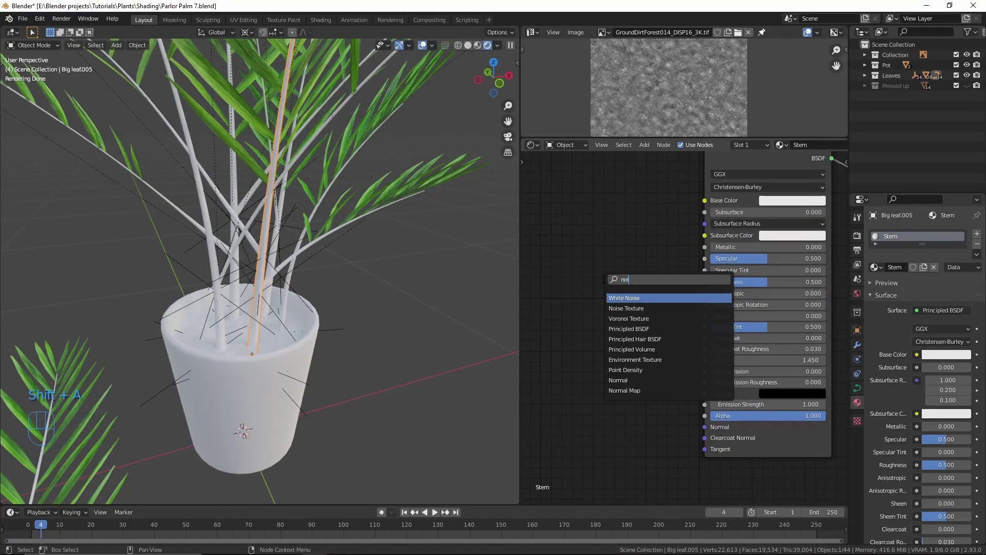
pyautogui.click(628, 307)
pyautogui.click(596, 215)
pyautogui.scroll(3, 282, 334)
pyautogui.moveTo(533, 277); pyautogui.dragTo(584, 344, button='middle')
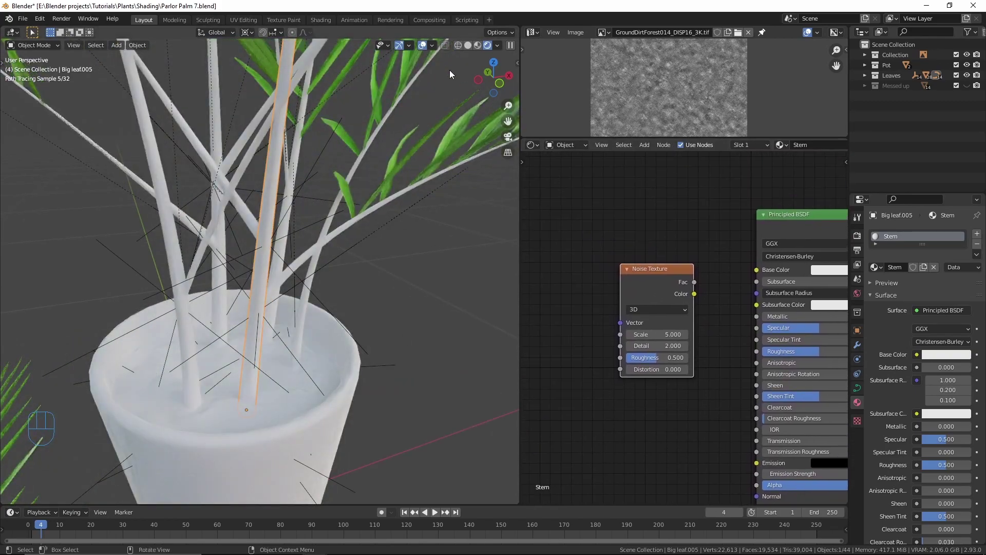
pyautogui.click(421, 47)
pyautogui.scroll(-1, 654, 323)
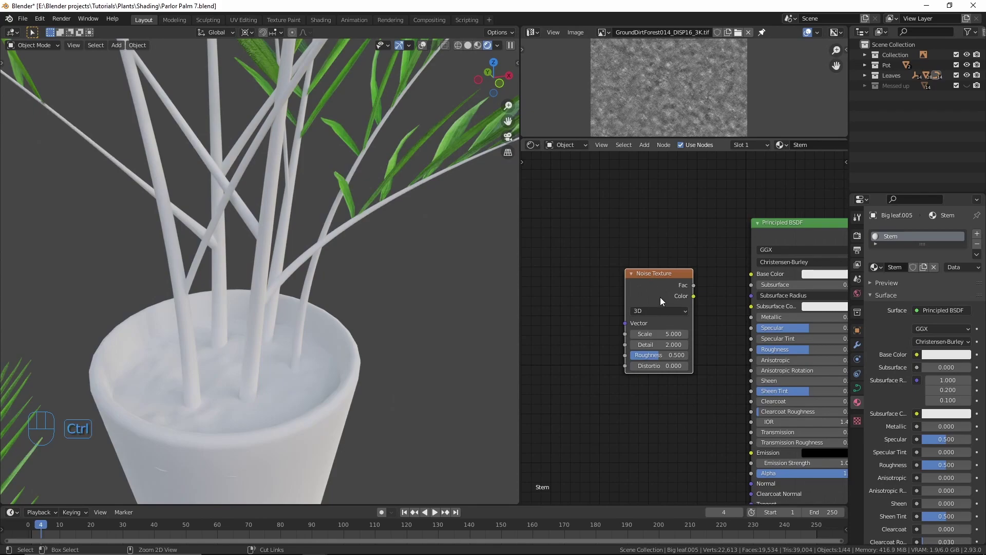
# Add connected Texture Coordinate and Mapping nodes in front of the Noise Texture.
pyautogui.hotkey('ctrl', 't')
pyautogui.moveTo(763, 291); pyautogui.dragTo(768, 289, button='middle')
pyautogui.scroll(-1, 642, 292)
pyautogui.scroll(-3, 642, 292)
pyautogui.moveTo(629, 278); pyautogui.dragTo(648, 302, button='middle')
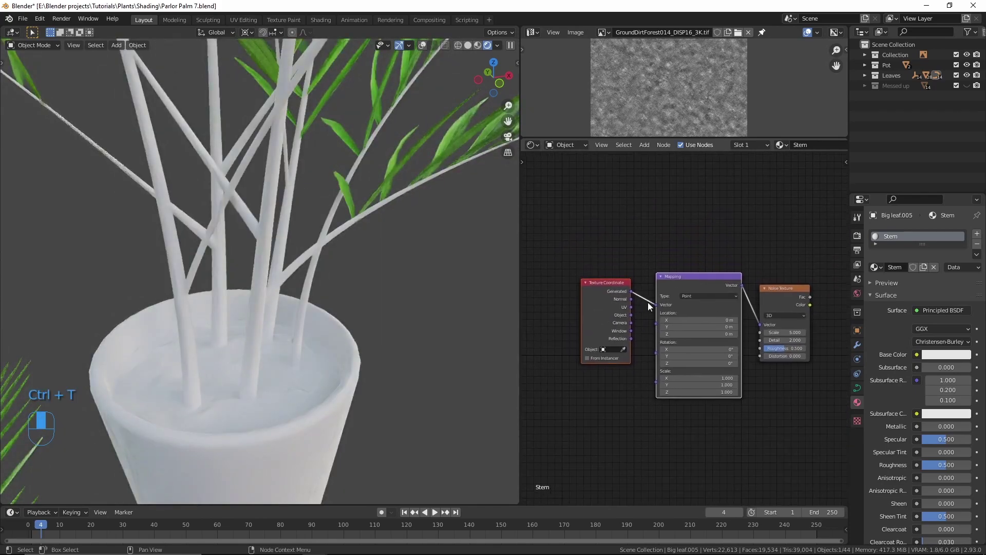
pyautogui.moveTo(669, 262); pyautogui.dragTo(632, 260, button='middle')
pyautogui.scroll(-1, 631, 260)
pyautogui.scroll(4, 683, 294)
pyautogui.moveTo(682, 294); pyautogui.dragTo(684, 284, button='middle')
pyautogui.scroll(-2, 688, 288)
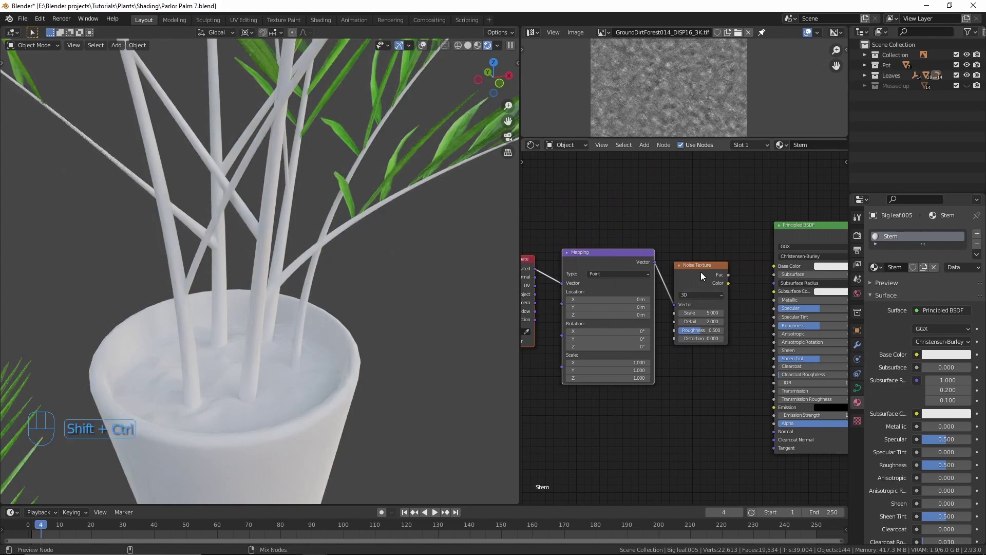
# Preview the Noise Texture on the stem and feed its Mapping node from the Object coordinates.
pyautogui.keyDown('ctrl'); pyautogui.keyDown('shift'); pyautogui.click(701, 273); pyautogui.keyUp('shift'); pyautogui.keyUp('ctrl')
pyautogui.scroll(2, 692, 276)
pyautogui.moveTo(608, 292); pyautogui.dragTo(599, 291, button='middle')
pyautogui.moveTo(599, 290); pyautogui.dragTo(631, 278)
pyautogui.moveTo(674, 349); pyautogui.dragTo(618, 341, button='middle')
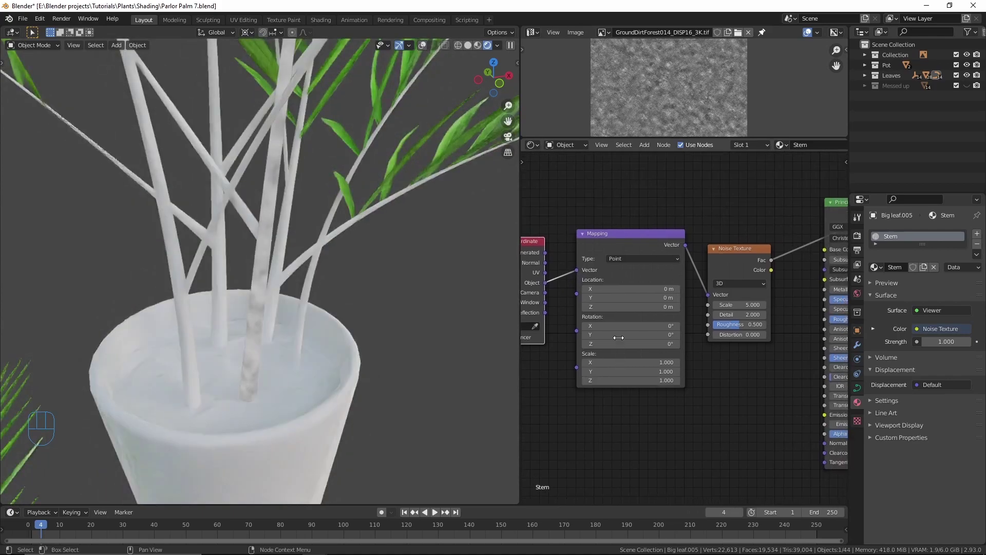
# Move the Texture Coordinate, Mapping and Noise Texture nodes farther away from the Principled BSDF.
pyautogui.scroll(-2, 619, 341)
pyautogui.moveTo(568, 224); pyautogui.dragTo(787, 384)
pyautogui.press('g')
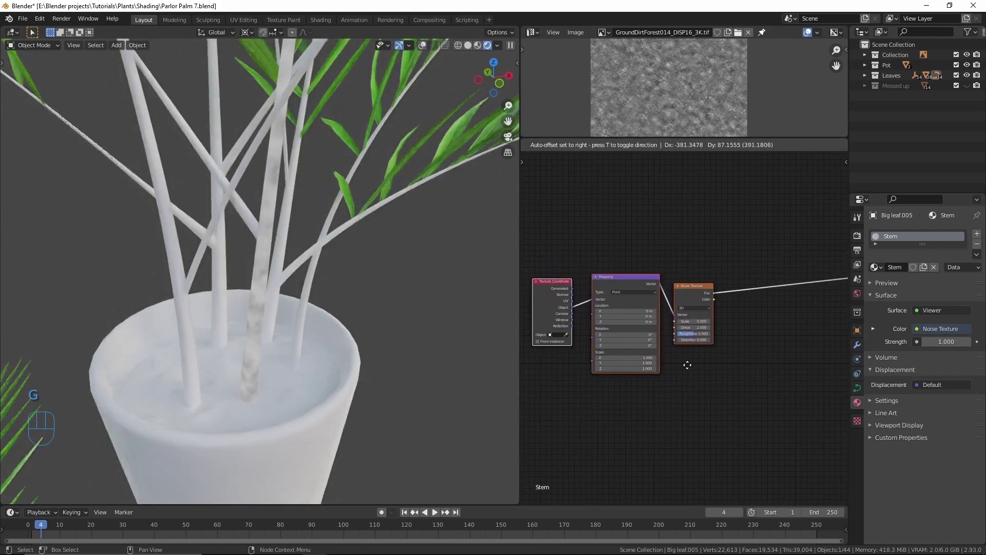
pyautogui.click(662, 375)
# Set the Noise Texture's scale to 50.
pyautogui.keyDown('shift'); pyautogui.moveTo(282, 436); pyautogui.dragTo(294, 347, button='middle'); pyautogui.keyUp('shift')
pyautogui.scroll(3, 298, 351)
pyautogui.scroll(-1, 635, 345)
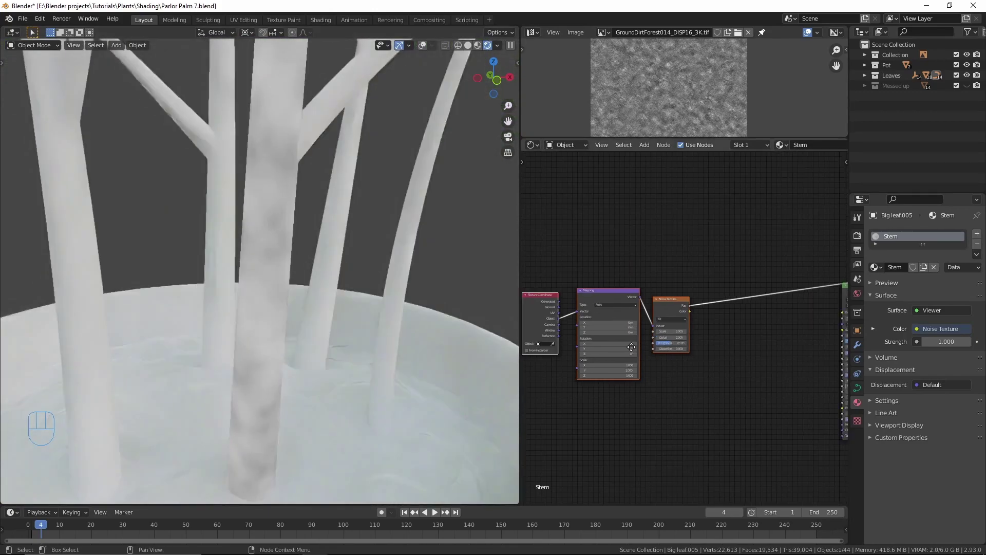
pyautogui.scroll(5, 635, 346)
pyautogui.click(636, 327)
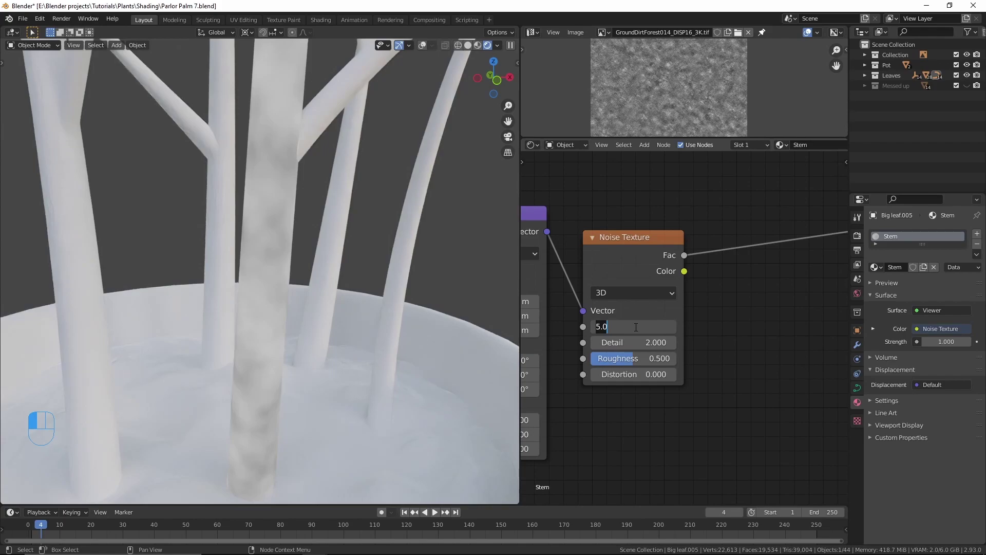
pyautogui.press('Return')
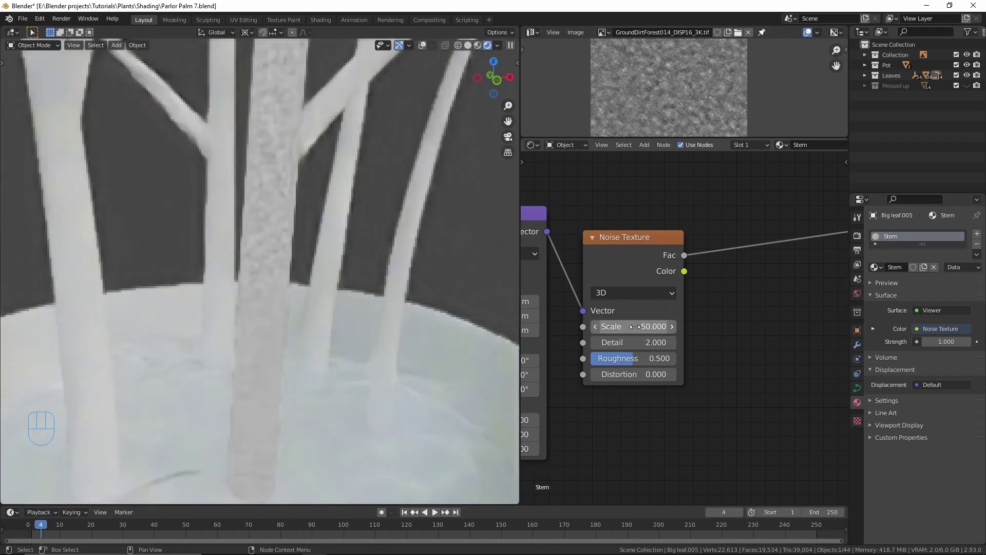
# Set the Mapping node's X scale to 2.560 to change the noise pattern's stretch on the stem.
pyautogui.moveTo(557, 419); pyautogui.dragTo(715, 345, button='middle')
pyautogui.scroll(-1, 712, 346)
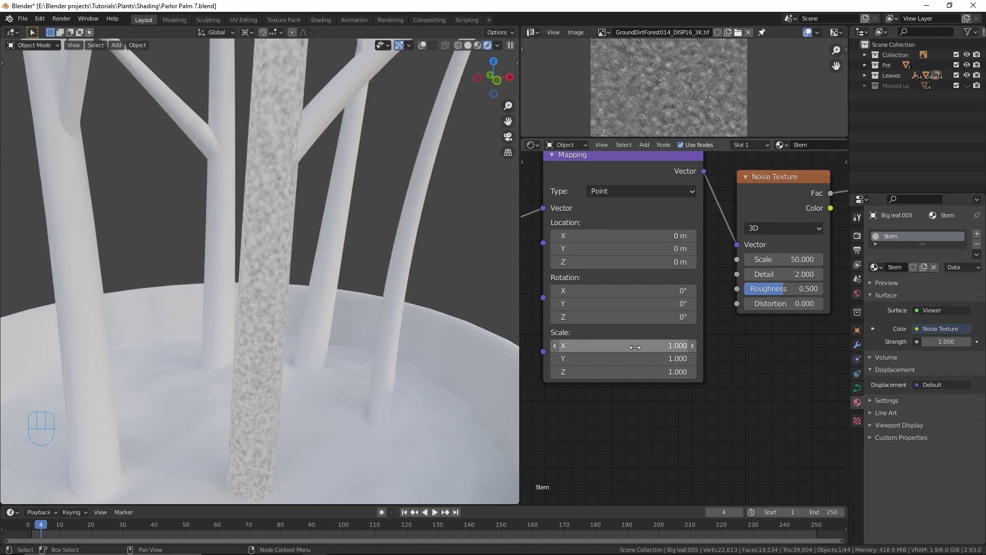
pyautogui.keyDown('shift'); pyautogui.moveTo(630, 347); pyautogui.dragTo(710, 347); pyautogui.keyUp('shift')
pyautogui.moveTo(403, 337); pyautogui.dragTo(452, 334, button='middle')
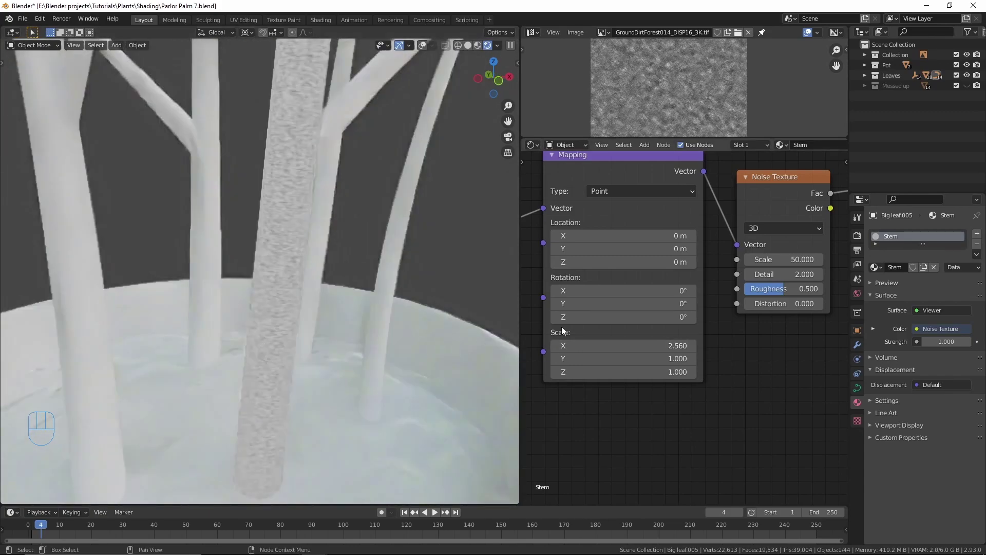
# Duplicate the Mapping and Noise Texture nodes below the originals and feed the duplicate Mapping node from the Object coordinates.
pyautogui.scroll(-4, 591, 221)
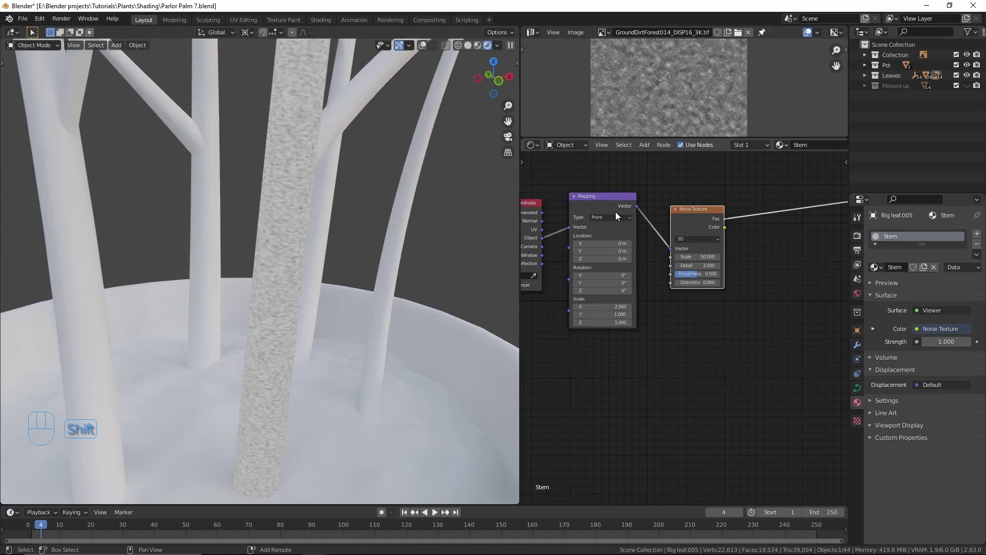
pyautogui.keyDown('shift'); pyautogui.click(607, 205); pyautogui.keyUp('shift')
pyautogui.hotkey('shift', 'd')
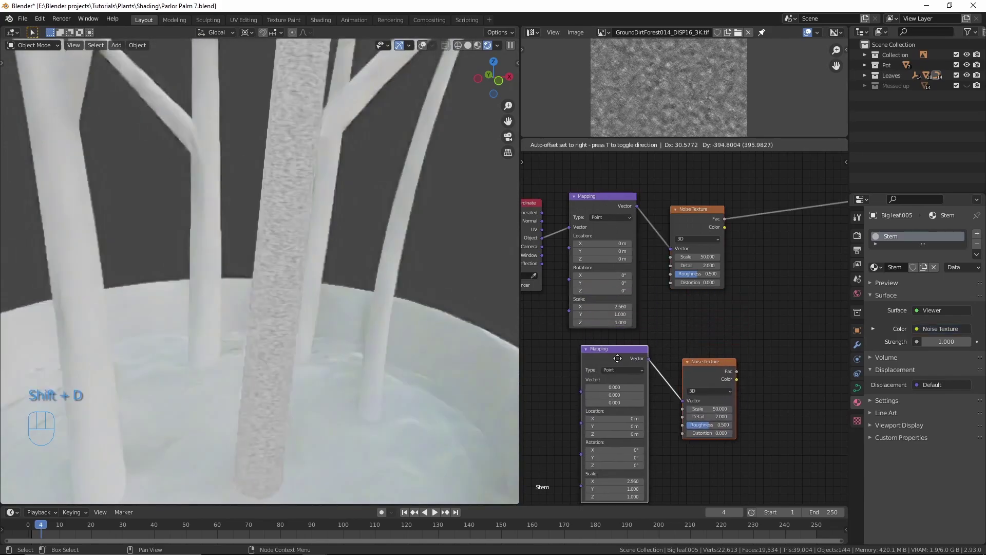
pyautogui.click(607, 345)
pyautogui.moveTo(615, 260); pyautogui.dragTo(641, 252, button='middle')
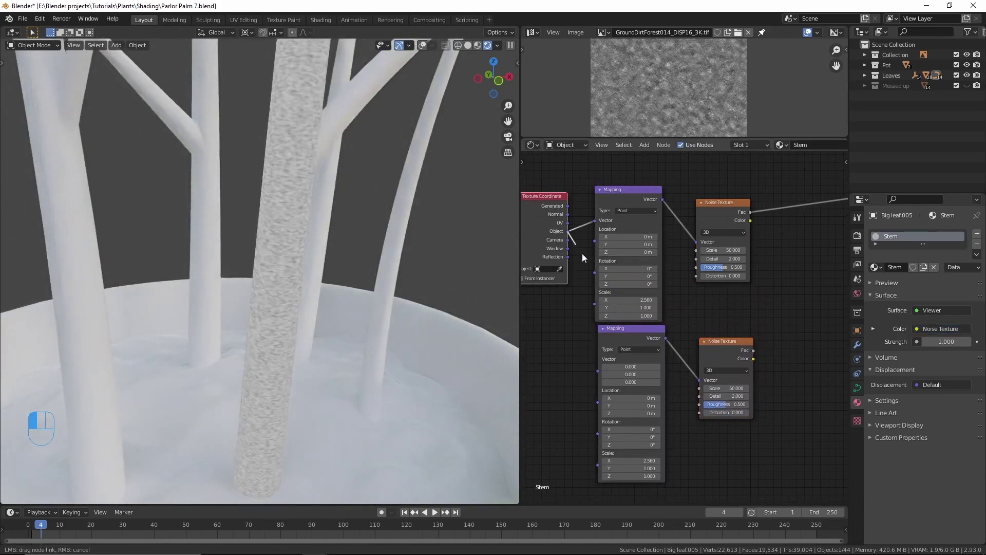
pyautogui.moveTo(600, 366); pyautogui.dragTo(601, 369)
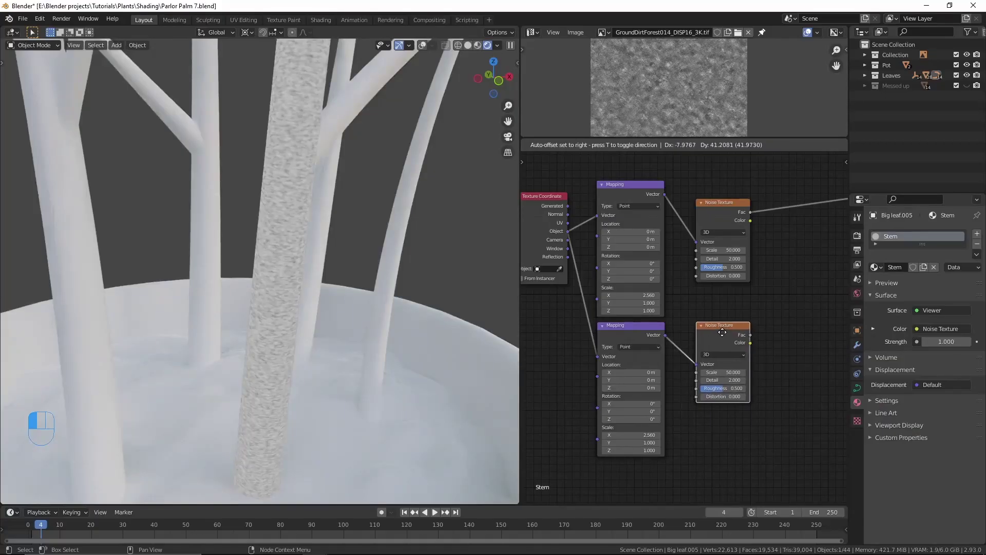
# Preview the duplicated Noise Texture on the stem and set its Mapping node's X scale to 0.240.
pyautogui.keyDown('ctrl'); pyautogui.keyDown('shift'); pyautogui.click(716, 332); pyautogui.keyUp('shift'); pyautogui.keyUp('ctrl')
pyautogui.keyDown('ctrl'); pyautogui.keyDown('shift'); pyautogui.click(716, 331); pyautogui.keyUp('shift'); pyautogui.keyUp('ctrl')
pyautogui.scroll(5, 665, 445)
pyautogui.moveTo(665, 445); pyautogui.dragTo(680, 376, button='middle')
pyautogui.keyDown('shift'); pyautogui.moveTo(652, 360); pyautogui.dragTo(534, 360); pyautogui.keyUp('shift')
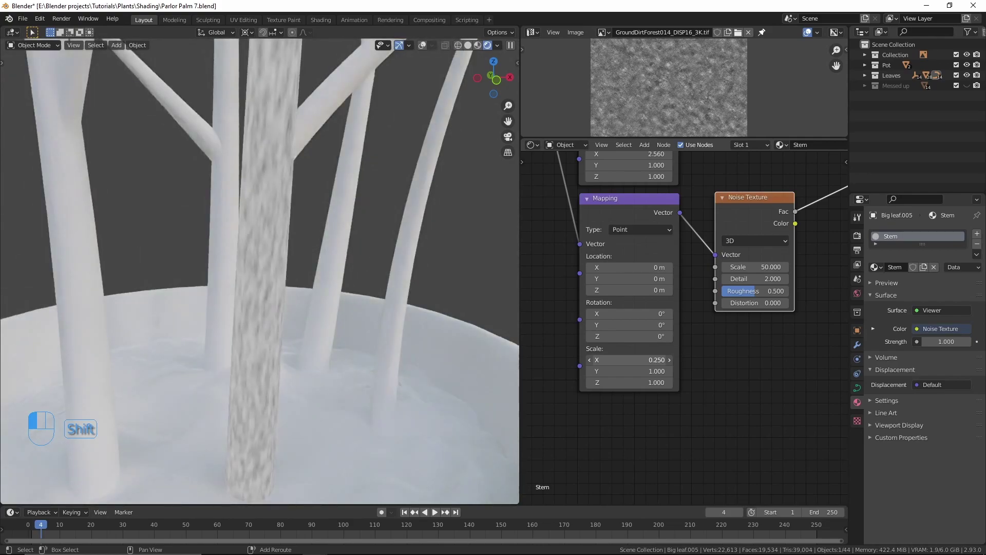
pyautogui.moveTo(690, 308); pyautogui.dragTo(615, 395, button='middle')
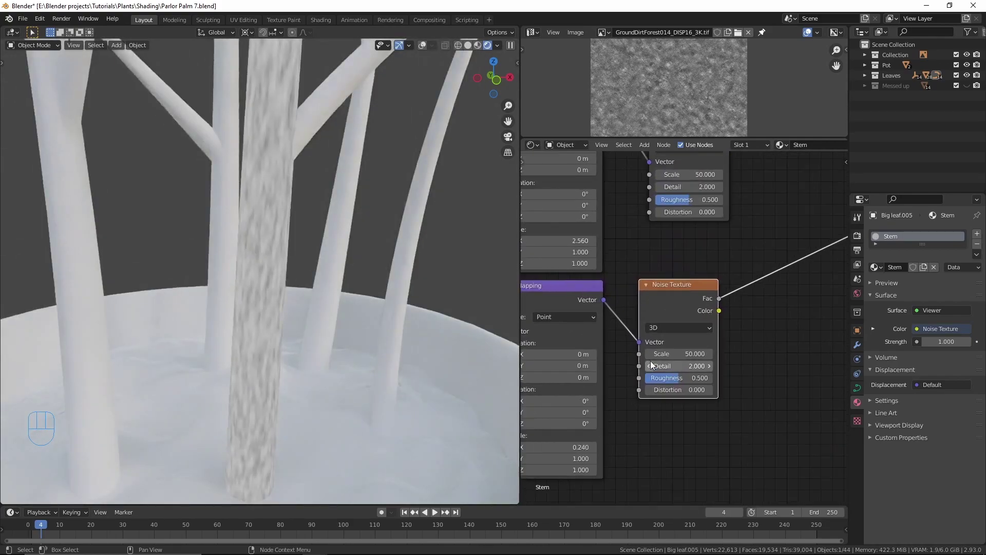
# Set the duplicated Noise Texture's scale to 250.
pyautogui.scroll(1, 649, 365)
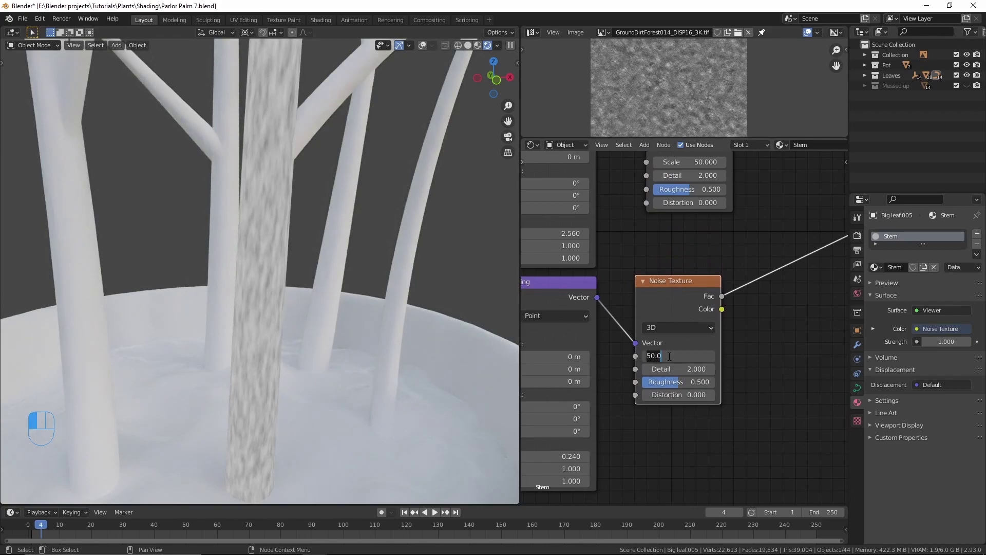
pyautogui.click(669, 356)
pyautogui.write('250')
pyautogui.press('Return')
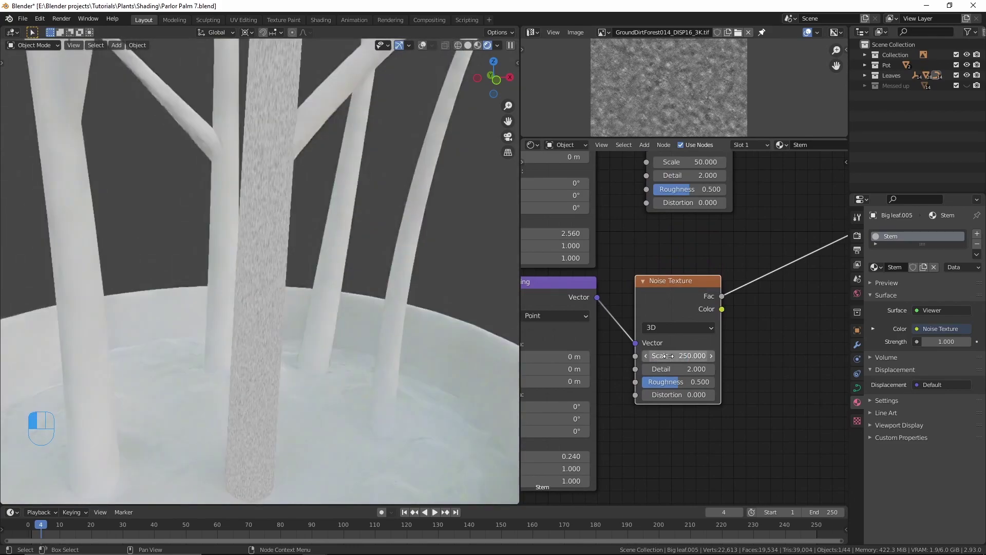
pyautogui.scroll(-1, 632, 371)
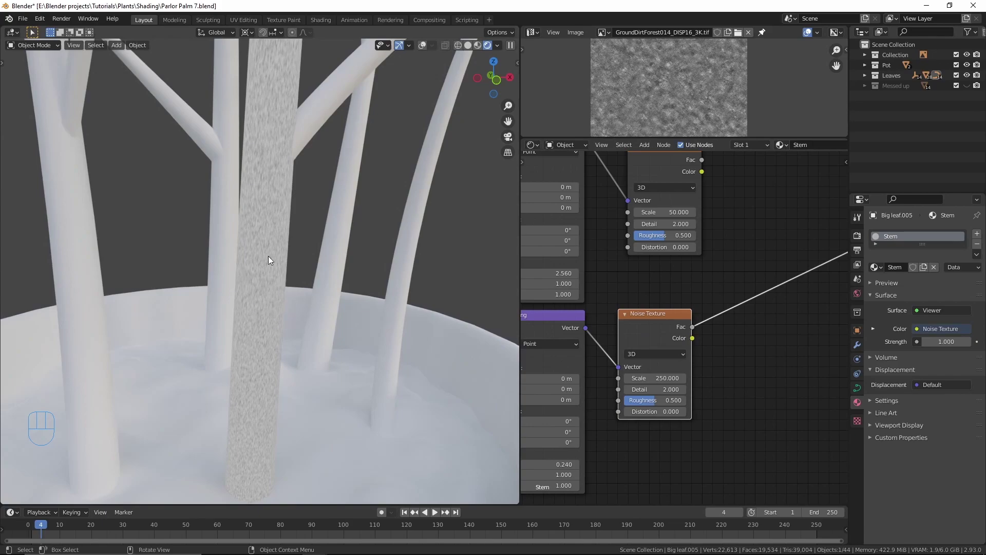
# Combine the two Noise Textures with a Mix node, the 50-scale noise in Color1 and the 250-scale noise in Color2.
pyautogui.scroll(-4, 663, 329)
pyautogui.moveTo(669, 327); pyautogui.dragTo(663, 350, button='middle')
pyautogui.moveTo(663, 351); pyautogui.dragTo(669, 332)
pyautogui.scroll(4, 671, 333)
pyautogui.keyDown('ctrl'); pyautogui.keyDown('shift'); pyautogui.moveTo(668, 350); pyautogui.dragTo(649, 249, button='right'); pyautogui.keyUp('shift'); pyautogui.keyUp('ctrl')
pyautogui.moveTo(743, 281); pyautogui.dragTo(760, 285)
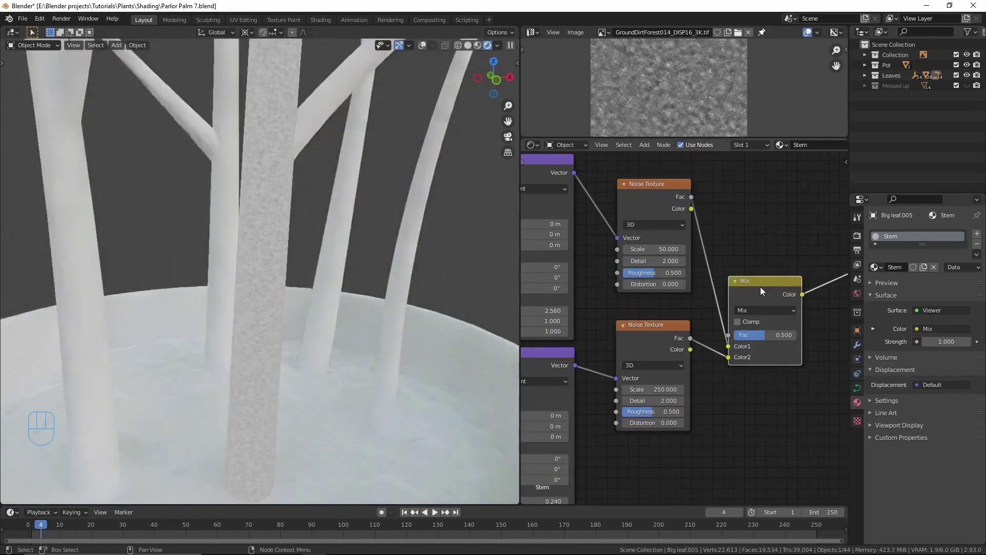
# Set the node combining the two noises to Multiply blending with a factor of 0.842.
pyautogui.scroll(3, 734, 277)
pyautogui.click(714, 307)
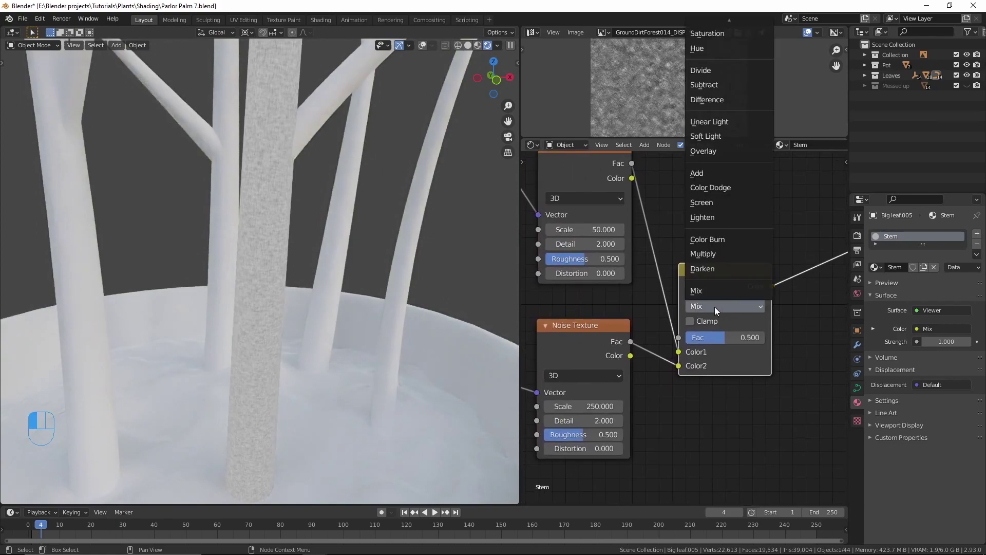
pyautogui.click(712, 254)
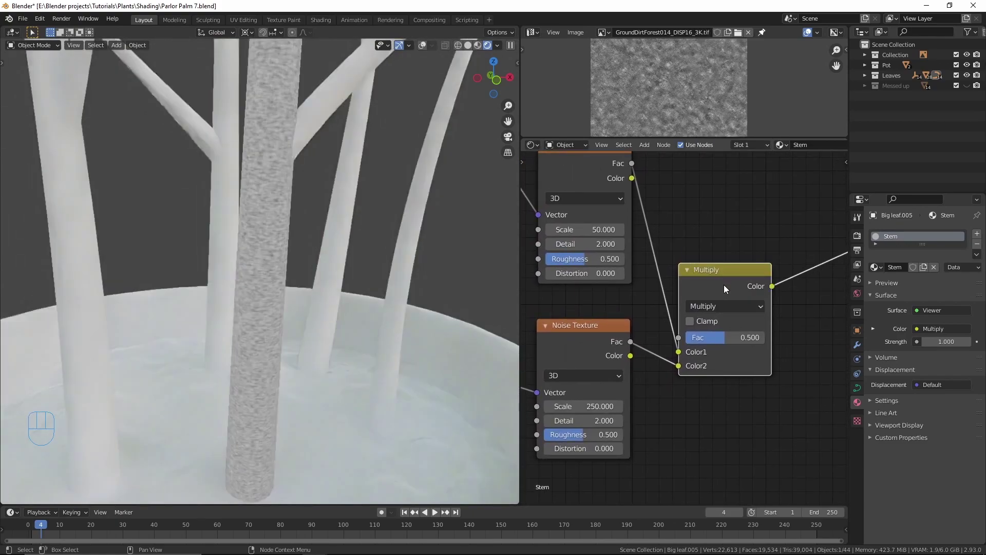
pyautogui.scroll(-1, 683, 267)
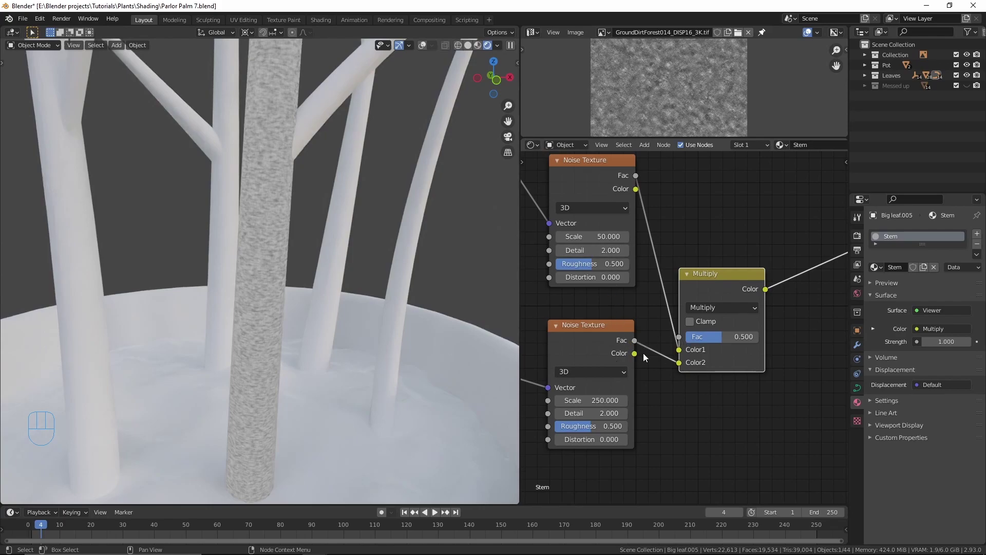
pyautogui.moveTo(729, 336); pyautogui.dragTo(747, 337)
# Reposition the Multiply node and add a new Mix color node beyond its output.
pyautogui.scroll(-2, 721, 324)
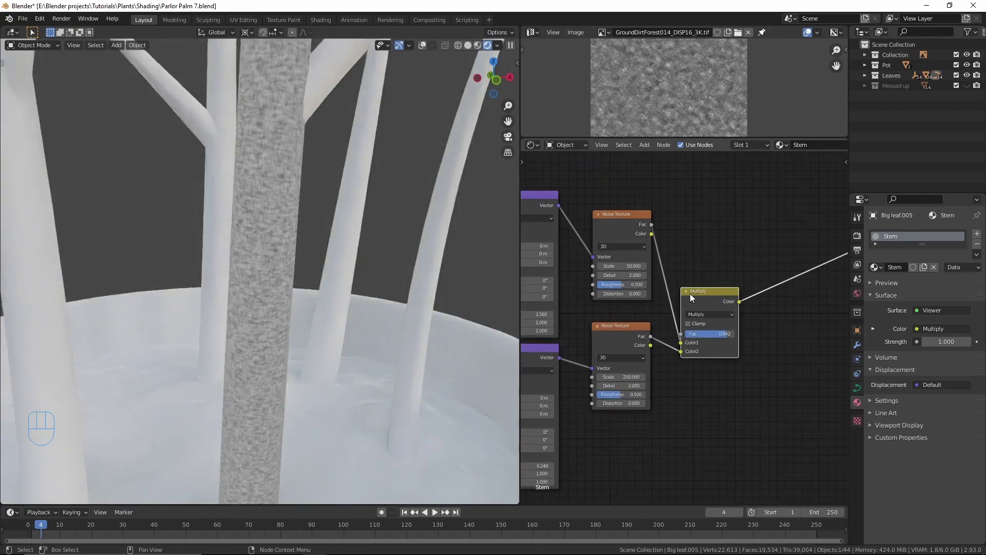
pyautogui.moveTo(693, 297); pyautogui.dragTo(683, 271)
pyautogui.scroll(1, 706, 303)
pyautogui.hotkey('shift', 'a')
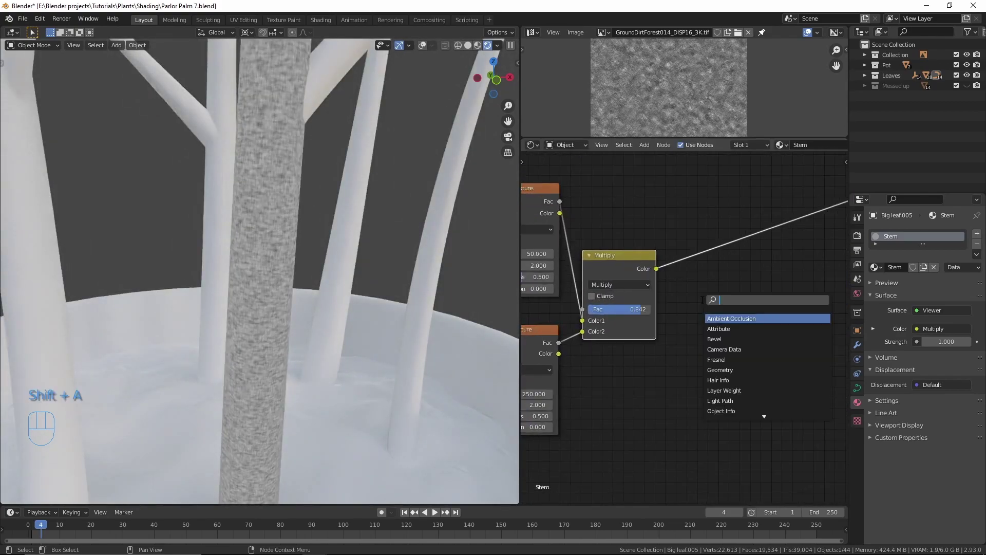
pyautogui.write('mix')
pyautogui.click(717, 317)
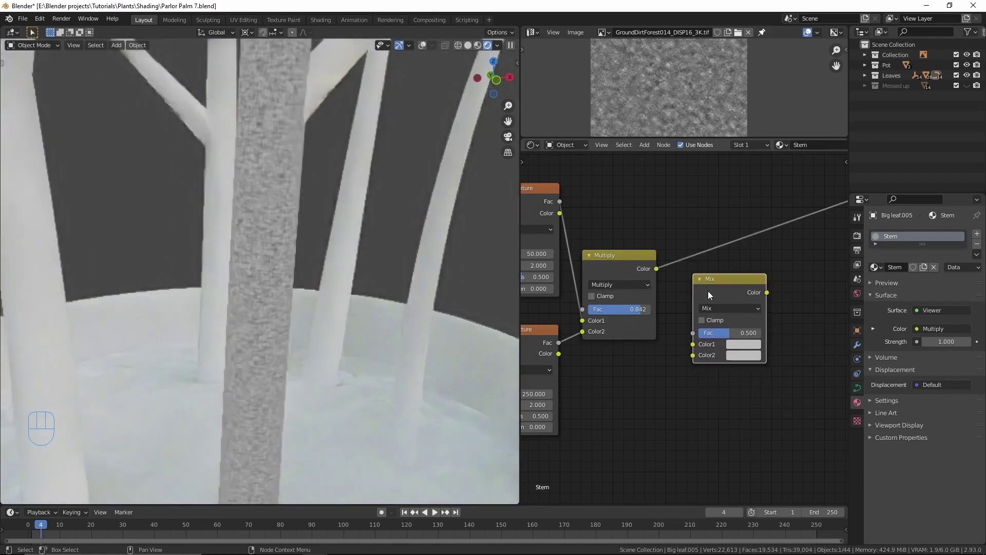
pyautogui.click(708, 291)
# Set the new Mix node's Color1 to a bright yellow-green with hue 0.248, saturation 0.945 and value 0.734.
pyautogui.moveTo(716, 324); pyautogui.dragTo(673, 309, button='middle')
pyautogui.scroll(1, 687, 329)
pyautogui.click(702, 331)
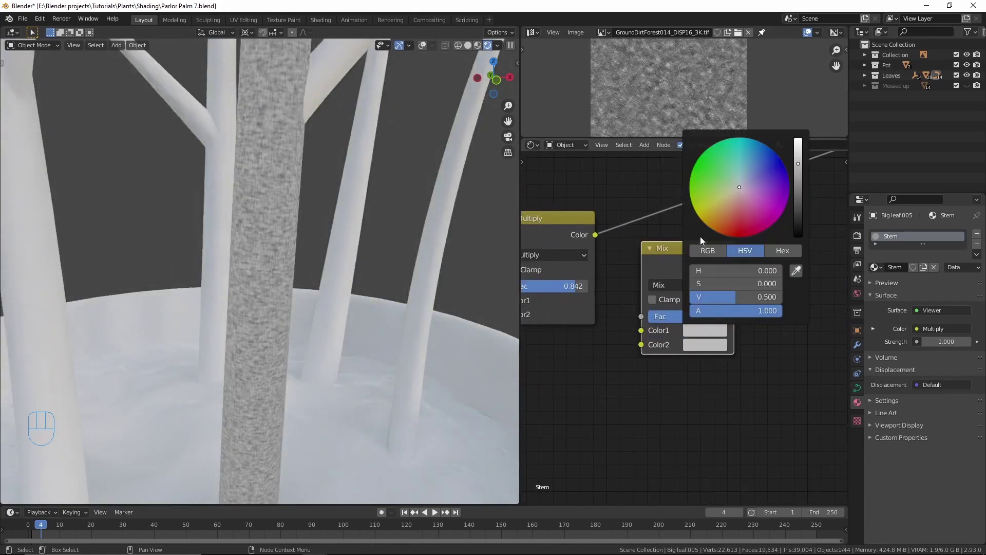
pyautogui.moveTo(711, 193); pyautogui.dragTo(703, 194)
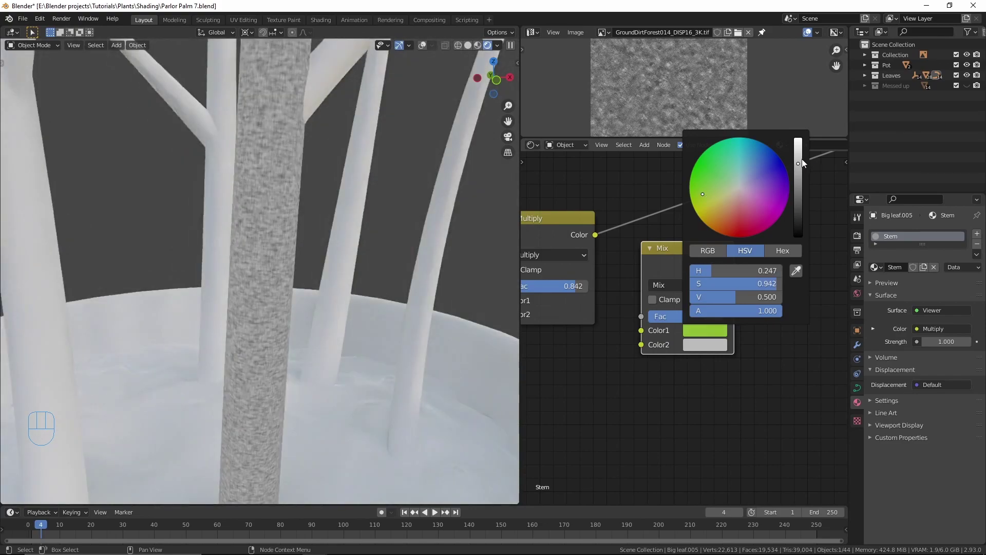
pyautogui.moveTo(799, 162); pyautogui.dragTo(798, 150)
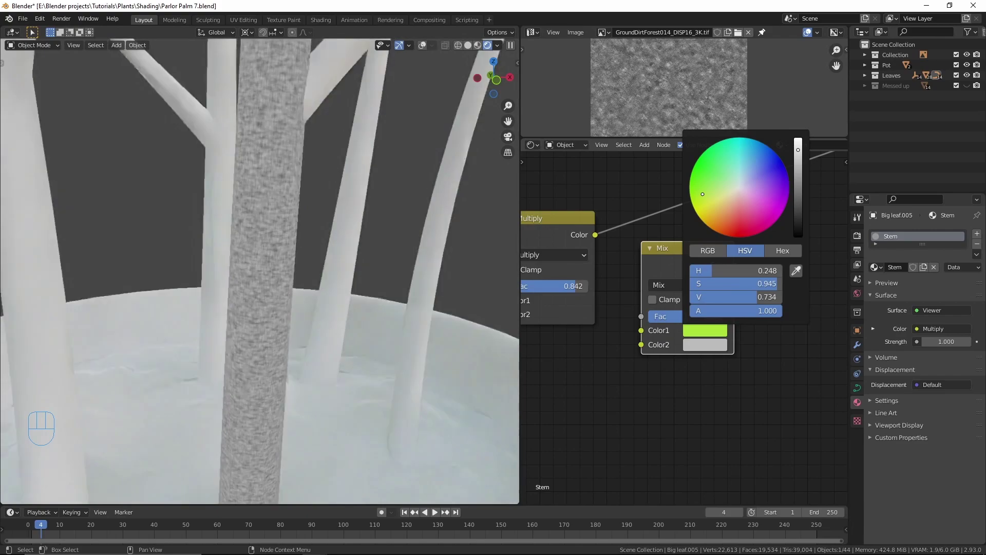
# Set the Mix node's Color2 to a darker green with hue 0.273, saturation 0.932 and value 0.340.
pyautogui.click(713, 343)
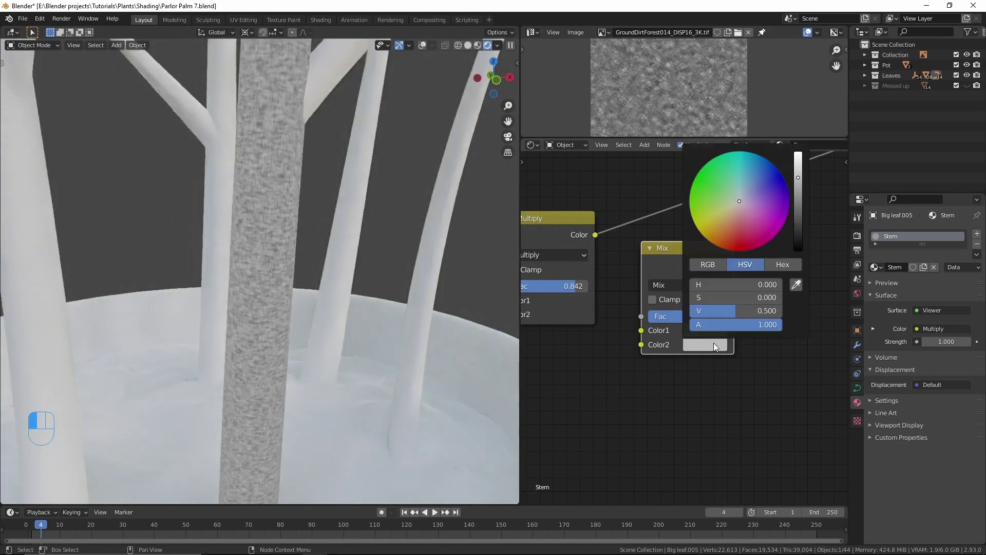
pyautogui.click(703, 203)
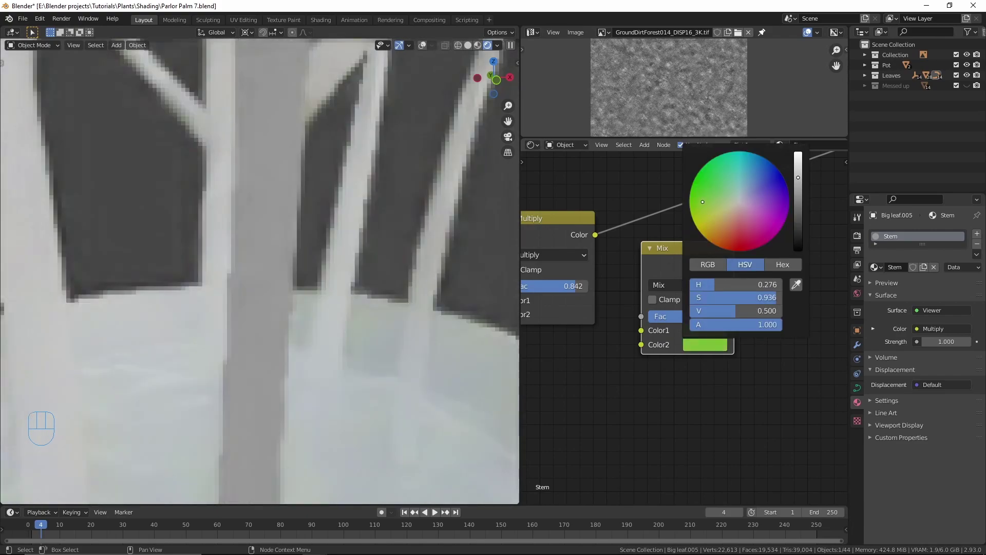
pyautogui.moveTo(703, 203); pyautogui.dragTo(702, 203)
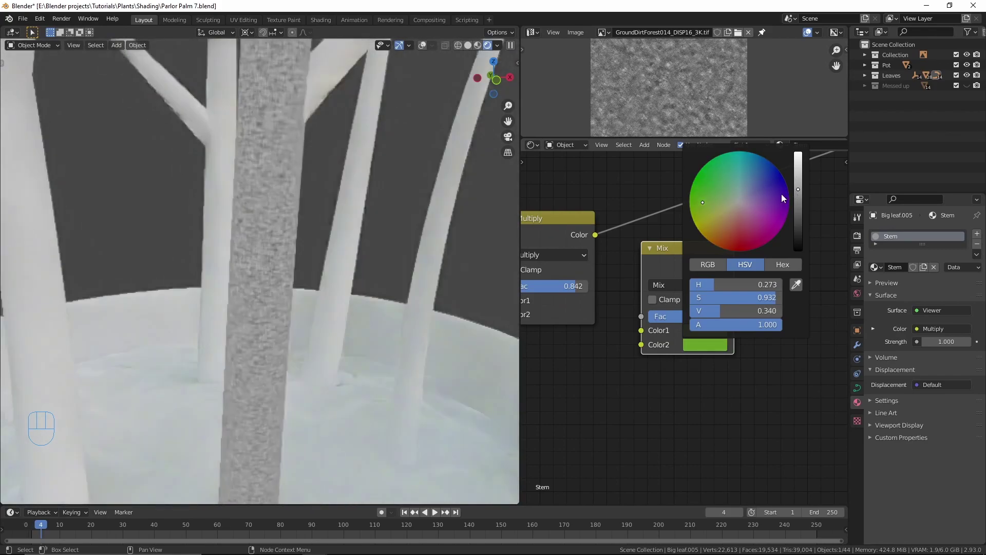
# Connect the Multiply node's Color to the green Mix node's Fac and preview the Mix on the stem.
pyautogui.scroll(-3, 614, 379)
pyautogui.moveTo(612, 277); pyautogui.dragTo(623, 298, button='middle')
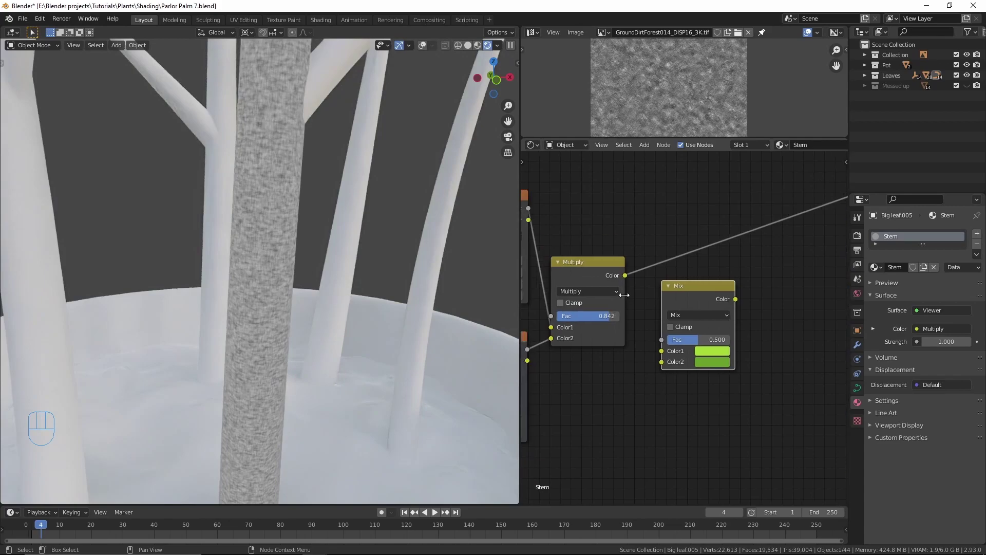
pyautogui.scroll(2, 621, 292)
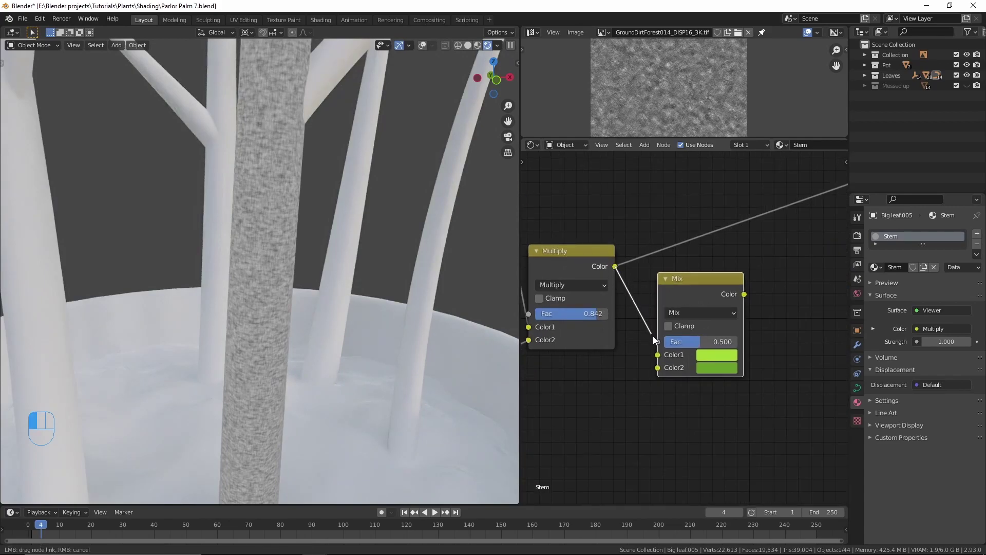
pyautogui.moveTo(653, 335); pyautogui.dragTo(658, 342)
pyautogui.scroll(-1, 653, 337)
pyautogui.moveTo(675, 295); pyautogui.dragTo(642, 310, button='middle')
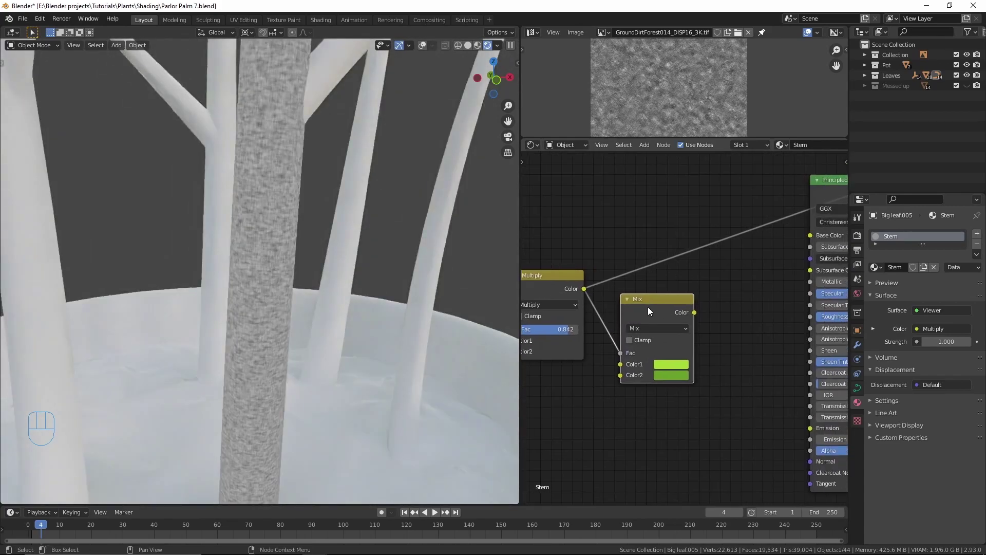
pyautogui.keyDown('ctrl'); pyautogui.keyDown('shift'); pyautogui.click(648, 306); pyautogui.keyUp('shift'); pyautogui.keyUp('ctrl')
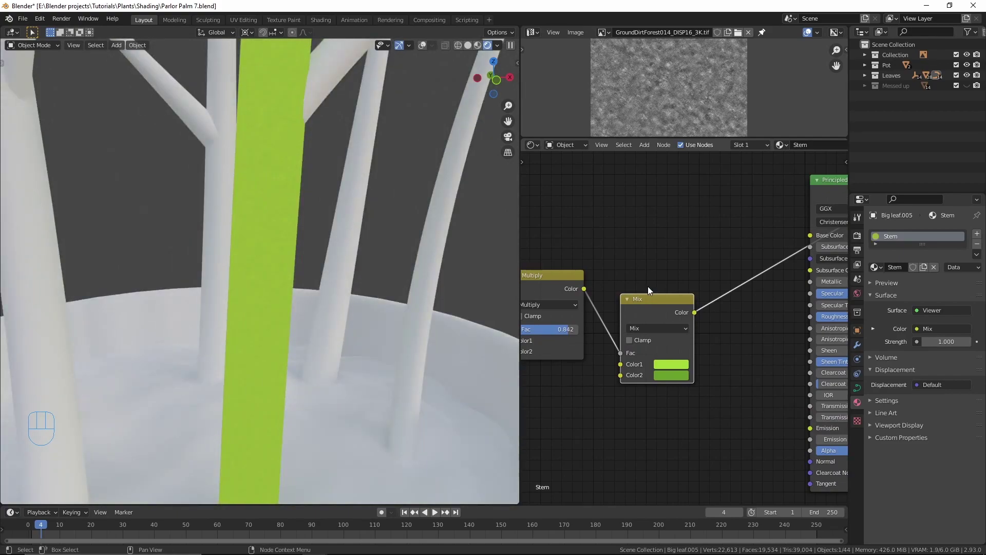
# Move the Texture Coordinate, Mapping, Noise Texture and Multiply nodes away from the green Mix node to make room.
pyautogui.scroll(-3, 640, 284)
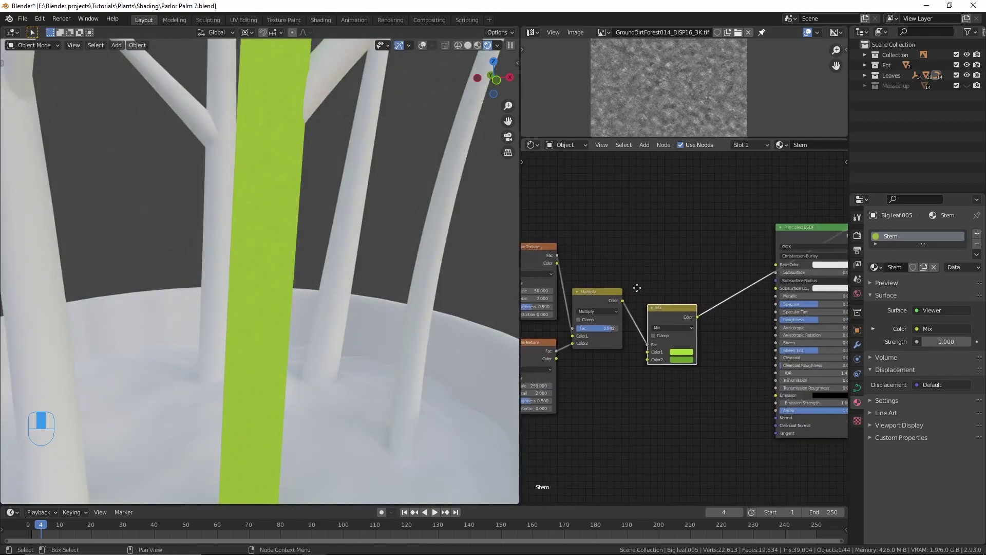
pyautogui.moveTo(639, 285); pyautogui.dragTo(699, 282, button='middle')
pyautogui.scroll(-3, 700, 285)
pyautogui.moveTo(567, 207); pyautogui.dragTo(725, 360)
pyautogui.press('g')
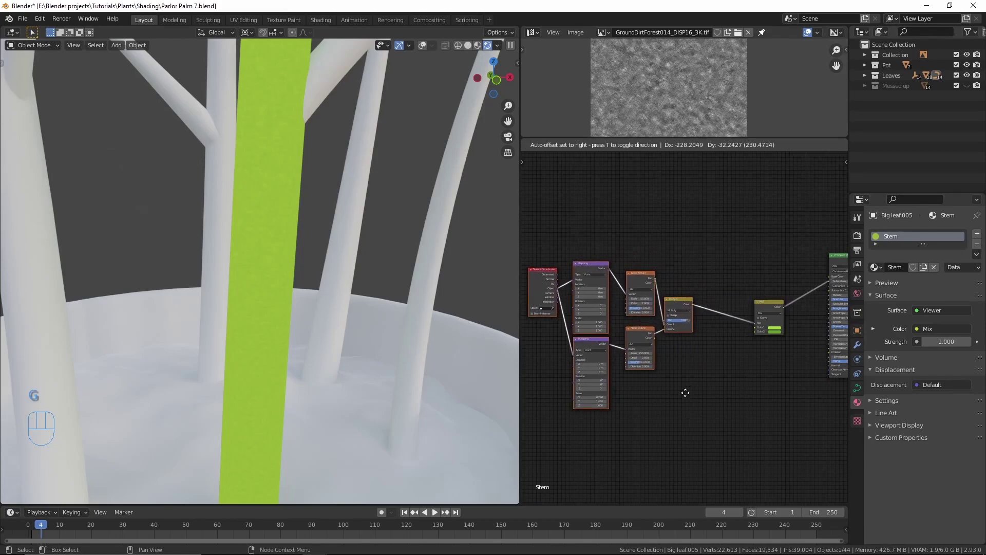
pyautogui.click(678, 391)
# Insert a ColorRamp node between the Multiply node and the green Mix node's Fac.
pyautogui.scroll(4, 710, 332)
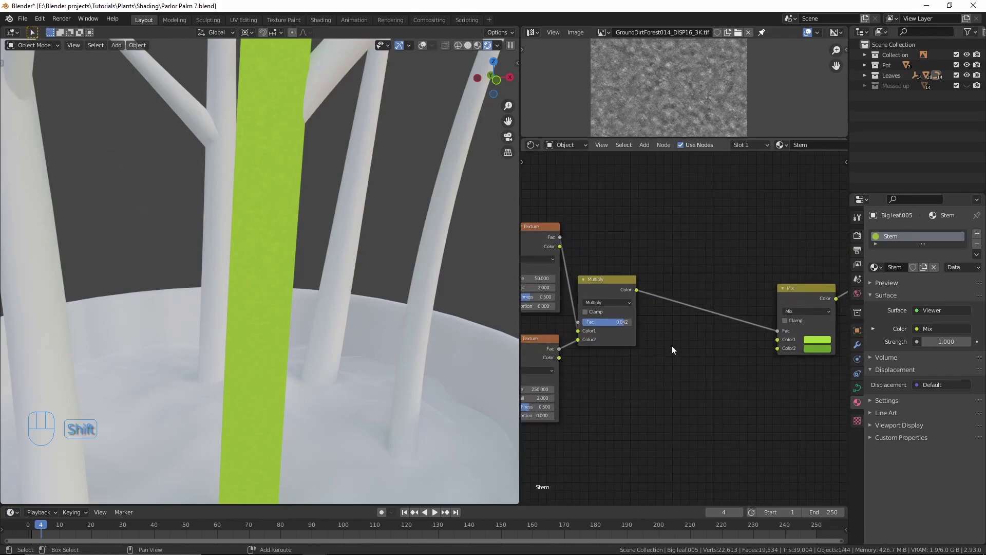
pyautogui.hotkey('shift', 'a')
pyautogui.write('color ramp')
pyautogui.click(701, 364)
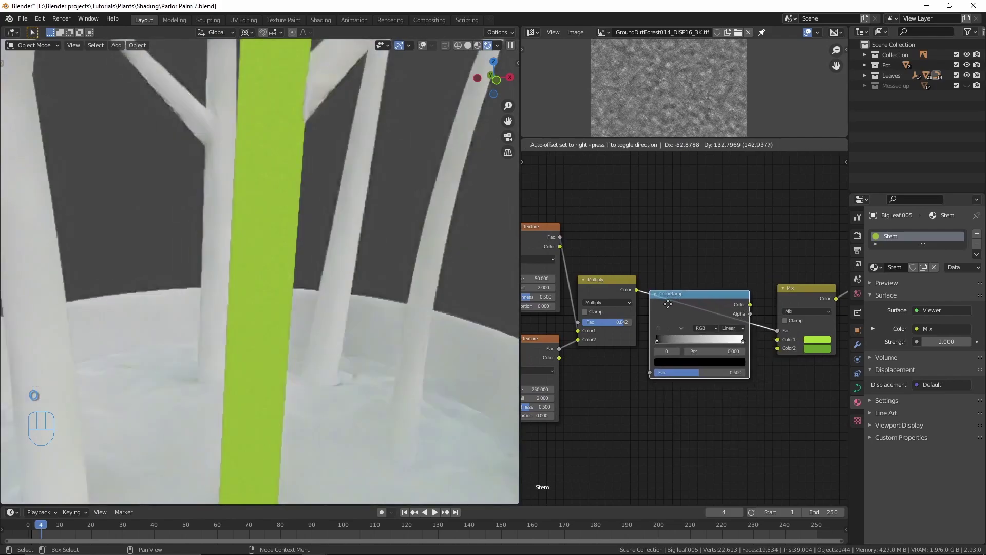
pyautogui.click(716, 299)
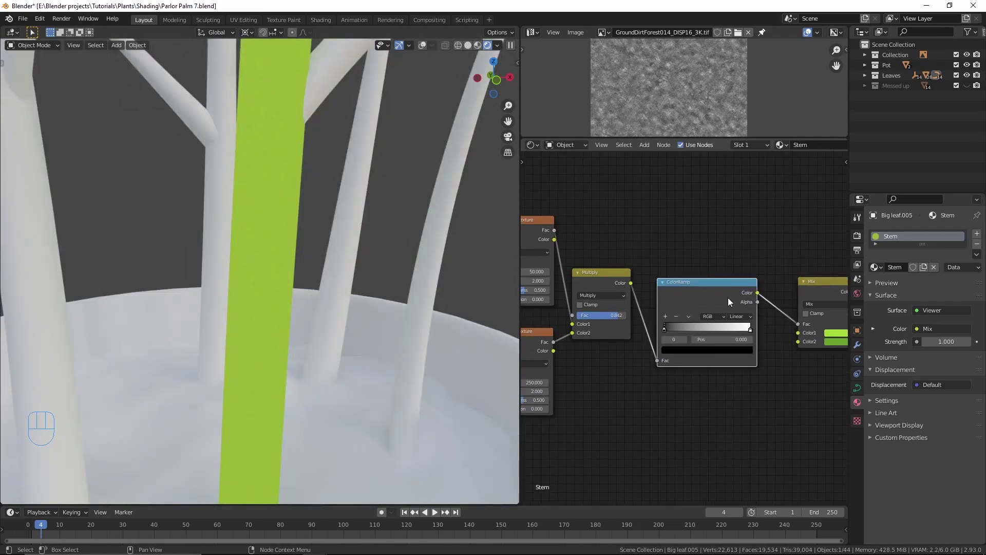
# Preview the ColorRamp on the stem and move its white stop to position 0.341.
pyautogui.keyDown('ctrl'); pyautogui.keyDown('shift'); pyautogui.click(728, 298); pyautogui.keyUp('shift'); pyautogui.keyUp('ctrl')
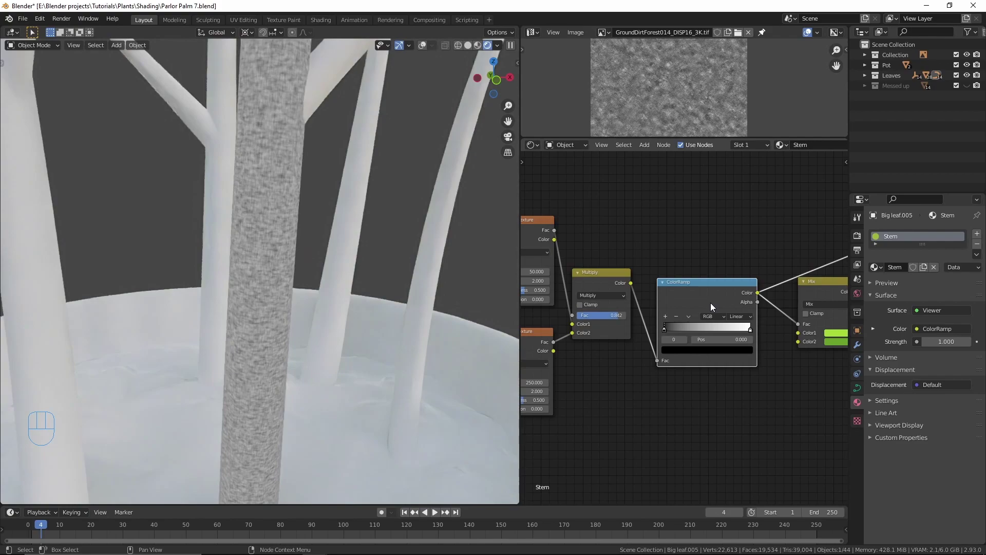
pyautogui.scroll(2, 732, 333)
pyautogui.click(754, 336)
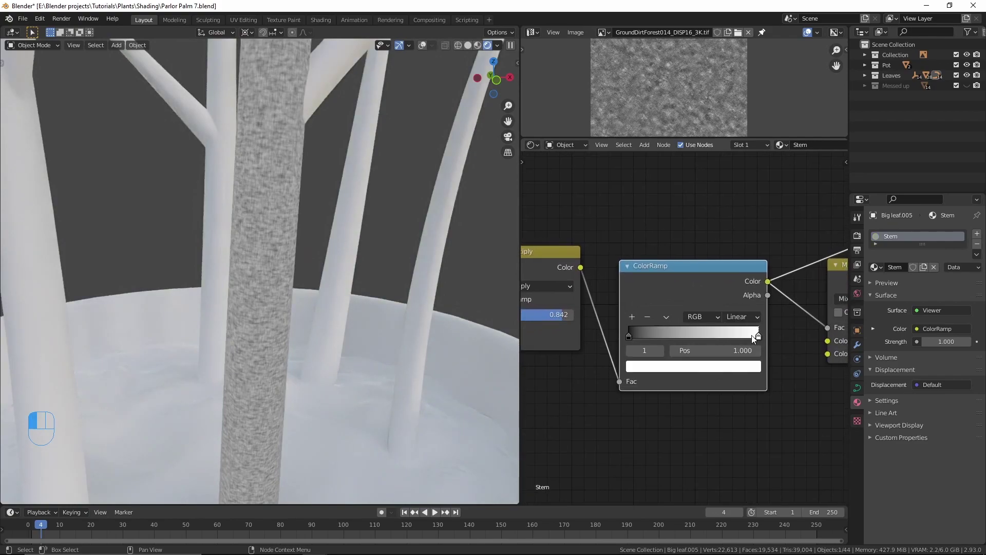
pyautogui.moveTo(754, 337); pyautogui.dragTo(673, 337)
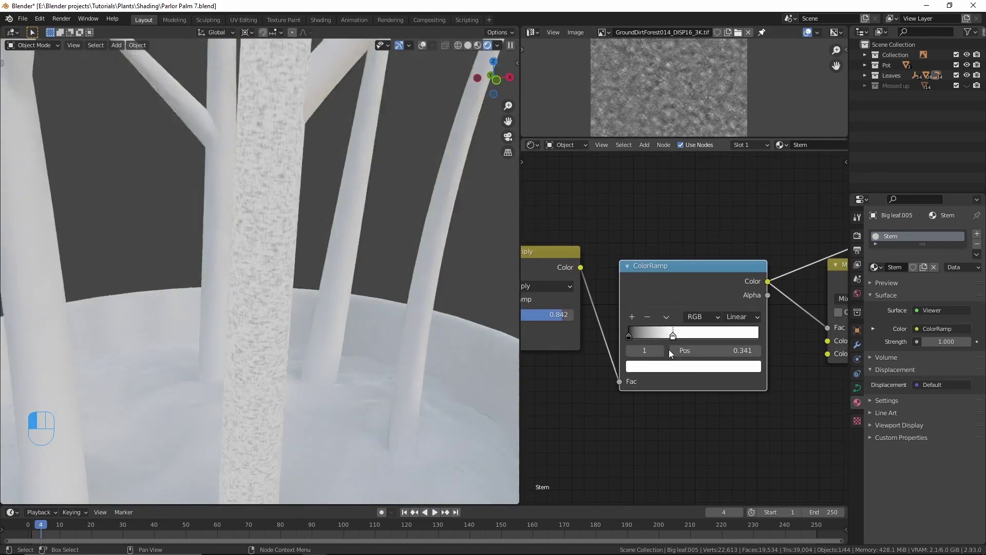
# Compare the green Mix and the ColorRamp on the stem, leave the Mix previewed, and save the file.
pyautogui.scroll(-4, 679, 338)
pyautogui.moveTo(685, 329); pyautogui.dragTo(587, 327, button='middle')
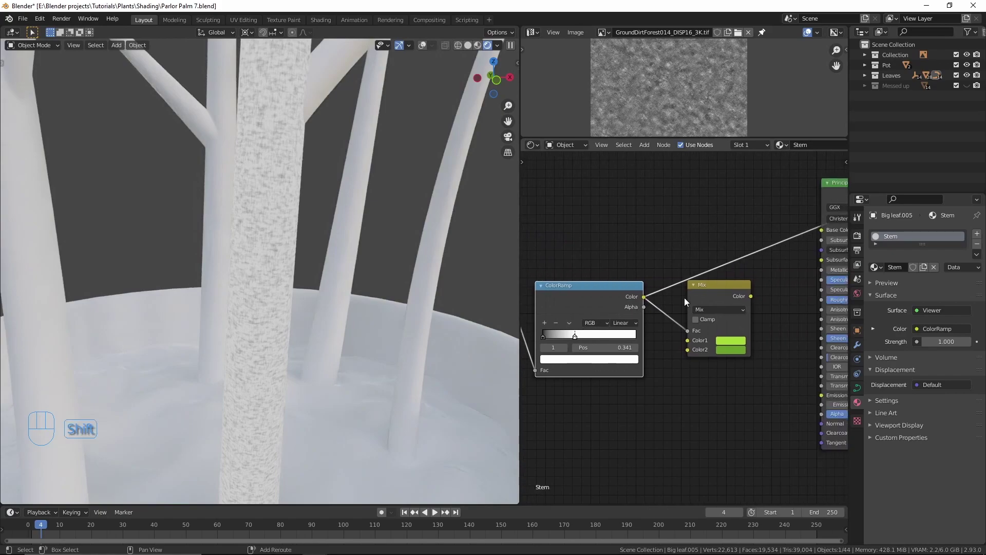
pyautogui.keyDown('ctrl'); pyautogui.keyDown('shift'); pyautogui.click(717, 294); pyautogui.keyUp('shift'); pyautogui.keyUp('ctrl')
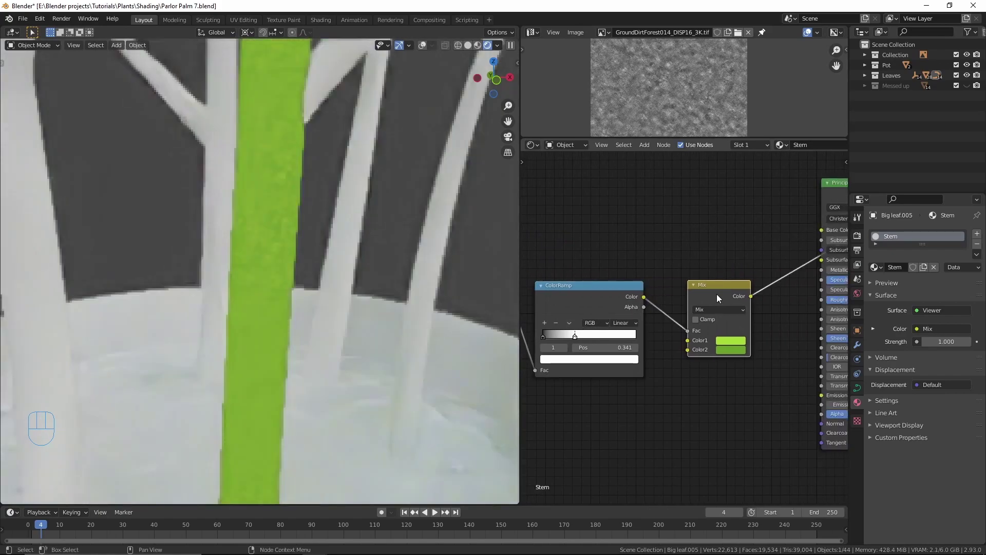
pyautogui.keyDown('ctrl'); pyautogui.keyDown('shift'); pyautogui.click(578, 310); pyautogui.keyUp('shift'); pyautogui.keyUp('ctrl')
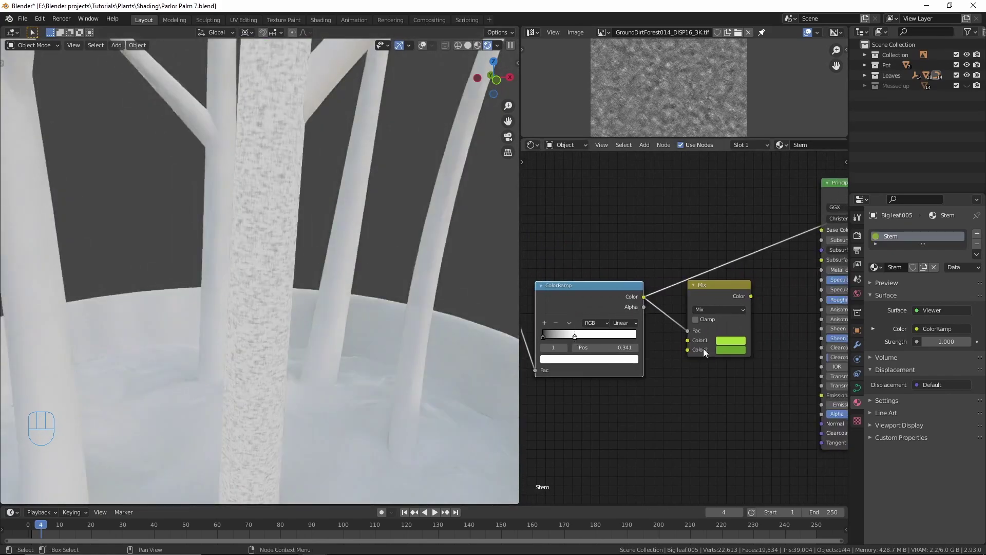
pyautogui.keyDown('ctrl'); pyautogui.keyDown('shift'); pyautogui.click(708, 294); pyautogui.keyUp('shift'); pyautogui.keyUp('ctrl')
pyautogui.hotkey('ctrl', 's')
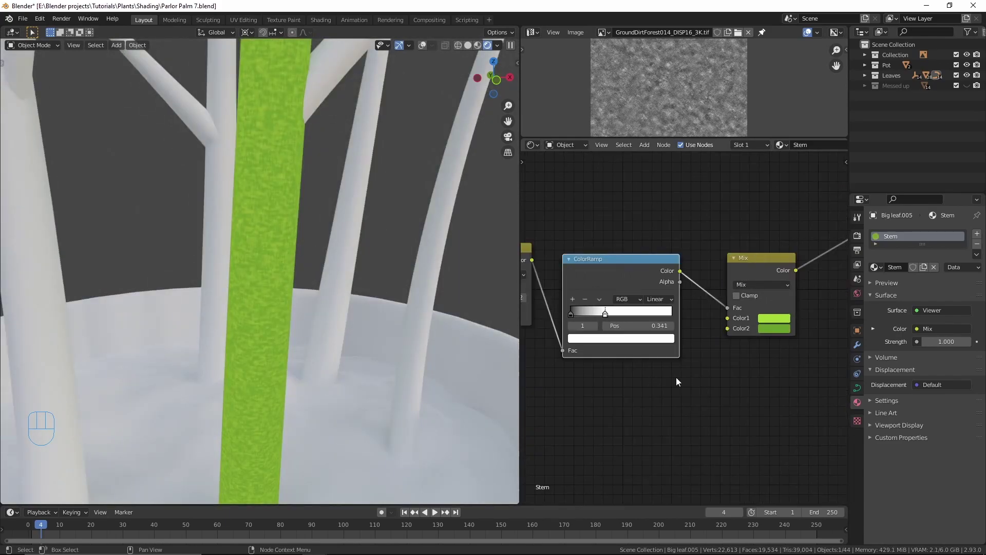
# Add a second ColorRamp node directly below the existing one.
pyautogui.scroll(-2, 676, 377)
pyautogui.moveTo(676, 377); pyautogui.dragTo(698, 375, button='middle')
pyautogui.hotkey('shift', 'a')
pyautogui.click(614, 385)
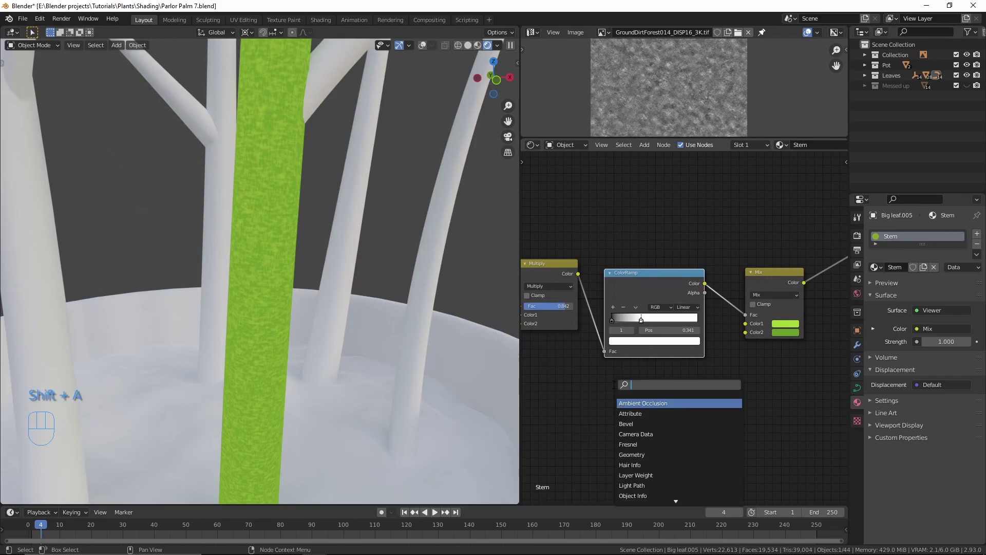
pyautogui.write('color ramp')
pyautogui.press('Return')
pyautogui.click(654, 381)
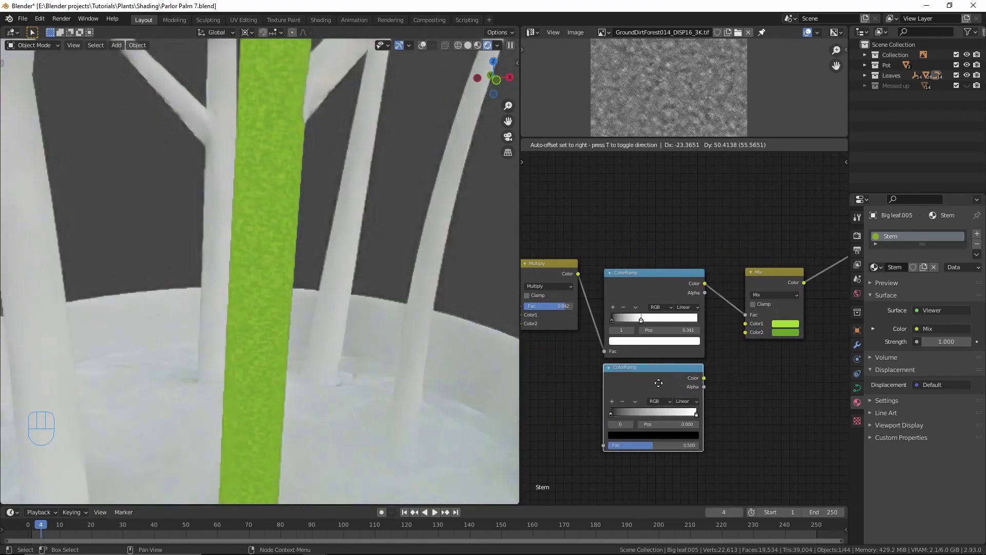
# Color the second ColorRamp's first stop green with hue 0.323, saturation 0.955 and value 0.697.
pyautogui.scroll(2, 657, 373)
pyautogui.click(639, 416)
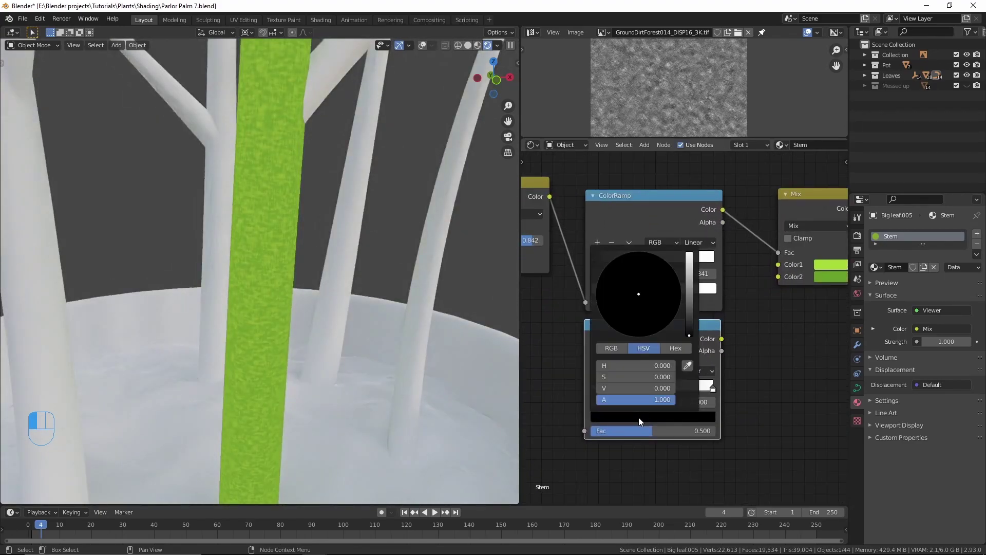
pyautogui.moveTo(689, 307); pyautogui.dragTo(689, 281)
pyautogui.click(601, 291)
pyautogui.click(597, 371)
pyautogui.click(607, 417)
pyautogui.click(610, 281)
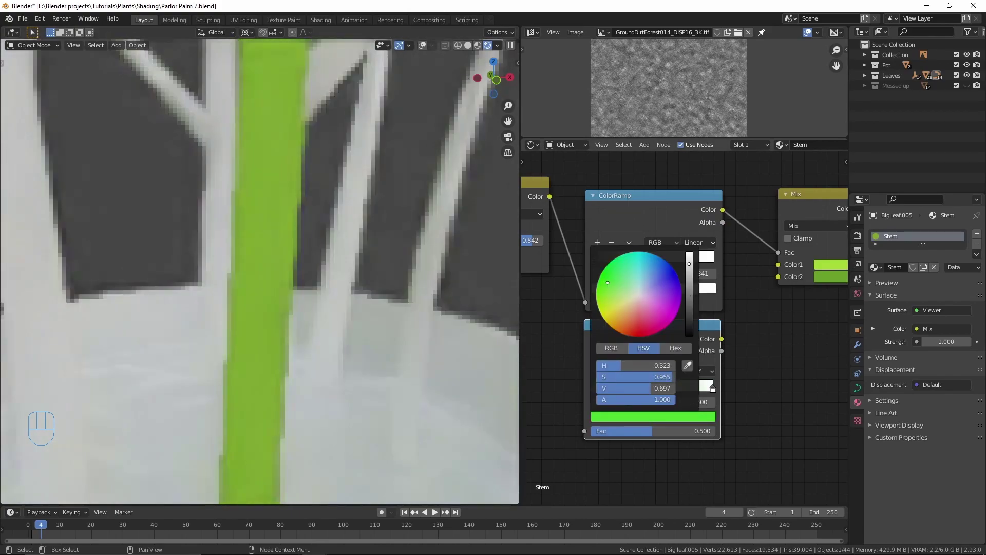
# Add intermediate stops to the second ColorRamp and color them in green shades that lighten along the gradient.
pyautogui.moveTo(691, 294); pyautogui.dragTo(690, 276)
pyautogui.click(597, 371)
pyautogui.moveTo(623, 388); pyautogui.dragTo(643, 390)
pyautogui.click(594, 389)
pyautogui.click(604, 416)
pyautogui.moveTo(690, 278); pyautogui.dragTo(690, 289)
pyautogui.moveTo(645, 388); pyautogui.dragTo(666, 388)
pyautogui.click(606, 417)
pyautogui.click(605, 292)
pyautogui.moveTo(689, 272); pyautogui.dragTo(690, 261)
# Color the second ColorRamp's last stop yellow-green with hue 0.266, saturation 0.947 and value 0.742.
pyautogui.click(712, 389)
pyautogui.moveTo(658, 389)
pyautogui.mouseDown()
pyautogui.moveTo(670, 389)
pyautogui.moveTo(662, 389)
pyautogui.mouseUp()
pyautogui.click(680, 417)
pyautogui.click(607, 292)
pyautogui.click(643, 417)
pyautogui.click(640, 416)
pyautogui.moveTo(607, 291); pyautogui.dragTo(600, 301)
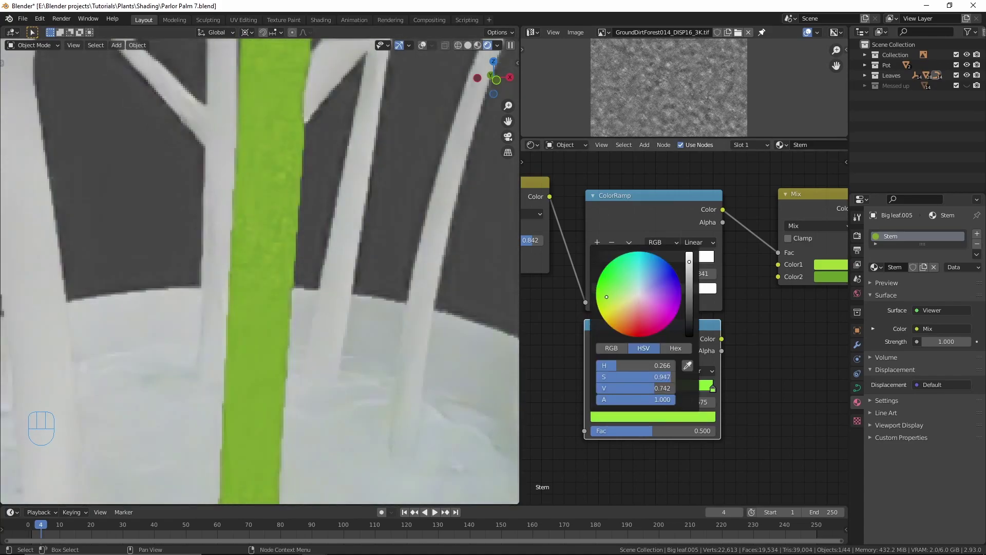
# Space out the green stops along the second ColorRamp, placing the last stop at position 0.880.
pyautogui.moveTo(712, 389); pyautogui.dragTo(682, 389)
pyautogui.moveTo(645, 389); pyautogui.dragTo(661, 390)
pyautogui.moveTo(683, 389); pyautogui.dragTo(698, 390)
pyautogui.click(691, 416)
pyautogui.moveTo(524, 358); pyautogui.dragTo(614, 339, button='middle')
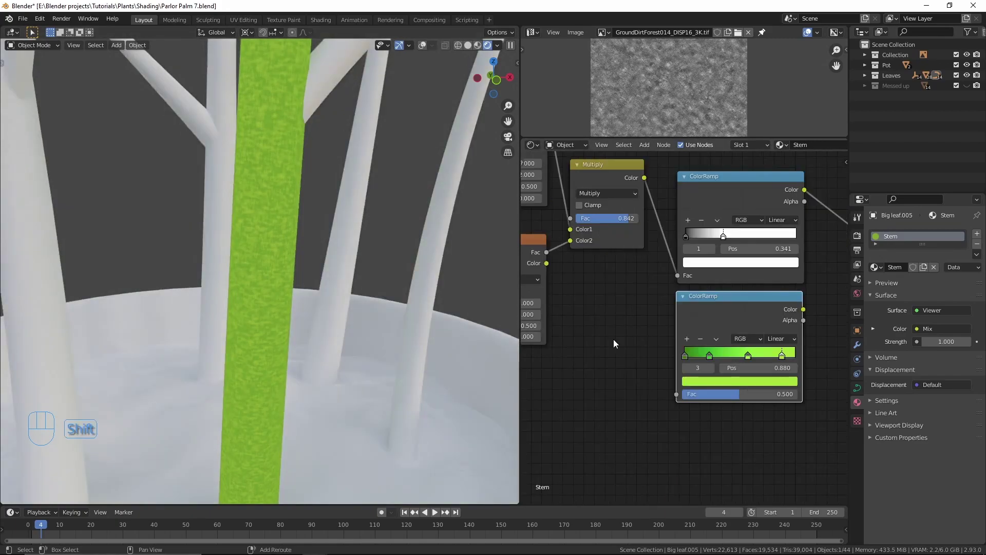
# Add an Object Info node and connect its Random output to the second ColorRamp's factor.
pyautogui.hotkey('shift', 'a')
pyautogui.write('ob')
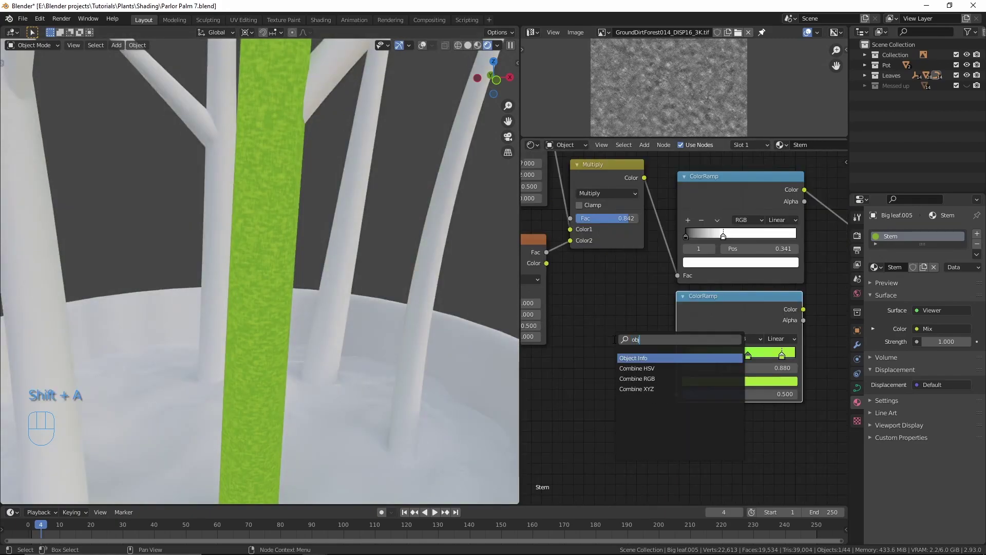
pyautogui.write('j')
pyautogui.click(647, 359)
pyautogui.click(598, 377)
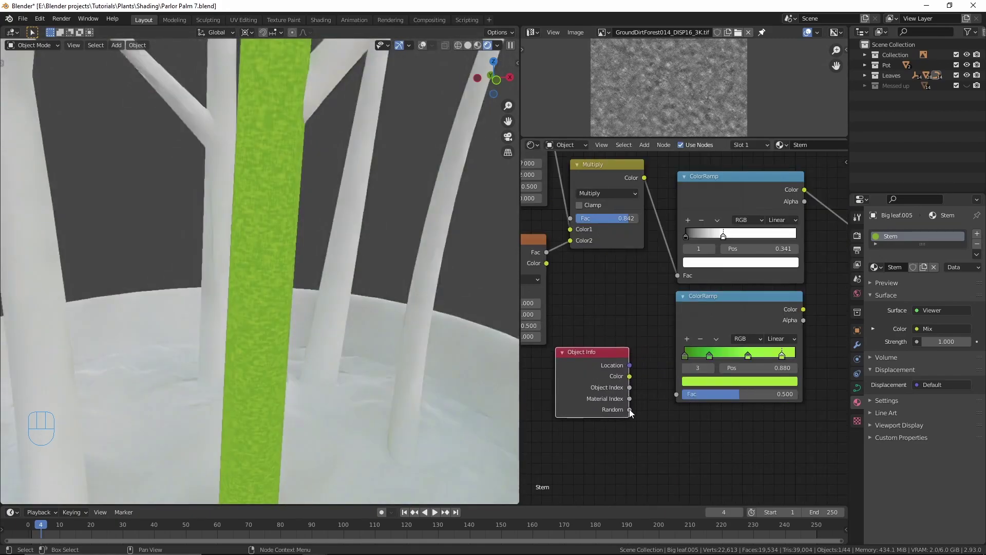
pyautogui.moveTo(668, 393); pyautogui.dragTo(675, 394)
# Mix the green Mix node's color with the second ColorRamp's color through a new Mix node placed beside the green Mix.
pyautogui.scroll(-3, 719, 318)
pyautogui.moveTo(776, 293); pyautogui.dragTo(704, 313, button='middle')
pyautogui.scroll(-1, 766, 246)
pyautogui.moveTo(775, 239); pyautogui.dragTo(726, 257, button='middle')
pyautogui.moveTo(726, 257); pyautogui.dragTo(705, 254)
pyautogui.scroll(-1, 687, 314)
pyautogui.moveTo(687, 314); pyautogui.dragTo(680, 319, button='middle')
pyautogui.keyDown('ctrl'); pyautogui.keyDown('shift'); pyautogui.moveTo(632, 356); pyautogui.dragTo(698, 317, button='right'); pyautogui.keyUp('shift'); pyautogui.keyUp('ctrl')
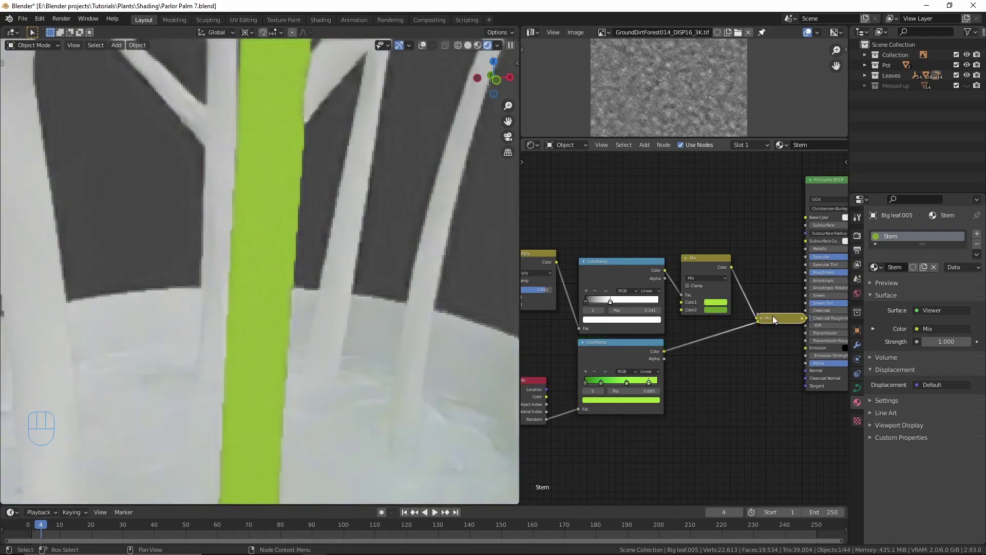
pyautogui.click(746, 253)
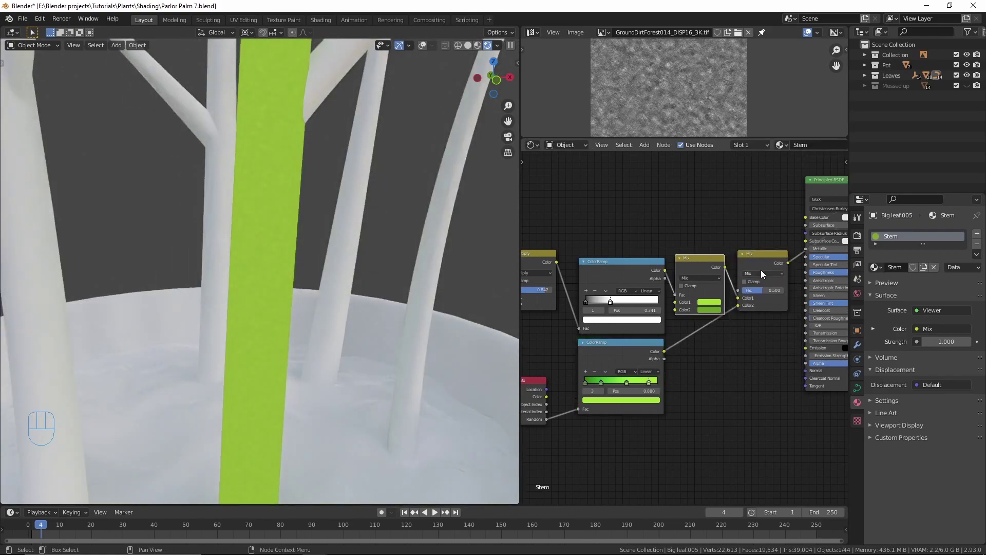
# Set the new Mix node's blending mode to Hue and its factor to 0.800.
pyautogui.click(761, 273)
pyautogui.click(749, 411)
pyautogui.scroll(3, 728, 280)
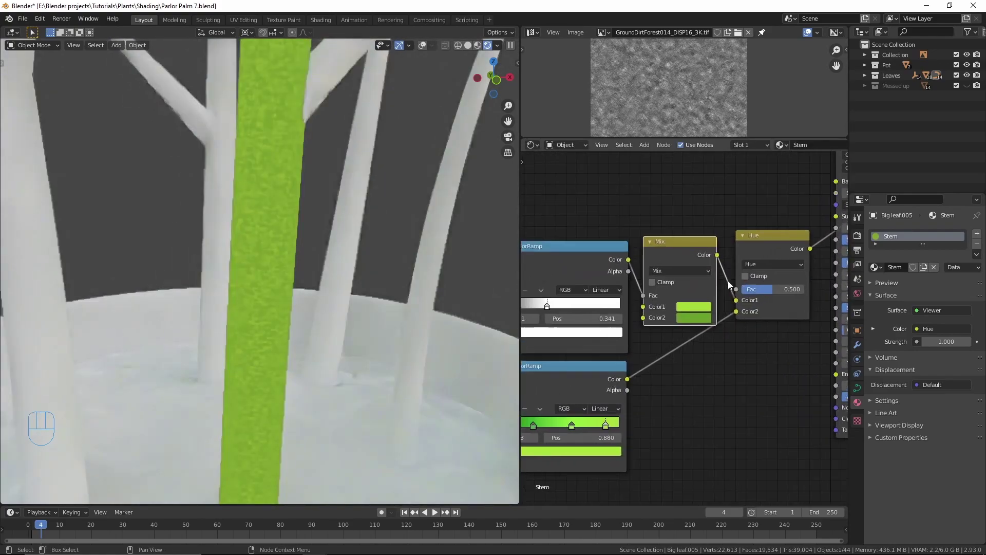
pyautogui.moveTo(756, 281); pyautogui.dragTo(781, 282)
pyautogui.scroll(-5, 685, 325)
pyautogui.moveTo(655, 316); pyautogui.dragTo(702, 287, button='middle')
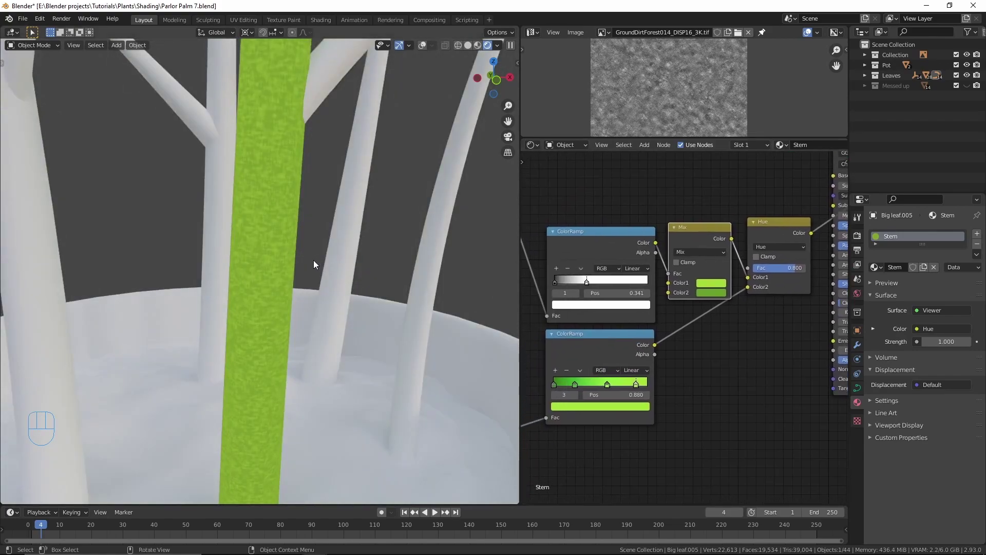
# Show the plant in solid shading with overlays and select the group of stems above the pot.
pyautogui.scroll(-2, 313, 263)
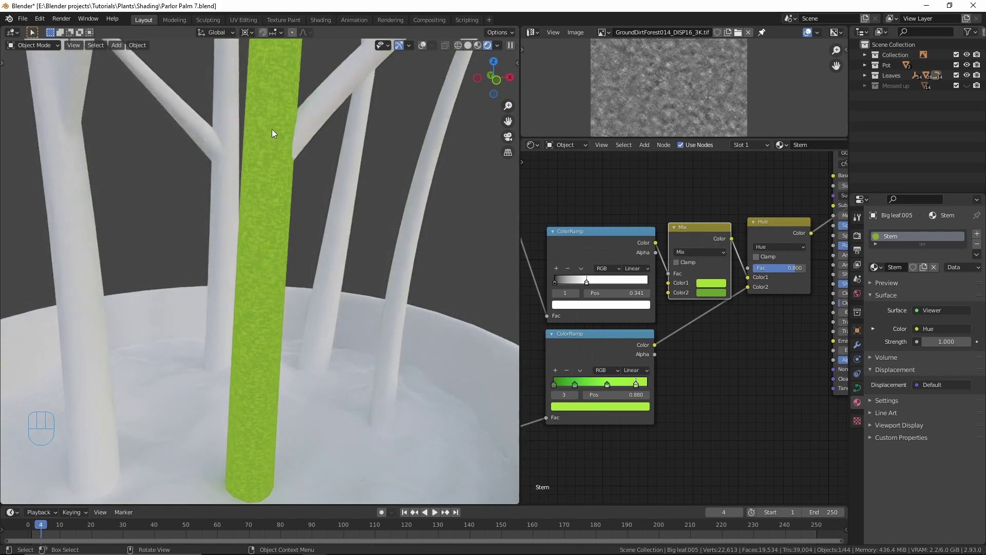
pyautogui.scroll(-3, 307, 240)
pyautogui.press('z')
pyautogui.click(372, 241)
pyautogui.click(433, 44)
pyautogui.scroll(-5, 372, 165)
pyautogui.press('b')
pyautogui.moveTo(138, 198); pyautogui.dragTo(363, 250)
pyautogui.keyDown('shift'); pyautogui.moveTo(368, 240); pyautogui.dragTo(338, 276, button='middle'); pyautogui.keyUp('shift')
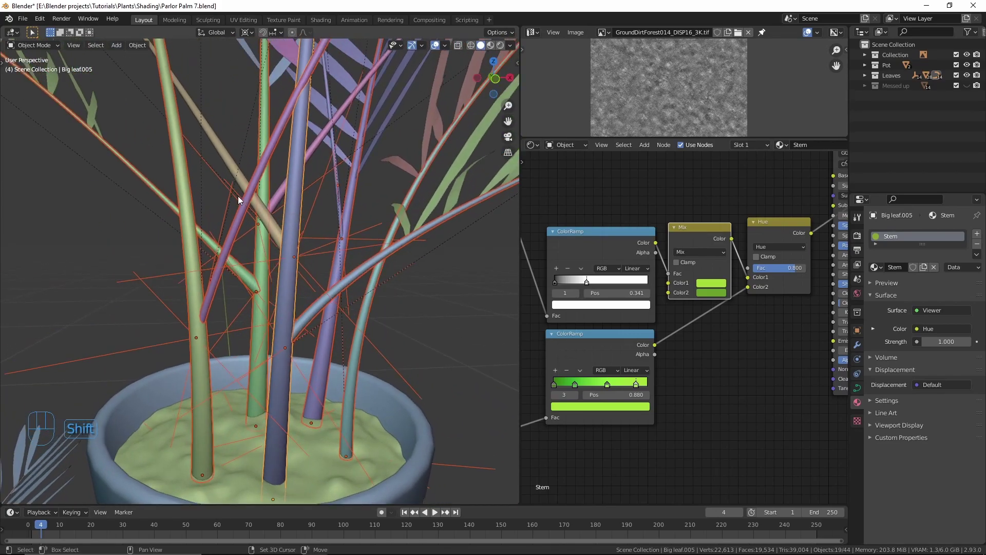
pyautogui.keyDown('shift'); pyautogui.click(231, 174); pyautogui.keyUp('shift')
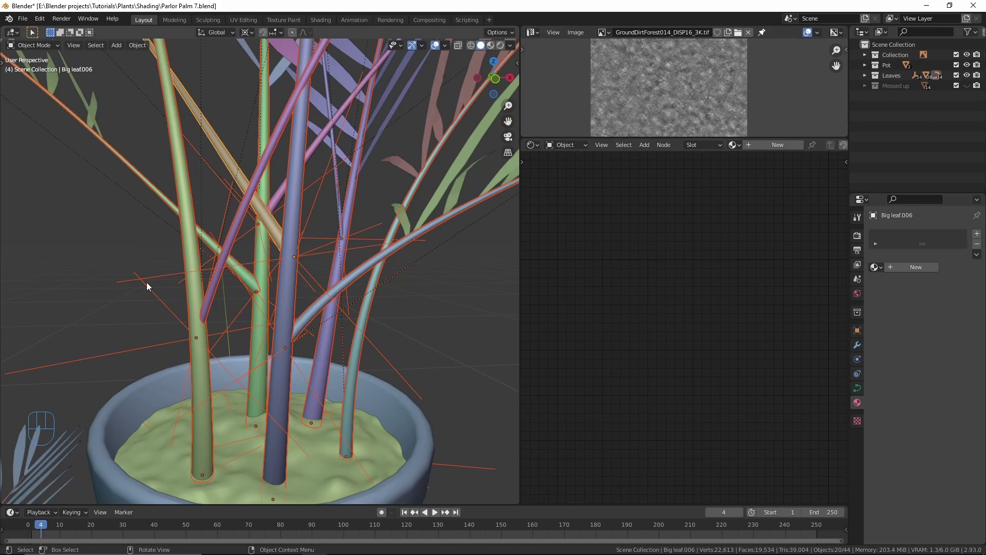
# Add the remaining overlapping stems to the selection.
pyautogui.keyDown('shift'); pyautogui.moveTo(283, 206); pyautogui.dragTo(242, 244, button='middle'); pyautogui.keyUp('shift')
pyautogui.press('b')
pyautogui.moveTo(261, 238); pyautogui.dragTo(299, 280)
pyautogui.moveTo(283, 258); pyautogui.dragTo(290, 232, button='middle')
pyautogui.moveTo(285, 221); pyautogui.dragTo(307, 249)
pyautogui.moveTo(307, 248); pyautogui.dragTo(249, 332, button='middle')
# Make the central stem with the Stem material active and link its material to all selected stems.
pyautogui.keyDown('shift'); pyautogui.click(218, 334); pyautogui.keyUp('shift')
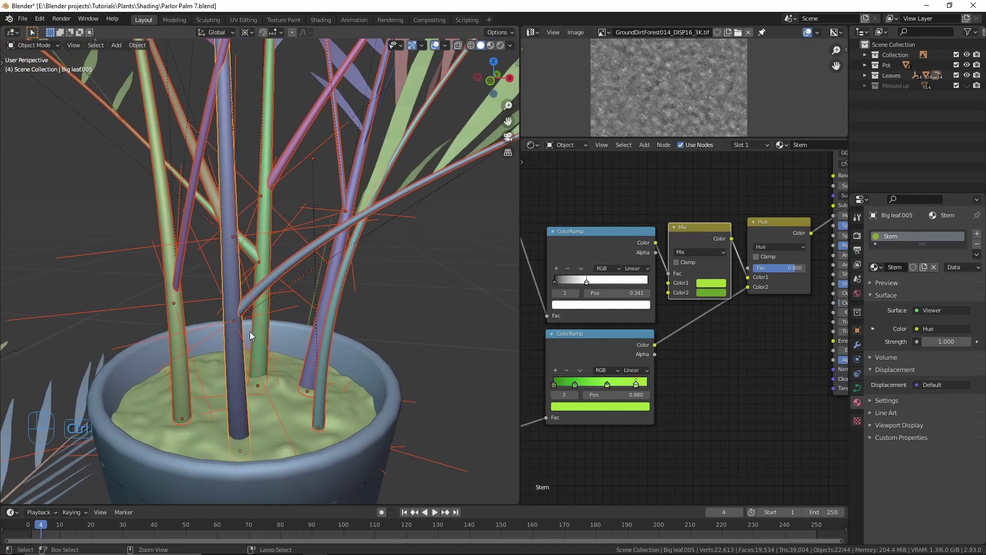
pyautogui.hotkey('ctrl', 'l')
pyautogui.click(250, 357)
pyautogui.keyDown('shift'); pyautogui.moveTo(251, 344); pyautogui.dragTo(278, 341, button='middle'); pyautogui.keyUp('shift')
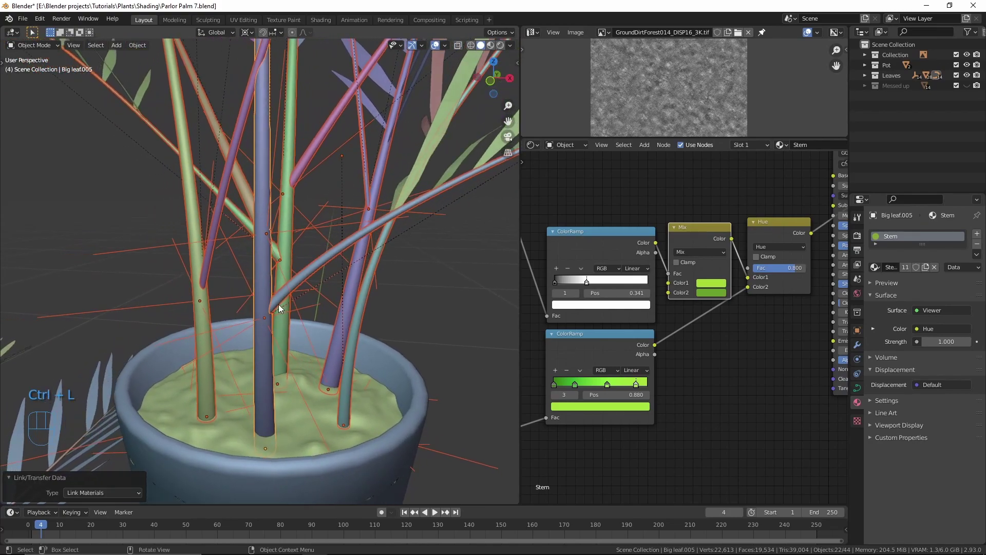
# Preview the deselected stems in Material Preview and set the Hue node's factor to 0.783.
pyautogui.press('z')
pyautogui.click(296, 295)
pyautogui.moveTo(322, 291); pyautogui.dragTo(359, 264, button='middle')
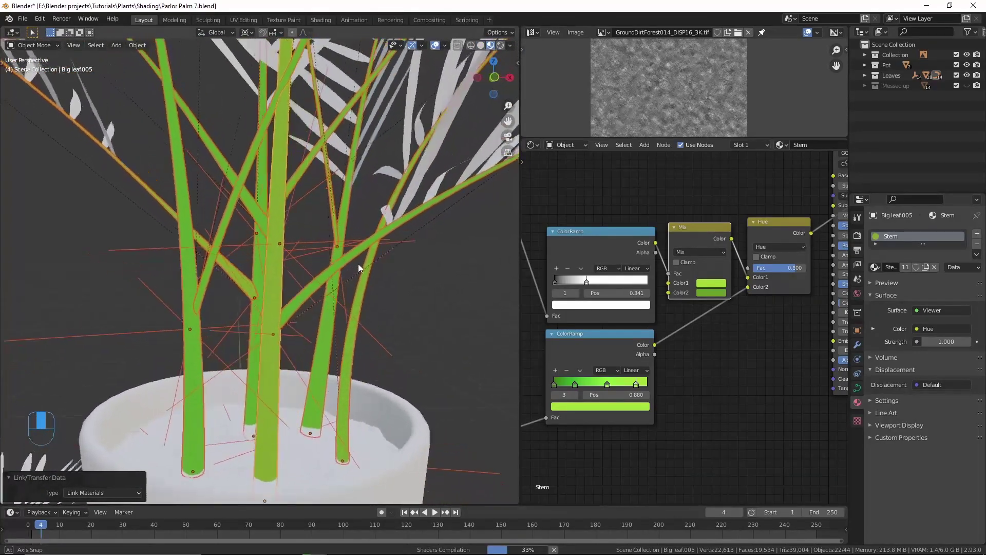
pyautogui.hotkey('alt', 'a')
pyautogui.scroll(3, 310, 263)
pyautogui.scroll(2, 763, 257)
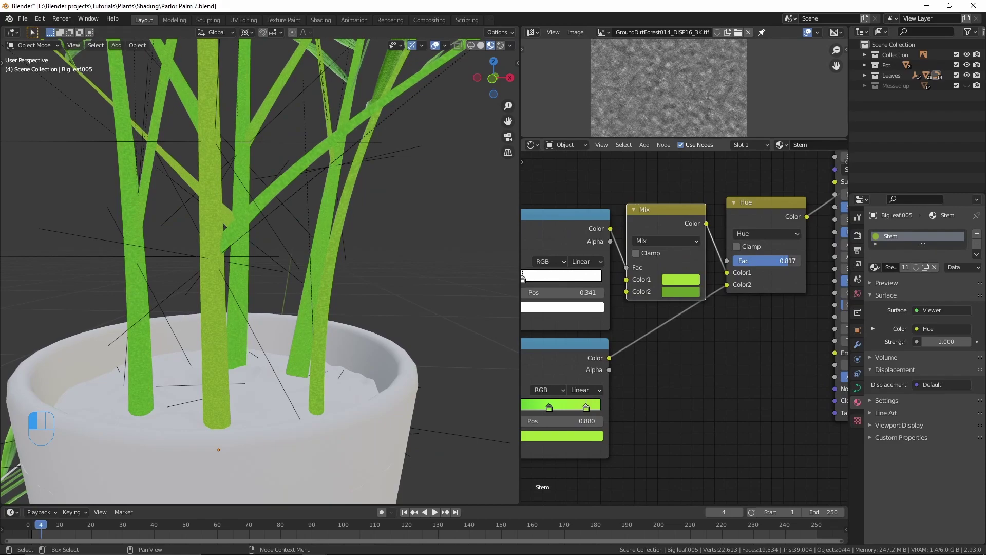
# Move all texture and color nodes away from the Principled BSDF to make room between them.
pyautogui.scroll(-5, 679, 267)
pyautogui.moveTo(570, 227); pyautogui.dragTo(765, 368)
pyautogui.scroll(4, 771, 371)
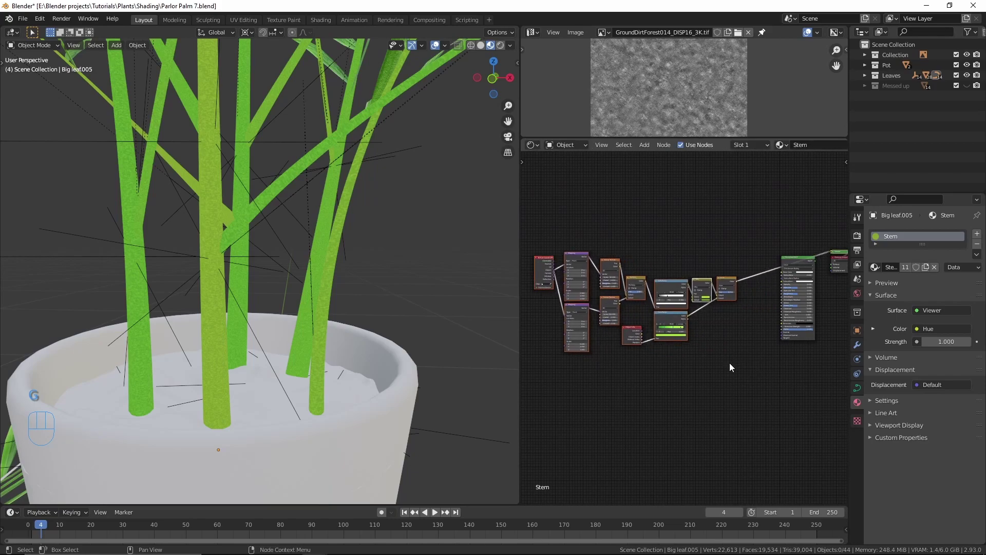
pyautogui.scroll(2, 680, 370)
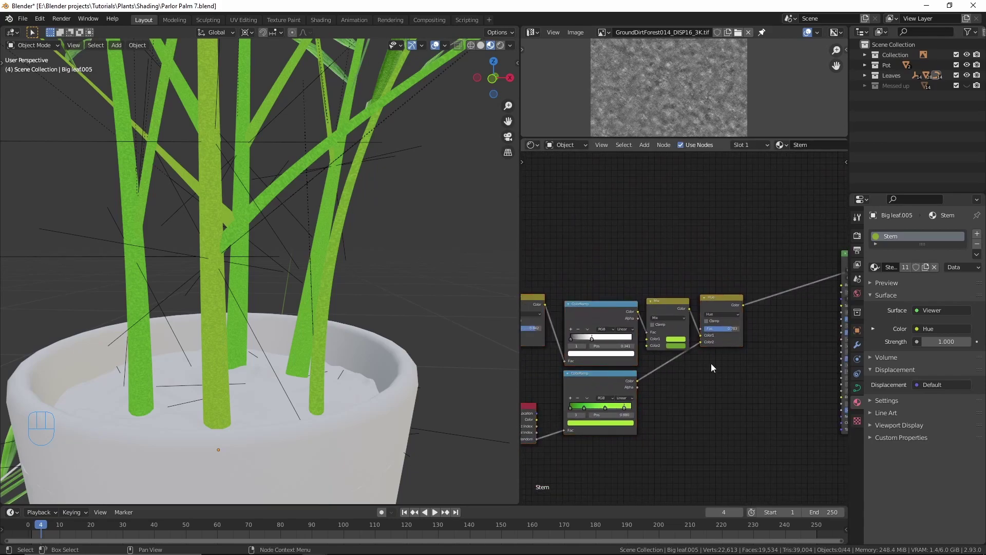
# Switch to the reference board and examine the surface pattern of the palm stems in the close-up photo.
pyautogui.hotkey('alt', 'Tab')
pyautogui.scroll(4, 530, 362)
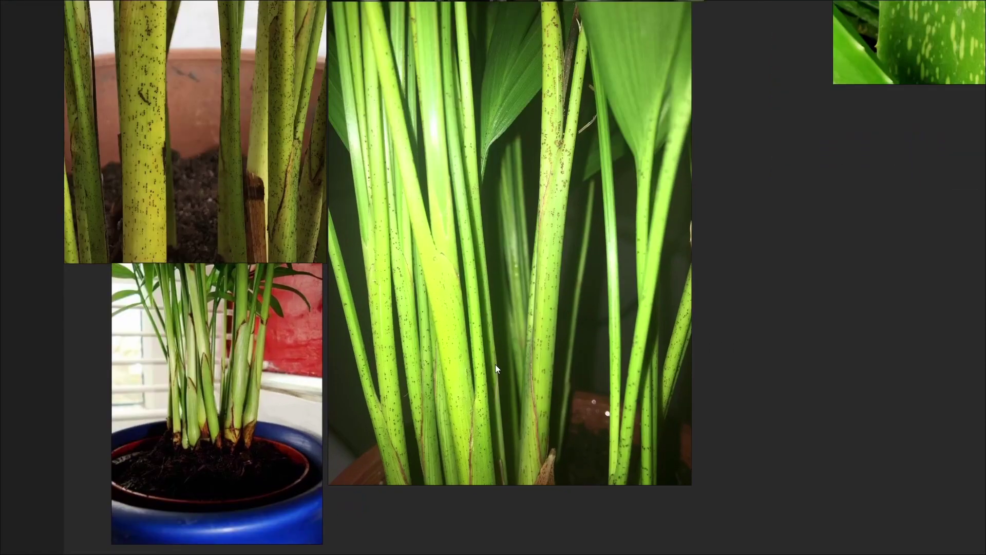
pyautogui.scroll(2, 329, 313)
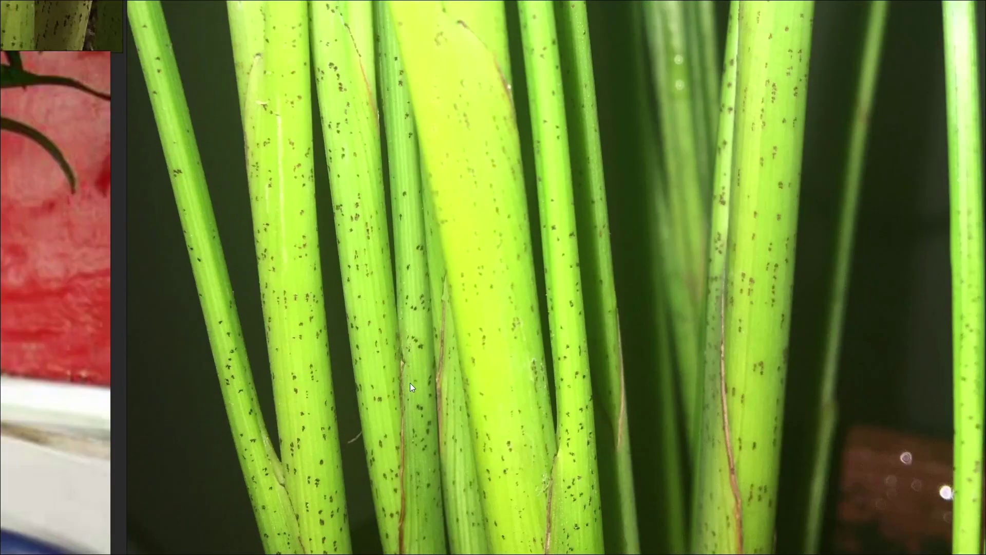
pyautogui.scroll(-2, 494, 349)
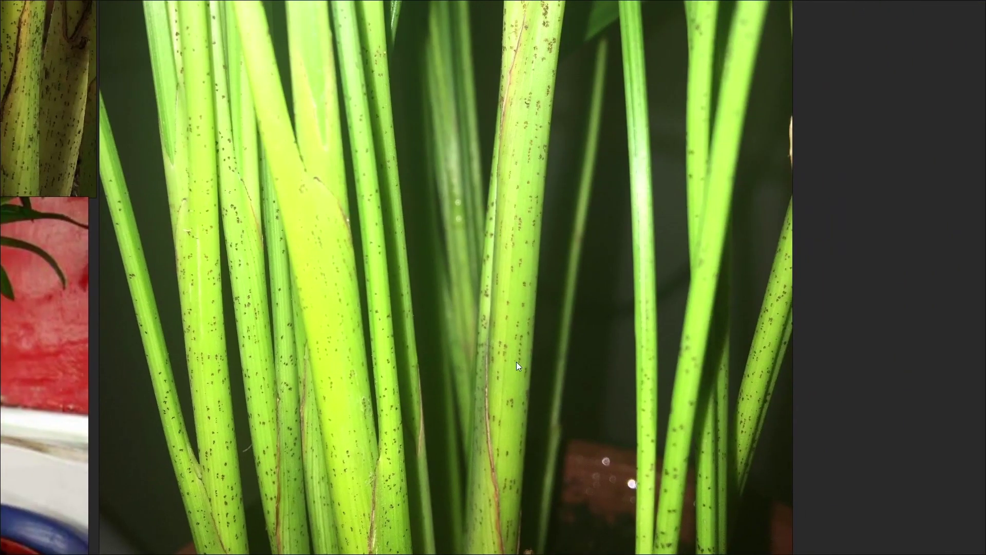
pyautogui.scroll(-2, 385, 275)
pyautogui.hotkey('alt', 'Tab')
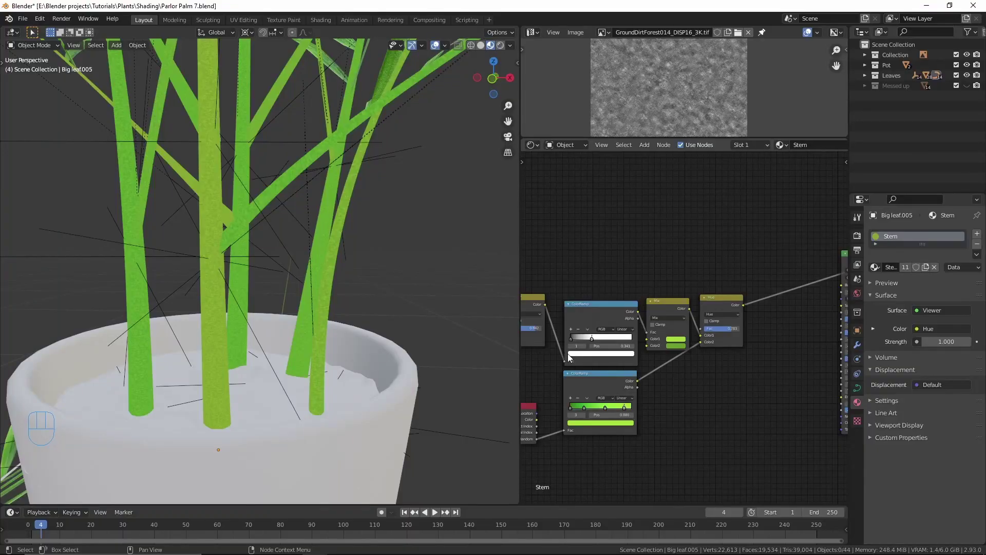
# Switch back to Blender's node editor and add a Wave Texture node below the Object Info node.
pyautogui.scroll(2, 592, 286)
pyautogui.hotkey('shift', 'a')
pyautogui.click(575, 343)
pyautogui.write('wav')
pyautogui.click(599, 372)
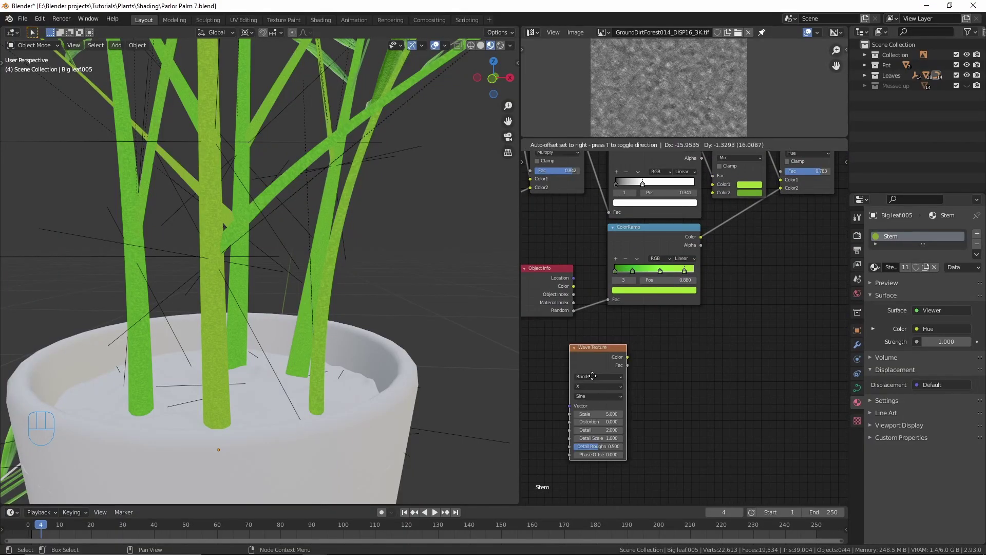
# Duplicate the lower Mapping node, feed it the Object texture coordinates and connect its vector to the Wave Texture.
pyautogui.scroll(-2, 568, 374)
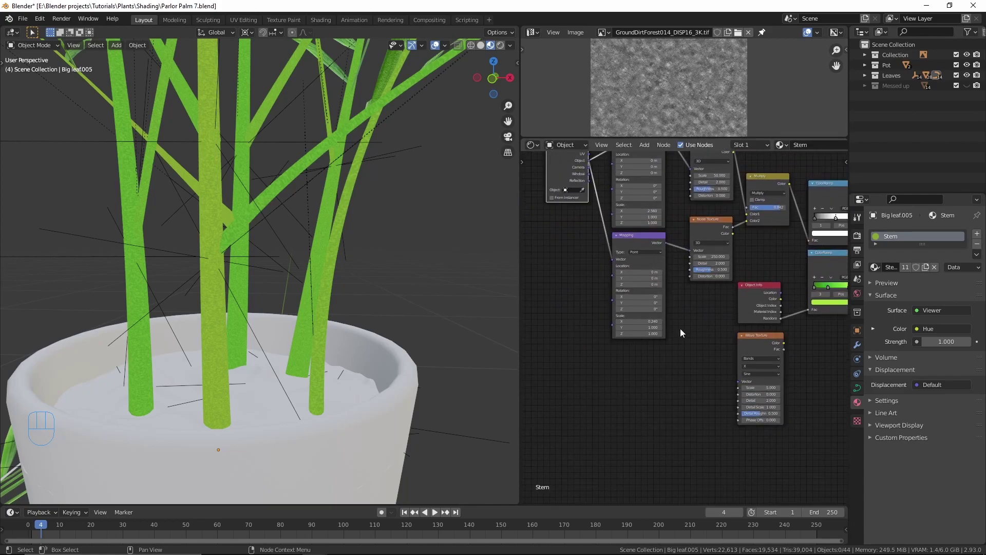
pyautogui.click(649, 247)
pyautogui.hotkey('shift', 'd')
pyautogui.click(650, 357)
pyautogui.moveTo(643, 328); pyautogui.dragTo(653, 345, button='middle')
pyautogui.moveTo(599, 177); pyautogui.dragTo(625, 349)
pyautogui.moveTo(622, 391); pyautogui.dragTo(625, 396)
pyautogui.scroll(2, 689, 369)
pyautogui.moveTo(647, 353); pyautogui.dragTo(683, 369)
pyautogui.moveTo(741, 396); pyautogui.dragTo(742, 389)
pyautogui.moveTo(740, 393); pyautogui.dragTo(736, 375, button='middle')
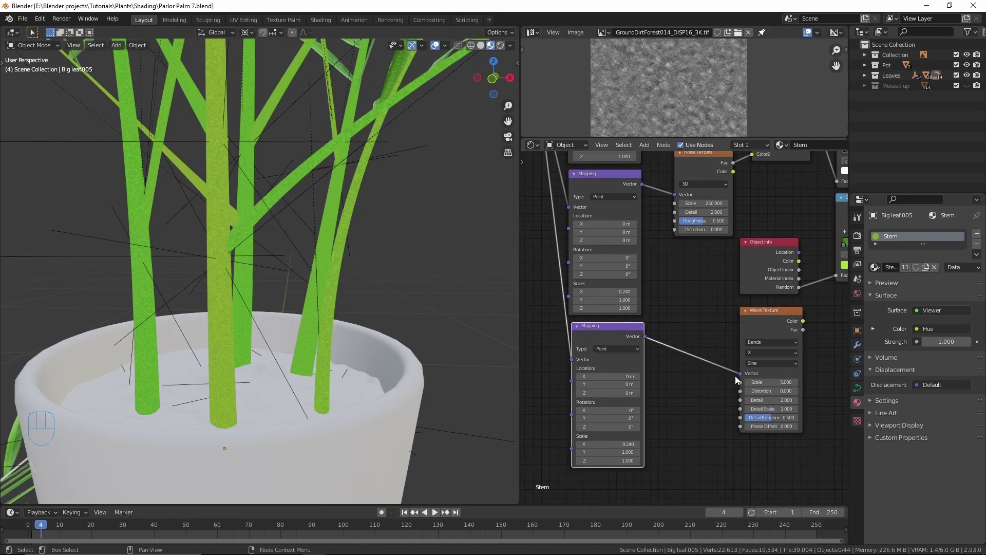
# Set the duplicated Mapping node's X scale to 1.
pyautogui.moveTo(689, 408); pyautogui.dragTo(701, 350, button='middle')
pyautogui.scroll(1, 631, 386)
pyautogui.click(618, 395)
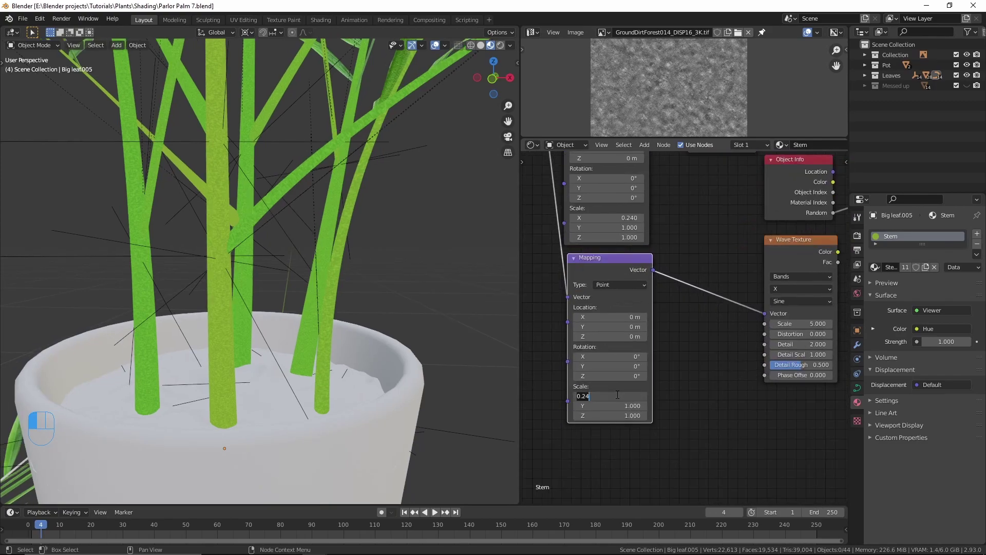
pyautogui.write('1')
pyautogui.press('Return')
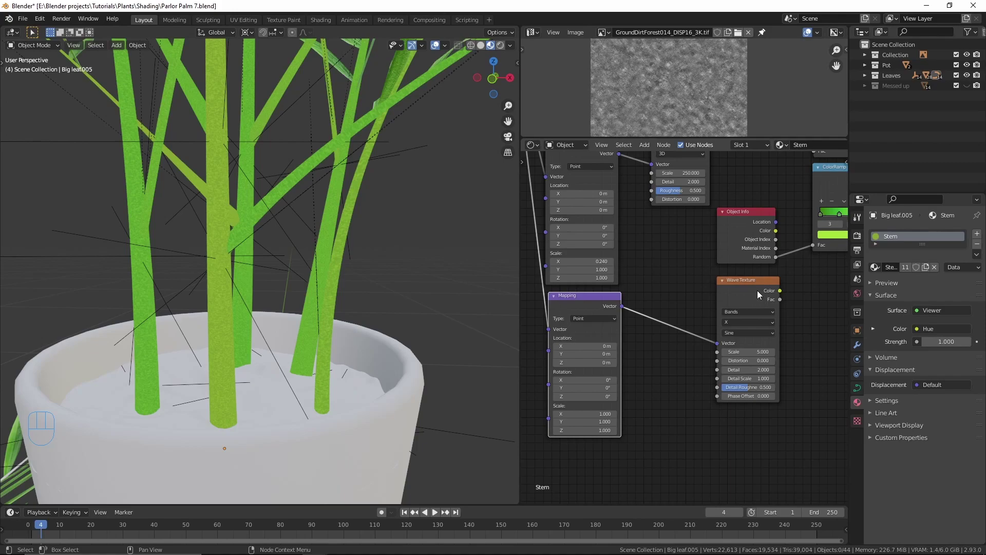
# Preview the Wave Texture on the stems and set its bands direction to Y.
pyautogui.keyDown('ctrl'); pyautogui.keyDown('shift'); pyautogui.click(757, 290); pyautogui.keyUp('shift'); pyautogui.keyUp('ctrl')
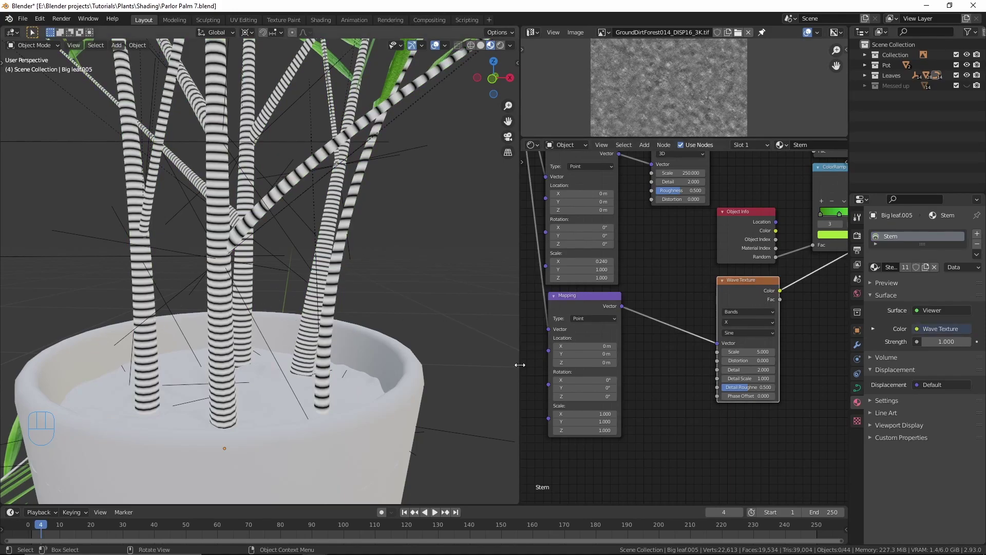
pyautogui.scroll(2, 750, 316)
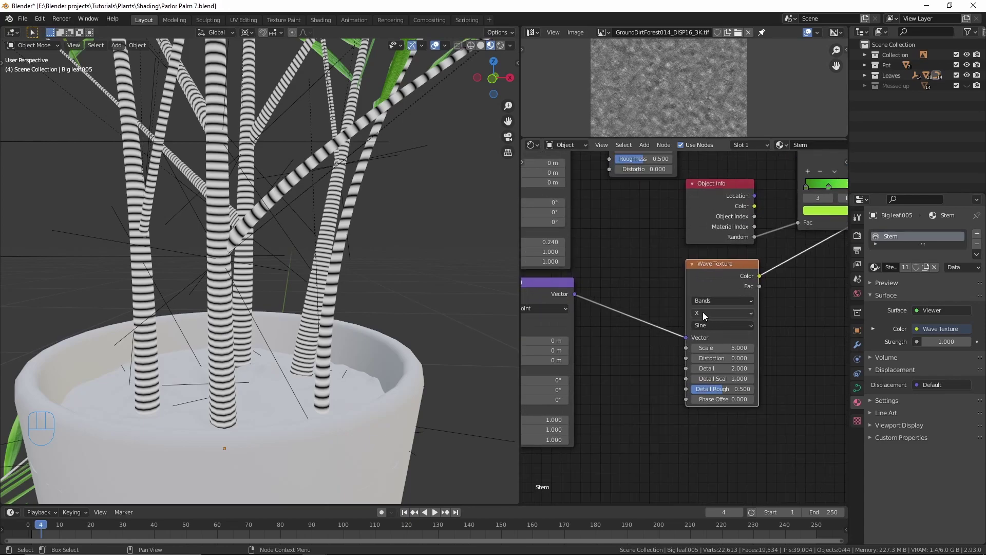
pyautogui.click(703, 313)
pyautogui.click(709, 334)
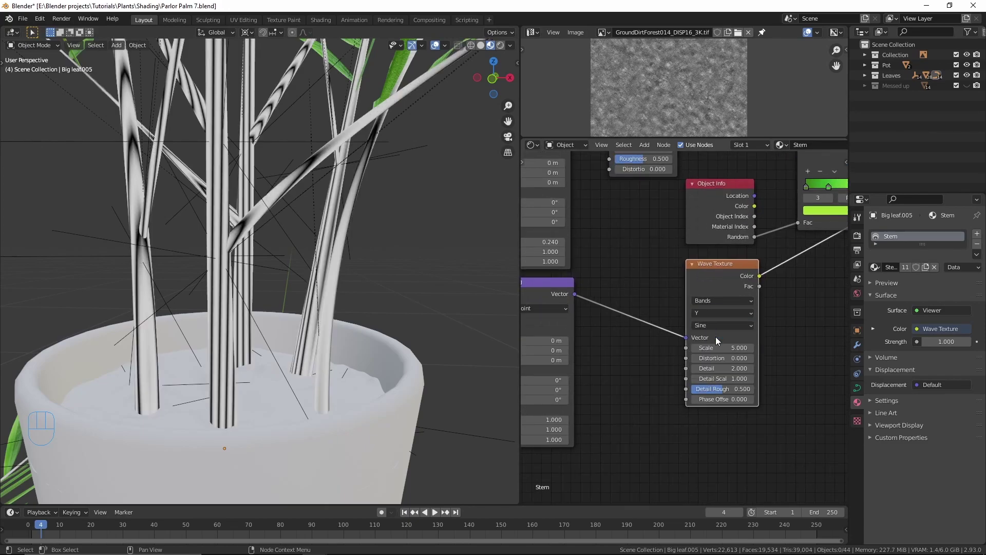
pyautogui.moveTo(591, 373); pyautogui.dragTo(570, 367, button='middle')
pyautogui.moveTo(704, 336); pyautogui.dragTo(676, 348, button='middle')
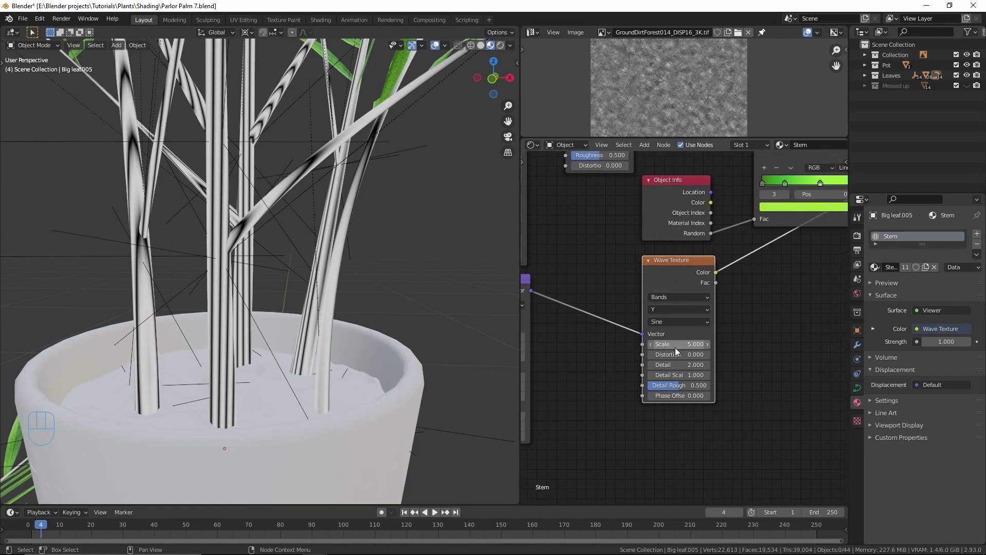
# Set the Wave Texture's scale to 20 and its distortion to 1.2, checking the stripes on the stems.
pyautogui.click(672, 344)
pyautogui.press('Return')
pyautogui.scroll(1, 675, 352)
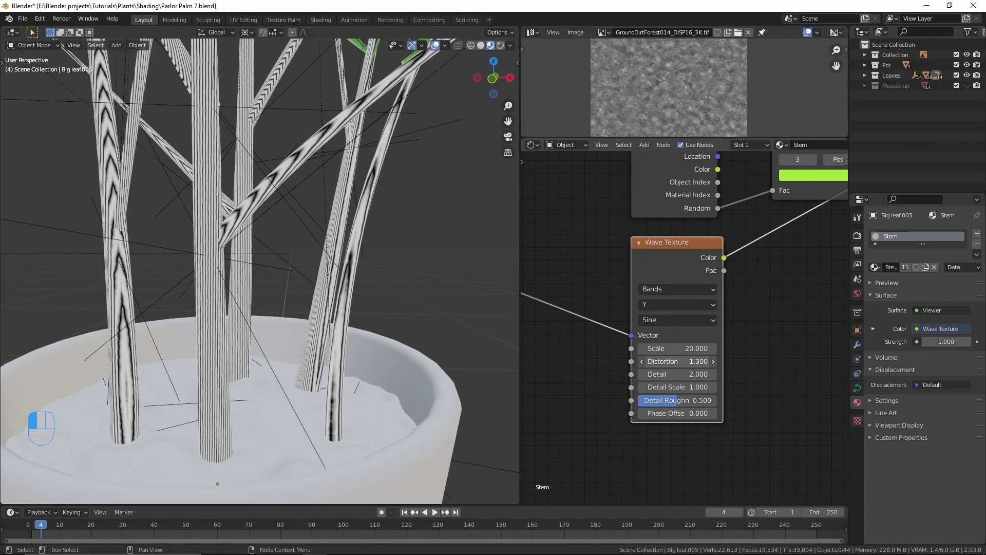
pyautogui.scroll(3, 205, 320)
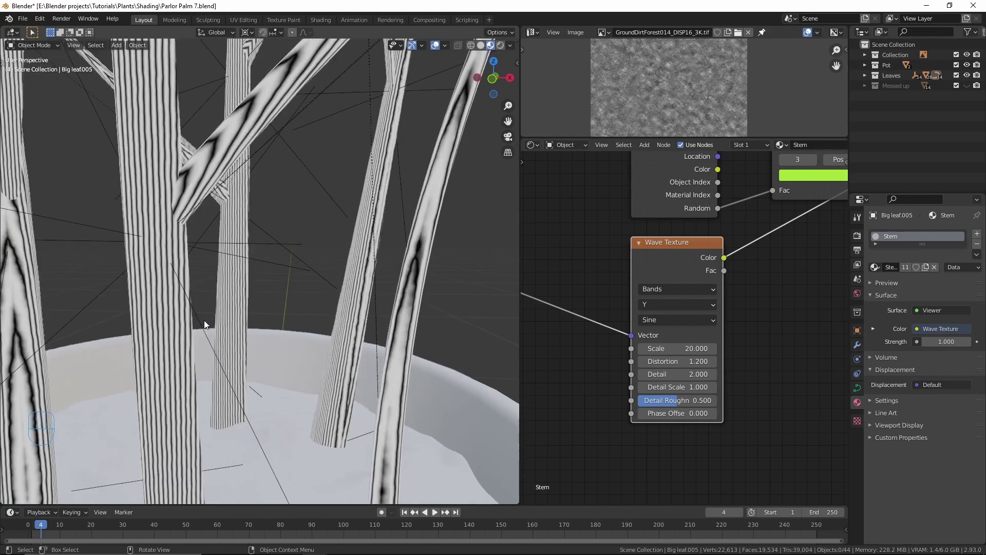
pyautogui.scroll(-4, 204, 319)
pyautogui.moveTo(185, 263); pyautogui.dragTo(173, 275, button='middle')
pyautogui.keyDown('shift'); pyautogui.moveTo(149, 221); pyautogui.dragTo(247, 303, button='middle'); pyautogui.keyUp('shift')
# Mix the Wave Texture's color with the Hue node's output through a new Mix node placed before the Principled BSDF.
pyautogui.scroll(-5, 645, 316)
pyautogui.scroll(1, 641, 323)
pyautogui.moveTo(642, 323); pyautogui.dragTo(595, 367, button='middle')
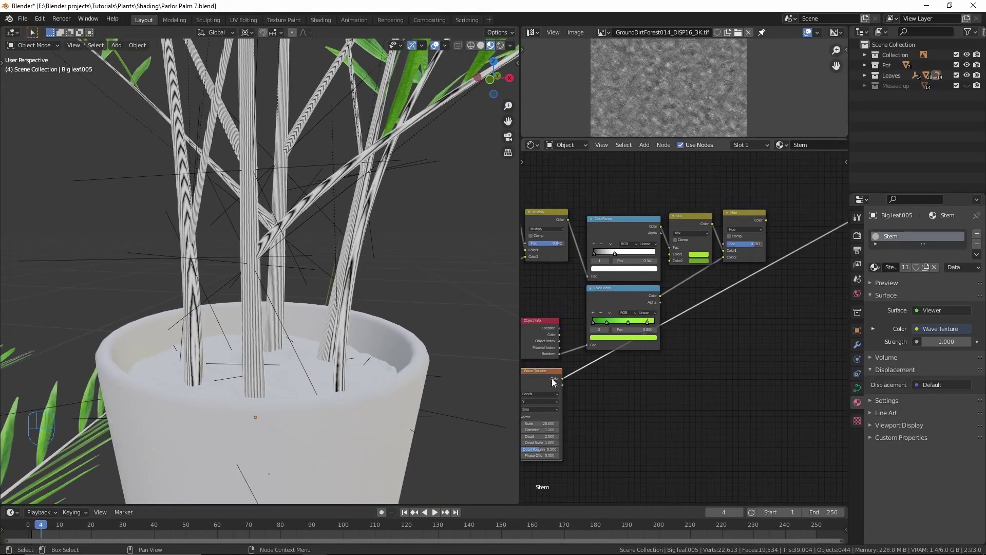
pyautogui.keyDown('ctrl'); pyautogui.keyDown('shift'); pyautogui.moveTo(545, 378); pyautogui.dragTo(747, 252, button='right'); pyautogui.keyUp('shift'); pyautogui.keyUp('ctrl')
pyautogui.moveTo(807, 303); pyautogui.dragTo(763, 293, button='middle')
pyautogui.scroll(1, 763, 293)
pyautogui.click(746, 298)
pyautogui.moveTo(749, 298); pyautogui.dragTo(740, 233)
pyautogui.scroll(1, 699, 326)
pyautogui.moveTo(726, 286); pyautogui.dragTo(667, 333, button='middle')
pyautogui.scroll(1, 666, 334)
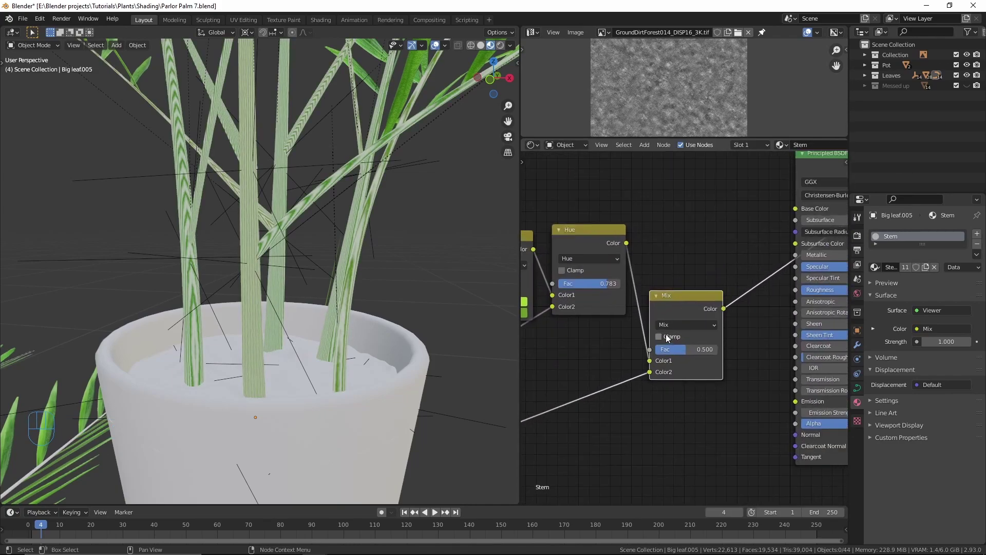
# Set the new Mix node's blending mode to Multiply and its factor to 0.300.
pyautogui.click(672, 325)
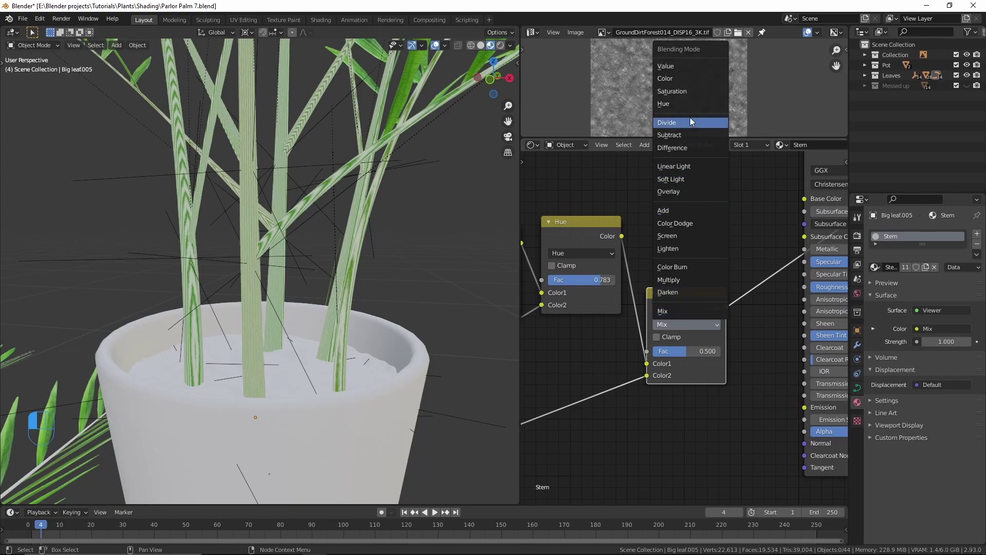
pyautogui.click(682, 279)
pyautogui.scroll(2, 330, 347)
pyautogui.moveTo(689, 355); pyautogui.dragTo(700, 325, button='middle')
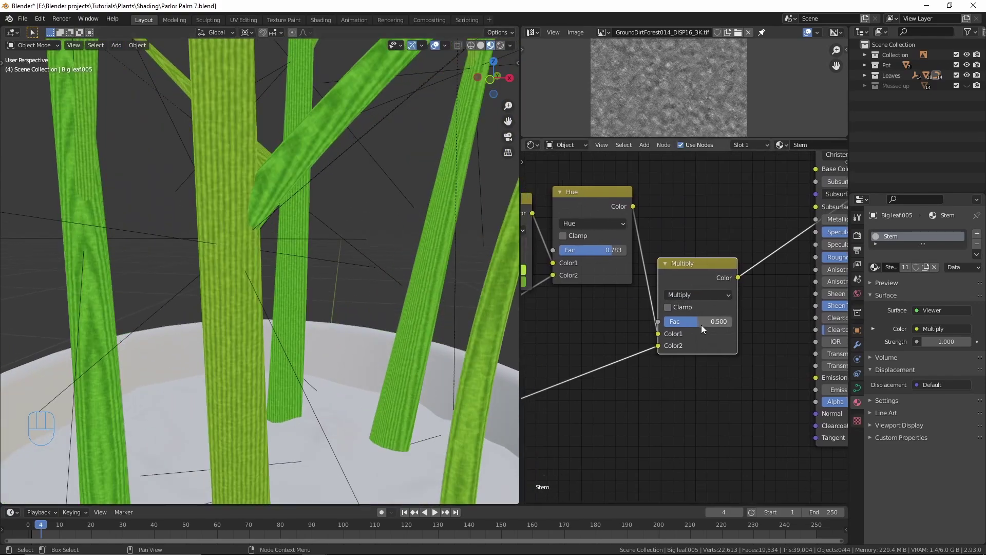
pyautogui.scroll(3, 694, 325)
pyautogui.moveTo(698, 321); pyautogui.dragTo(683, 321)
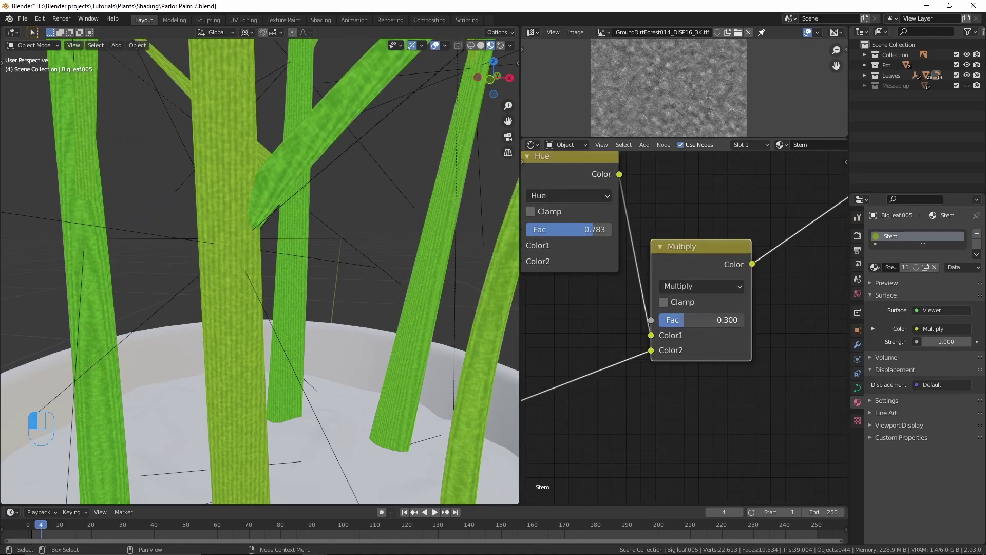
# Move the Multiply node up in line with the Hue node and check the striped stems above the pot.
pyautogui.scroll(-3, 697, 316)
pyautogui.moveTo(694, 319); pyautogui.dragTo(690, 294)
pyautogui.scroll(-2, 648, 400)
pyautogui.moveTo(648, 400); pyautogui.dragTo(777, 338, button='middle')
pyautogui.moveTo(320, 398); pyautogui.dragTo(270, 371, button='middle')
pyautogui.scroll(-5, 374, 354)
pyautogui.moveTo(374, 355); pyautogui.dragTo(406, 424, button='middle')
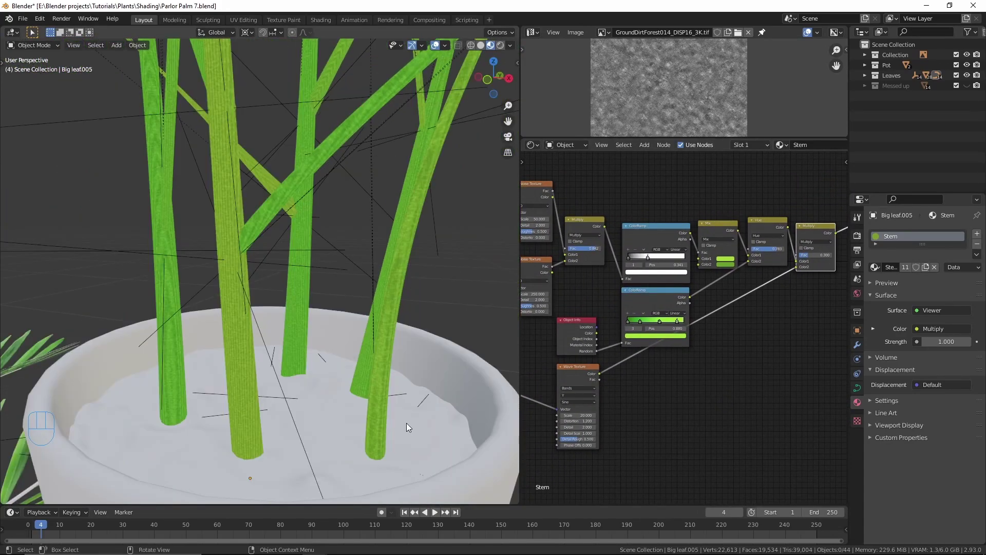
# Switch to the reference photos and examine the surface of the real palm stems up close.
pyautogui.hotkey('alt', 'Tab')
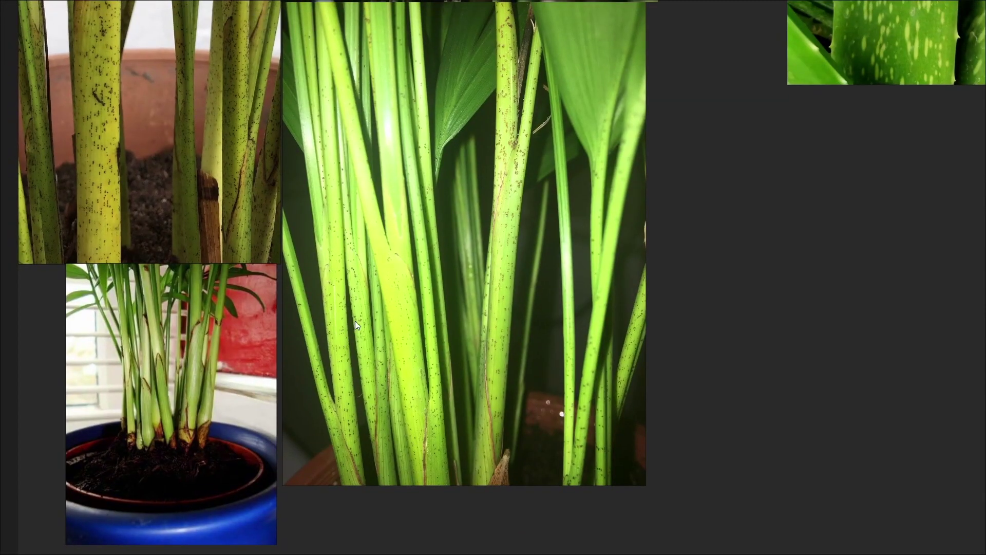
pyautogui.scroll(4, 357, 320)
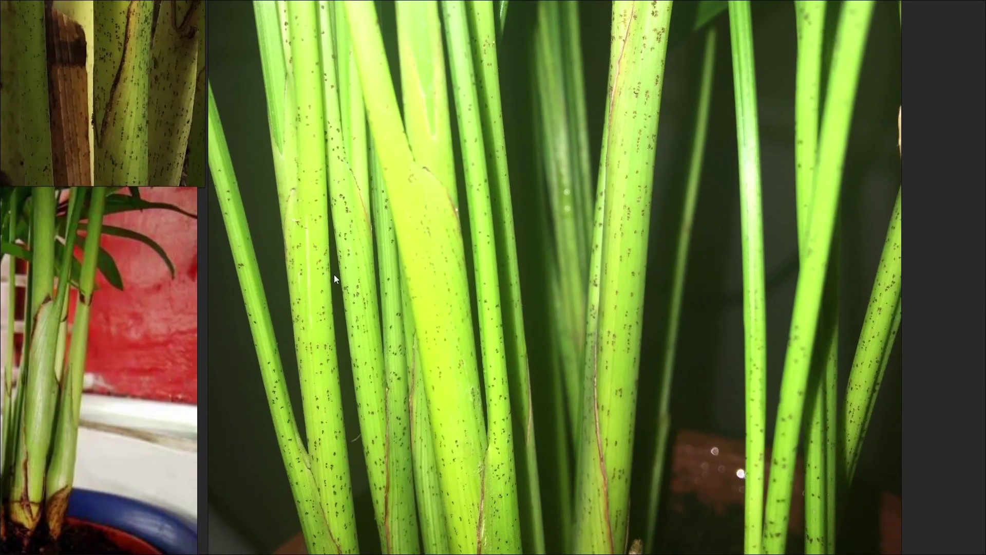
pyautogui.moveTo(328, 362); pyautogui.dragTo(313, 313, button='middle')
pyautogui.scroll(1, 313, 313)
pyautogui.moveTo(308, 270); pyautogui.dragTo(227, 390, button='middle')
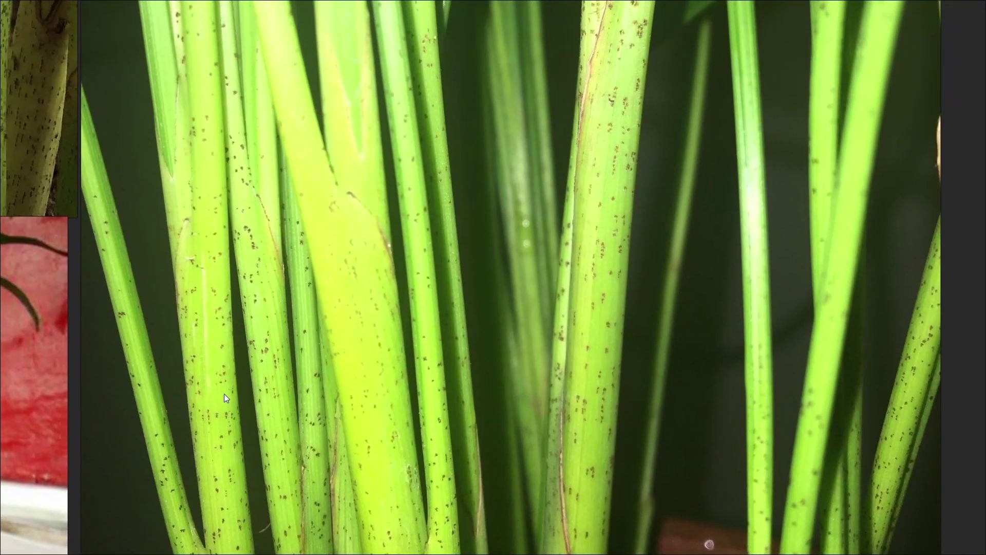
pyautogui.scroll(-3, 262, 362)
pyautogui.hotkey('alt', 'Tab')
# Add a new Noise Texture node above the existing noise nodes in the Stem material.
pyautogui.keyDown('shift'); pyautogui.moveTo(591, 170); pyautogui.dragTo(612, 300, button='middle'); pyautogui.keyUp('shift')
pyautogui.hotkey('shift', 'a')
pyautogui.write('noi')
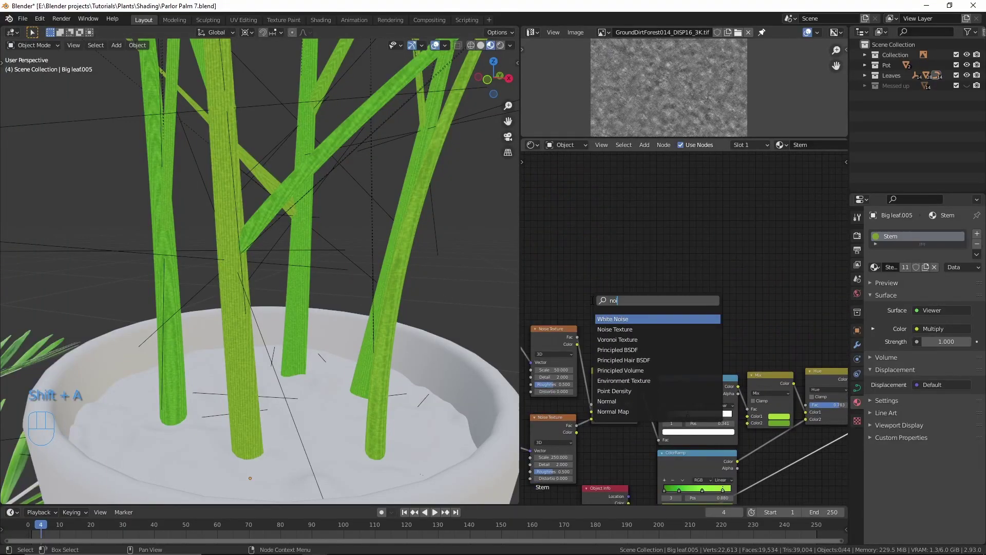
pyautogui.click(605, 329)
pyautogui.click(560, 272)
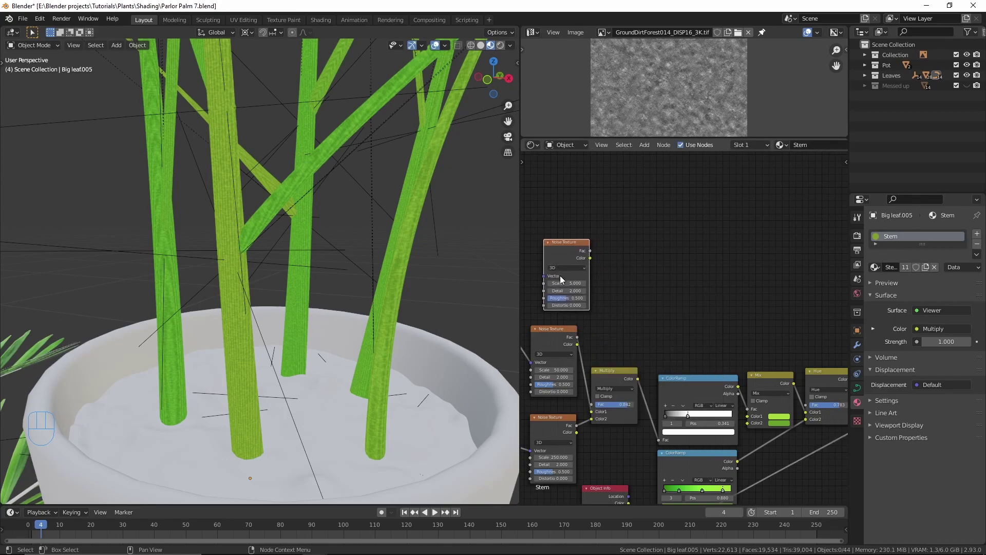
# Preview the new Noise Texture on the stems and drive its vector with the Object texture coordinates.
pyautogui.scroll(1, 583, 284)
pyautogui.moveTo(588, 286); pyautogui.dragTo(699, 320, button='middle')
pyautogui.keyDown('ctrl'); pyautogui.keyDown('shift'); pyautogui.click(677, 284); pyautogui.keyUp('shift'); pyautogui.keyUp('ctrl')
pyautogui.moveTo(676, 286); pyautogui.dragTo(706, 282, button='middle')
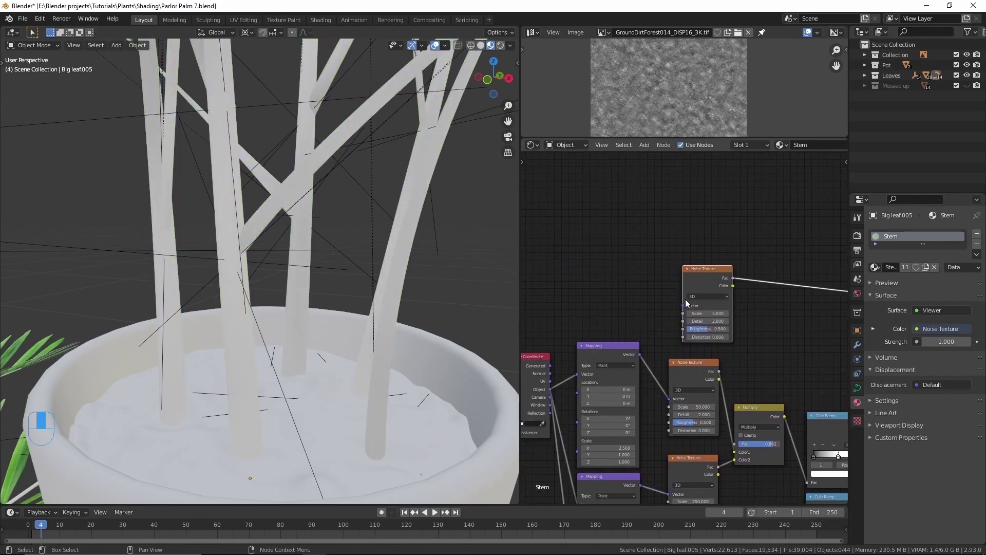
pyautogui.moveTo(550, 389); pyautogui.dragTo(683, 306)
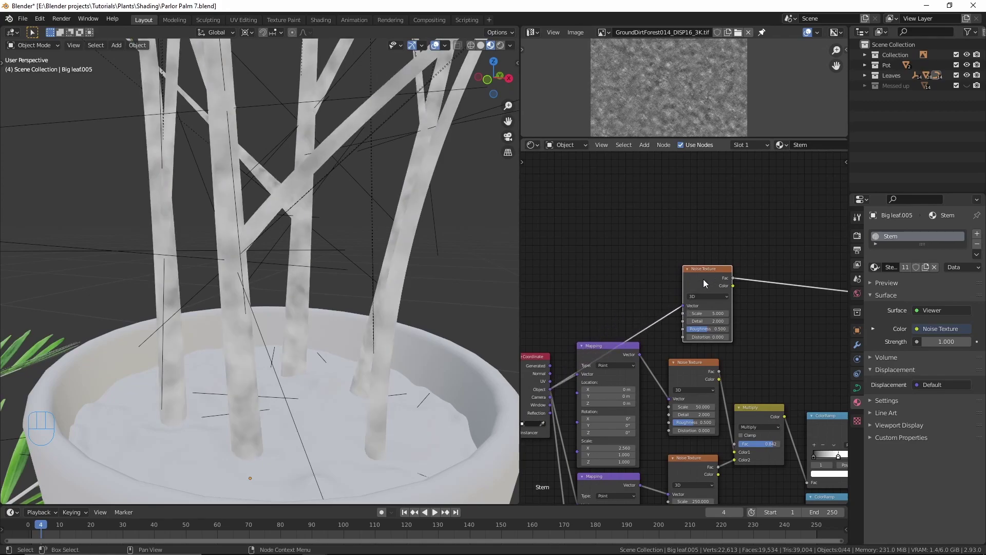
# Reposition the new Noise Texture node and set its scale to 30, inspecting the pattern on the stems.
pyautogui.moveTo(703, 273); pyautogui.dragTo(652, 255)
pyautogui.scroll(3, 659, 297)
pyautogui.click(652, 290)
pyautogui.write('30')
pyautogui.press('Return')
pyautogui.scroll(4, 306, 332)
pyautogui.scroll(2, 675, 329)
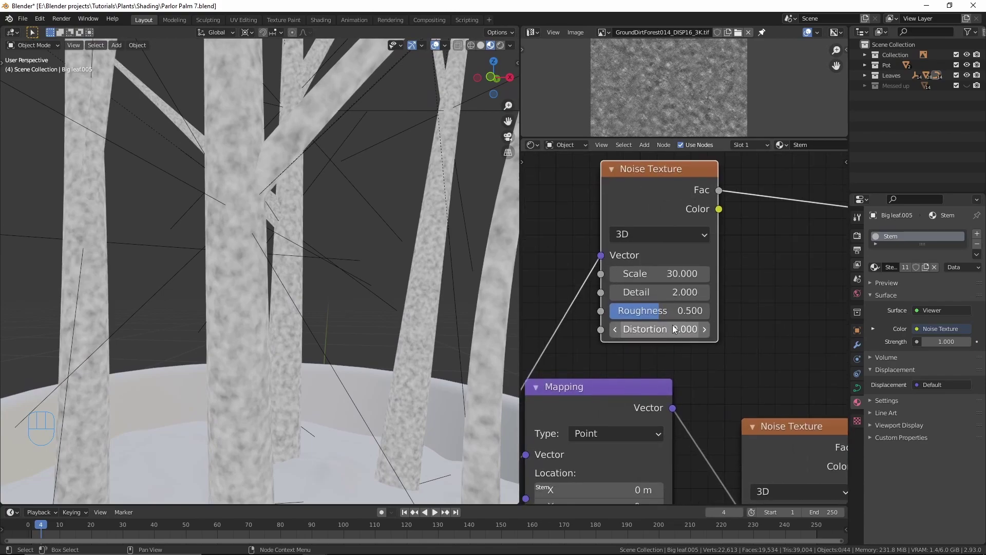
# Set the new Noise Texture's roughness to 0.725 and its detail to 3, checking the stems.
pyautogui.moveTo(654, 311); pyautogui.dragTo(682, 310)
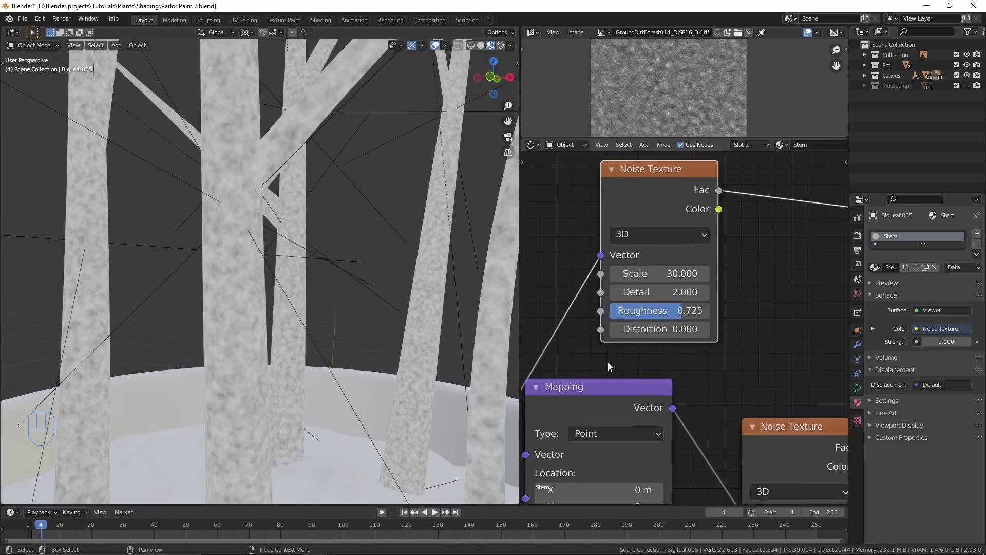
pyautogui.moveTo(633, 293); pyautogui.dragTo(633, 293)
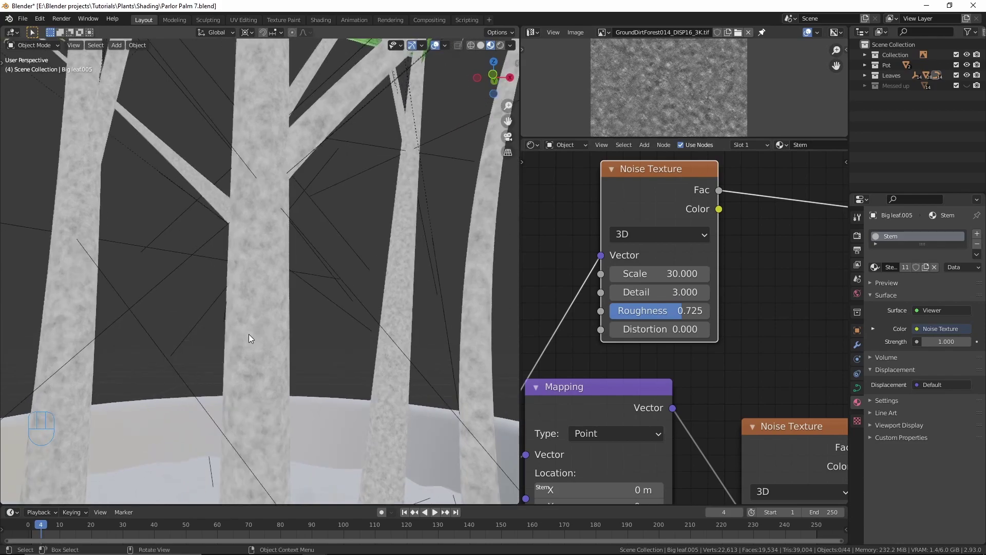
pyautogui.scroll(2, 250, 334)
pyautogui.scroll(-4, 268, 334)
pyautogui.moveTo(268, 335); pyautogui.dragTo(249, 345, button='middle')
pyautogui.scroll(-8, 697, 320)
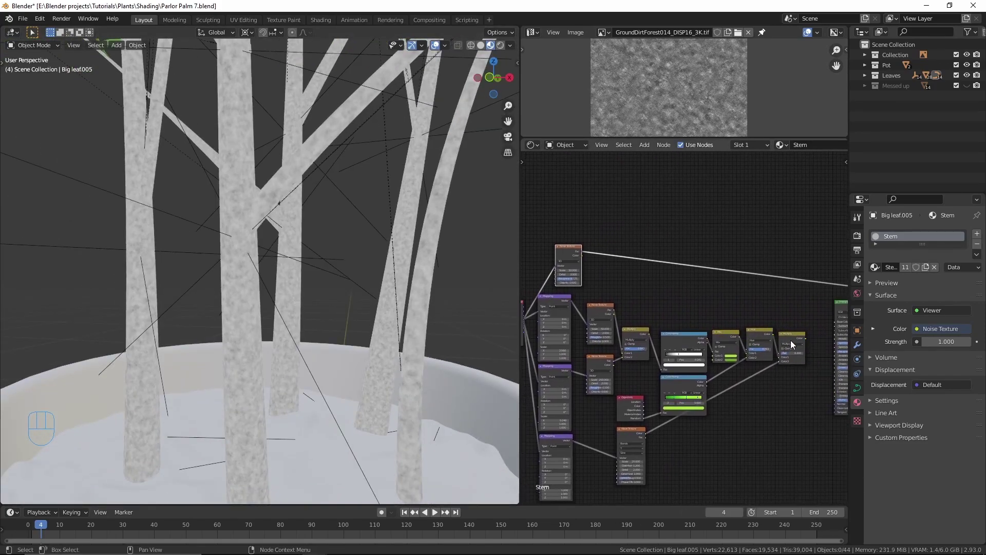
# Mix the new Noise Texture with the last Multiply node's color through a new Mix node placed near the Principled BSDF.
pyautogui.keyDown('ctrl'); pyautogui.keyDown('shift'); pyautogui.moveTo(792, 339); pyautogui.dragTo(567, 244, button='right'); pyautogui.keyUp('shift'); pyautogui.keyUp('ctrl')
pyautogui.moveTo(634, 256); pyautogui.dragTo(609, 256, button='middle')
pyautogui.scroll(3, 730, 324)
pyautogui.moveTo(819, 296); pyautogui.dragTo(791, 298, button='middle')
pyautogui.moveTo(799, 292); pyautogui.dragTo(742, 279)
pyautogui.click(731, 278)
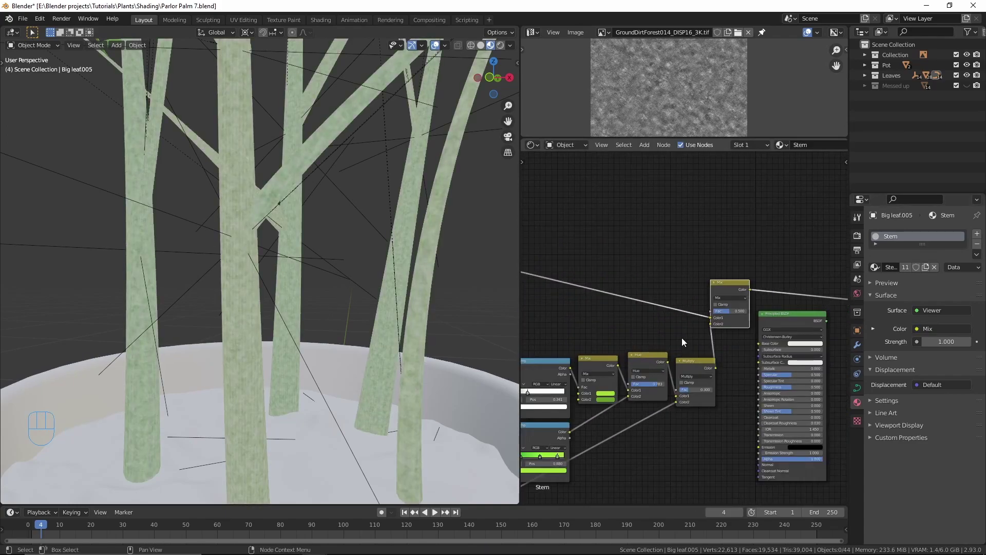
# Rewire the new Mix node so the noise drives its factor and the Multiply color feeds Color1.
pyautogui.scroll(2, 698, 331)
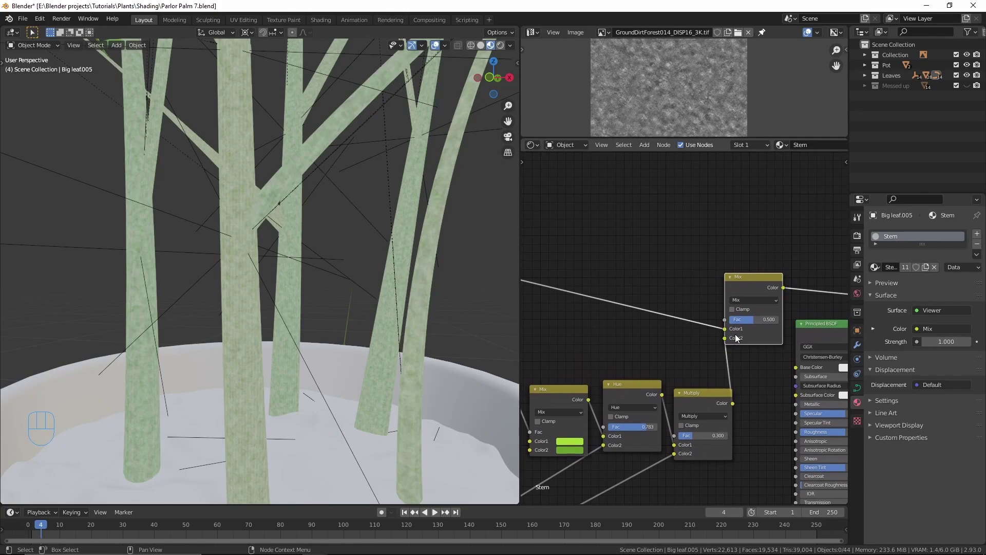
pyautogui.scroll(-3, 685, 333)
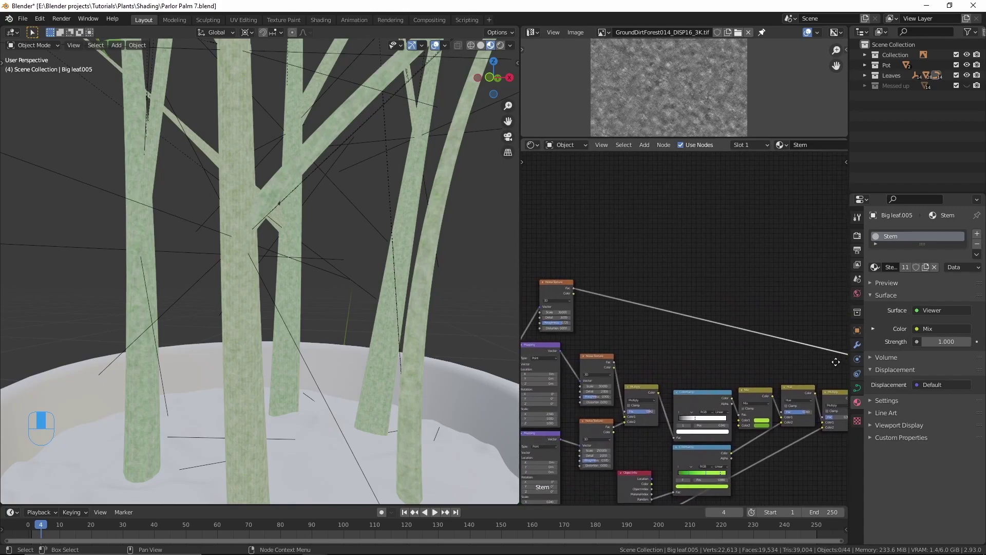
pyautogui.scroll(3, 745, 335)
pyautogui.moveTo(736, 320); pyautogui.dragTo(735, 331)
# Set the Mix node's Color2 to an orange-red and check the tint on the stems.
pyautogui.scroll(1, 743, 334)
pyautogui.click(742, 331)
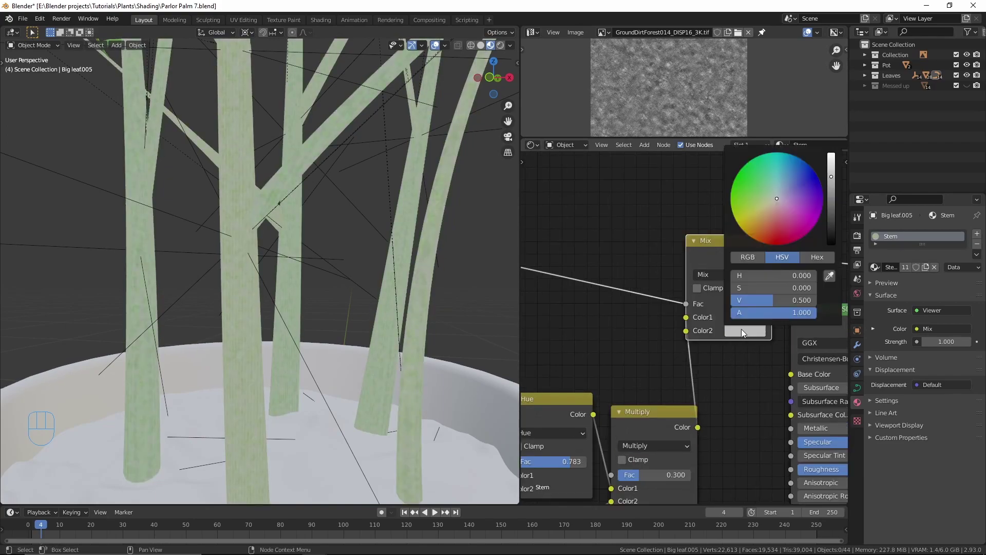
pyautogui.click(774, 230)
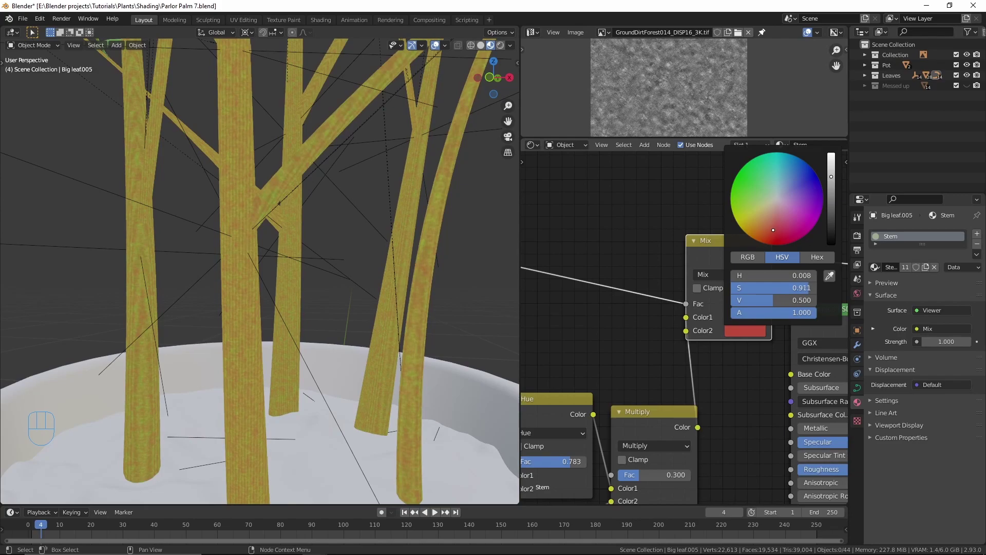
pyautogui.moveTo(768, 235); pyautogui.dragTo(768, 231)
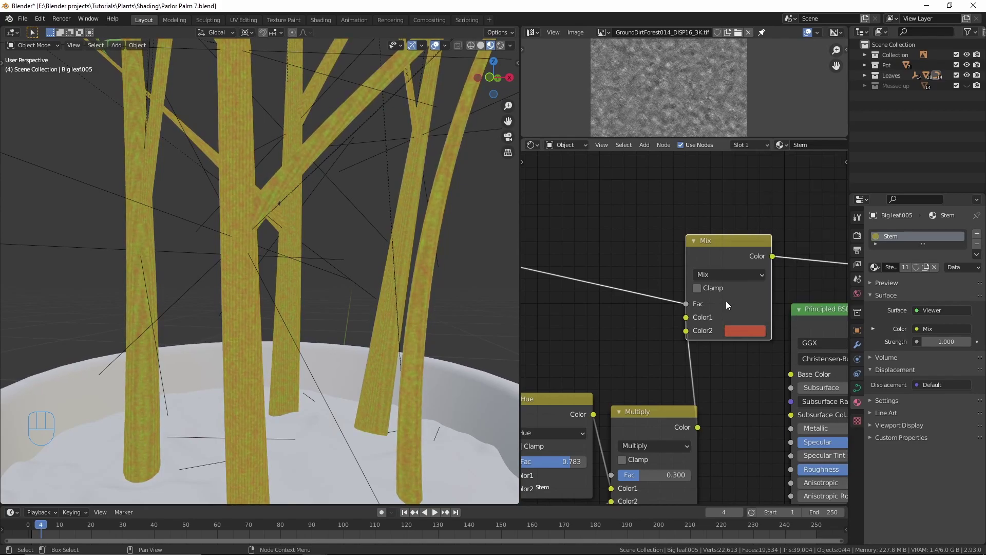
pyautogui.moveTo(273, 349)
pyautogui.mouseDown(button='middle')
pyautogui.moveTo(285, 356)
pyautogui.moveTo(270, 351)
pyautogui.mouseUp(button='middle')
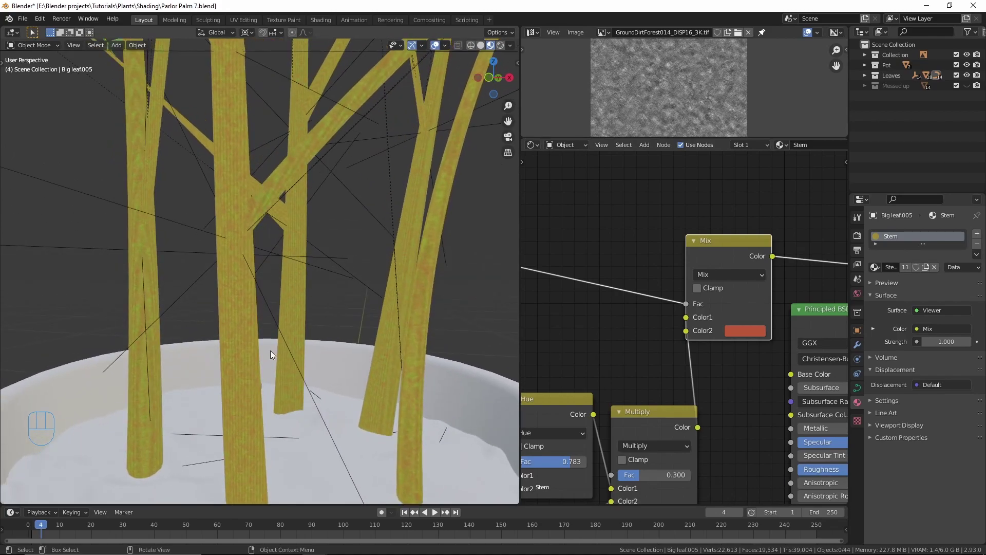
# Insert a ColorRamp between the new Noise Texture and the Mix node's factor, and preview it on the stems.
pyautogui.scroll(-7, 672, 340)
pyautogui.moveTo(643, 341); pyautogui.dragTo(680, 353, button='middle')
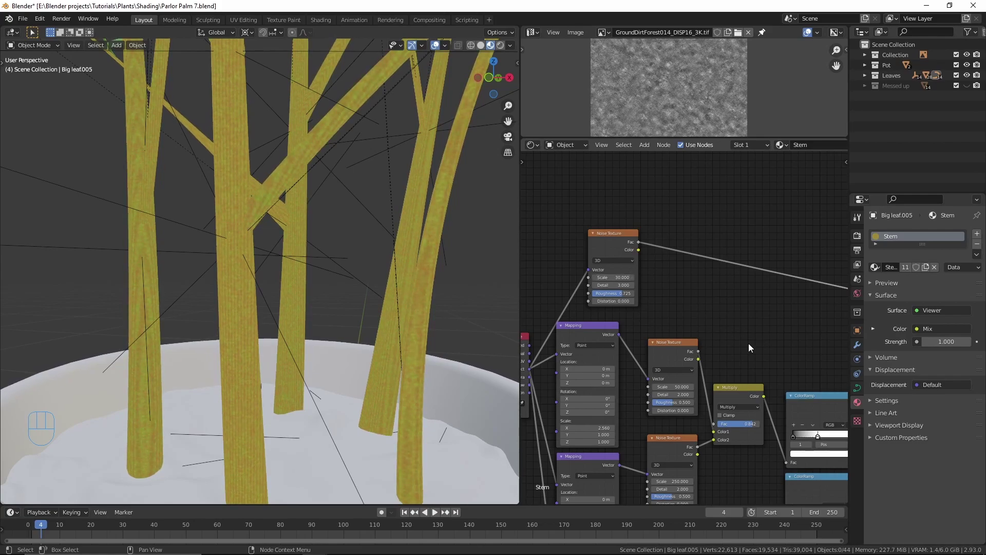
pyautogui.scroll(-1, 757, 329)
pyautogui.moveTo(757, 327); pyautogui.dragTo(674, 322, button='middle')
pyautogui.hotkey('shift', 'a')
pyautogui.write('colo')
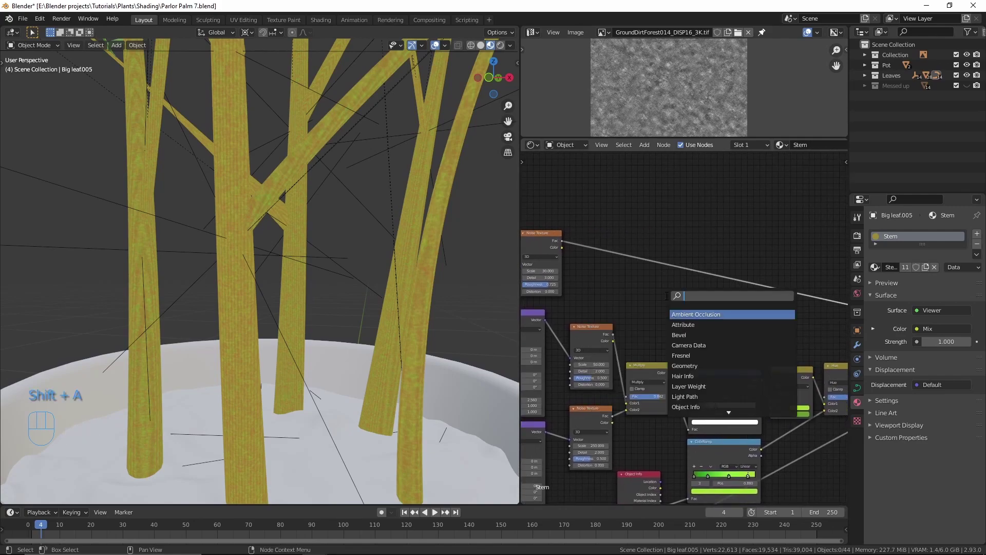
pyautogui.press('Return')
pyautogui.click(690, 269)
pyautogui.scroll(3, 691, 269)
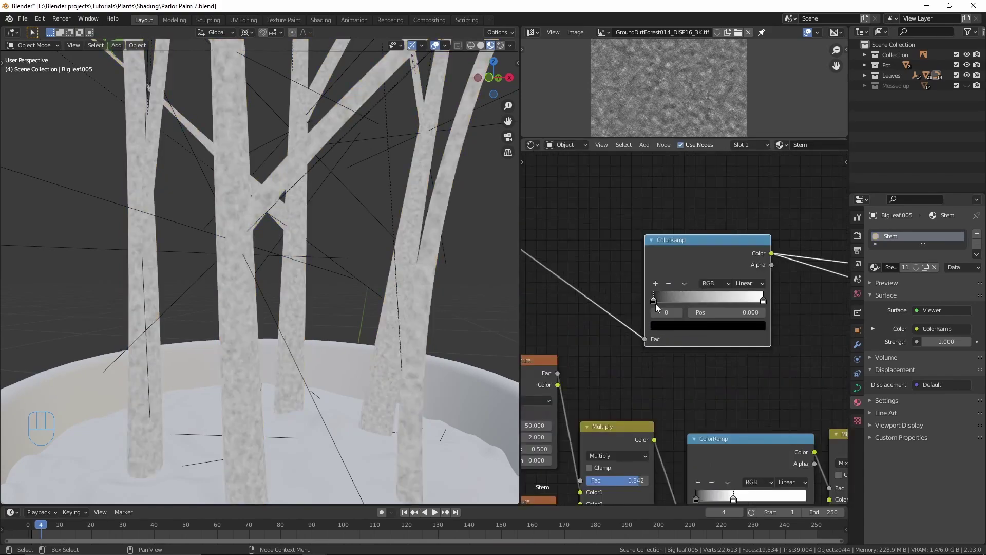
# Move the ColorRamp's black stop close to the white stop and set the white stop to 0.682 to isolate small speckles.
pyautogui.moveTo(662, 301); pyautogui.dragTo(748, 300)
pyautogui.click(764, 300)
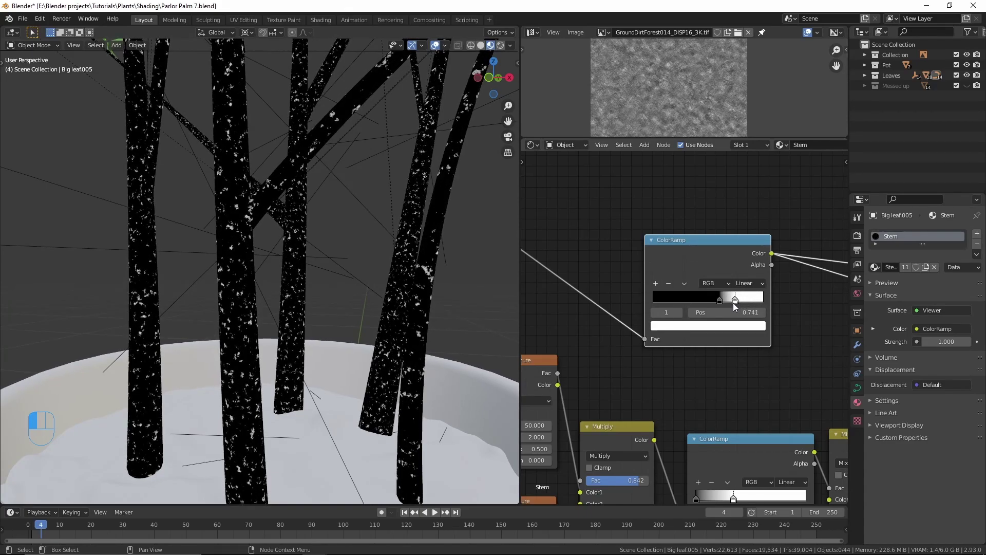
pyautogui.scroll(3, 421, 308)
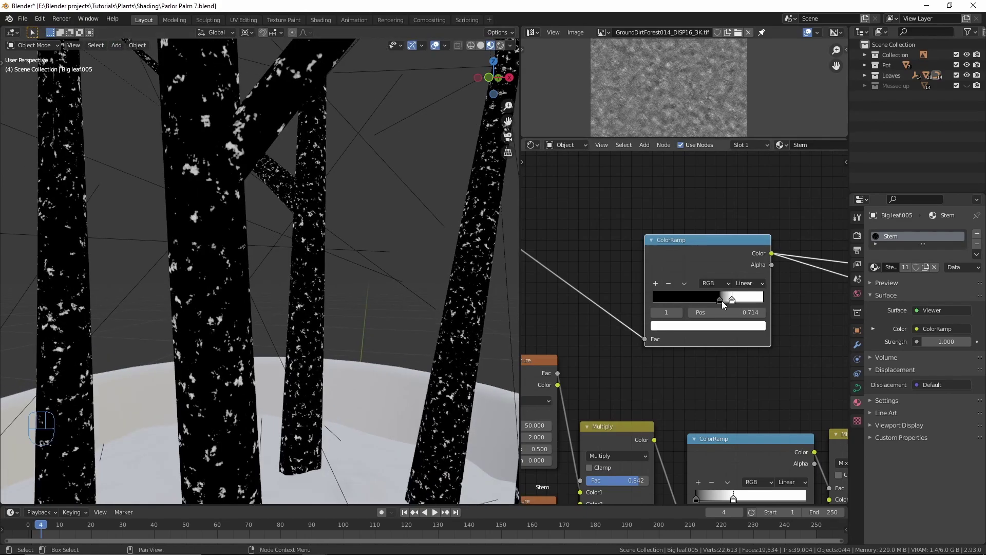
pyautogui.moveTo(732, 300); pyautogui.dragTo(727, 297)
pyautogui.scroll(-3, 308, 257)
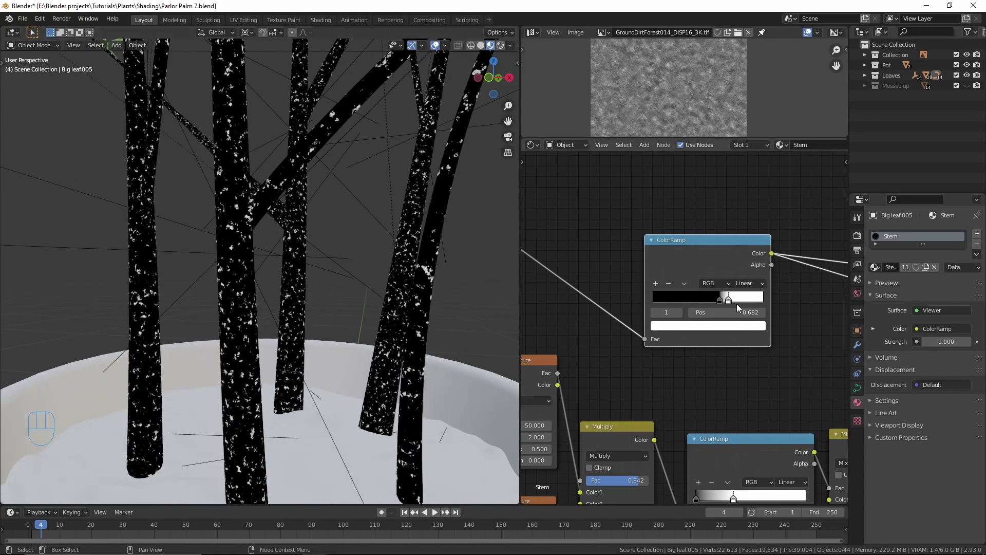
# Connect the Mix node's color to the Principled BSDF's base color and preview the full shader on the stems.
pyautogui.scroll(-3, 740, 306)
pyautogui.scroll(-2, 745, 309)
pyautogui.moveTo(744, 310); pyautogui.dragTo(542, 253, button='middle')
pyautogui.scroll(1, 651, 258)
pyautogui.moveTo(742, 260); pyautogui.dragTo(753, 318)
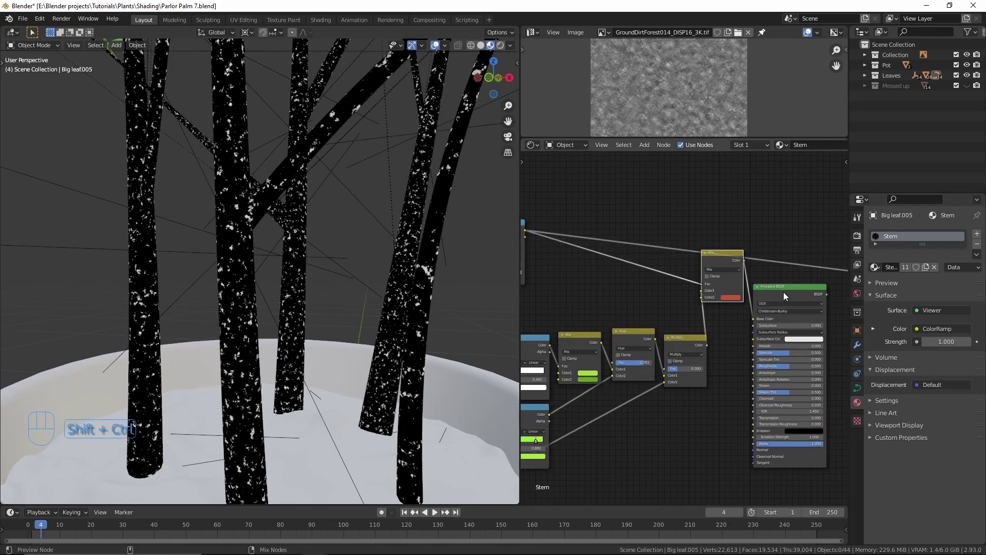
pyautogui.keyDown('ctrl'); pyautogui.keyDown('shift'); pyautogui.click(784, 292); pyautogui.keyUp('shift'); pyautogui.keyUp('ctrl')
pyautogui.scroll(5, 359, 295)
pyautogui.scroll(2, 719, 282)
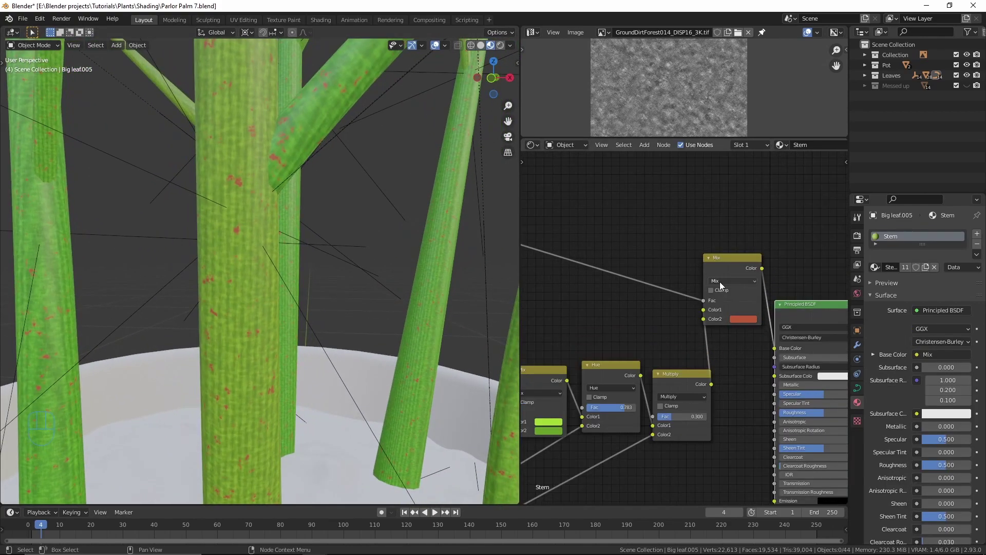
# Change the speckle Mix node's blending mode to Overlay and view the stems from another angle.
pyautogui.click(725, 282)
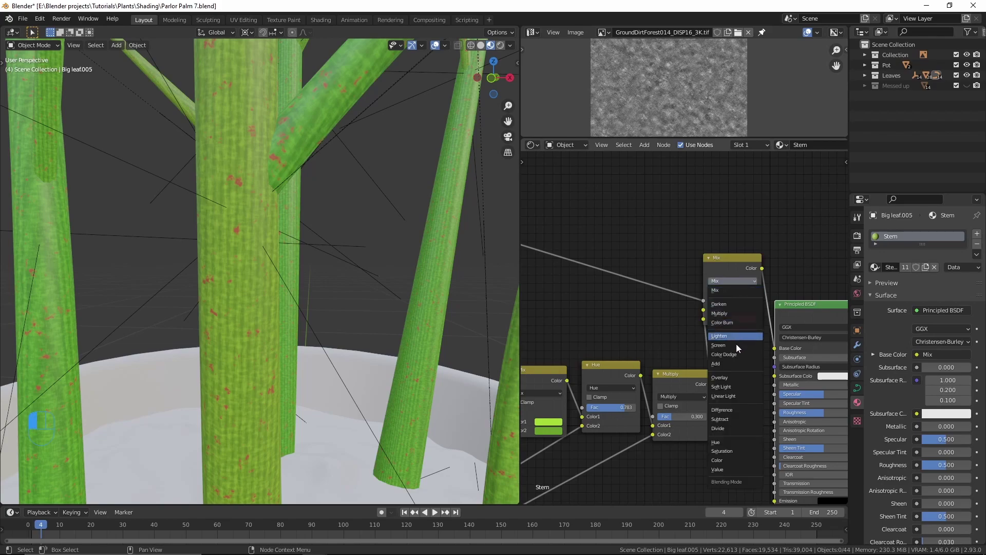
pyautogui.click(723, 376)
pyautogui.moveTo(394, 330); pyautogui.dragTo(285, 269, button='middle')
# Set the speckle ColorRamp's black stop to 0.577 and check the spots on the stems.
pyautogui.moveTo(653, 279); pyautogui.dragTo(682, 284, button='middle')
pyautogui.moveTo(595, 294); pyautogui.dragTo(622, 303, button='middle')
pyautogui.scroll(2, 612, 303)
pyautogui.moveTo(589, 298); pyautogui.dragTo(589, 300)
pyautogui.scroll(-2, 380, 335)
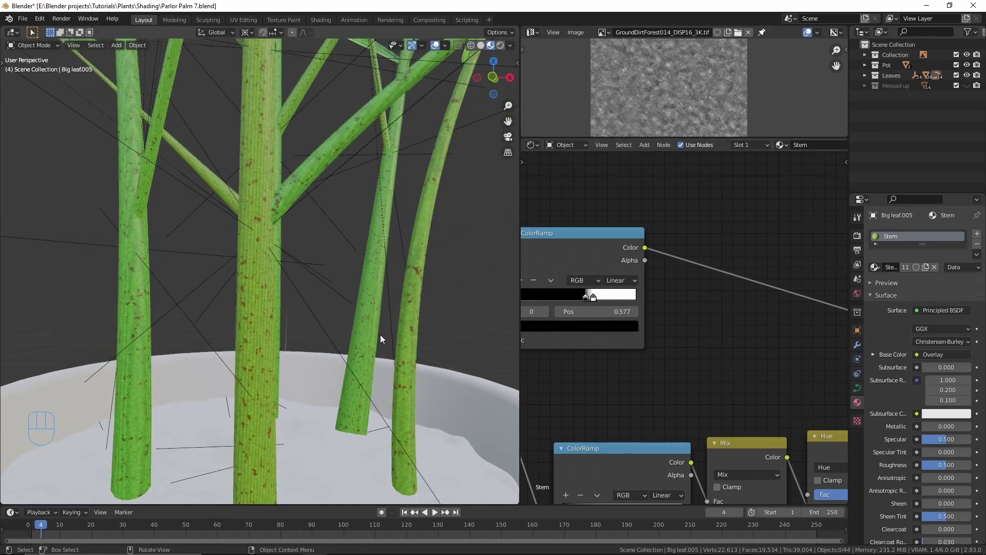
pyautogui.moveTo(380, 335); pyautogui.dragTo(377, 340, button='middle')
pyautogui.scroll(-1, 431, 380)
pyautogui.moveTo(432, 380); pyautogui.dragTo(434, 403, button='middle')
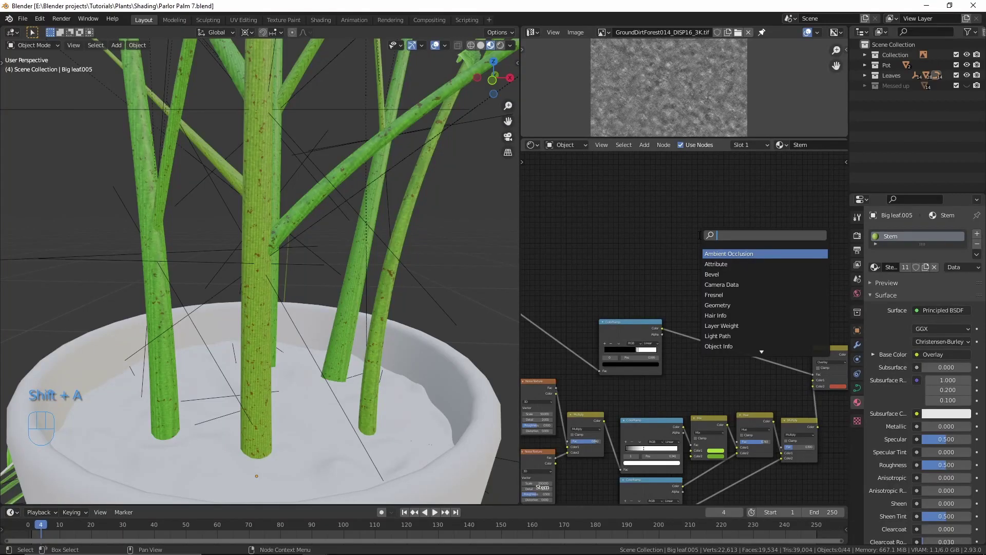
# Add an Image Texture node above the speckle Noise Texture in the Stem material.
pyautogui.write('imag')
pyautogui.press('Return')
pyautogui.click(614, 251)
pyautogui.moveTo(615, 253); pyautogui.dragTo(643, 252, button='middle')
pyautogui.scroll(3, 712, 253)
pyautogui.scroll(4, 730, 254)
# Load SurfaceImperfections003_2K_var1.jpg from the Textures folder into the Image Texture node.
pyautogui.click(670, 242)
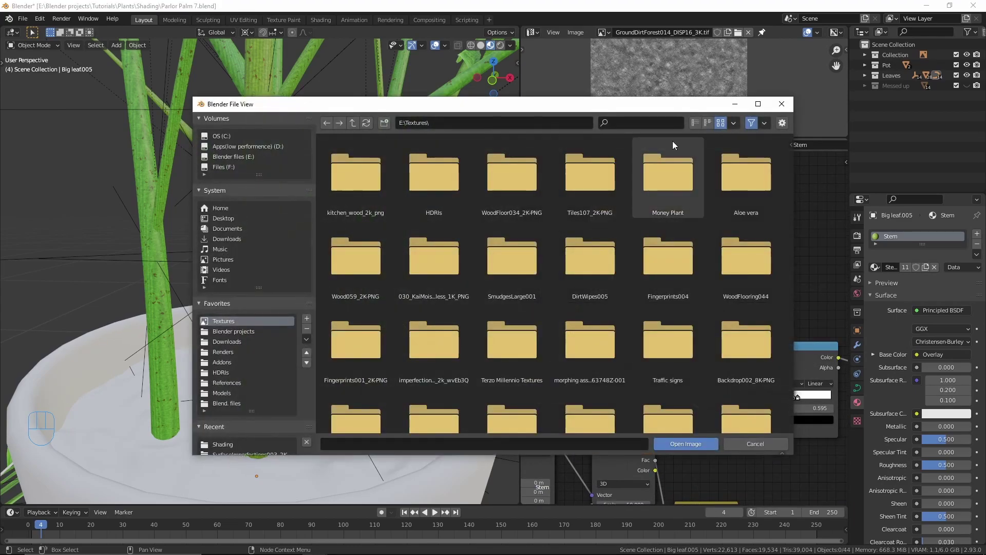
pyautogui.write('su')
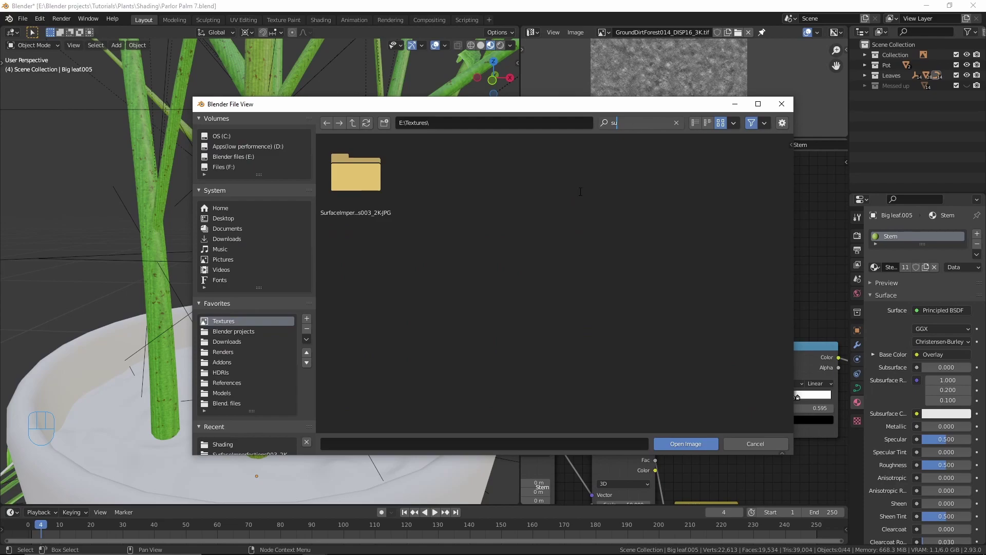
pyautogui.doubleClick(371, 173)
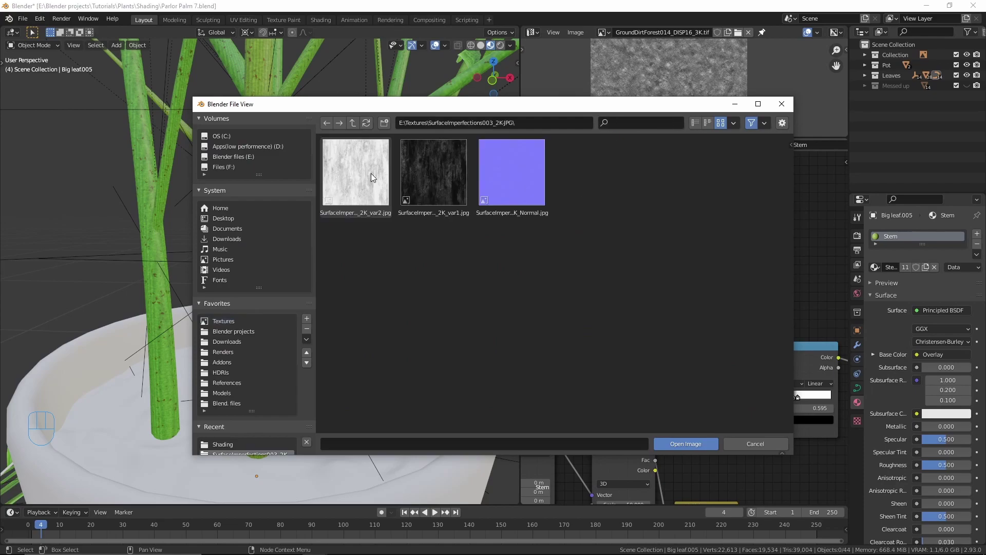
pyautogui.click(436, 193)
pyautogui.click(686, 443)
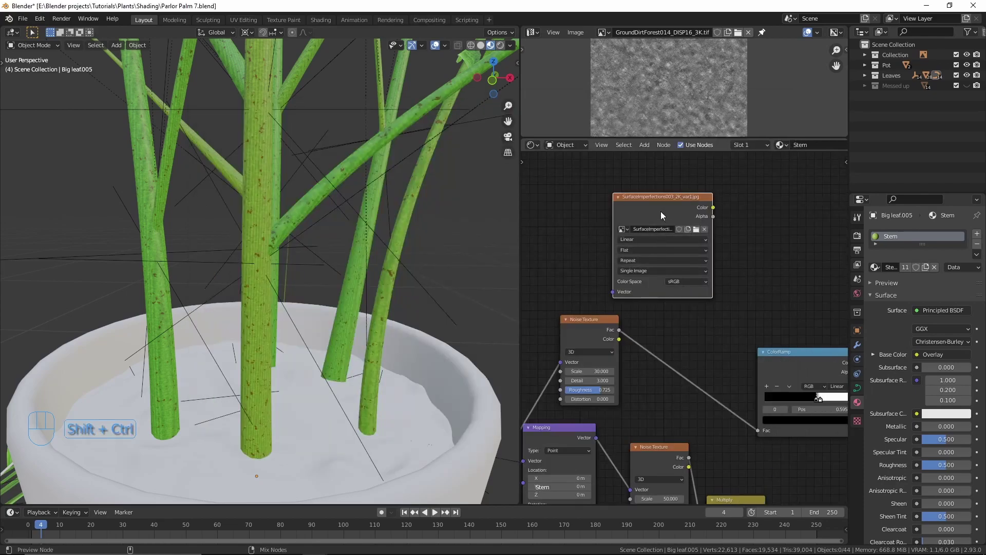
# Preview the surface imperfections image on the stems and connect the texture coordinates to its vector input.
pyautogui.keyDown('ctrl'); pyautogui.keyDown('shift'); pyautogui.click(661, 211); pyautogui.keyUp('shift'); pyautogui.keyUp('ctrl')
pyautogui.scroll(-2, 587, 416)
pyautogui.moveTo(582, 411); pyautogui.dragTo(677, 264)
pyautogui.moveTo(544, 406); pyautogui.dragTo(524, 393)
pyautogui.scroll(2, 748, 292)
pyautogui.scroll(1, 729, 296)
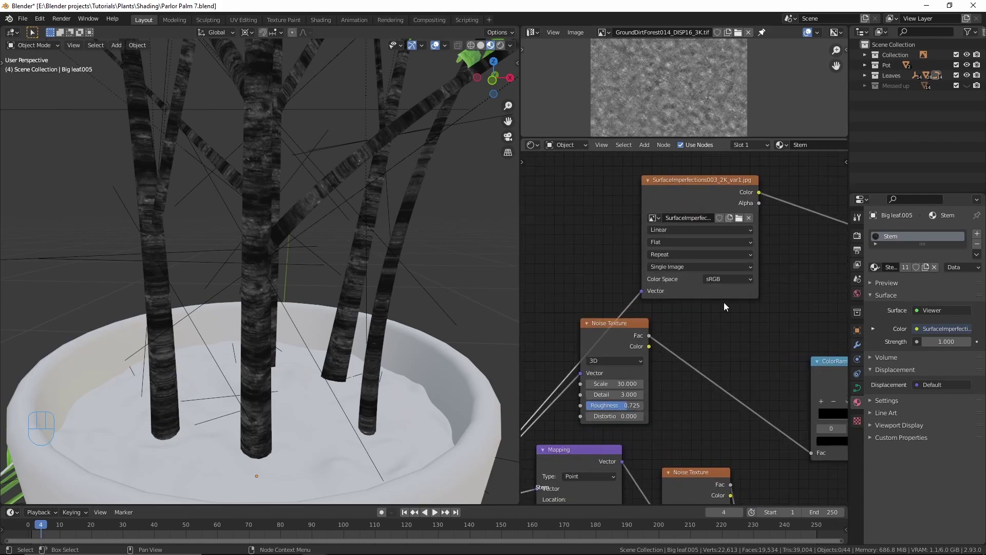
# Set the surface imperfections image's color space to Non-Color and insert a Mapping node before its vector input.
pyautogui.click(736, 280)
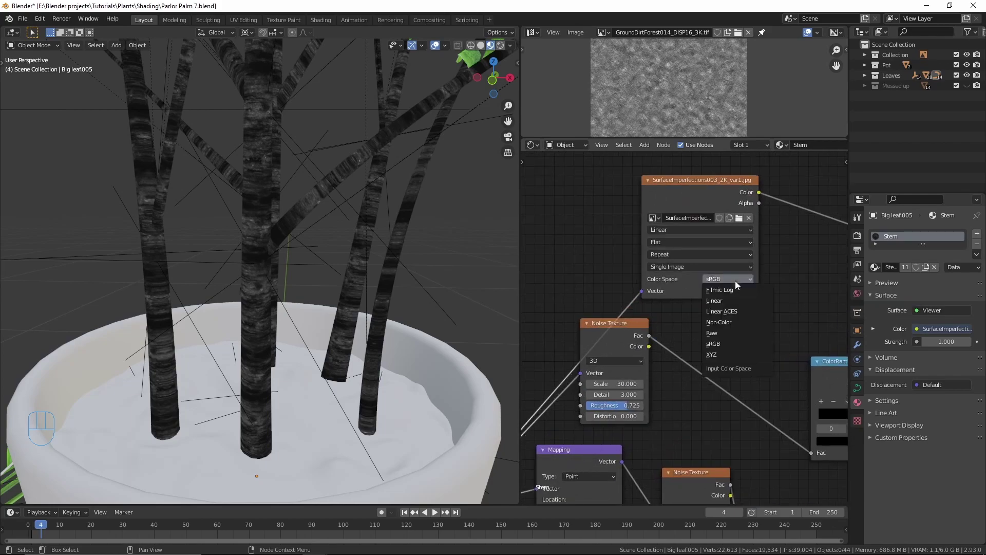
pyautogui.click(732, 321)
pyautogui.moveTo(705, 270); pyautogui.dragTo(733, 277, button='middle')
pyautogui.hotkey('shift', 'a')
pyautogui.write('m')
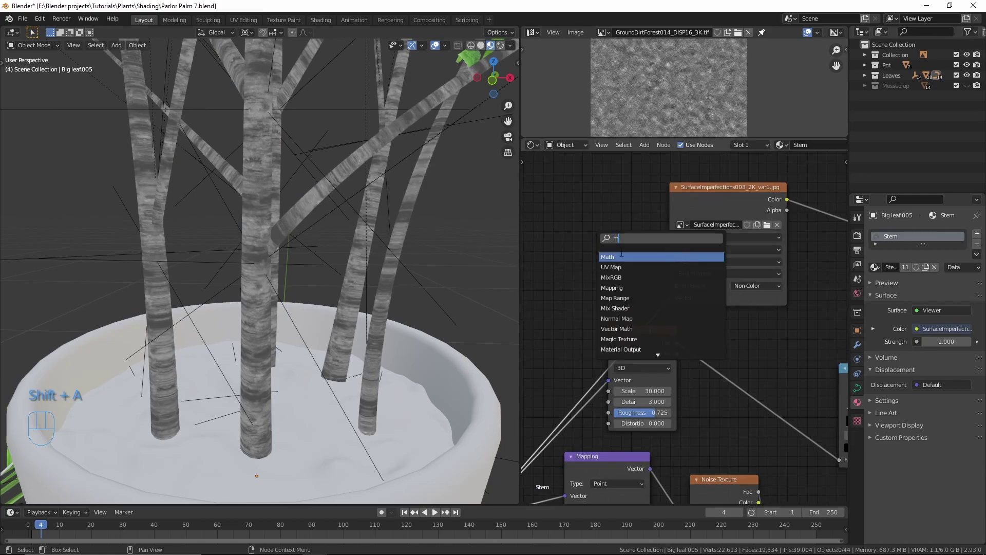
pyautogui.click(631, 288)
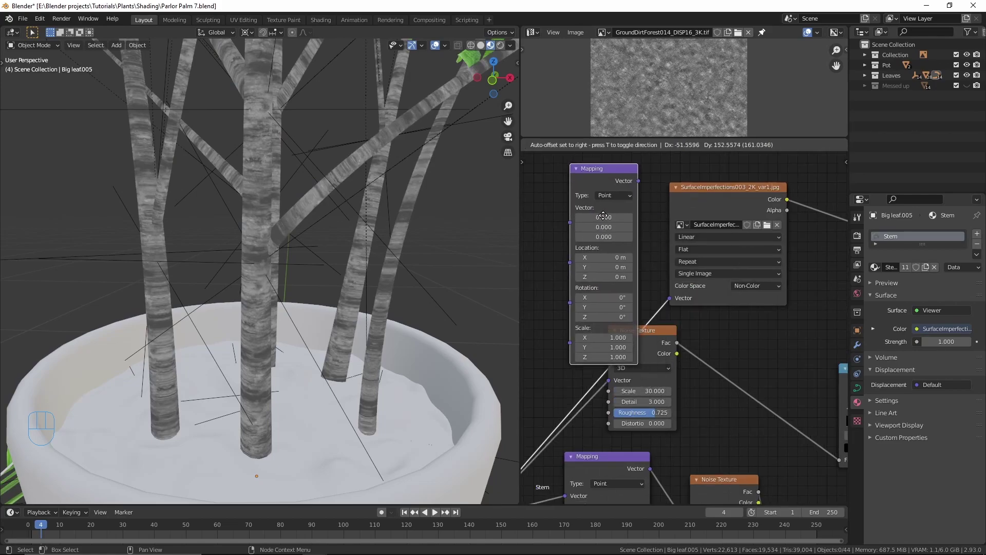
pyautogui.click(604, 215)
# Set the surface imperfections Mapping's Y scale to 1.960 and check the pattern along the stems.
pyautogui.scroll(1, 632, 251)
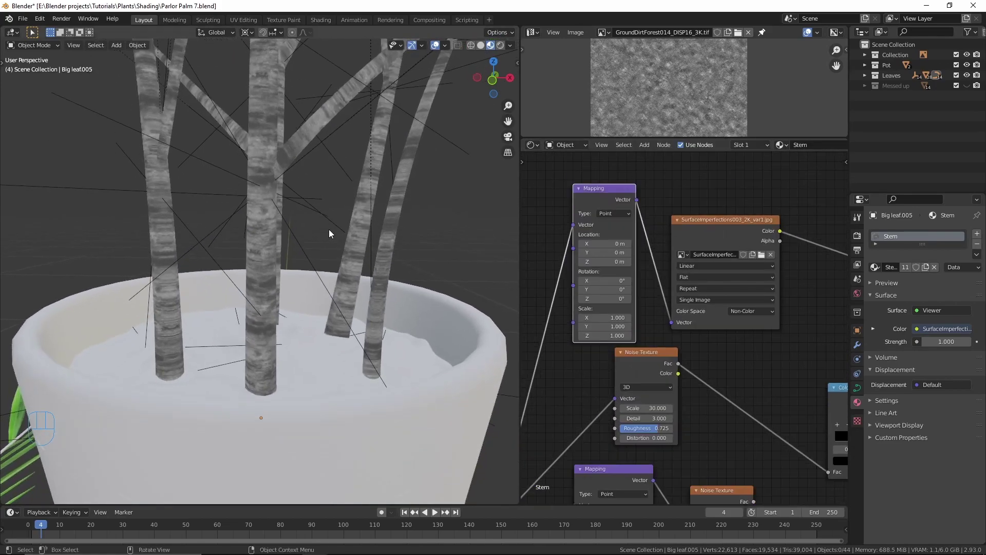
pyautogui.scroll(5, 347, 409)
pyautogui.scroll(-2, 307, 384)
pyautogui.moveTo(306, 367); pyautogui.dragTo(325, 376, button='middle')
pyautogui.scroll(3, 347, 371)
pyautogui.moveTo(603, 327); pyautogui.dragTo(624, 326)
pyautogui.scroll(-5, 261, 311)
pyautogui.moveTo(261, 311); pyautogui.dragTo(268, 295, button='middle')
pyautogui.moveTo(276, 204); pyautogui.dragTo(269, 331, button='middle')
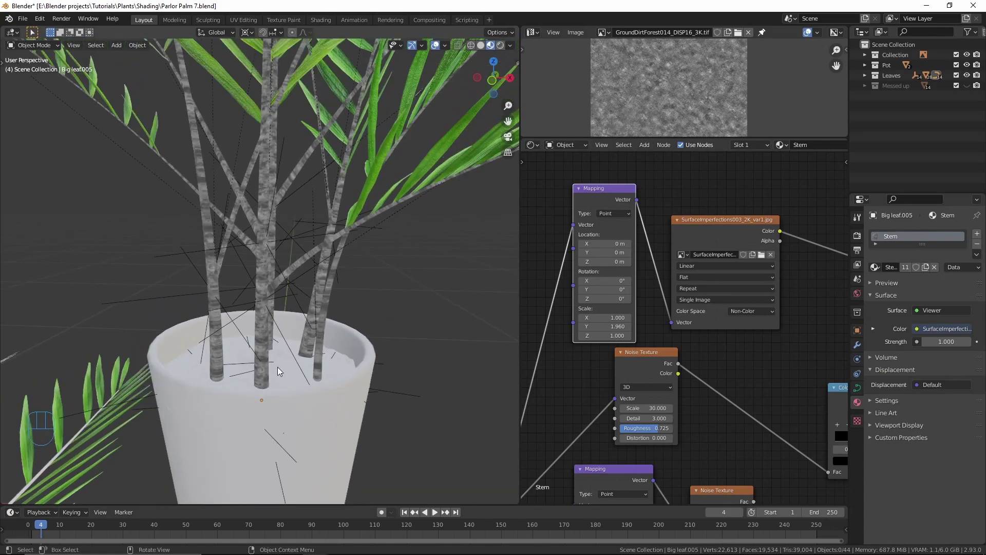
pyautogui.scroll(4, 276, 369)
pyautogui.scroll(-2, 711, 310)
pyautogui.scroll(3, 711, 311)
# Add a Gradient Texture node above the speckle ColorRamp in the Stem material.
pyautogui.hotkey('shift', 'a')
pyautogui.write('gra')
pyautogui.press('Return')
pyautogui.click(754, 291)
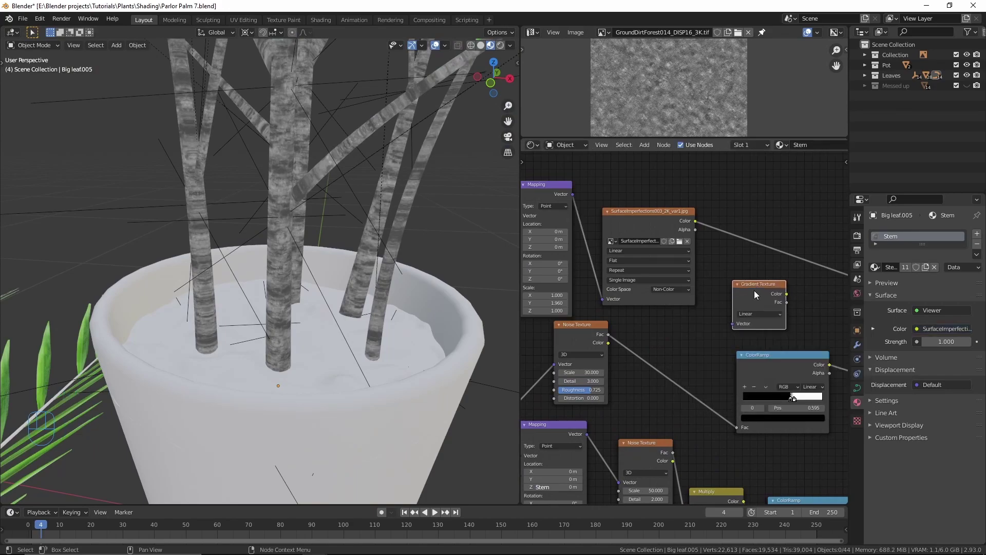
# Move the surface imperfections Mapping and image nodes up and arrange the Gradient Texture above the speckle Noise Texture.
pyautogui.scroll(-2, 754, 291)
pyautogui.moveTo(573, 198); pyautogui.dragTo(674, 273)
pyautogui.press('g')
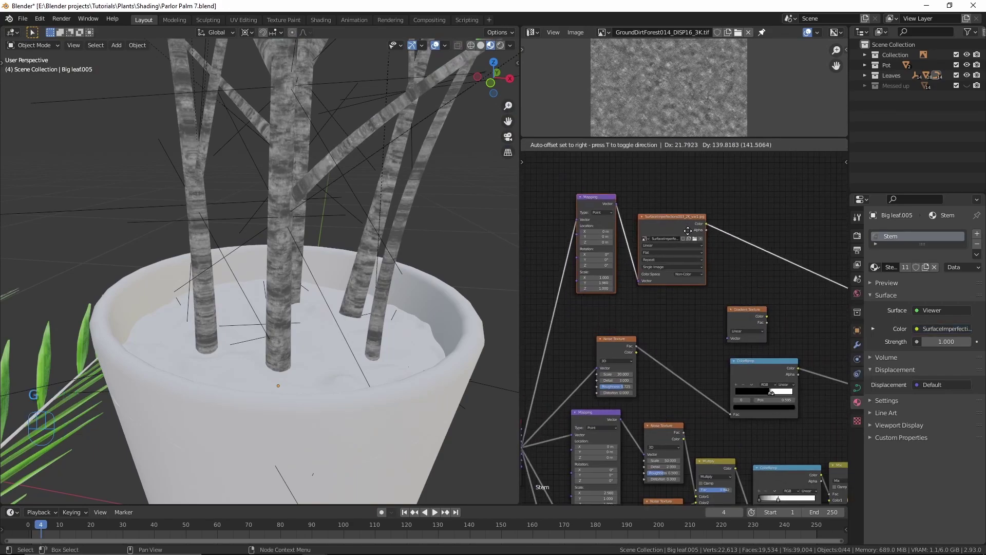
pyautogui.click(695, 205)
pyautogui.hotkey('alt', 'a')
pyautogui.moveTo(637, 346); pyautogui.dragTo(690, 363)
pyautogui.scroll(1, 760, 330)
pyautogui.moveTo(758, 323); pyautogui.dragTo(673, 309)
pyautogui.scroll(4, 672, 309)
pyautogui.moveTo(651, 303)
pyautogui.mouseDown(button='middle')
pyautogui.moveTo(683, 282)
pyautogui.moveTo(653, 299)
pyautogui.mouseUp(button='middle')
pyautogui.scroll(-2, 682, 283)
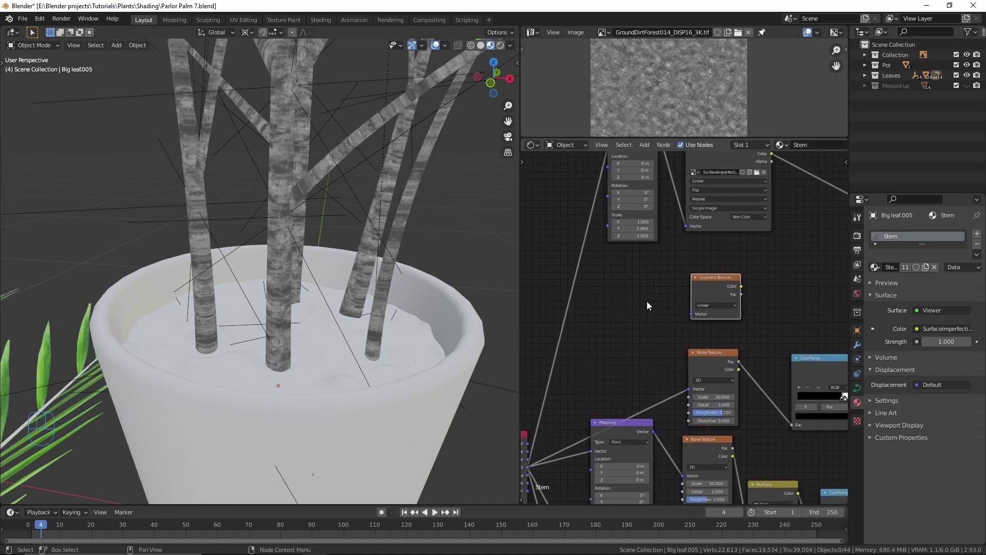
# Add a Mapping node for the Gradient Texture and connect it between the texture coordinates and the gradient's vector input.
pyautogui.hotkey('shift', 'a')
pyautogui.write('ma')
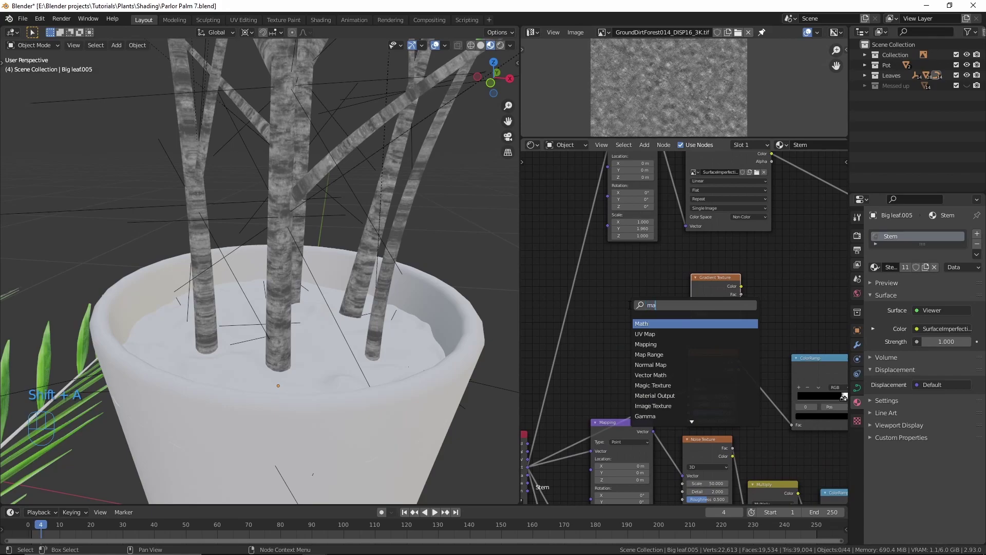
pyautogui.click(643, 344)
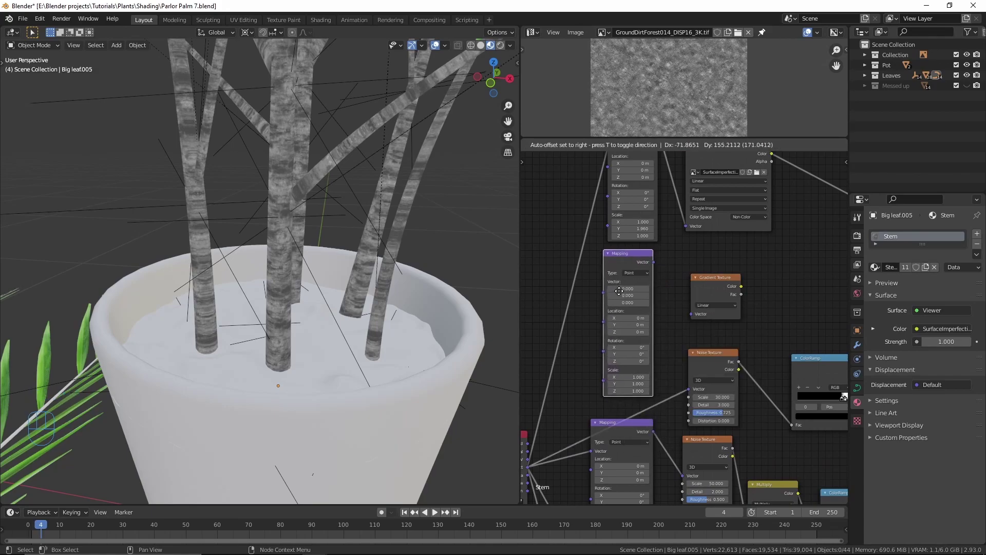
pyautogui.click(618, 289)
pyautogui.moveTo(654, 263); pyautogui.dragTo(692, 313)
pyautogui.moveTo(601, 359); pyautogui.dragTo(666, 299, button='middle')
pyautogui.moveTo(593, 408); pyautogui.dragTo(674, 220)
pyautogui.scroll(3, 767, 252)
pyautogui.moveTo(766, 252); pyautogui.dragTo(659, 320, button='middle')
pyautogui.scroll(-2, 660, 319)
pyautogui.scroll(-1, 683, 309)
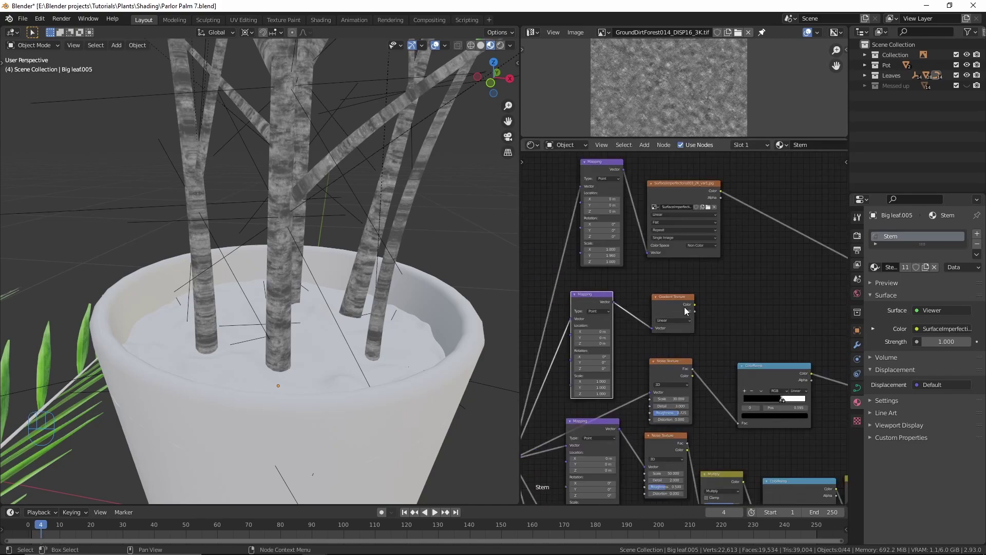
# Preview the Gradient Texture on the stems and set its Mapping's X location to -1 m.
pyautogui.keyDown('ctrl'); pyautogui.keyDown('shift'); pyautogui.click(673, 298); pyautogui.keyUp('shift'); pyautogui.keyUp('ctrl')
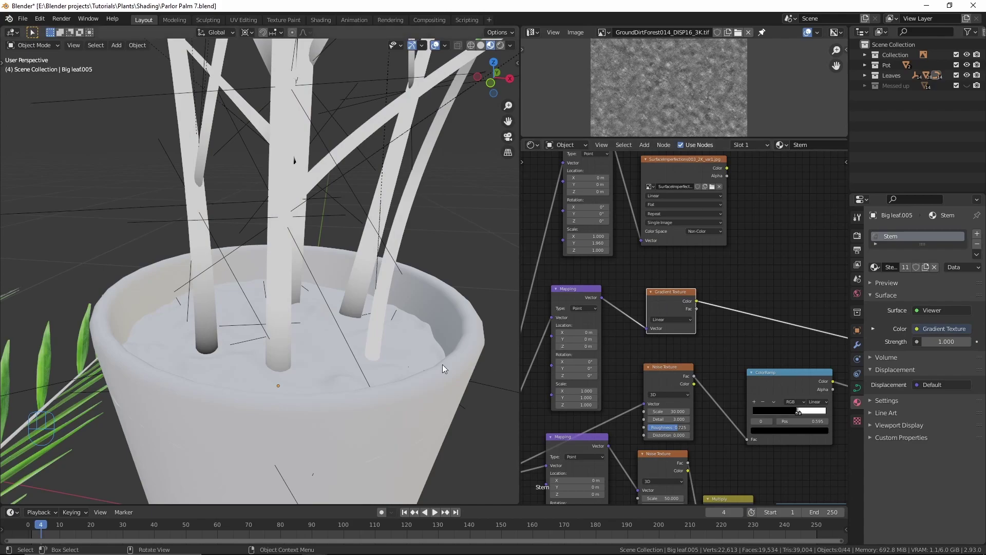
pyautogui.scroll(1, 238, 362)
pyautogui.scroll(6, 588, 333)
pyautogui.moveTo(589, 333); pyautogui.dragTo(622, 281, button='middle')
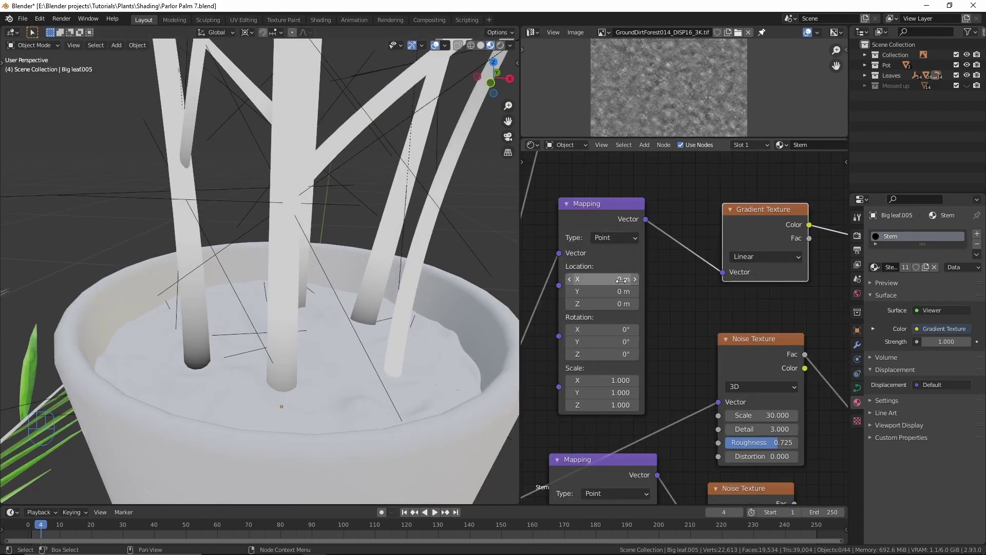
pyautogui.moveTo(601, 279)
pyautogui.keyDown('shift'); pyautogui.mouseDown()
pyautogui.moveTo(566, 279)
pyautogui.moveTo(604, 279)
pyautogui.mouseUp(); pyautogui.keyUp('shift')
# Combine the Gradient Texture and surface imperfections image in a new Mix node, placed beside them and expanded.
pyautogui.scroll(-9, 673, 274)
pyautogui.moveTo(695, 289); pyautogui.dragTo(658, 345, button='middle')
pyautogui.scroll(4, 648, 334)
pyautogui.keyDown('ctrl'); pyautogui.keyDown('shift'); pyautogui.moveTo(659, 345); pyautogui.dragTo(671, 264, button='right'); pyautogui.keyUp('shift'); pyautogui.keyUp('ctrl')
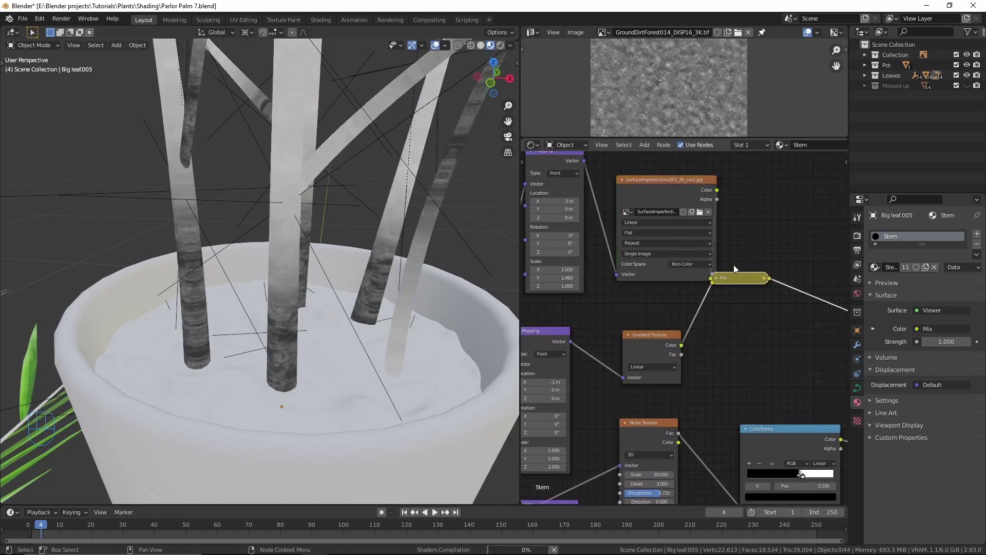
pyautogui.moveTo(723, 277); pyautogui.dragTo(706, 281, button='middle')
pyautogui.scroll(1, 704, 282)
pyautogui.moveTo(703, 282); pyautogui.dragTo(747, 290)
pyautogui.press('h')
# Set the new Mix node's blend mode to Multiply and its factor to 1.000.
pyautogui.moveTo(772, 305); pyautogui.dragTo(698, 306, button='middle')
pyautogui.click(741, 302)
pyautogui.click(743, 335)
pyautogui.scroll(1, 742, 335)
pyautogui.moveTo(709, 305); pyautogui.dragTo(730, 299)
pyautogui.scroll(-1, 359, 280)
pyautogui.scroll(-1, 359, 279)
# Inspect the multiplied mask near the pot, then preview the Gradient Texture alone on the stems.
pyautogui.keyDown('shift'); pyautogui.moveTo(359, 279); pyautogui.dragTo(340, 312, button='middle'); pyautogui.keyUp('shift')
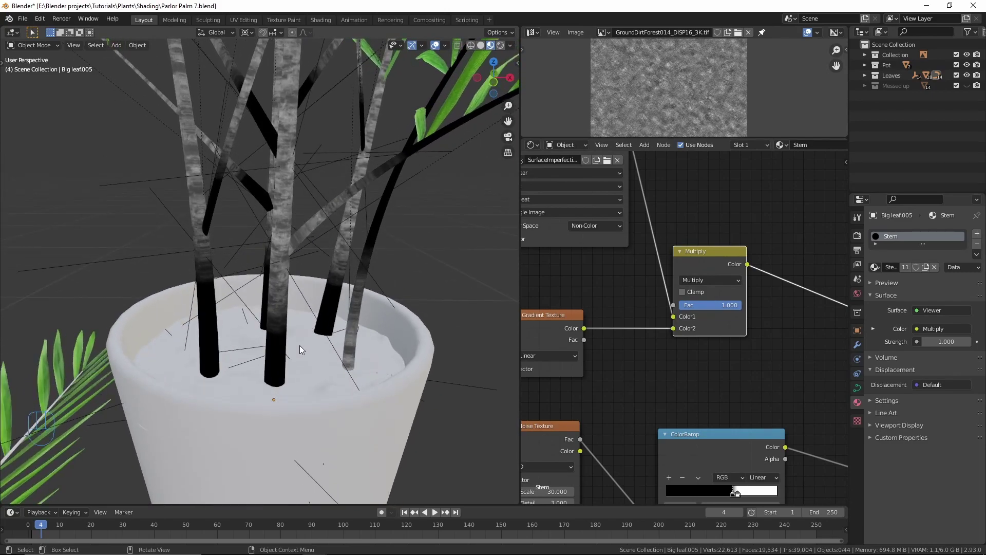
pyautogui.scroll(-4, 623, 300)
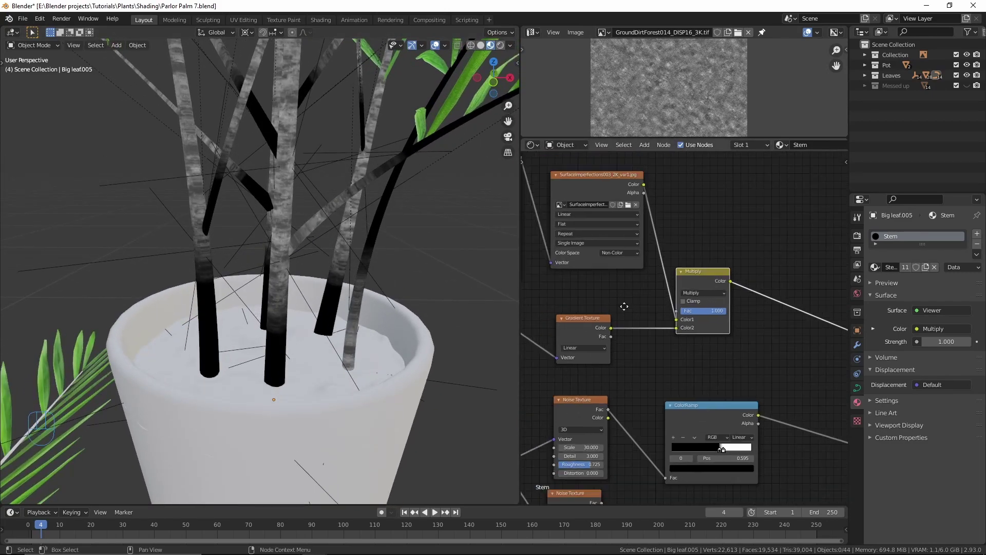
pyautogui.moveTo(625, 307); pyautogui.dragTo(717, 286, button='middle')
pyautogui.scroll(1, 588, 324)
pyautogui.moveTo(588, 324); pyautogui.dragTo(649, 313, button='middle')
pyautogui.keyDown('ctrl'); pyautogui.keyDown('shift'); pyautogui.click(683, 281); pyautogui.keyUp('shift'); pyautogui.keyUp('ctrl')
pyautogui.keyDown('shift'); pyautogui.moveTo(333, 357); pyautogui.dragTo(332, 349, button='middle'); pyautogui.keyUp('shift')
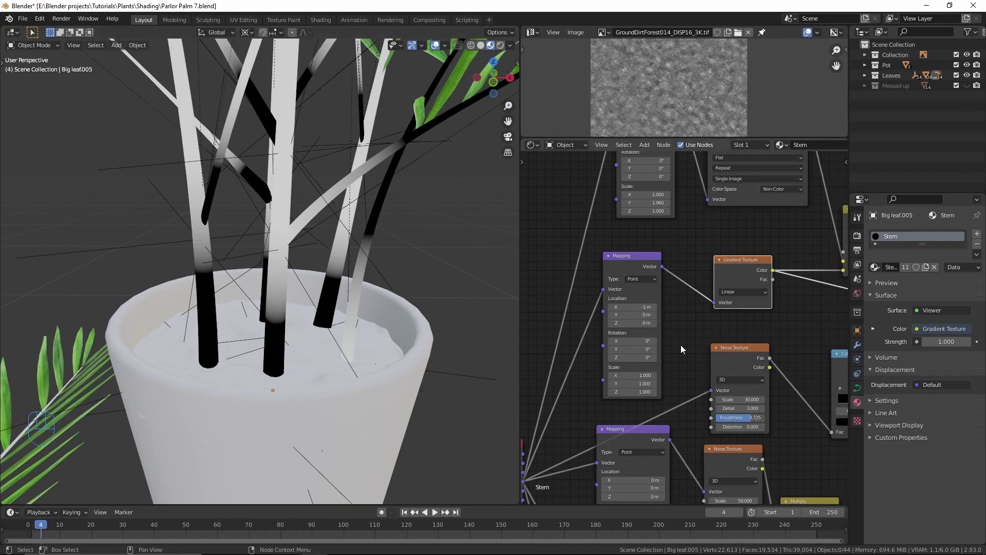
# Flip the gradient by setting its Mapping's X location to 1 m and all scale values to -1.000.
pyautogui.scroll(3, 623, 315)
pyautogui.moveTo(623, 315); pyautogui.dragTo(616, 275, button='middle')
pyautogui.scroll(3, 610, 286)
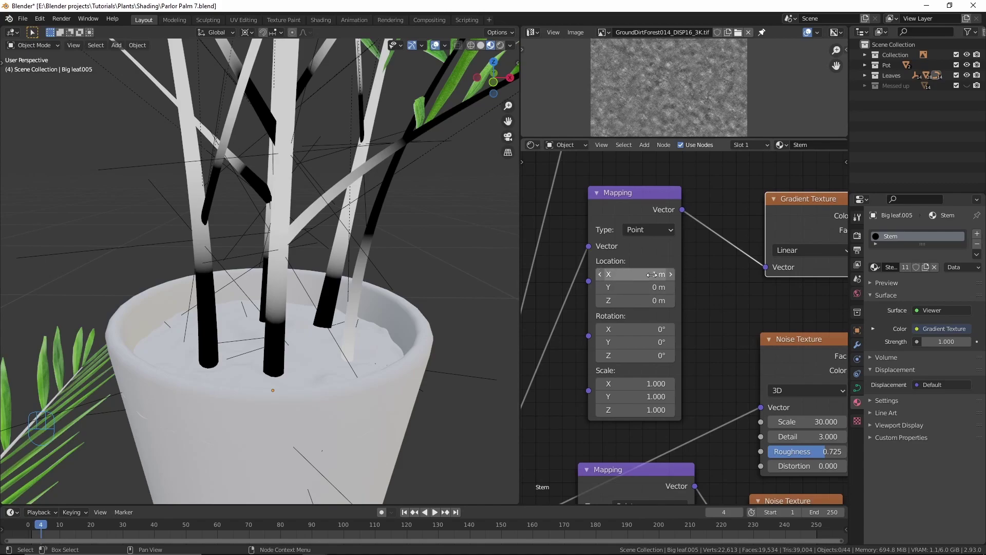
pyautogui.click(620, 274)
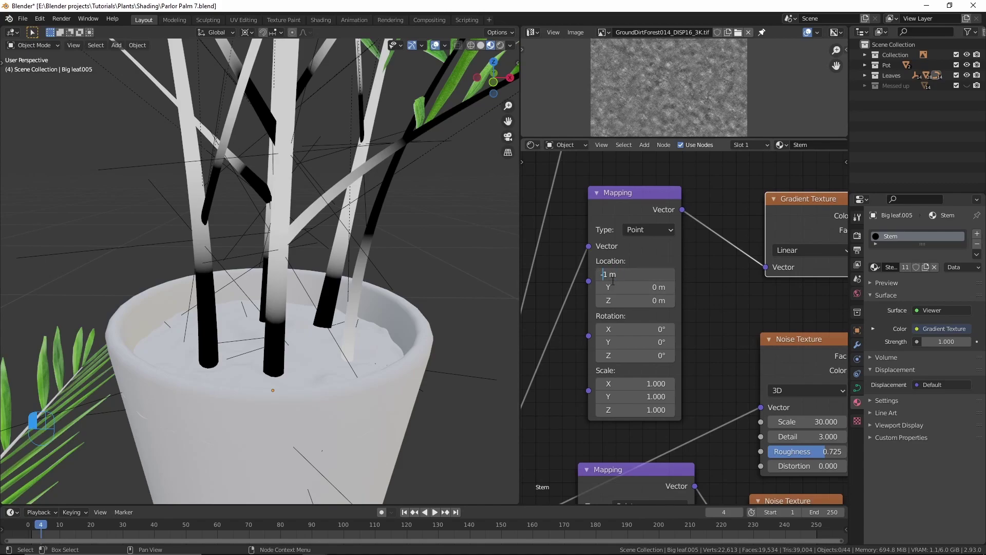
pyautogui.press('Return')
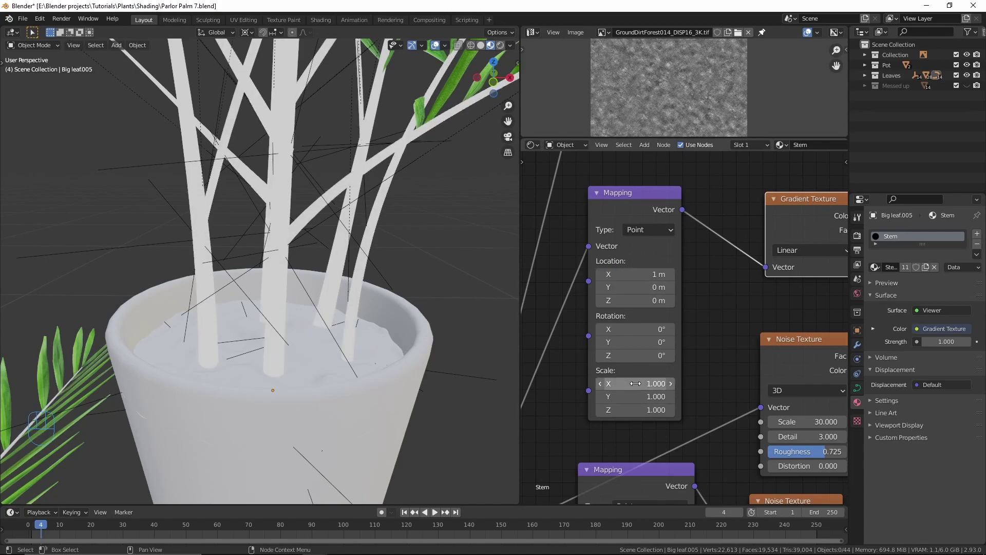
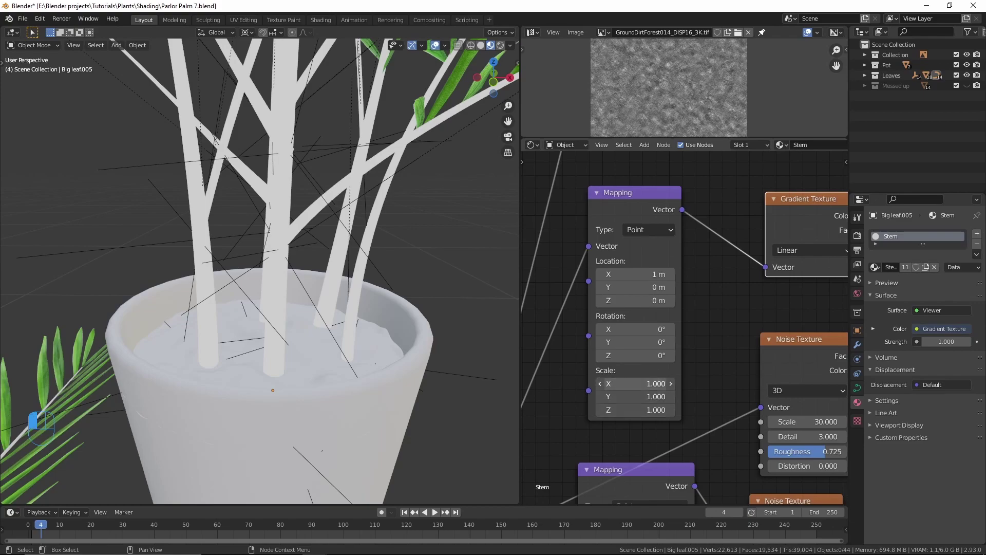
pyautogui.moveTo(618, 389); pyautogui.dragTo(618, 410)
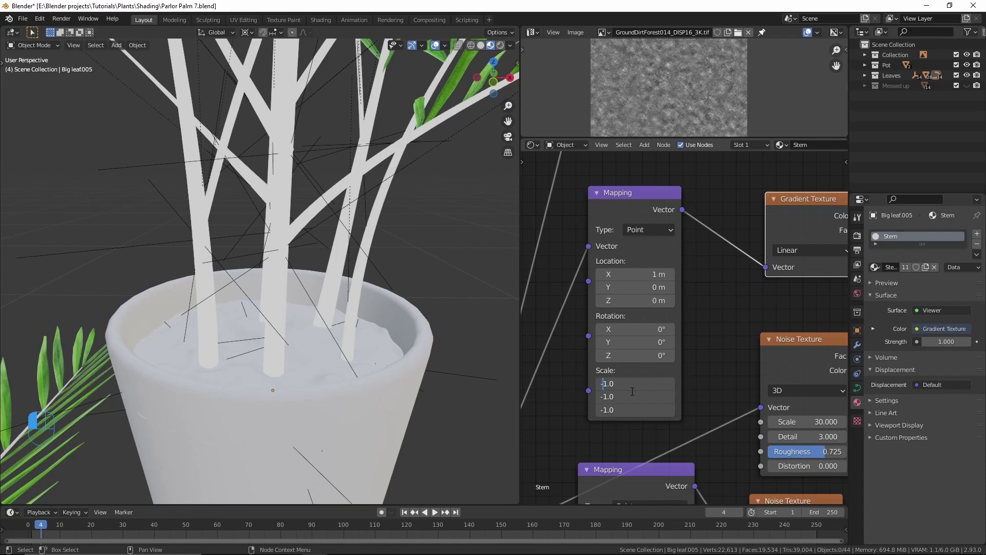
pyautogui.write('-')
pyautogui.press('Return')
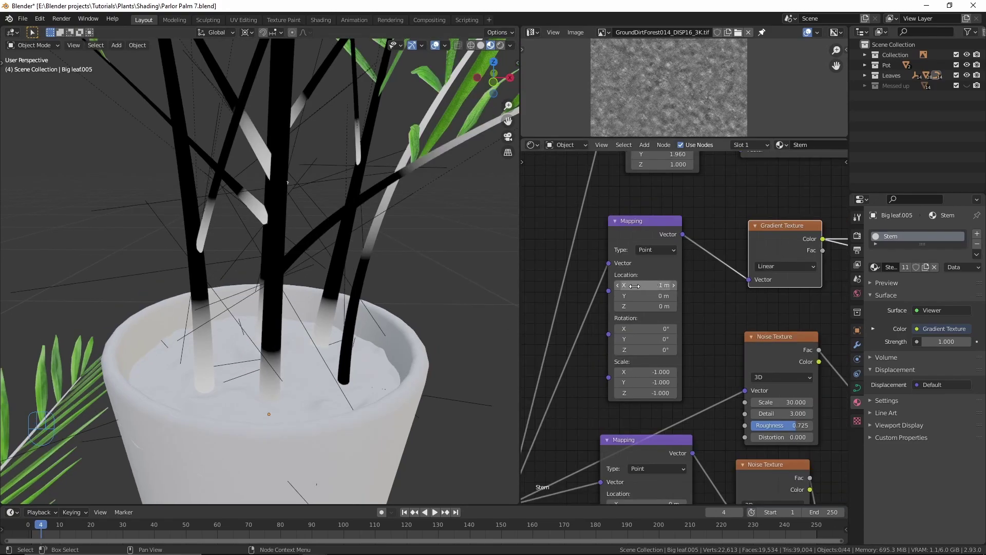
# Fine-tune the gradient Mapping's X location and preview the Multiply result at the stem bases.
pyautogui.keyDown('shift'); pyautogui.moveTo(634, 286); pyautogui.dragTo(663, 286); pyautogui.keyUp('shift')
pyautogui.scroll(-6, 719, 279)
pyautogui.moveTo(832, 226); pyautogui.dragTo(640, 273, button='middle')
pyautogui.scroll(3, 661, 282)
pyautogui.keyDown('ctrl'); pyautogui.keyDown('shift'); pyautogui.click(674, 255); pyautogui.keyUp('shift'); pyautogui.keyUp('ctrl')
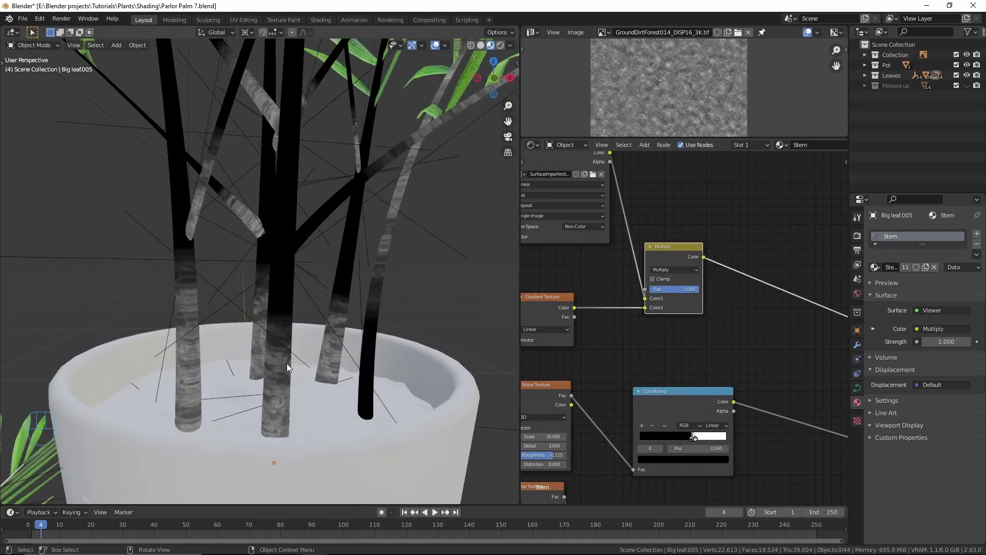
pyautogui.moveTo(309, 376); pyautogui.dragTo(346, 245, button='middle')
pyautogui.moveTo(347, 332); pyautogui.dragTo(331, 322, button='middle')
pyautogui.scroll(-6, 676, 333)
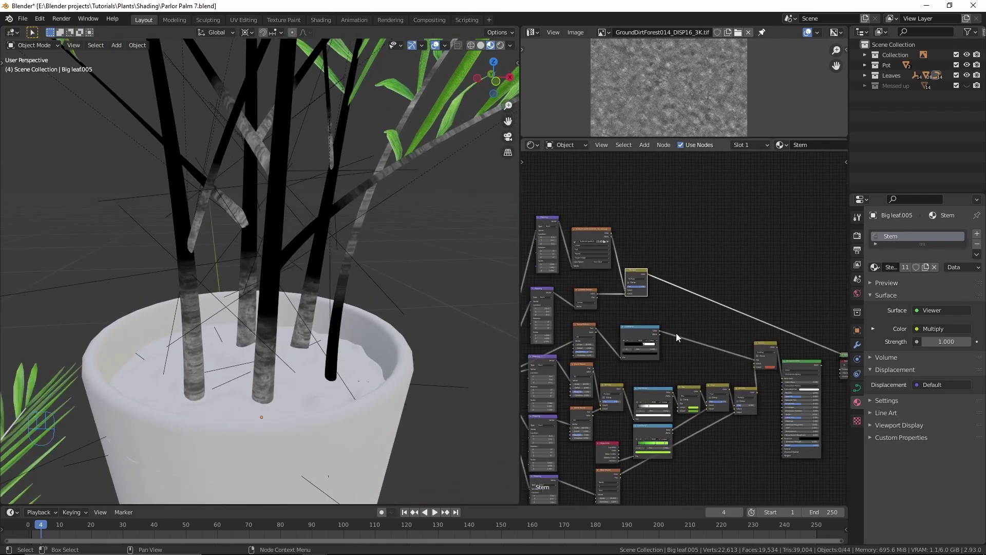
# Move all the texture and color nodes away from the Principled BSDF to make room.
pyautogui.moveTo(541, 221); pyautogui.dragTo(760, 454)
pyautogui.press('g')
pyautogui.click(679, 454)
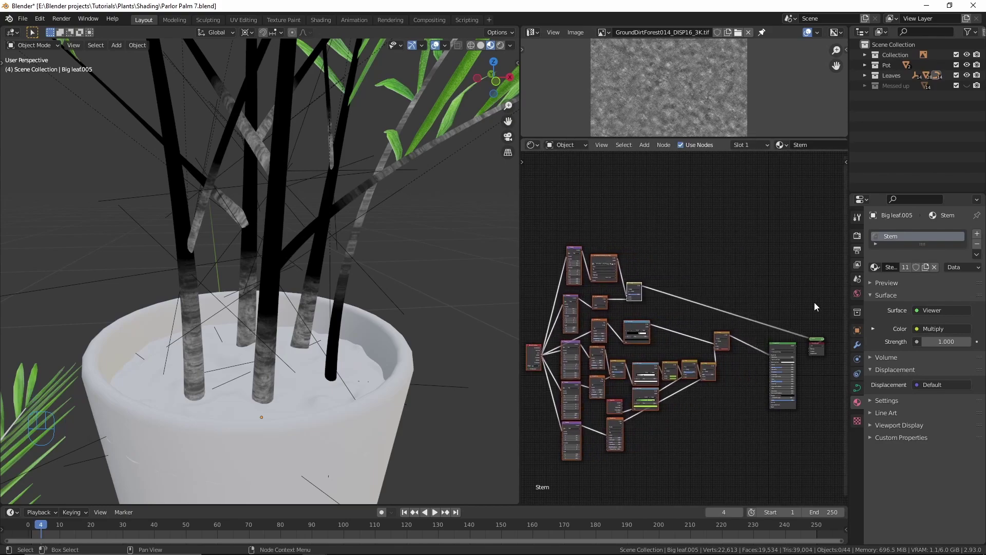
# Insert a MixRGB node between the Overlay node and the Principled BSDF's base color.
pyautogui.scroll(3, 727, 324)
pyautogui.scroll(2, 753, 318)
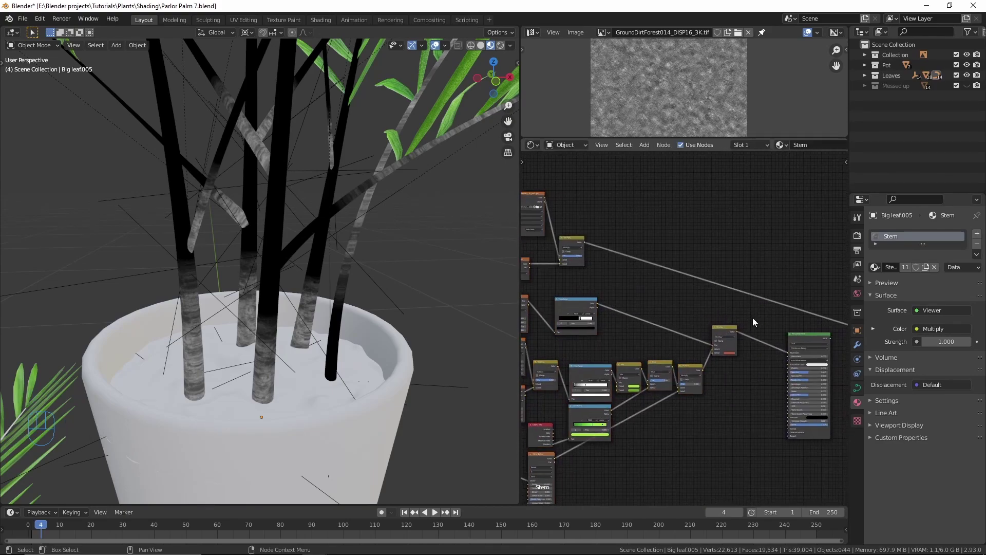
pyautogui.hotkey('shift', 'a')
pyautogui.click(770, 309)
pyautogui.write('mi')
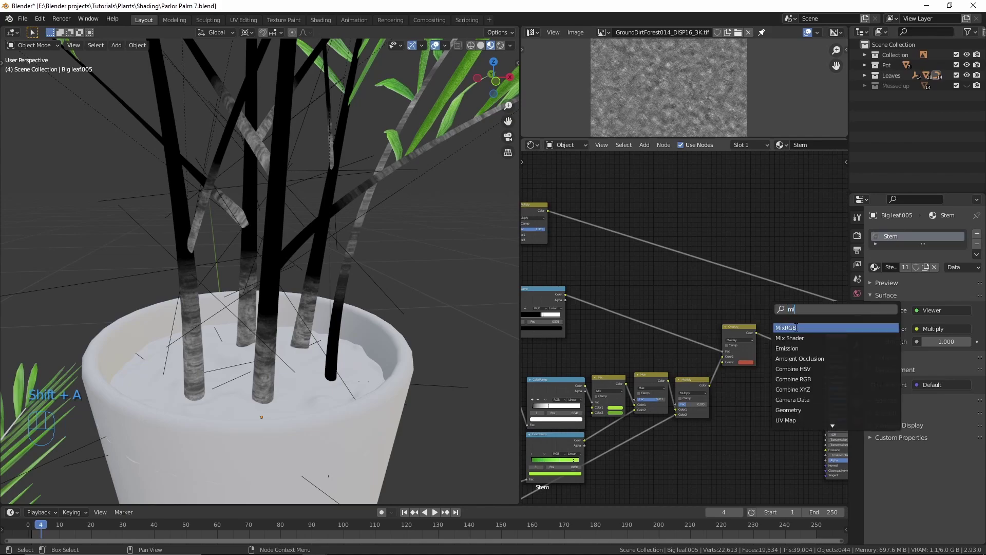
pyautogui.click(797, 328)
pyautogui.click(803, 329)
# Connect the surface imperfections Multiply output to the new Mix node's factor and preview the mix on the stems.
pyautogui.moveTo(685, 259); pyautogui.dragTo(700, 268, button='middle')
pyautogui.moveTo(565, 220); pyautogui.dragTo(791, 343)
pyautogui.moveTo(804, 323); pyautogui.dragTo(751, 297, button='middle')
pyautogui.scroll(3, 751, 297)
pyautogui.keyDown('ctrl'); pyautogui.keyDown('shift'); pyautogui.click(752, 301); pyautogui.keyUp('shift'); pyautogui.keyUp('ctrl')
pyautogui.scroll(3, 752, 301)
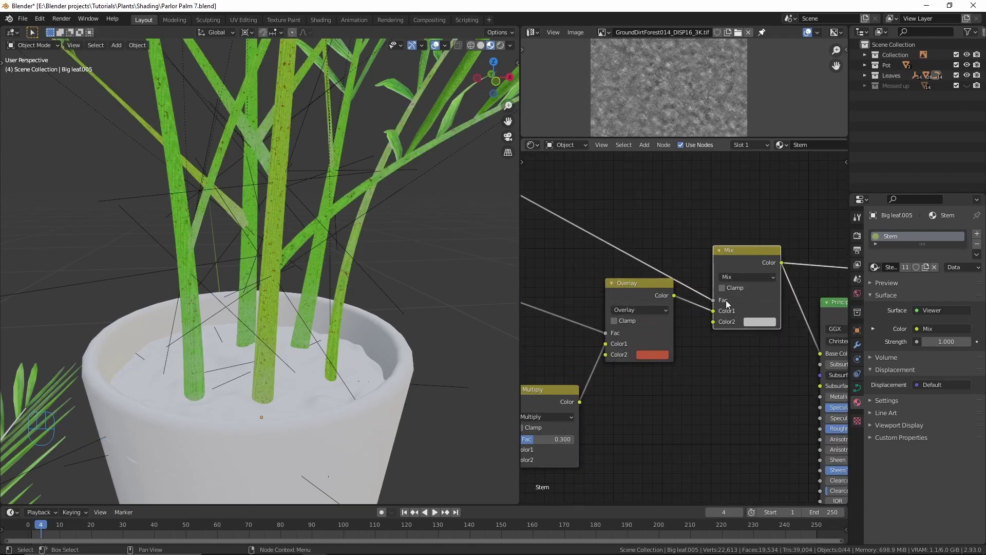
# Set the new Mix node's Color2 to a dark reddish brown with hue 0.025, saturation 0.886 and value 0.166.
pyautogui.click(772, 317)
pyautogui.moveTo(793, 212); pyautogui.dragTo(798, 220)
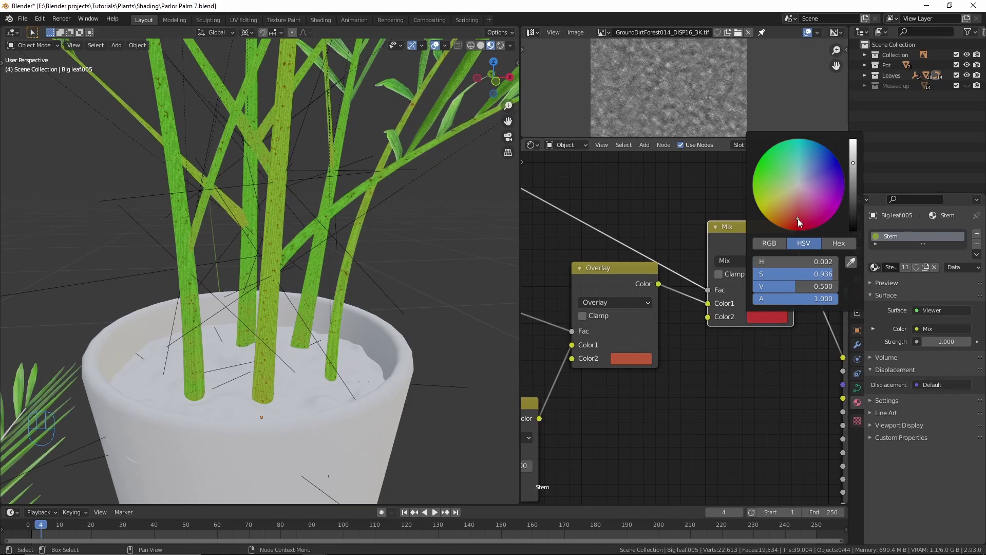
pyautogui.moveTo(850, 199); pyautogui.dragTo(853, 190)
pyautogui.moveTo(798, 218); pyautogui.dragTo(791, 214)
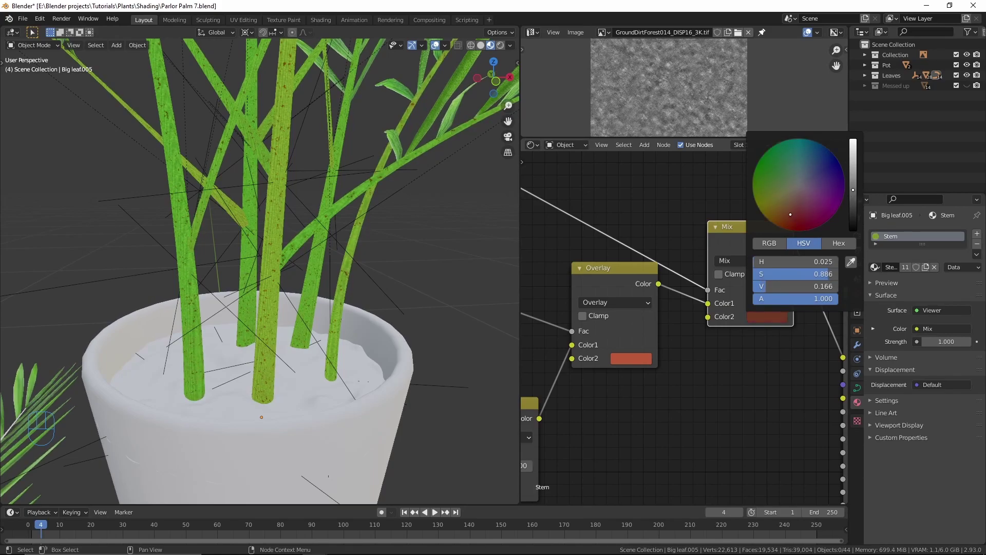
pyautogui.moveTo(727, 357); pyautogui.dragTo(699, 389, button='middle')
# Insert a ColorRamp between the surface imperfections Multiply node and the new Mix node's factor.
pyautogui.scroll(-6, 681, 329)
pyautogui.moveTo(668, 294); pyautogui.dragTo(644, 257, button='middle')
pyautogui.hotkey('shift', 'a')
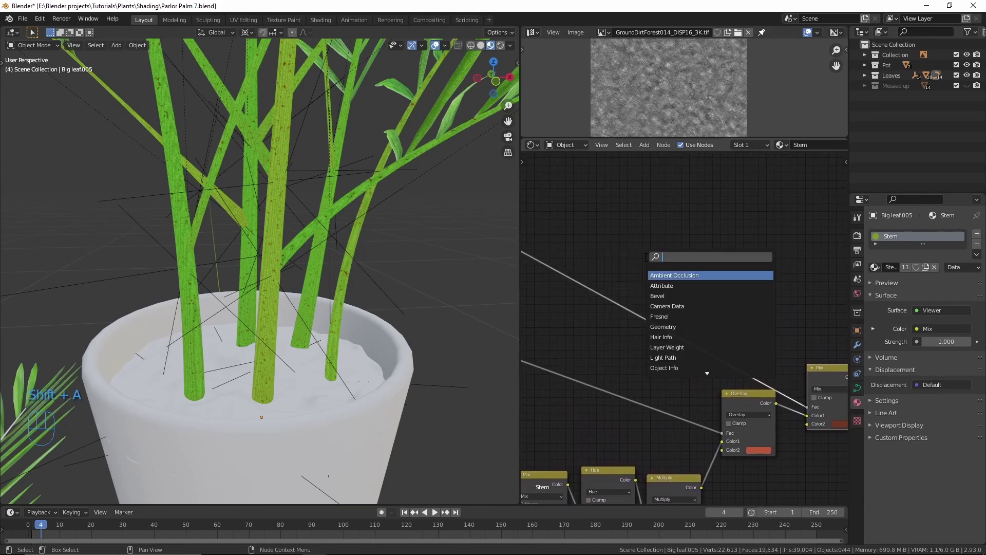
pyautogui.write('color')
pyautogui.press('Return')
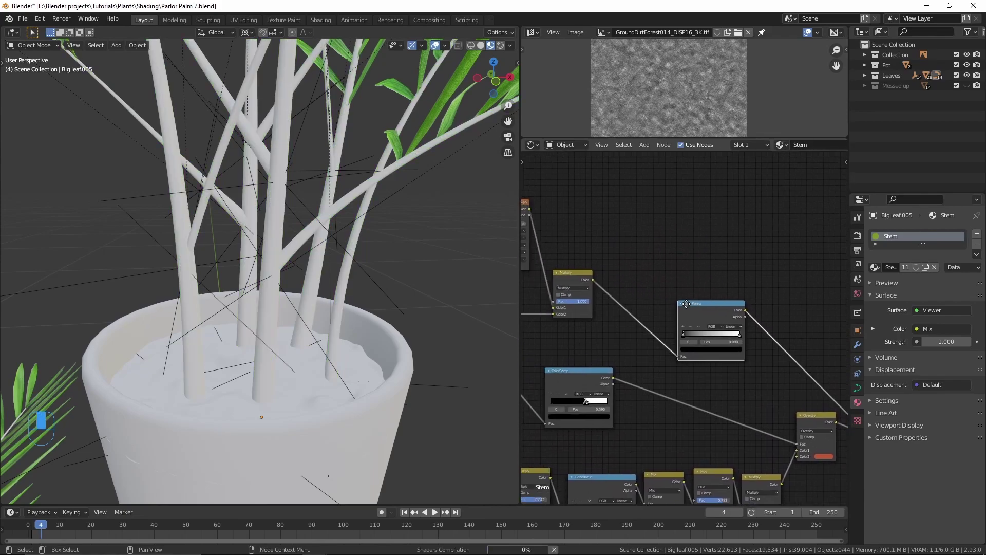
pyautogui.click(670, 269)
# Preview the new ColorRamp and sharpen the mask by moving its white stop near the black stop, set at 0.032.
pyautogui.scroll(2, 671, 273)
pyautogui.keyDown('ctrl'); pyautogui.keyDown('shift'); pyautogui.click(660, 251); pyautogui.keyUp('shift'); pyautogui.keyUp('ctrl')
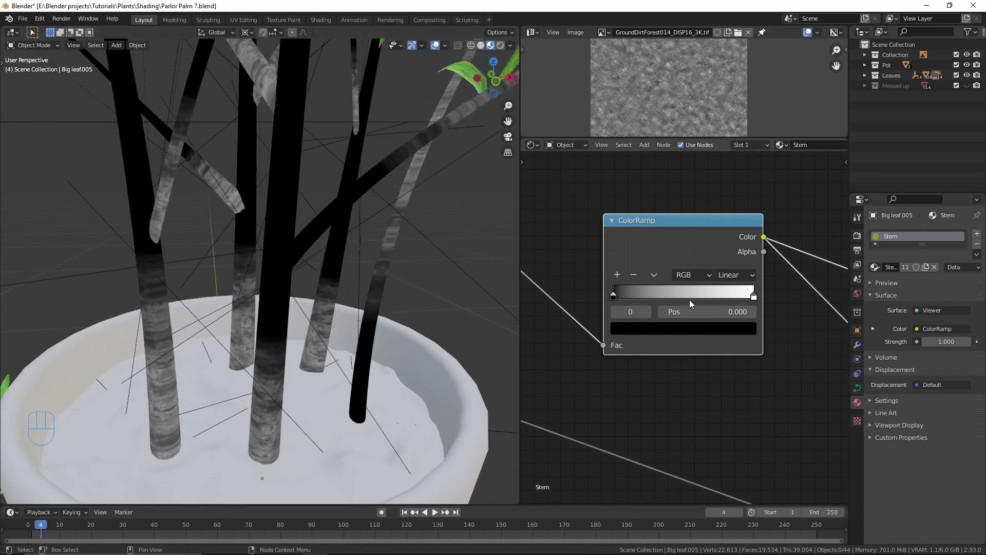
pyautogui.moveTo(756, 297); pyautogui.dragTo(612, 295)
pyautogui.scroll(1, 628, 308)
pyautogui.click(608, 297)
pyautogui.scroll(-3, 685, 324)
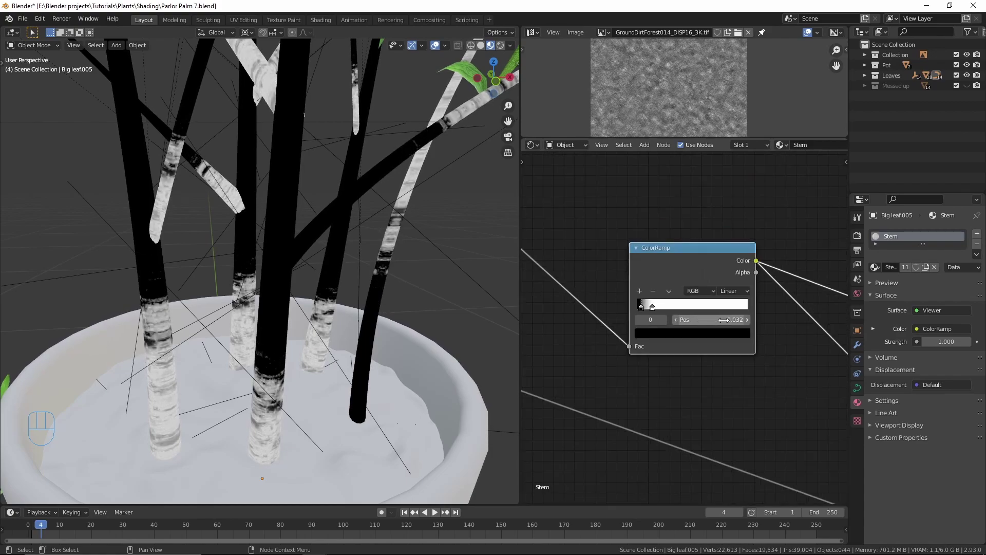
# Preview the new Mix node on the stems and change its blend mode to Overlay.
pyautogui.moveTo(830, 382); pyautogui.dragTo(644, 249, button='middle')
pyautogui.keyDown('ctrl'); pyautogui.keyDown('shift'); pyautogui.click(684, 277); pyautogui.keyUp('shift'); pyautogui.keyUp('ctrl')
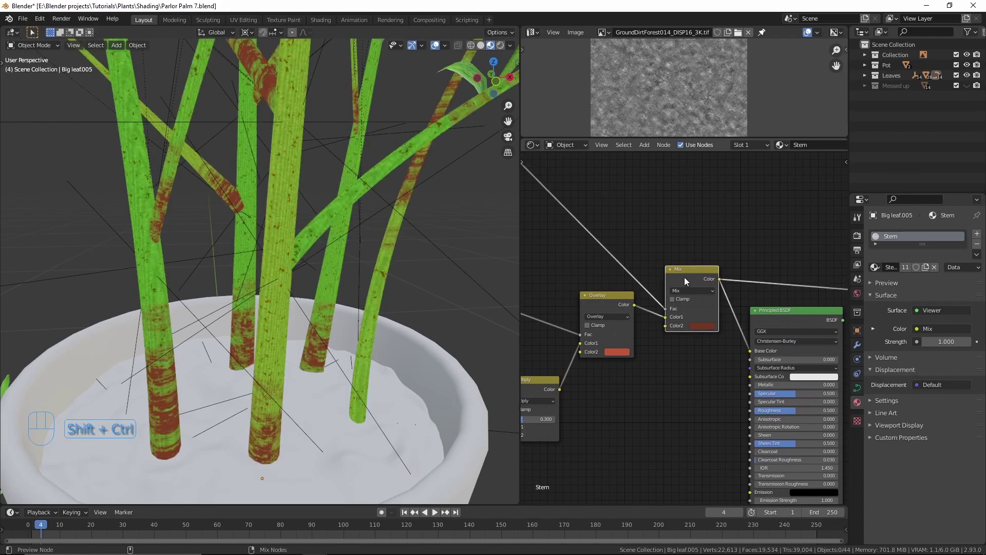
pyautogui.keyDown('shift'); pyautogui.moveTo(297, 415); pyautogui.dragTo(296, 344, button='middle'); pyautogui.keyUp('shift')
pyautogui.scroll(2, 311, 344)
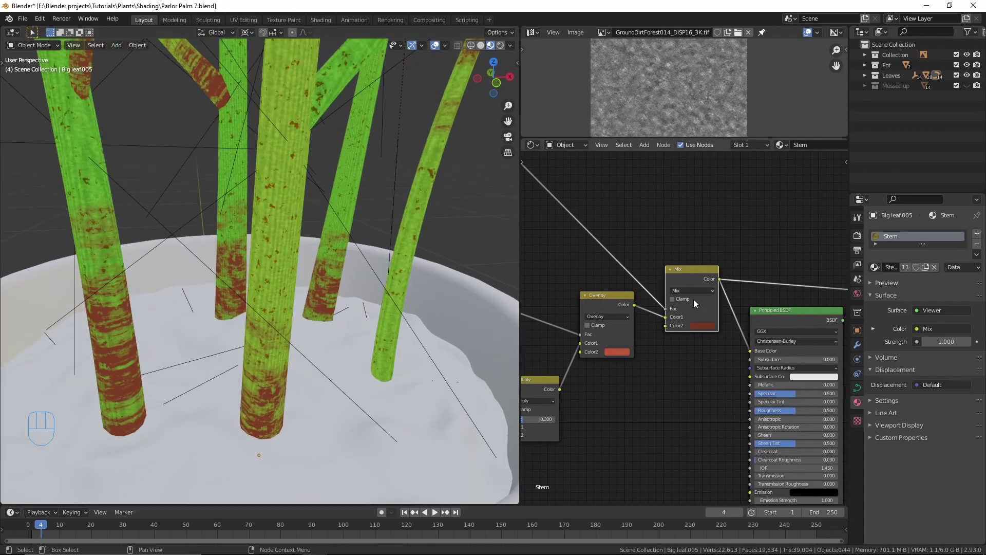
pyautogui.click(689, 291)
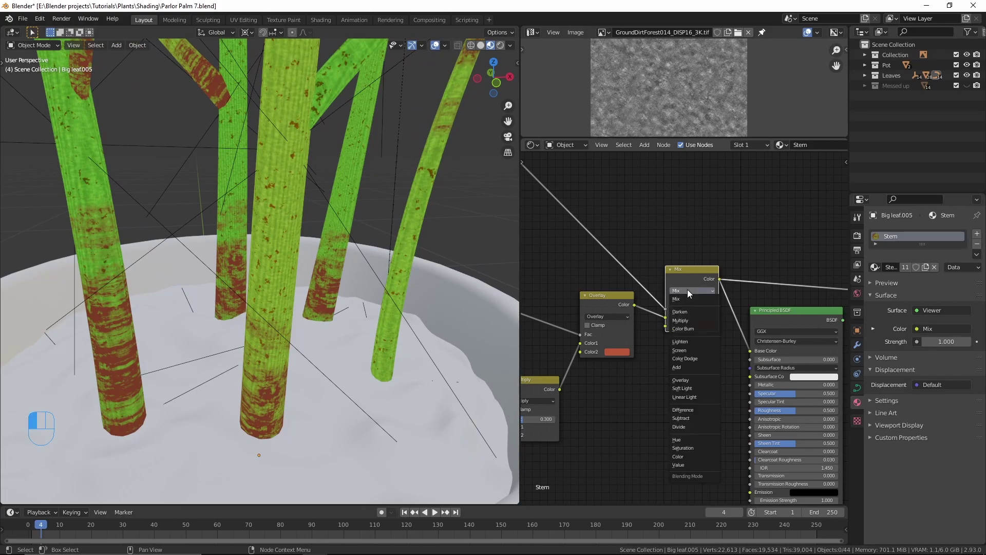
pyautogui.click(709, 380)
pyautogui.scroll(1, 704, 340)
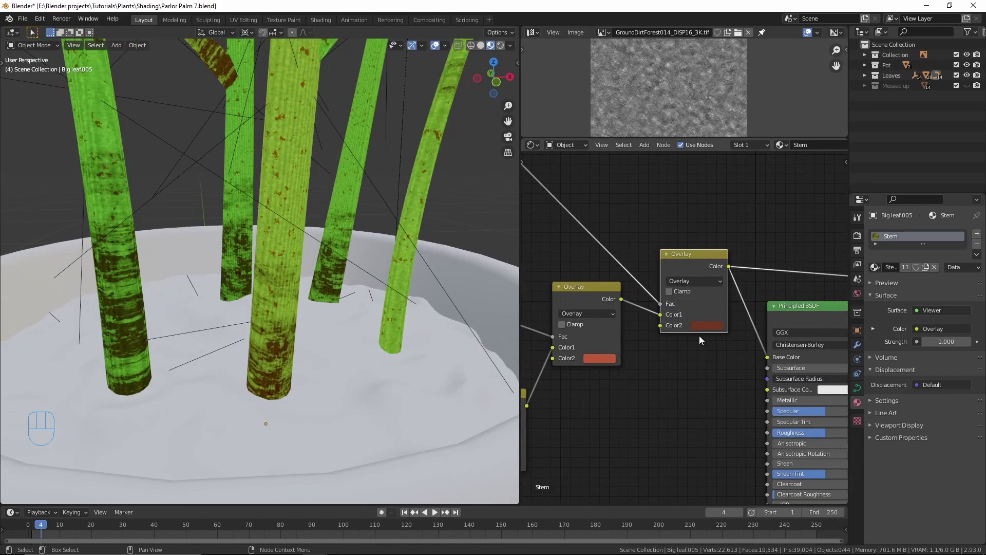
# Darken the white stop of the surface imperfections ColorRamp to a value of 0.805.
pyautogui.scroll(-5, 701, 327)
pyautogui.moveTo(683, 334); pyautogui.dragTo(755, 399, button='middle')
pyautogui.moveTo(621, 313); pyautogui.dragTo(729, 385, button='middle')
pyautogui.scroll(8, 682, 373)
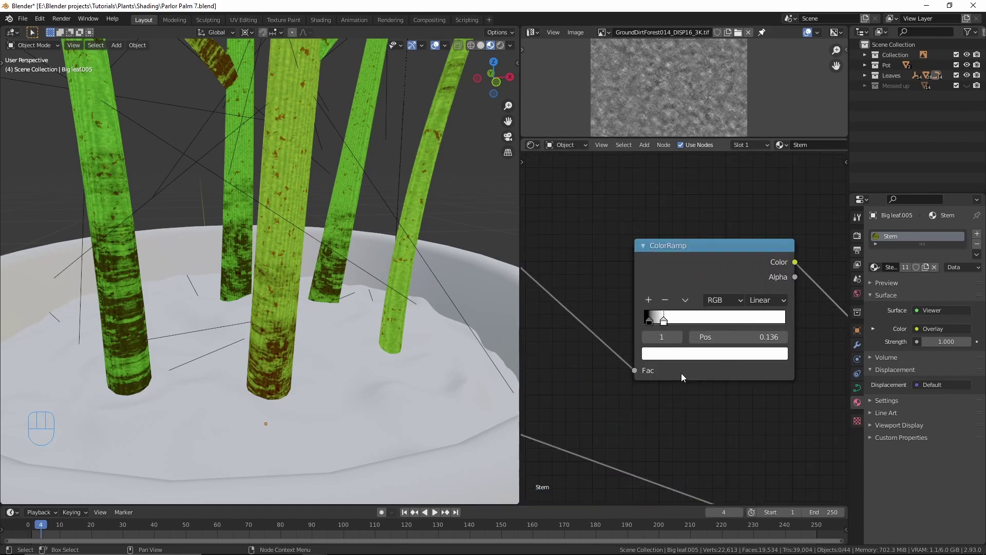
pyautogui.click(694, 354)
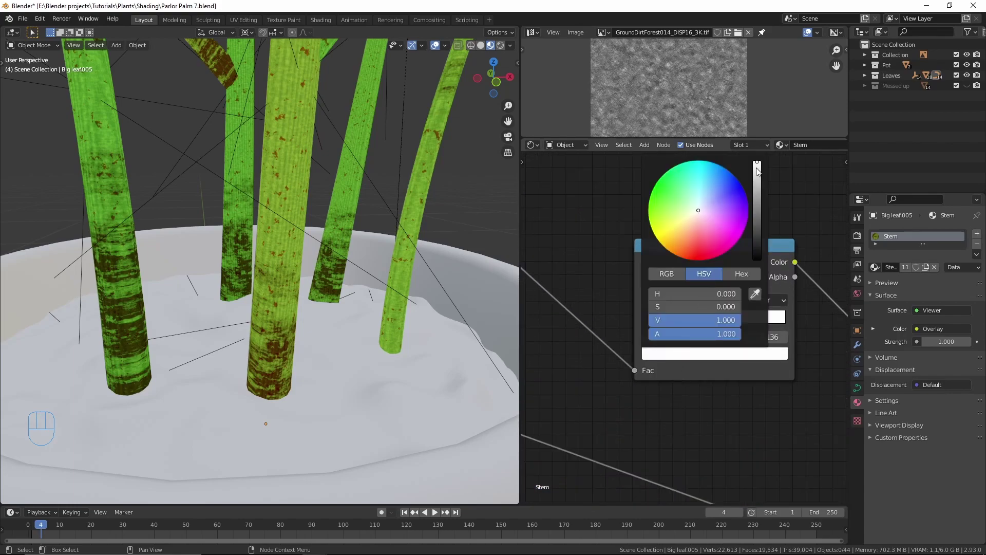
pyautogui.moveTo(756, 169); pyautogui.dragTo(757, 167)
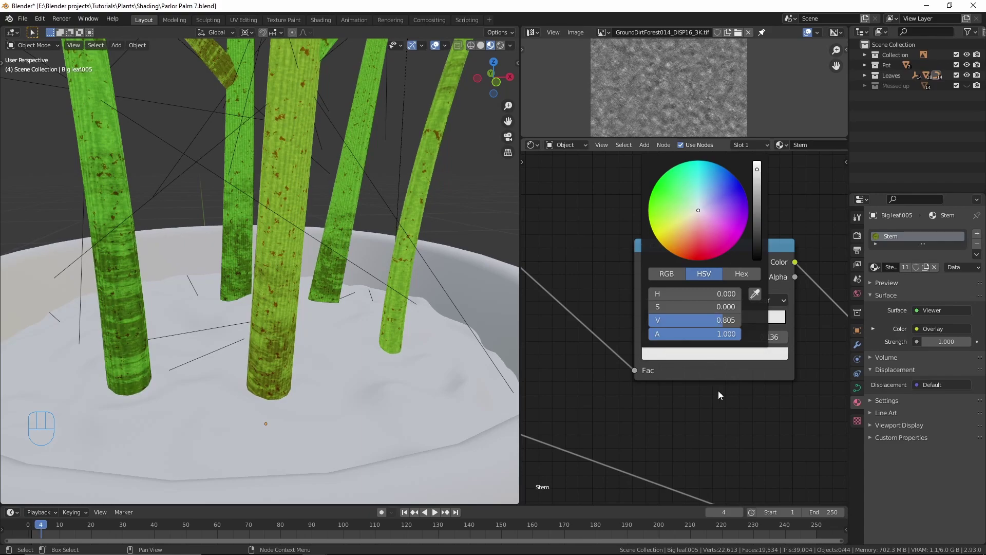
# Preview the Principled BSDF on the stems and set the imperfections ColorRamp's white stop to a value of 0.864.
pyautogui.scroll(-10, 762, 388)
pyautogui.moveTo(754, 383)
pyautogui.mouseDown(button='middle')
pyautogui.moveTo(569, 292)
pyautogui.moveTo(736, 328)
pyautogui.mouseUp(button='middle')
pyautogui.keyDown('ctrl'); pyautogui.keyDown('shift'); pyautogui.click(767, 335); pyautogui.keyUp('shift'); pyautogui.keyUp('ctrl')
pyautogui.scroll(3, 686, 331)
pyautogui.moveTo(623, 276); pyautogui.dragTo(630, 321, button='middle')
pyautogui.click(630, 321)
pyautogui.moveTo(702, 163); pyautogui.dragTo(701, 159)
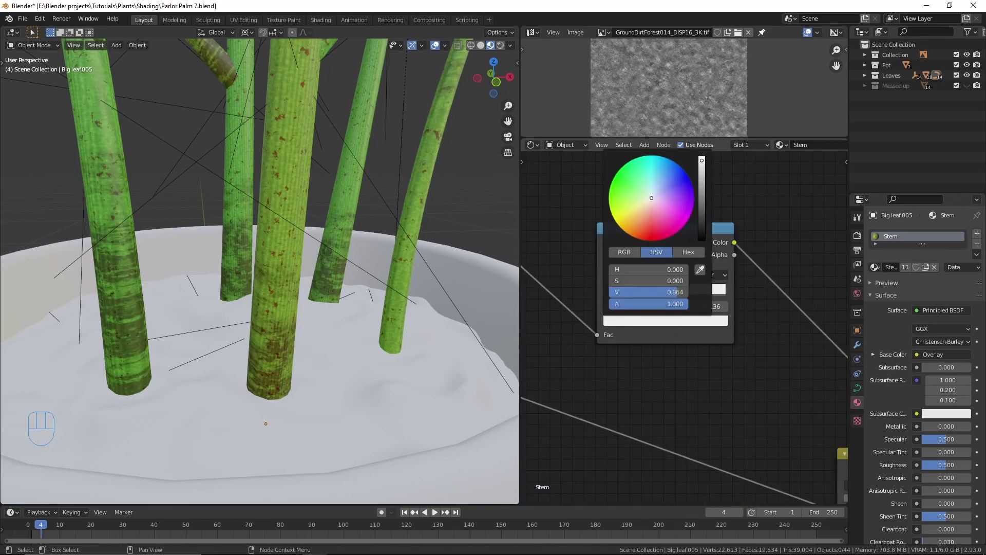
# Set the Hue node's factor to 0.575 and save the file.
pyautogui.scroll(-4, 597, 380)
pyautogui.moveTo(580, 306)
pyautogui.mouseDown(button='middle')
pyautogui.moveTo(577, 350)
pyautogui.moveTo(658, 246)
pyautogui.mouseUp(button='middle')
pyautogui.moveTo(617, 314)
pyautogui.mouseDown(button='middle')
pyautogui.moveTo(707, 279)
pyautogui.moveTo(645, 302)
pyautogui.mouseUp(button='middle')
pyautogui.scroll(4, 707, 330)
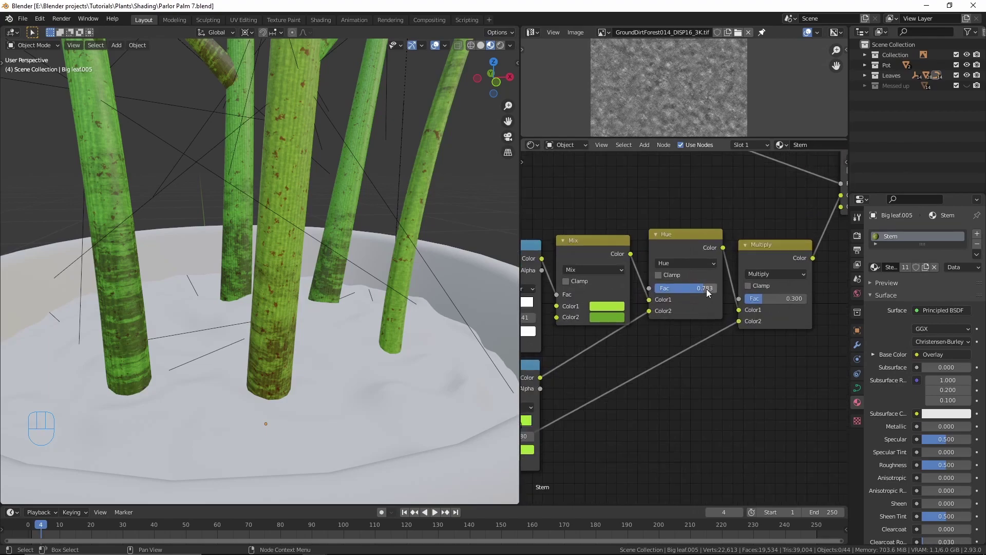
pyautogui.moveTo(707, 289); pyautogui.dragTo(750, 287, button='middle')
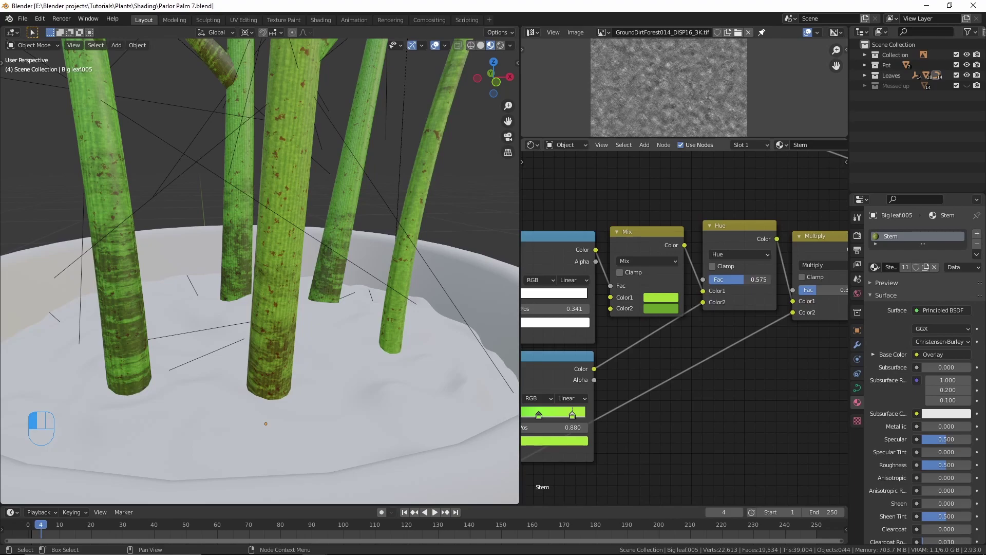
pyautogui.scroll(-6, 657, 354)
pyautogui.moveTo(783, 202); pyautogui.dragTo(556, 279, button='middle')
pyautogui.scroll(2, 628, 293)
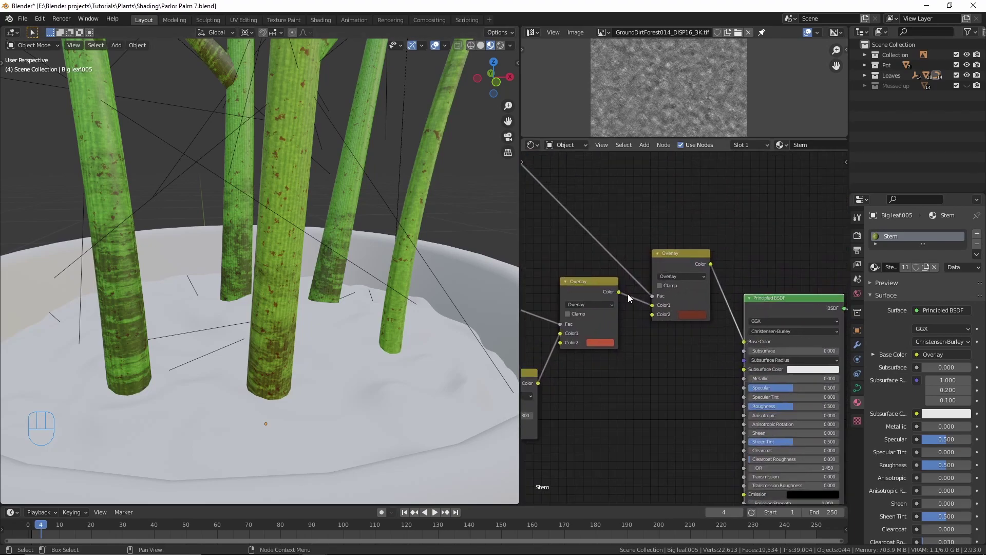
pyautogui.moveTo(651, 300); pyautogui.dragTo(677, 314, button='middle')
pyautogui.hotkey('ctrl', 's')
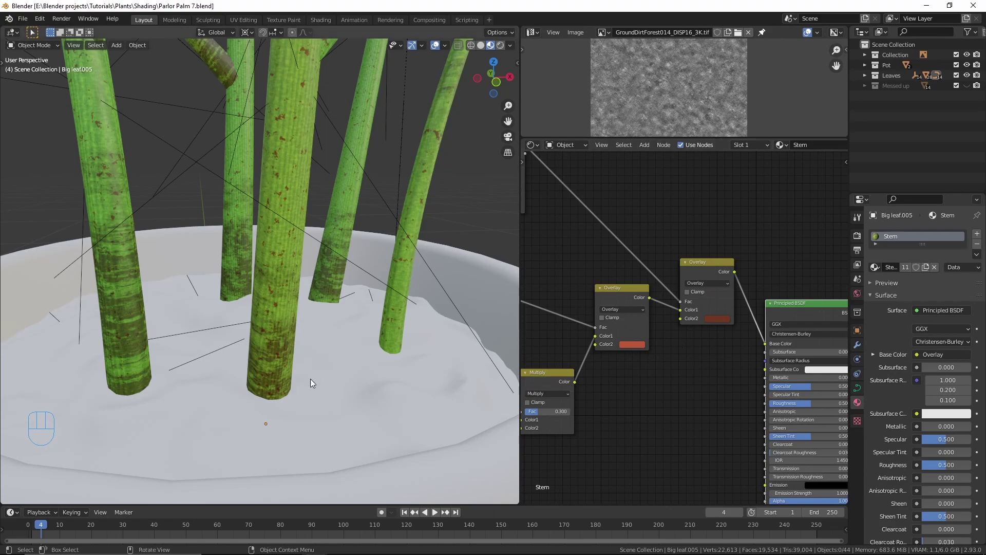
# Copy the speckle Overlay node's red Color2 to the Color2 of the surface imperfections Overlay node.
pyautogui.scroll(1, 223, 362)
pyautogui.moveTo(239, 381); pyautogui.dragTo(231, 379, button='middle')
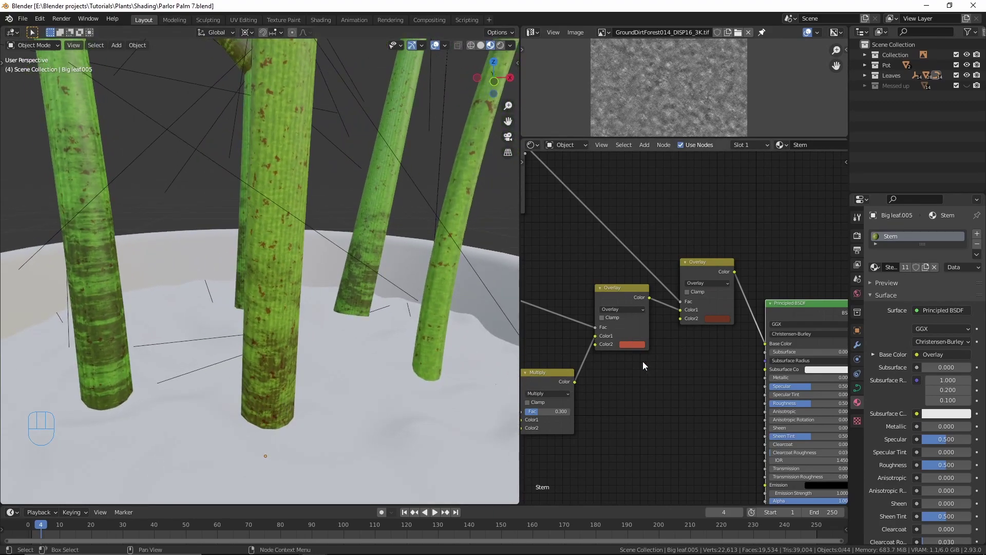
pyautogui.scroll(1, 623, 350)
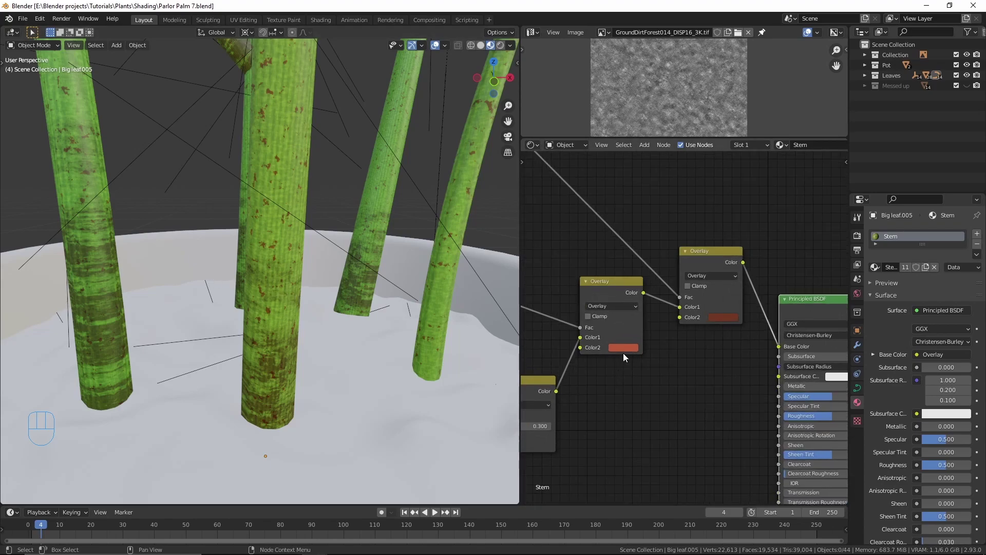
pyautogui.hotkey('ctrl', 'c')
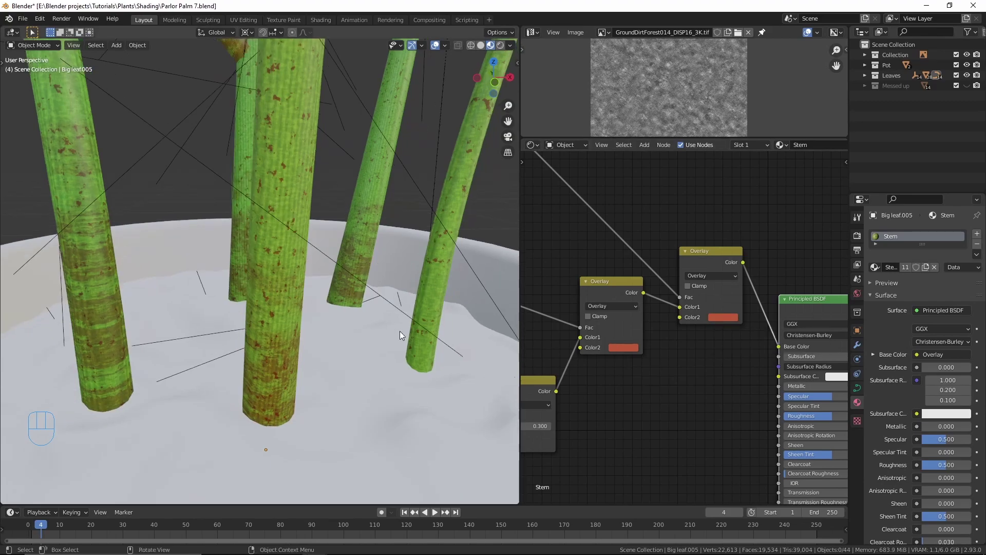
pyautogui.scroll(1, 689, 334)
pyautogui.click(732, 314)
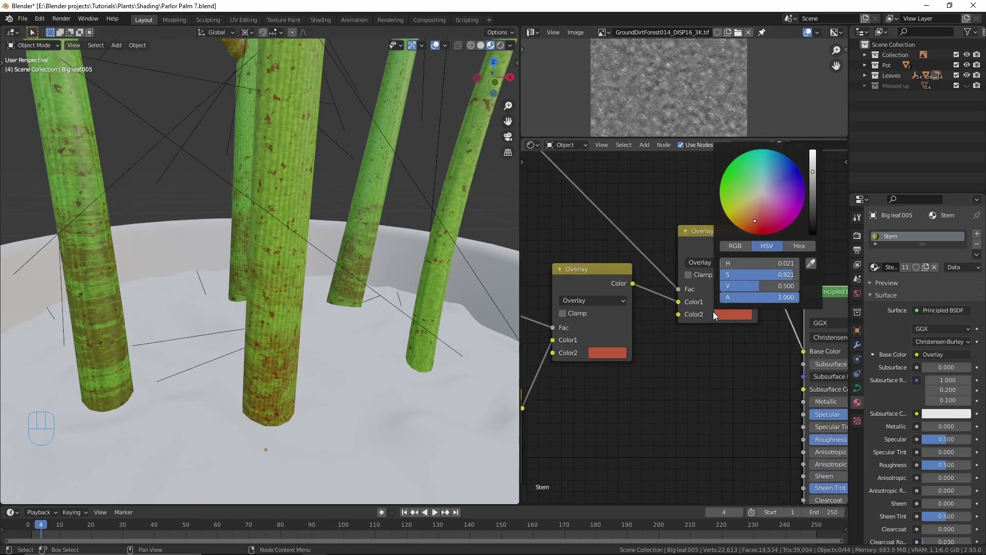
# Slightly brighten the white stop of the surface imperfections ColorRamp.
pyautogui.scroll(-4, 587, 307)
pyautogui.moveTo(587, 307); pyautogui.dragTo(728, 468, button='middle')
pyautogui.scroll(1, 702, 321)
pyautogui.scroll(2, 702, 322)
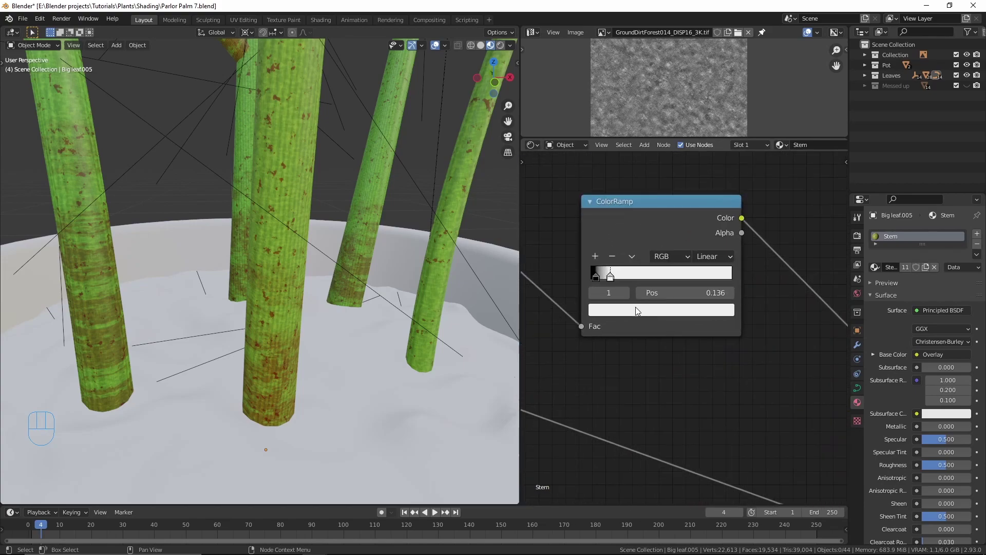
pyautogui.click(627, 311)
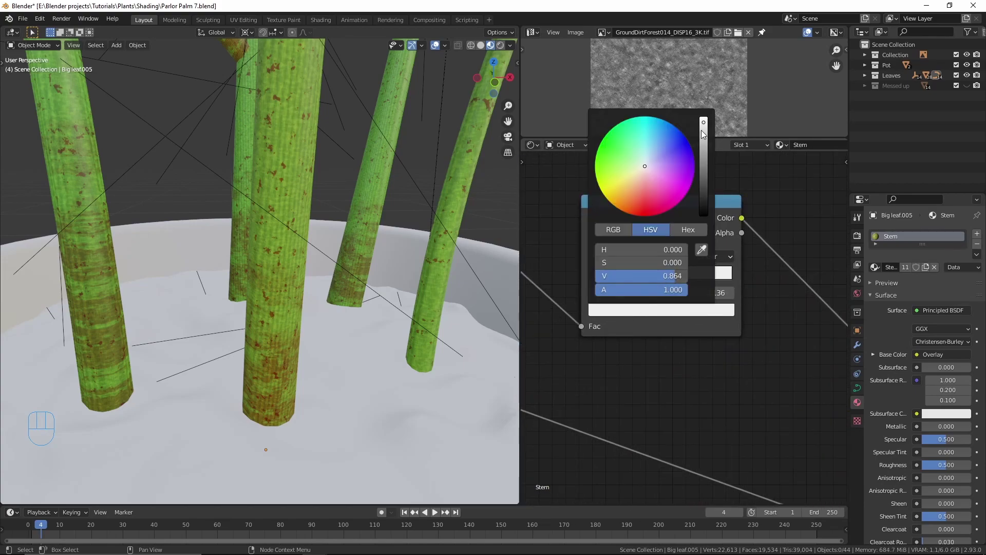
pyautogui.moveTo(703, 123); pyautogui.dragTo(704, 119)
pyautogui.scroll(-4, 652, 324)
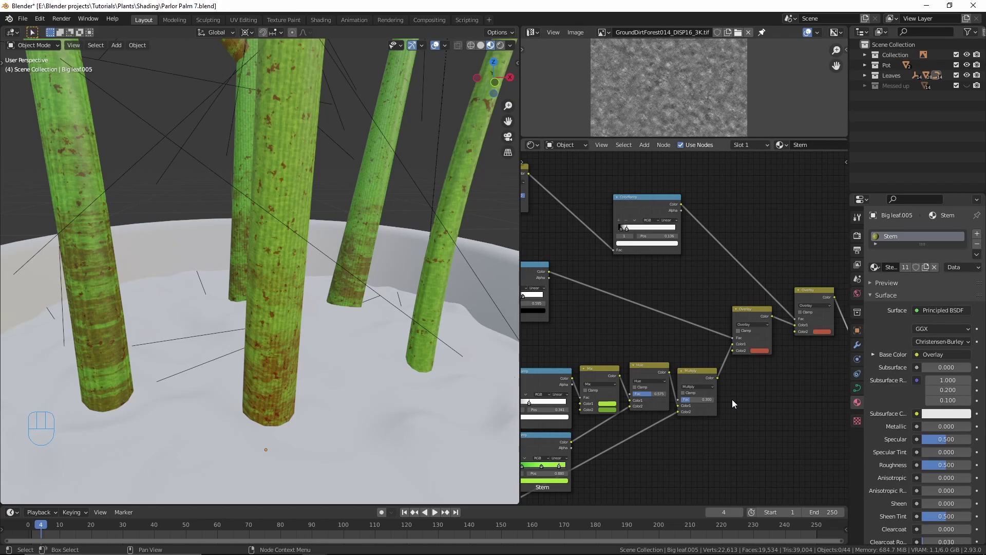
# Maximize the shader node editor and frame the Stem material's node tree.
pyautogui.press('ctrl')
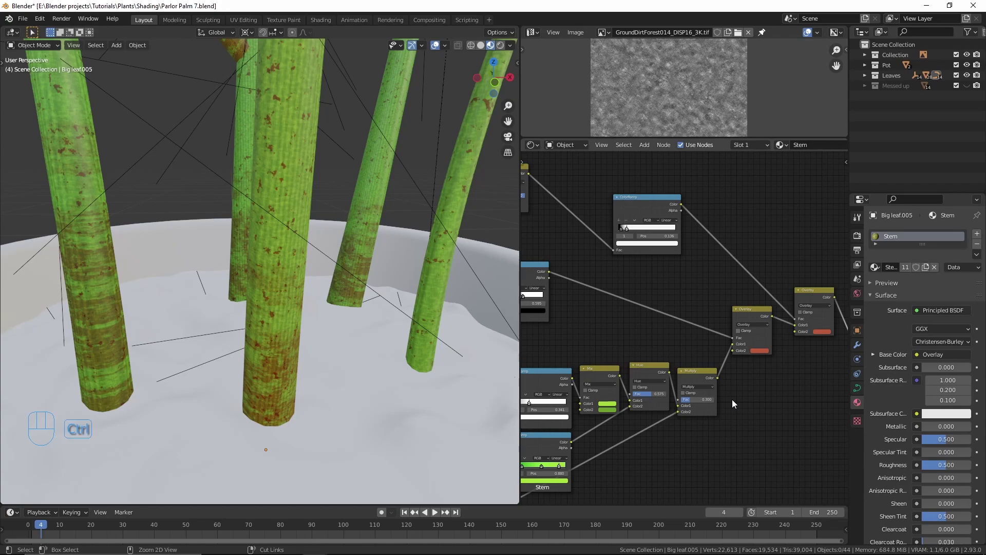
pyautogui.hotkey('ctrl', 'space')
pyautogui.press('Home')
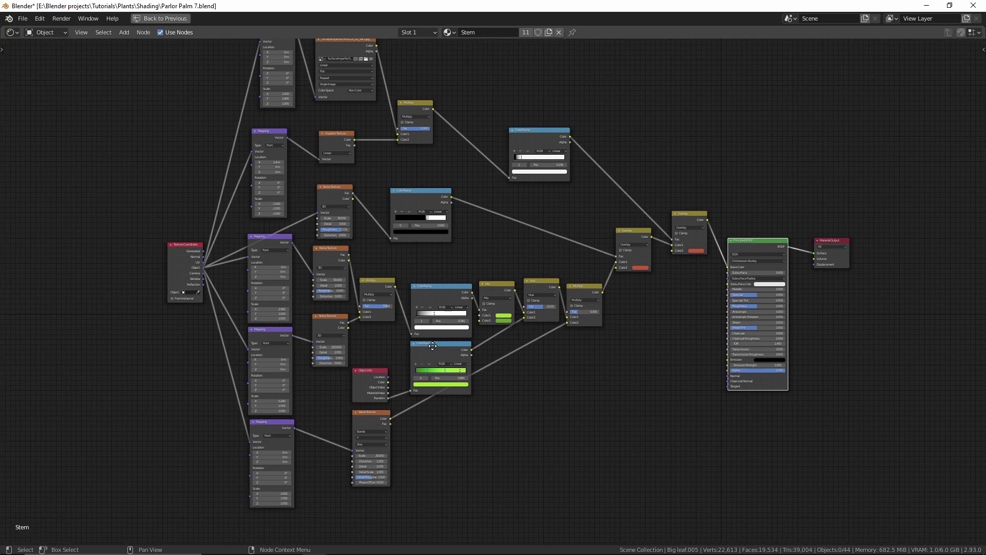
pyautogui.moveTo(433, 346); pyautogui.dragTo(451, 352, button='middle')
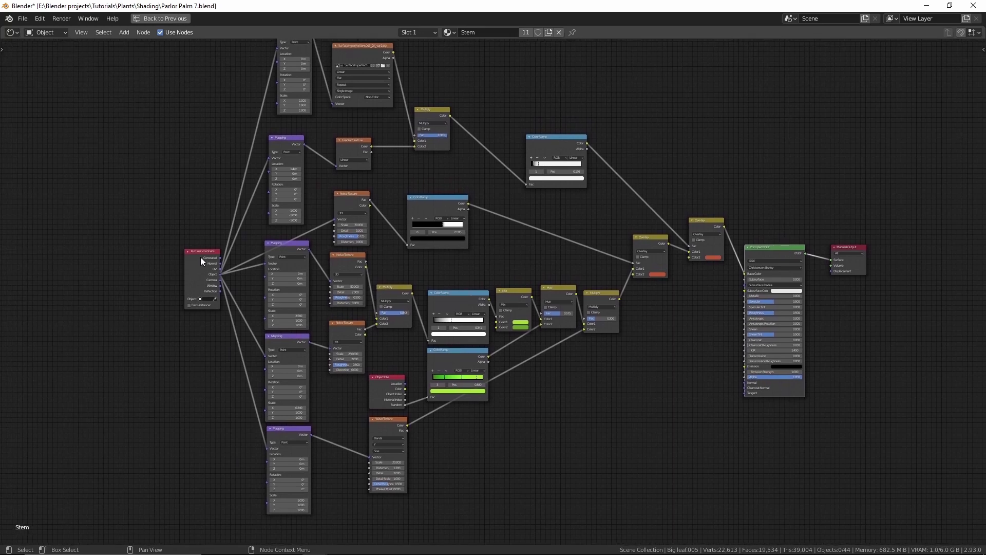
# Move the Texture Coordinate node away from the Mapping nodes and gather its outgoing links in one reroute point.
pyautogui.moveTo(203, 260); pyautogui.dragTo(158, 257)
pyautogui.moveTo(174, 363)
pyautogui.keyDown('shift'); pyautogui.mouseDown(button='right')
pyautogui.moveTo(198, 366)
pyautogui.moveTo(238, 235)
pyautogui.moveTo(211, 183)
pyautogui.mouseUp(button='right'); pyautogui.keyUp('shift')
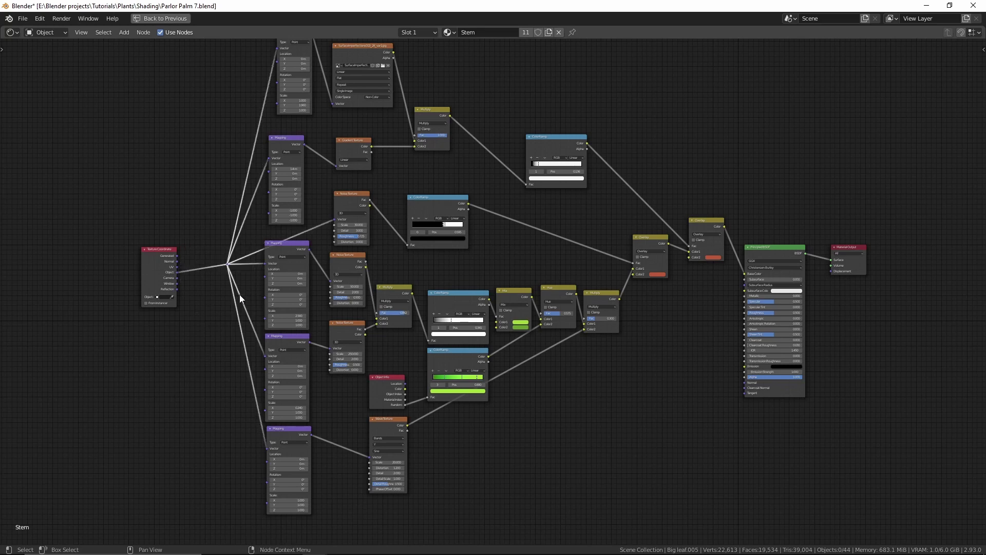
pyautogui.press('g')
pyautogui.click(225, 301)
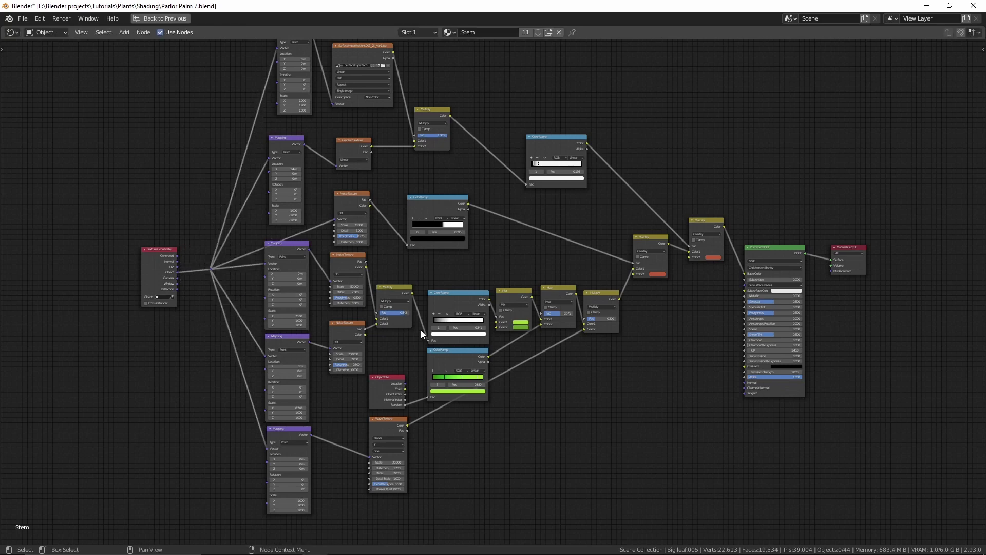
# Move the Wave Texture and its Mapping node down, clear of the green color nodes.
pyautogui.moveTo(334, 408); pyautogui.dragTo(346, 379, button='middle')
pyautogui.moveTo(394, 391); pyautogui.dragTo(409, 417)
pyautogui.moveTo(297, 401); pyautogui.dragTo(298, 428)
pyautogui.moveTo(421, 417); pyautogui.dragTo(421, 422)
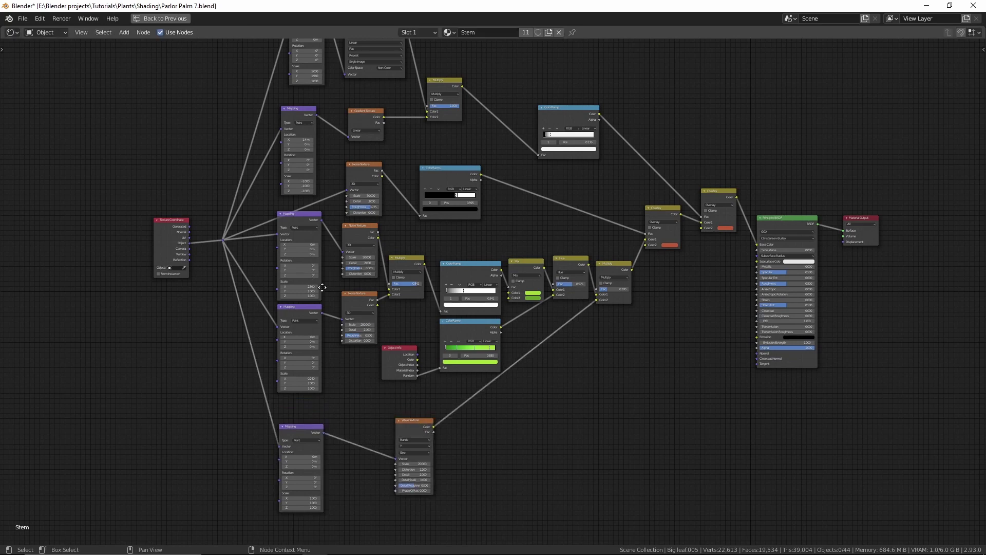
# Select the green color nodes from their two Mapping nodes through the Hue node and move them below the speckle nodes.
pyautogui.moveTo(295, 234); pyautogui.dragTo(306, 249, button='middle')
pyautogui.moveTo(269, 260); pyautogui.dragTo(483, 401)
pyautogui.scroll(2, 494, 359)
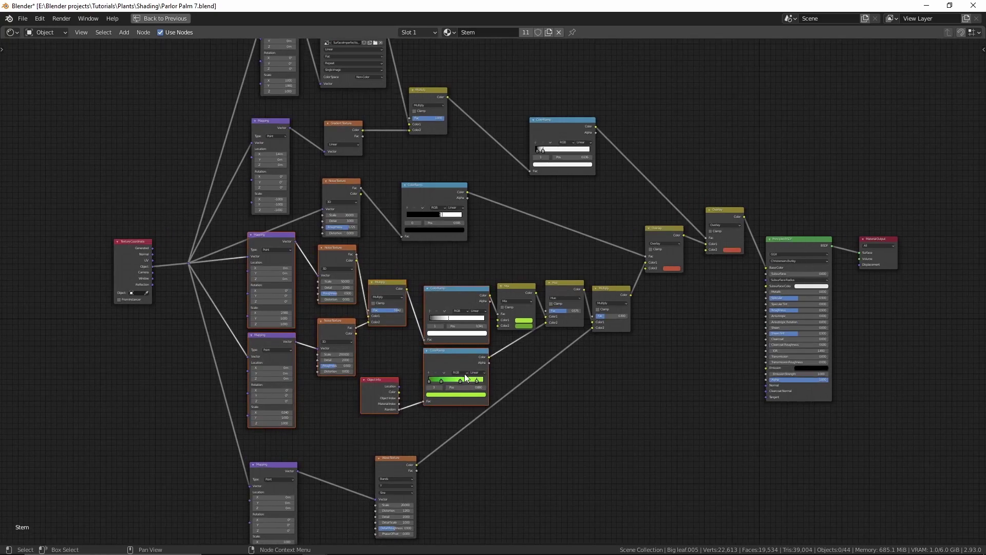
pyautogui.keyDown('shift'); pyautogui.click(515, 292); pyautogui.keyUp('shift')
pyautogui.keyDown('shift'); pyautogui.click(570, 285); pyautogui.keyUp('shift')
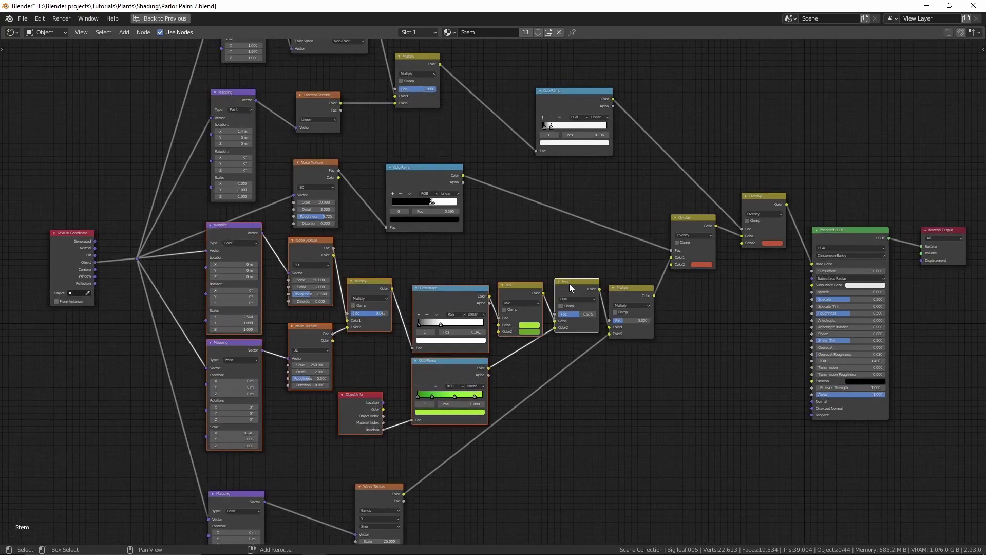
pyautogui.press('g')
pyautogui.click(353, 359)
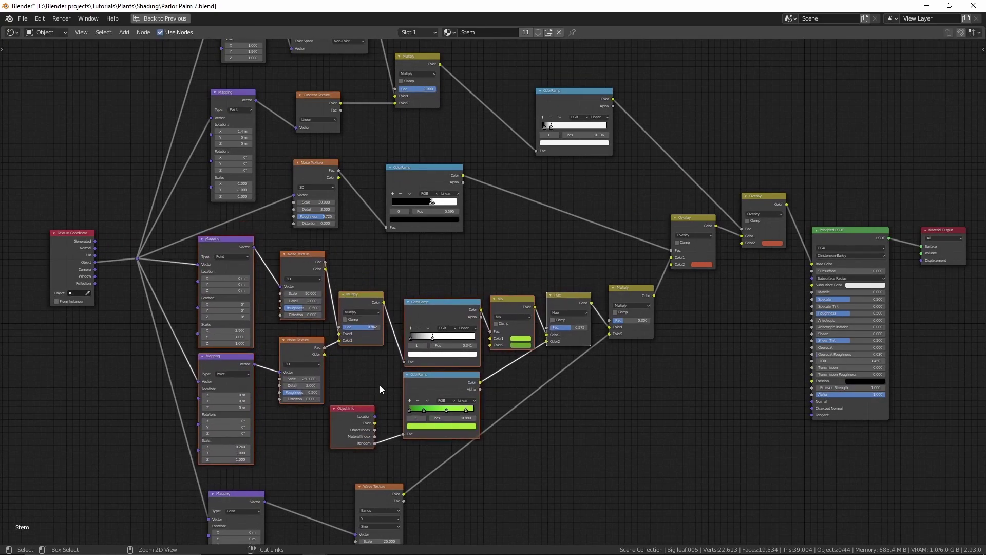
# Enclose the selected green color nodes in a frame labelled "Green color pattern".
pyautogui.hotkey('ctrl', 'j')
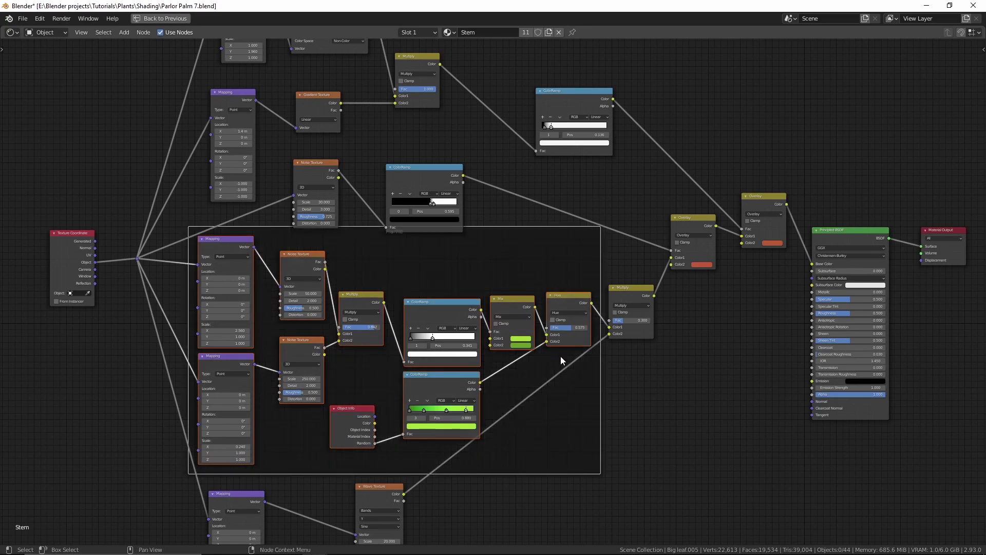
pyautogui.scroll(-1, 565, 411)
pyautogui.press('g')
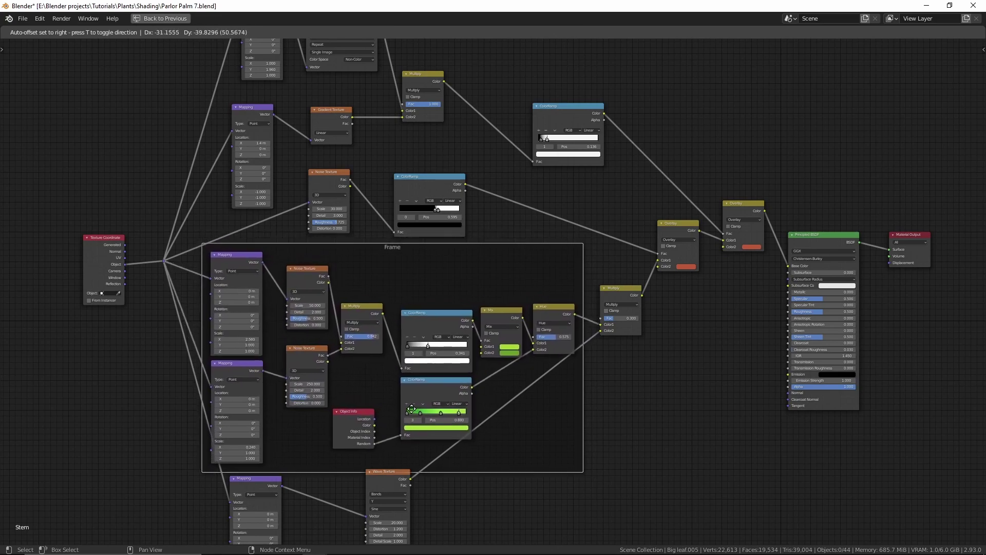
pyautogui.click(416, 407)
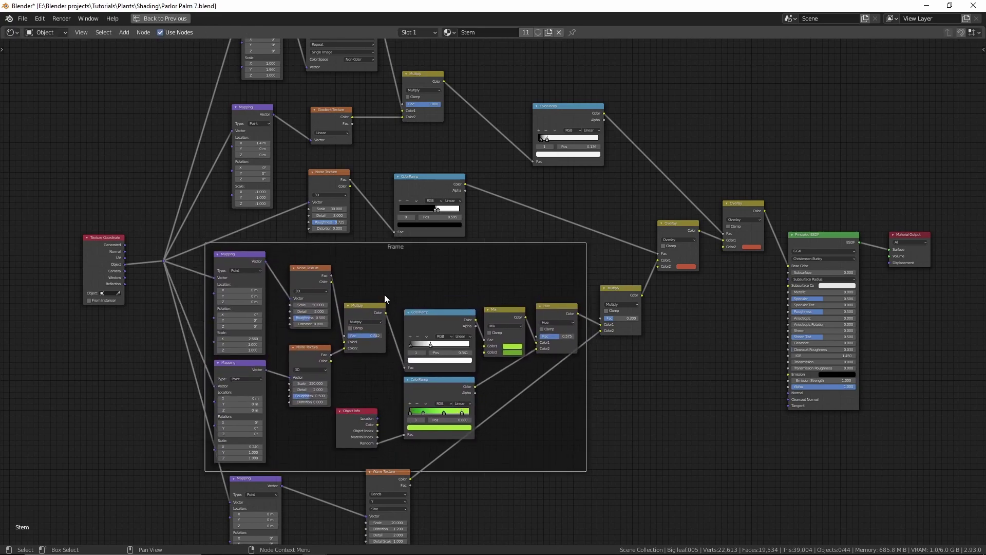
pyautogui.press('F2')
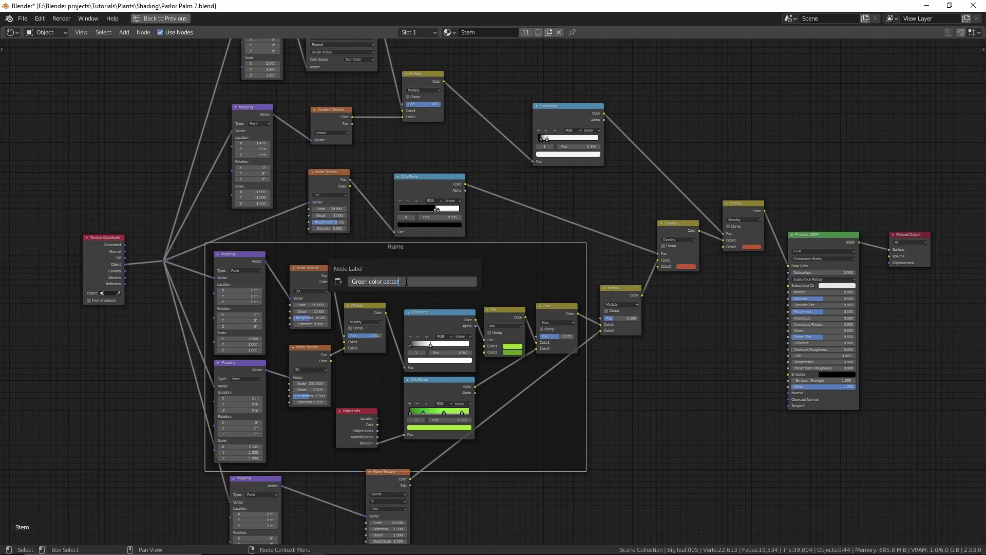
pyautogui.press('Return')
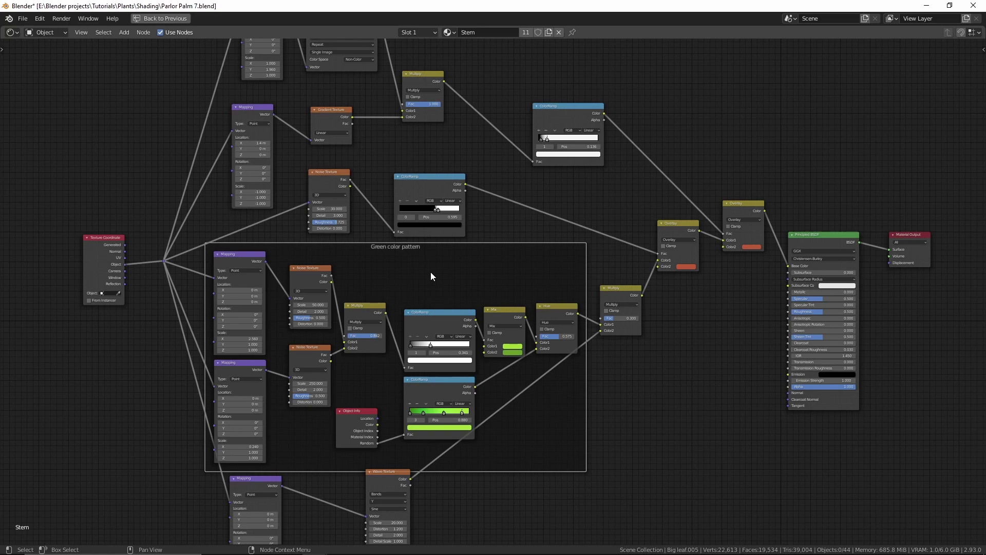
# Give the "Green color pattern" frame a custom green color with hue 0.284, saturation 0.695 and value 0.608.
pyautogui.press('n')
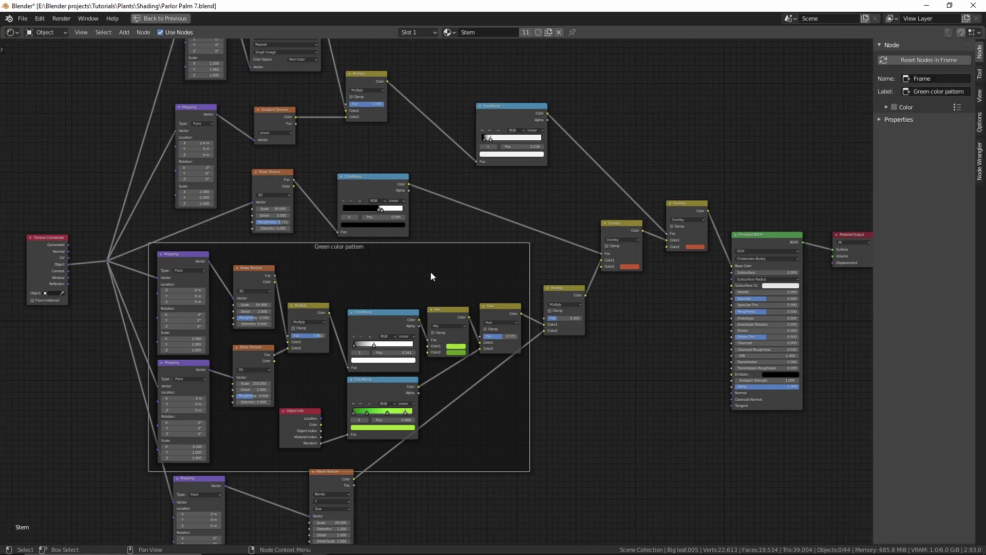
pyautogui.click(896, 108)
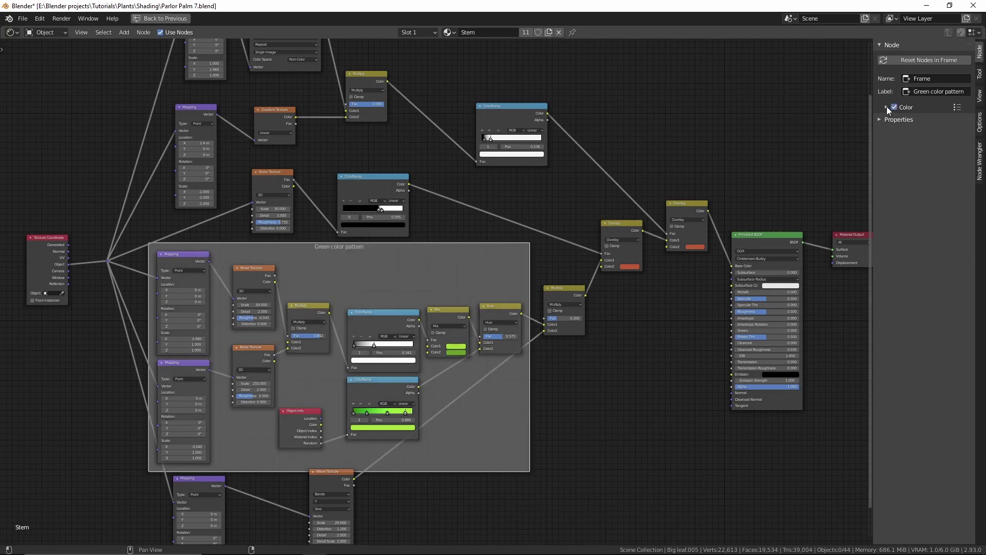
pyautogui.click(886, 106)
pyautogui.click(920, 123)
pyautogui.moveTo(873, 173); pyautogui.dragTo(888, 168)
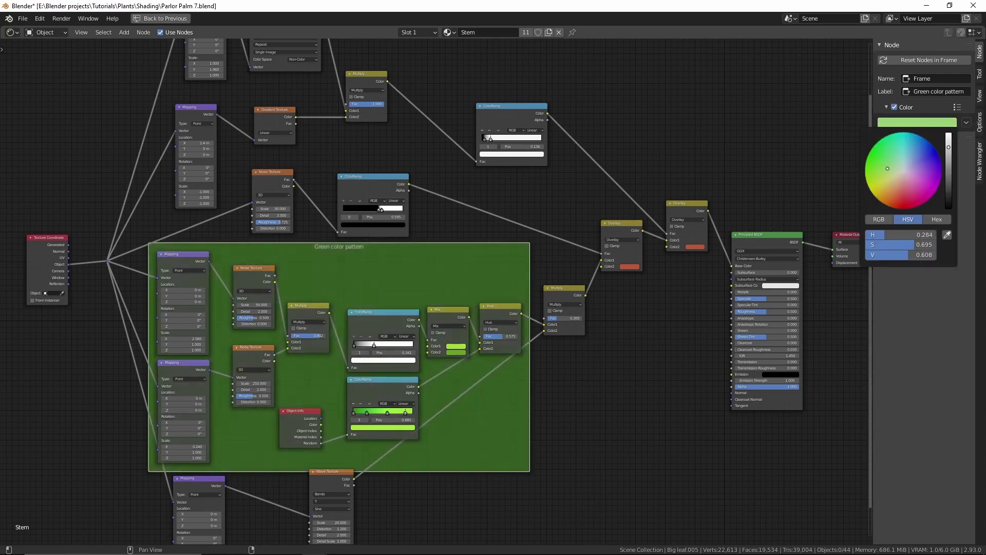
# Tidy the Wave Texture and its Mapping node into place just below the green frame.
pyautogui.moveTo(435, 491); pyautogui.dragTo(486, 378, button='middle')
pyautogui.moveTo(378, 365); pyautogui.dragTo(371, 386)
pyautogui.moveTo(251, 368); pyautogui.dragTo(251, 380)
pyautogui.moveTo(371, 387); pyautogui.dragTo(362, 391)
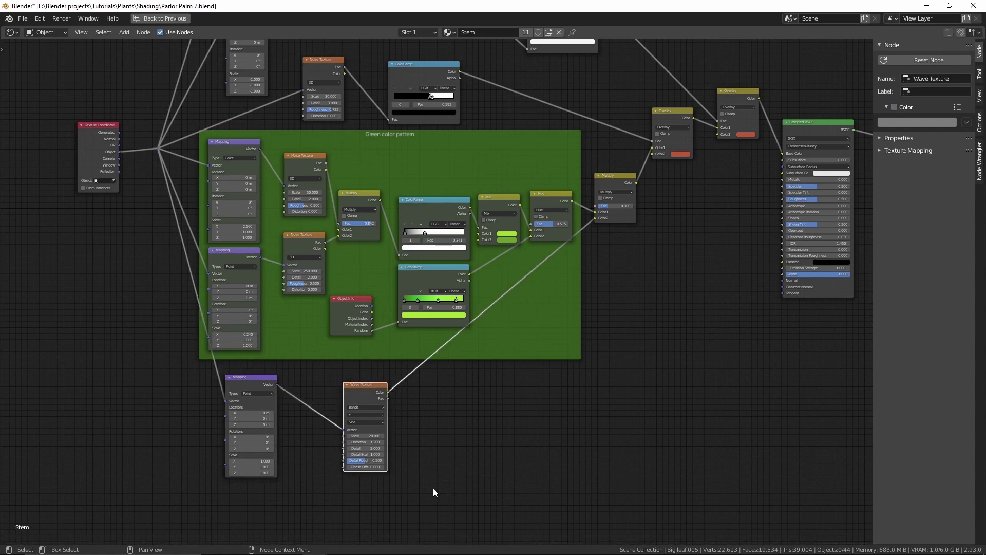
# Enclose the Mapping and Wave Texture nodes in a frame labelled "Vertcial lines" and enable its custom color.
pyautogui.moveTo(459, 500); pyautogui.dragTo(220, 393)
pyautogui.hotkey('ctrl', 'j')
pyautogui.scroll(3, 344, 380)
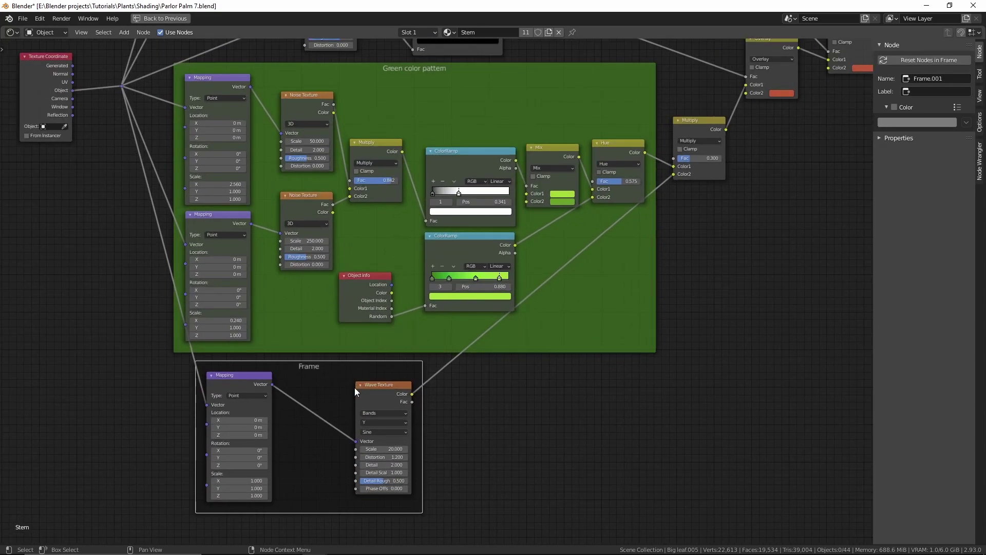
pyautogui.press('F2')
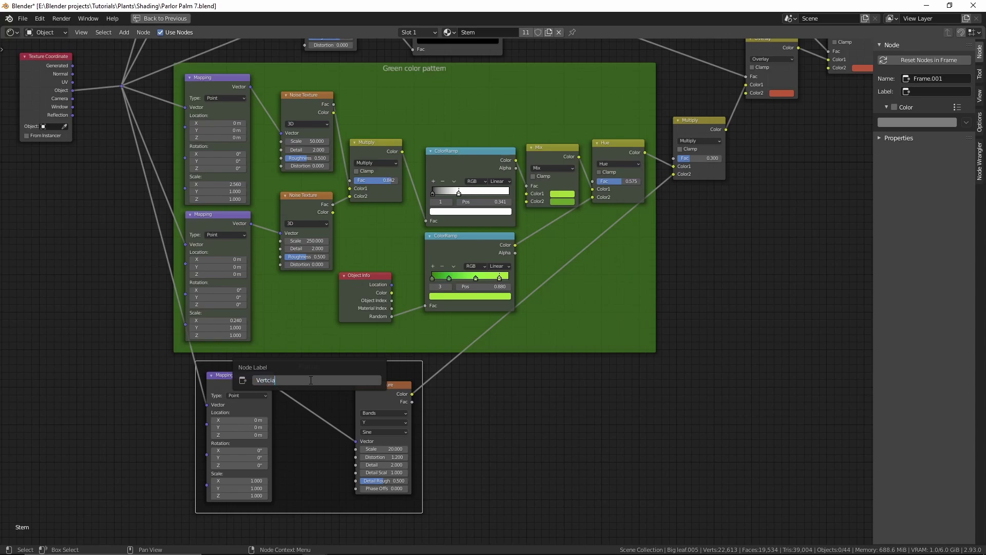
pyautogui.write('Vertcial lines')
pyautogui.press('Return')
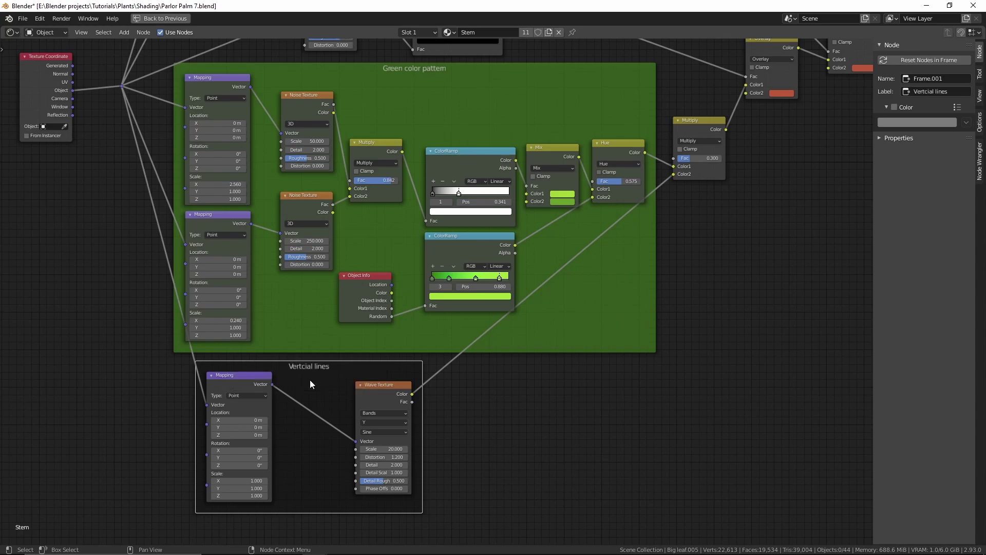
pyautogui.click(895, 107)
pyautogui.scroll(-2, 482, 200)
# Set the label size to 56 on the "Green color pattern" frame and 42 on the "Vertcial lines" frame.
pyautogui.click(482, 199)
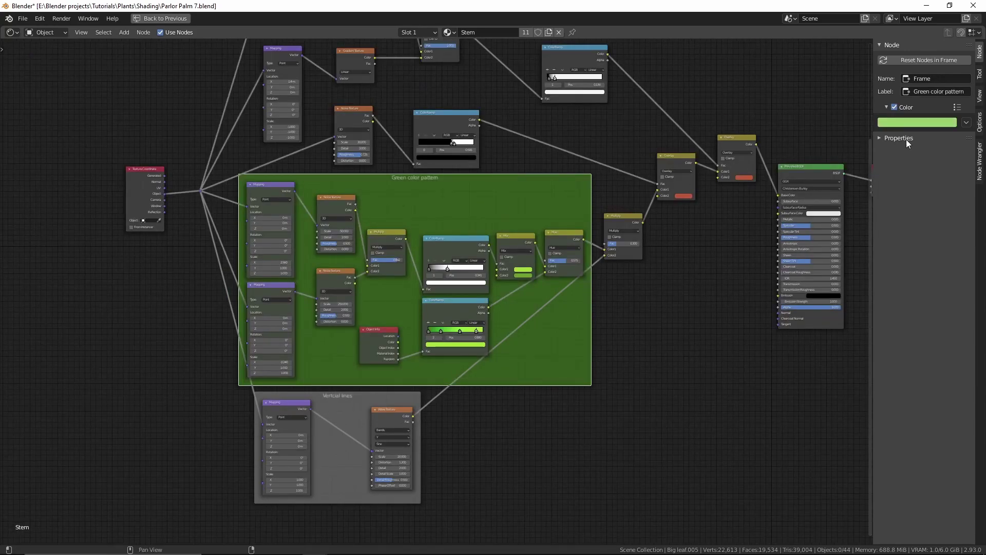
pyautogui.click(885, 138)
pyautogui.moveTo(919, 153); pyautogui.dragTo(956, 152)
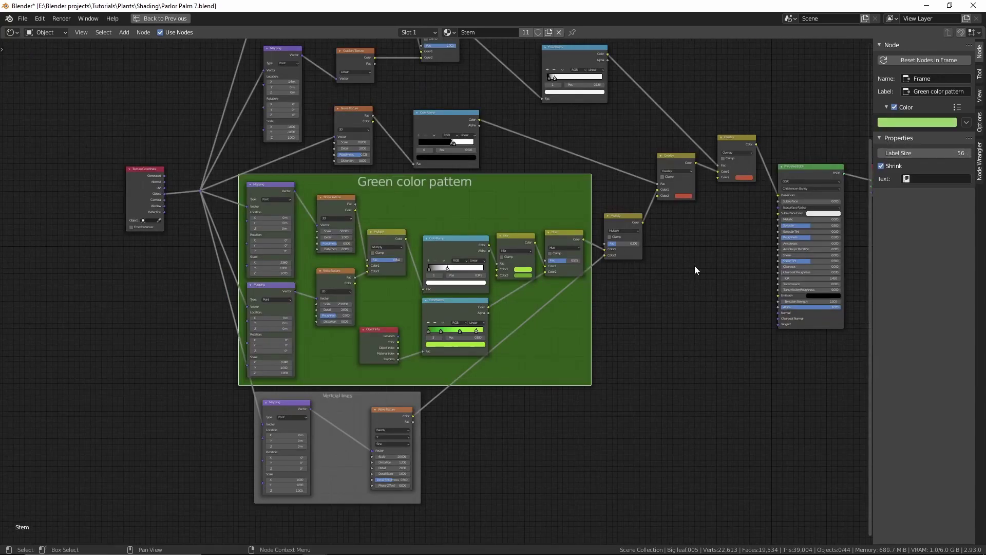
pyautogui.click(332, 409)
pyautogui.moveTo(893, 153)
pyautogui.mouseDown()
pyautogui.moveTo(920, 153)
pyautogui.moveTo(893, 154)
pyautogui.mouseUp()
# Move the speckle Noise Texture and its ColorRamp clear of the green frame and enclose them in a new frame.
pyautogui.scroll(-3, 414, 170)
pyautogui.moveTo(414, 61); pyautogui.dragTo(400, 160, button='middle')
pyautogui.scroll(4, 399, 160)
pyautogui.click(395, 149)
pyautogui.moveTo(305, 269); pyautogui.dragTo(482, 339)
pyautogui.press('g')
pyautogui.click(439, 320)
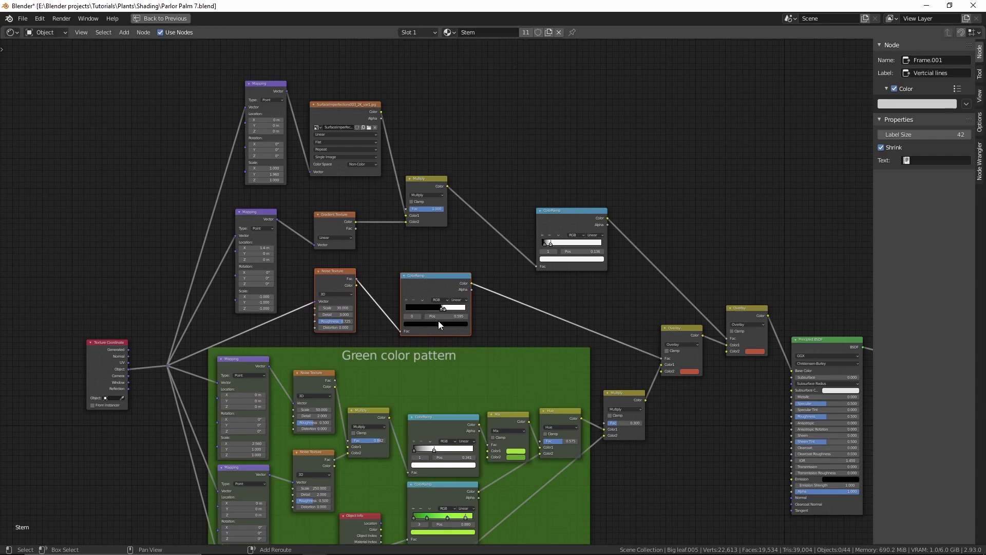
pyautogui.hotkey('ctrl', 'j')
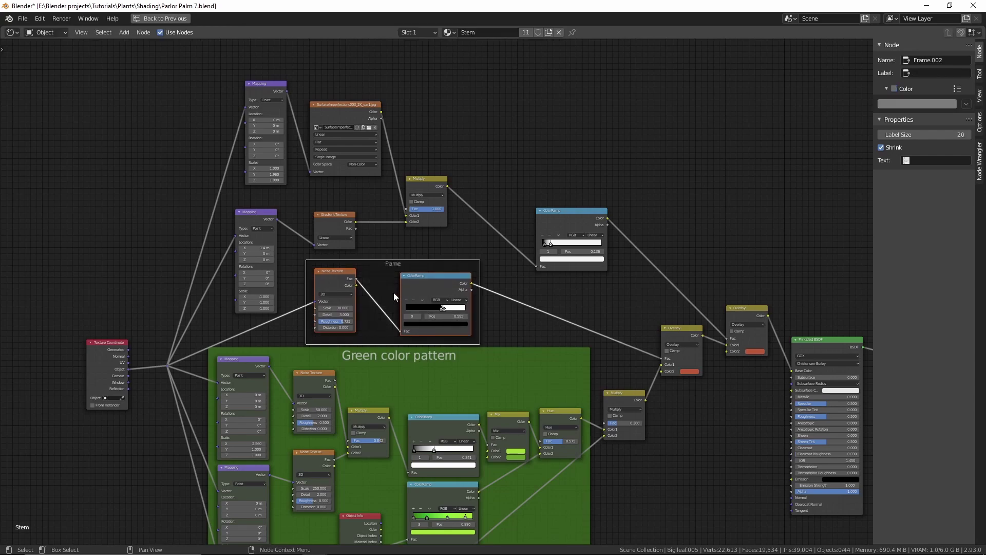
# Label the speckle nodes' frame "Small little brown dots".
pyautogui.scroll(2, 393, 292)
pyautogui.press('F2')
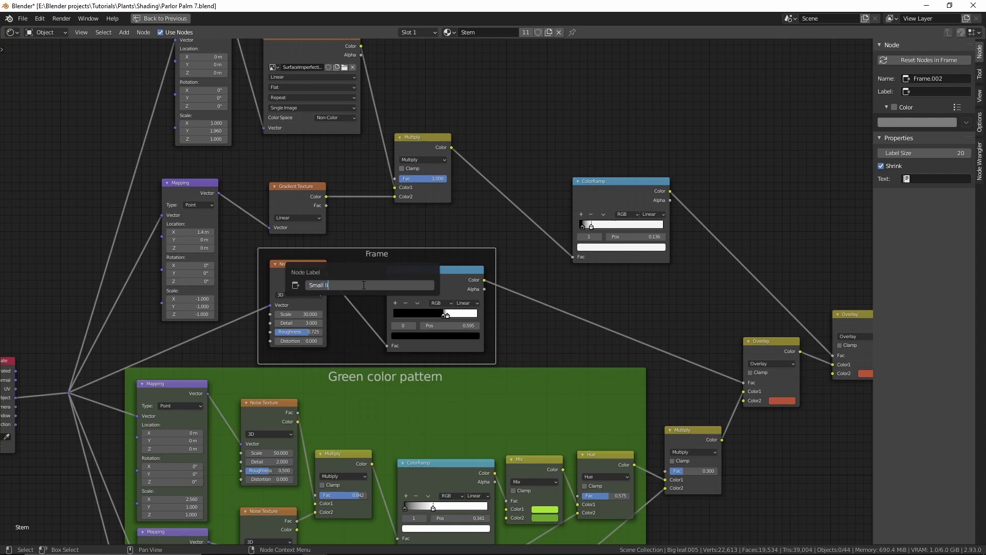
pyautogui.write('Small little dots')
pyautogui.hotkey('ctrl', 'Left')
pyautogui.write('brown')
pyautogui.press('Return')
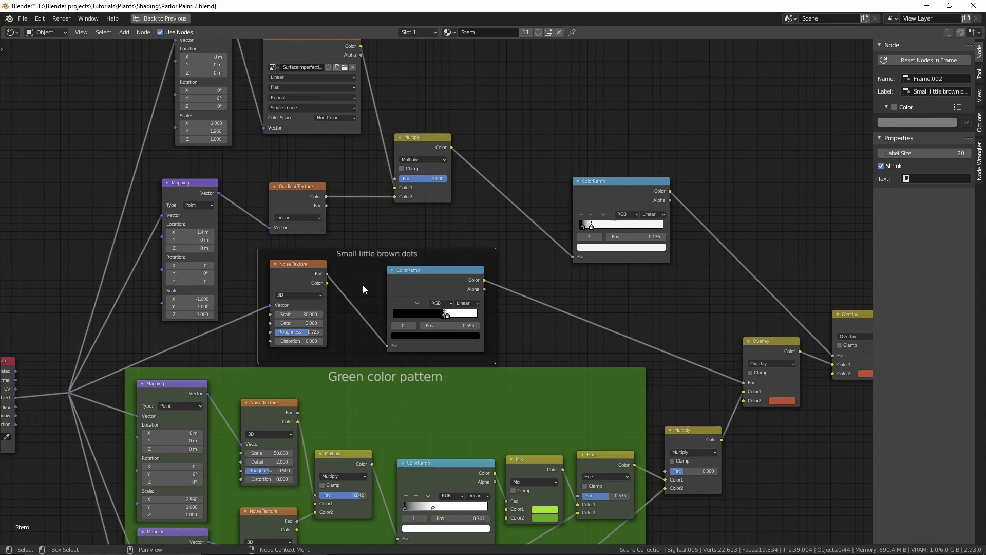
# Color the "Small little brown dots" frame reddish brown and set its label size to 31.
pyautogui.click(894, 107)
pyautogui.click(908, 122)
pyautogui.moveTo(901, 191); pyautogui.dragTo(894, 188)
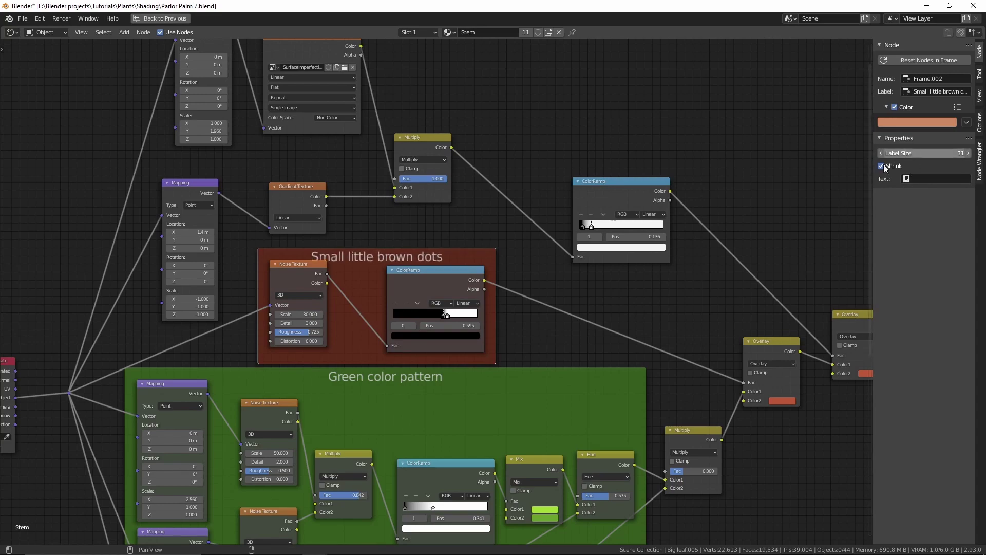
# Move the base-imperfection ColorRamp, Mapping, Gradient Texture and Multiply nodes closer together above the brown dots frame.
pyautogui.scroll(-2, 514, 236)
pyautogui.moveTo(572, 251); pyautogui.dragTo(507, 227)
pyautogui.moveTo(286, 238); pyautogui.dragTo(292, 223)
pyautogui.moveTo(352, 247); pyautogui.dragTo(352, 231)
pyautogui.moveTo(437, 212); pyautogui.dragTo(436, 206)
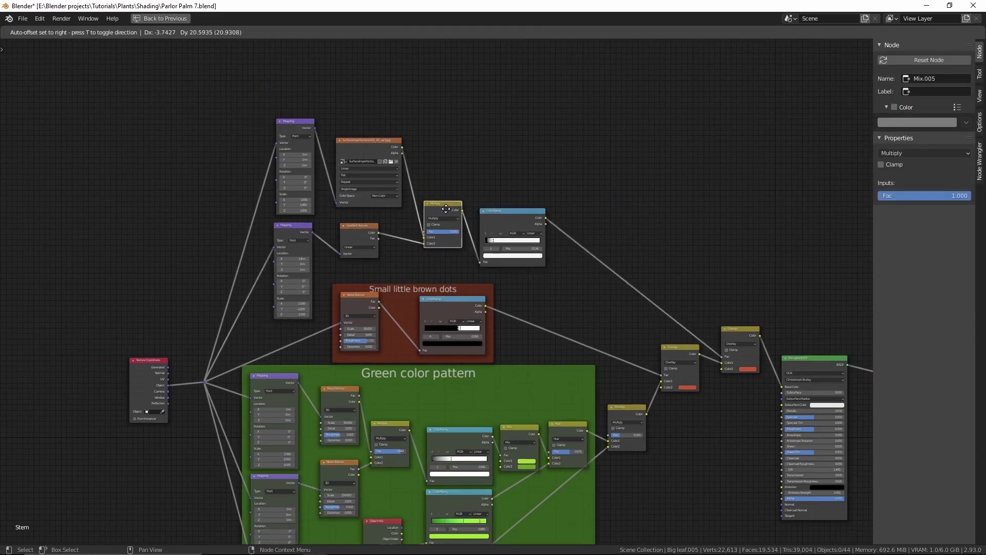
# Enclose the base-imperfection nodes, from both Mapping nodes through the ColorRamp, in a frame labelled "Bottom dirt type thing".
pyautogui.moveTo(232, 50); pyautogui.dragTo(544, 285)
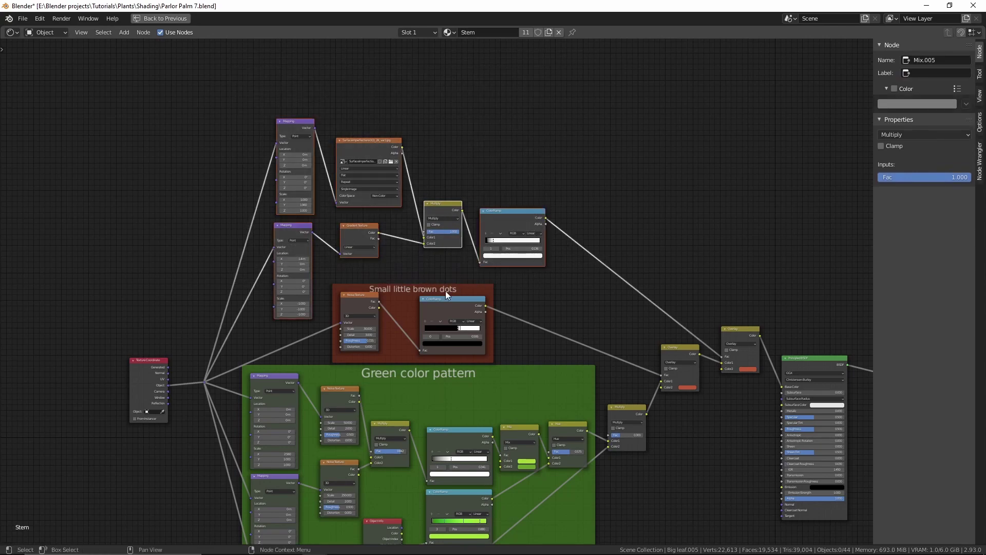
pyautogui.hotkey('ctrl', 'j')
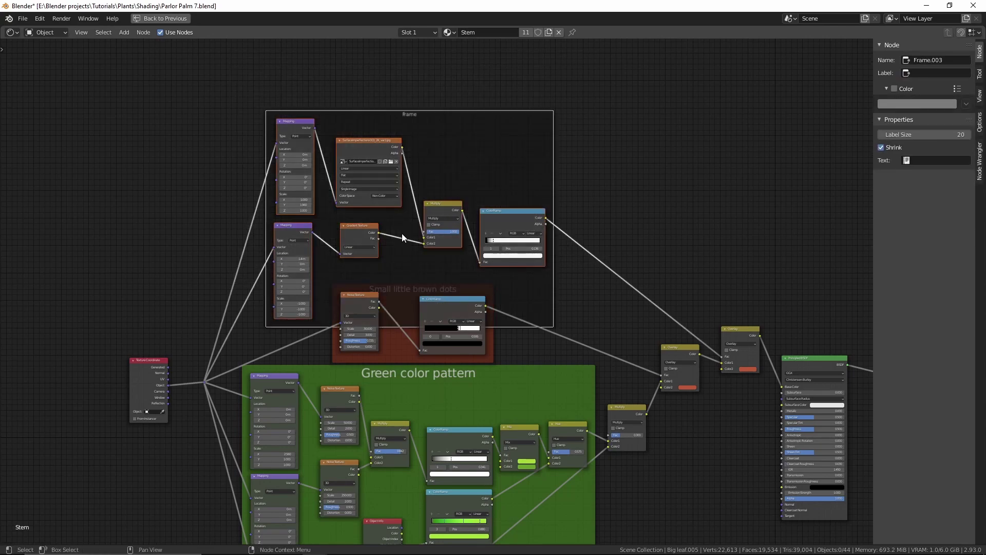
pyautogui.scroll(4, 440, 182)
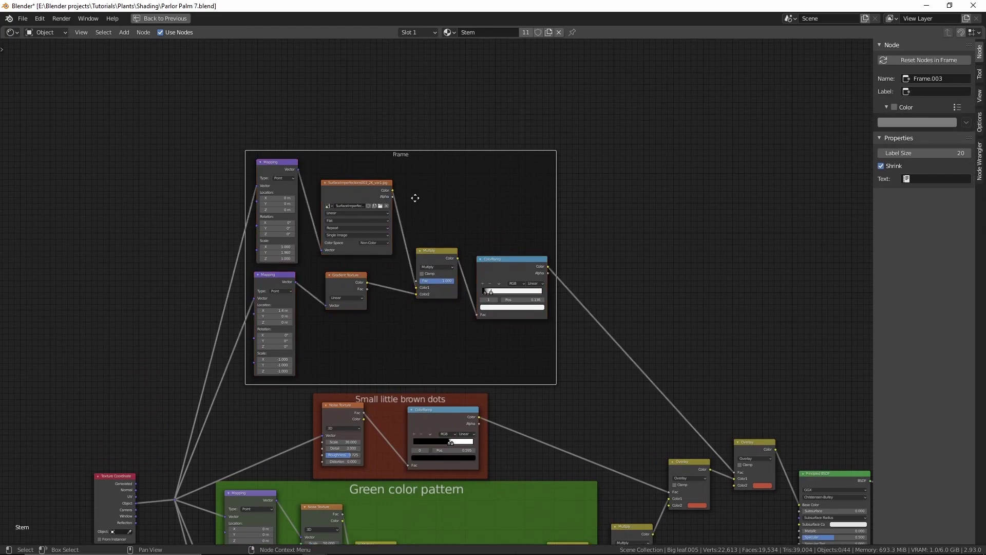
pyautogui.press('F2')
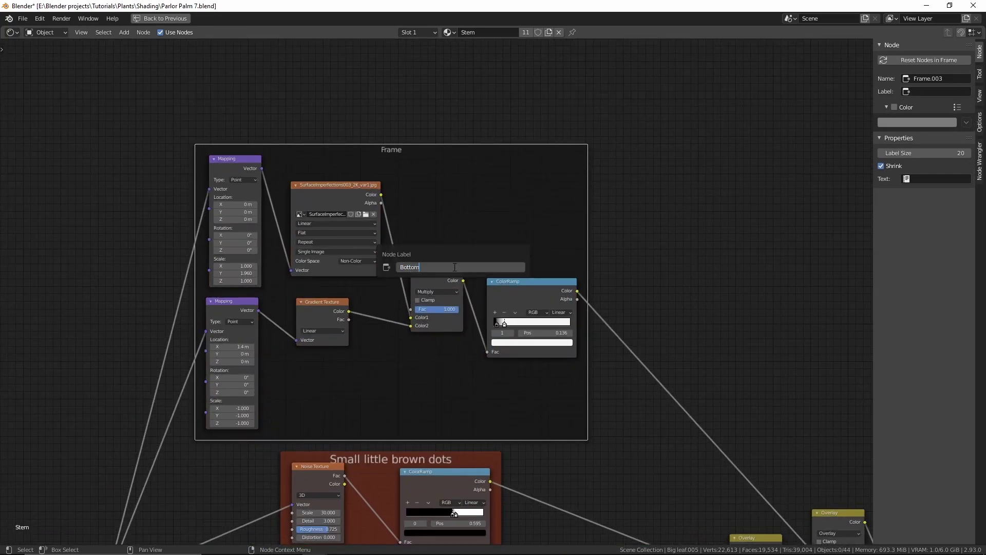
pyautogui.write('Bottom dirt type thing')
pyautogui.press('Return')
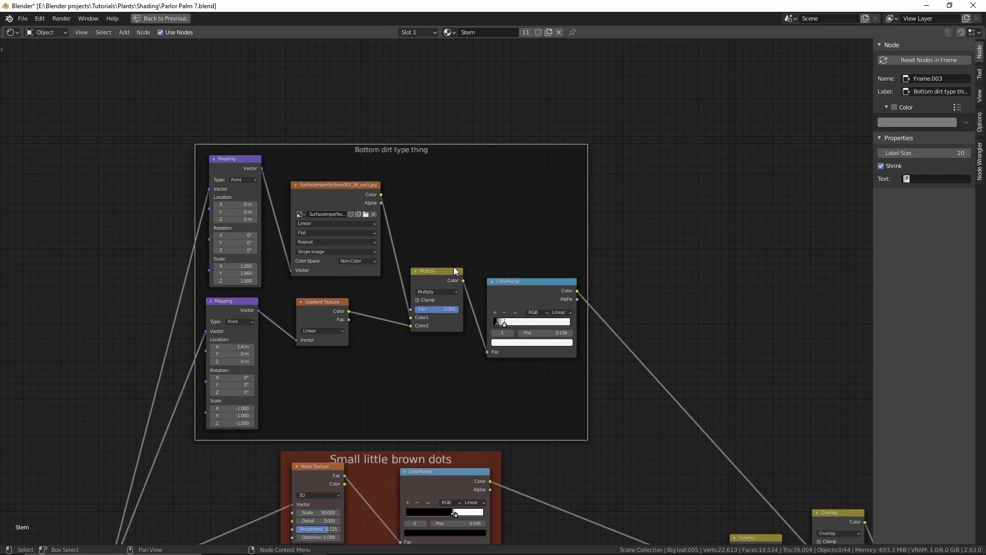
# Color the "Bottom dirt type thing" frame orange-brown and set its label size to 44.
pyautogui.click(909, 107)
pyautogui.click(903, 124)
pyautogui.click(898, 194)
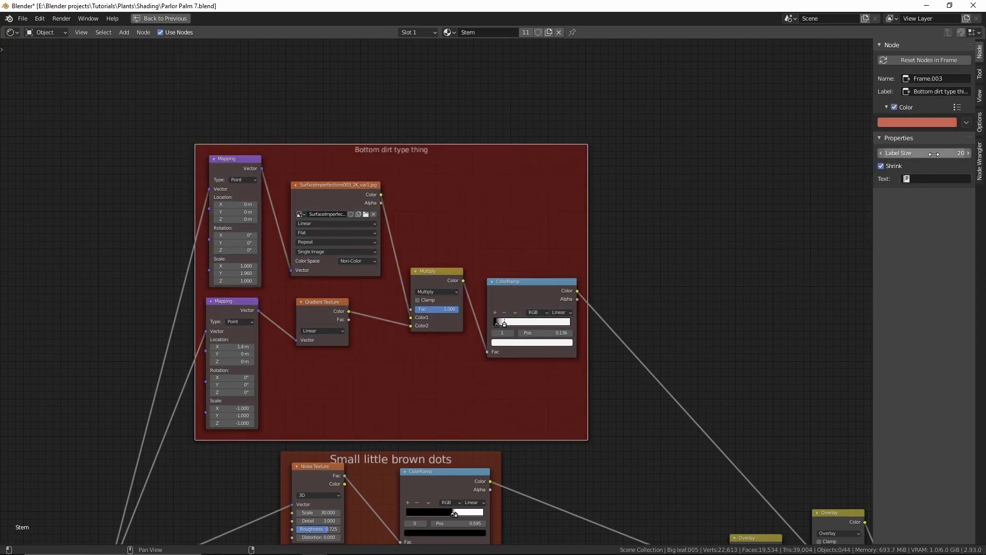
pyautogui.moveTo(917, 154); pyautogui.dragTo(947, 154)
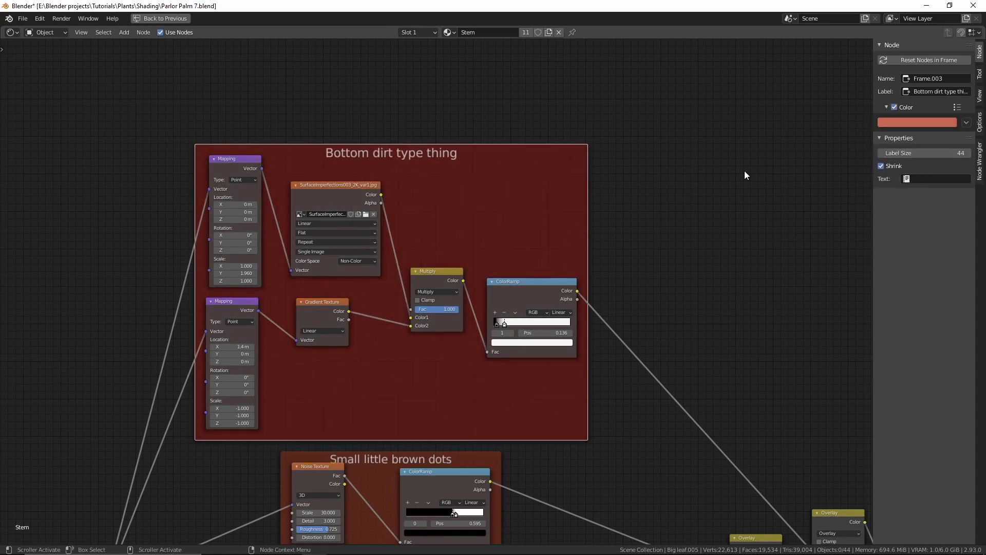
pyautogui.scroll(-3, 792, 163)
pyautogui.click(918, 123)
pyautogui.moveTo(898, 193); pyautogui.dragTo(896, 186)
pyautogui.click(545, 391)
# Restore the node editor from full screen to the normal layout and preview the Wave Texture on the stems.
pyautogui.moveTo(713, 487); pyautogui.dragTo(622, 307, button='middle')
pyautogui.scroll(-2, 567, 380)
pyautogui.scroll(-1, 567, 381)
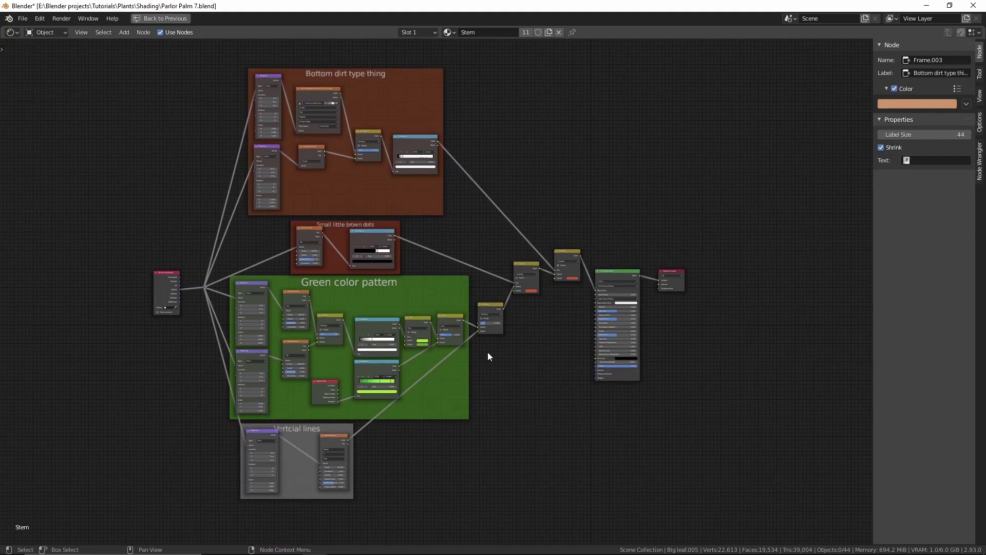
pyautogui.moveTo(509, 330); pyautogui.dragTo(491, 347, button='middle')
pyautogui.scroll(1, 466, 437)
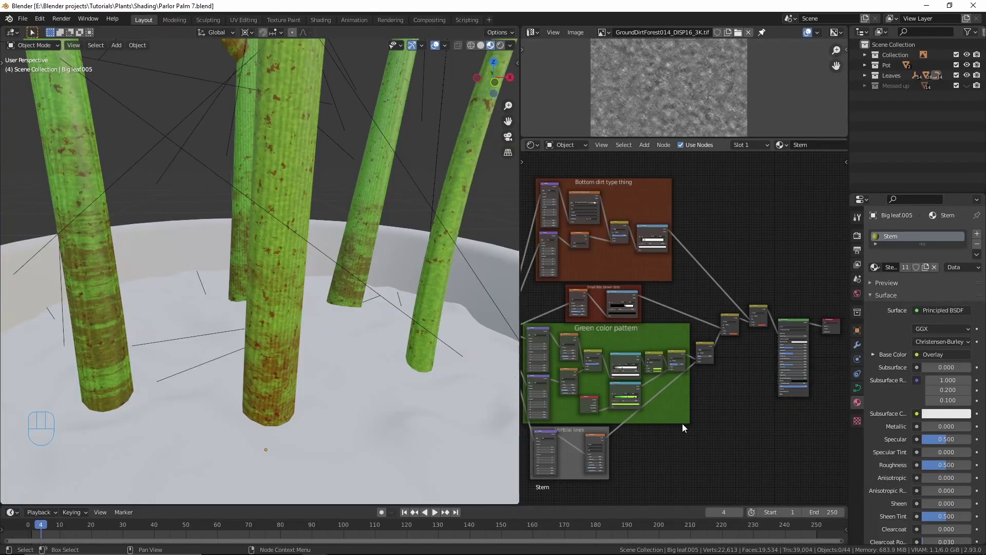
pyautogui.hotkey('ctrl', 'space')
pyautogui.scroll(2, 682, 423)
pyautogui.moveTo(632, 453); pyautogui.dragTo(624, 373, button='middle')
pyautogui.keyDown('ctrl'); pyautogui.keyDown('shift'); pyautogui.click(591, 374); pyautogui.keyUp('shift'); pyautogui.keyUp('ctrl')
# Preview the green pattern's grayscale ColorRamp, the brown dots ColorRamp and the bottom dirt ColorRamp on the stems in turn.
pyautogui.keyDown('shift'); pyautogui.scroll(3, 625, 351); pyautogui.keyUp('shift')
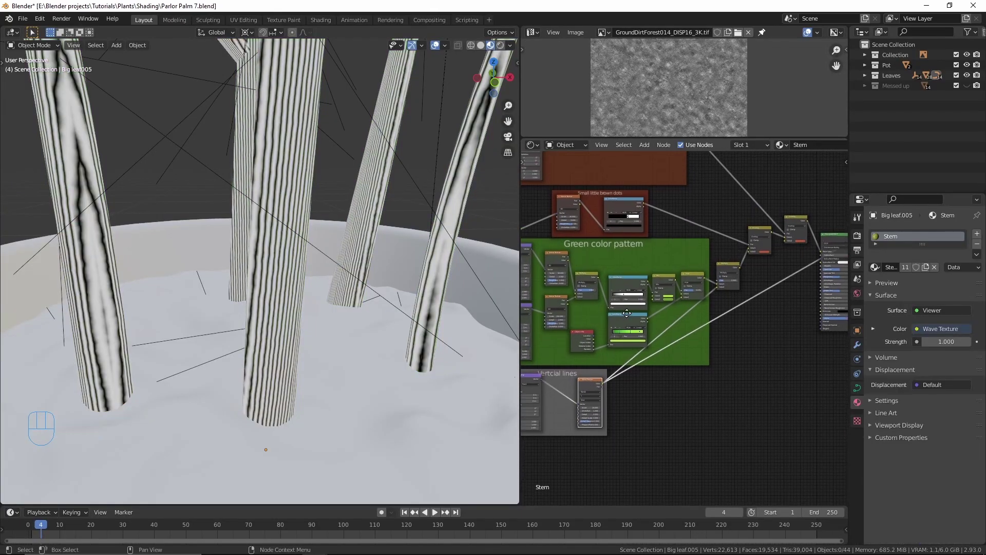
pyautogui.keyDown('ctrl'); pyautogui.keyDown('shift'); pyautogui.click(625, 352); pyautogui.keyUp('shift'); pyautogui.keyUp('ctrl')
pyautogui.keyDown('shift'); pyautogui.scroll(2, 609, 323); pyautogui.keyUp('shift')
pyautogui.keyDown('shift'); pyautogui.scroll(1, 609, 323); pyautogui.keyUp('shift')
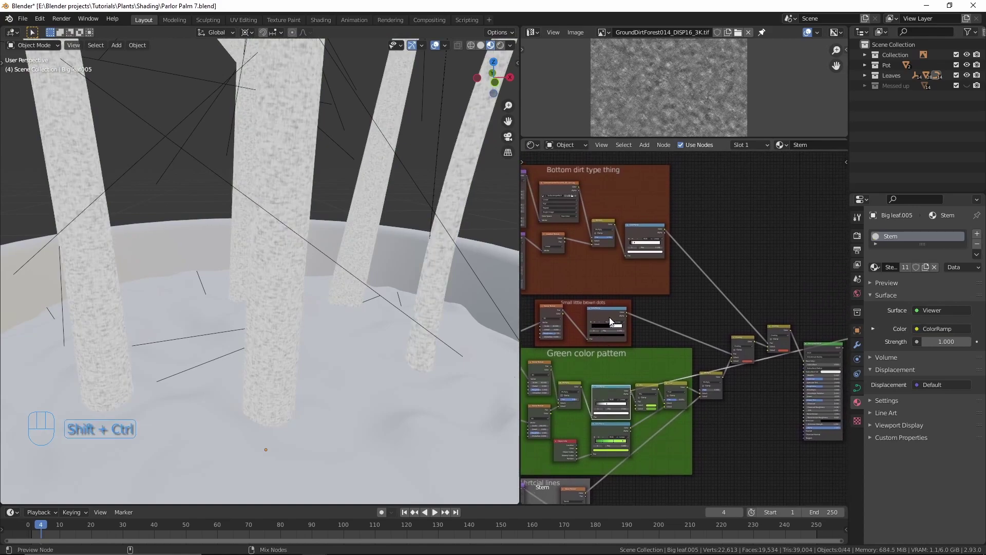
pyautogui.keyDown('ctrl'); pyautogui.keyDown('shift'); pyautogui.click(606, 317); pyautogui.keyUp('shift'); pyautogui.keyUp('ctrl')
pyautogui.keyDown('ctrl'); pyautogui.keyDown('shift'); pyautogui.click(643, 237); pyautogui.keyUp('shift'); pyautogui.keyUp('ctrl')
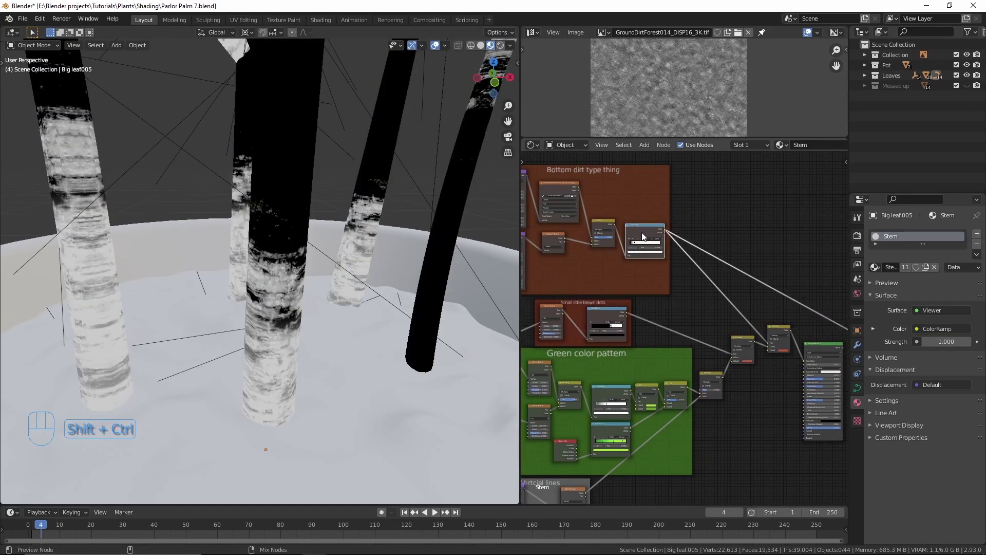
# Add a MixRGB node in the empty area below the "Green color pattern" frame.
pyautogui.moveTo(726, 385); pyautogui.dragTo(728, 292, button='middle')
pyautogui.scroll(2, 674, 353)
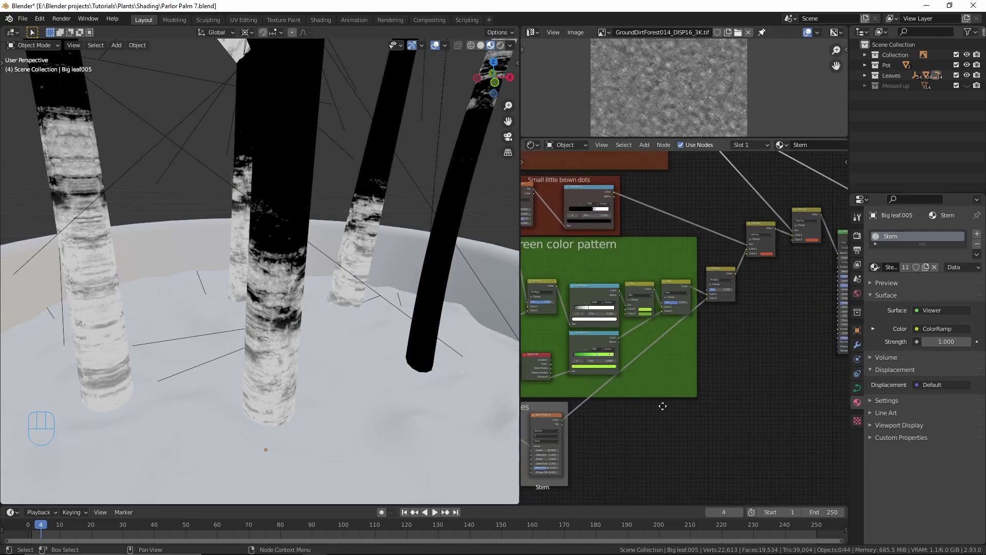
pyautogui.hotkey('shift', 'a')
pyautogui.write('mix')
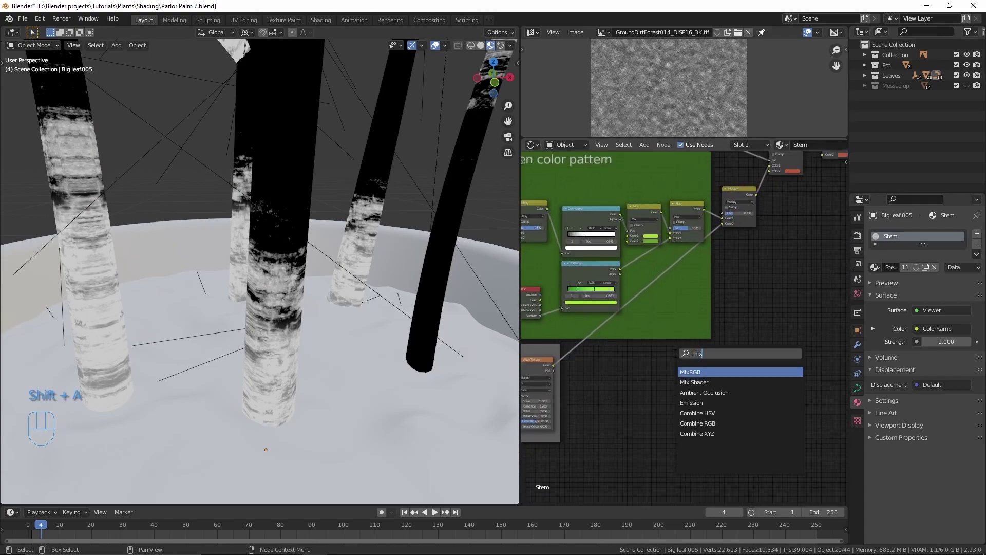
pyautogui.press('Return')
pyautogui.click(698, 372)
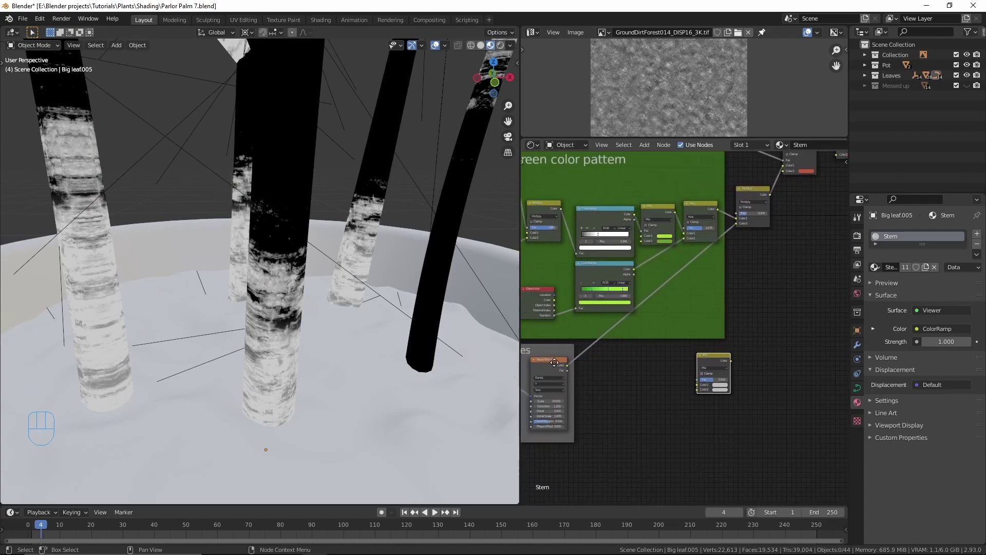
# Connect the Wave Texture color to Color2 of the new Mix node and the grayscale ColorRamp's color to Color1.
pyautogui.scroll(1, 597, 369)
pyautogui.moveTo(589, 376); pyautogui.dragTo(758, 405)
pyautogui.moveTo(680, 181); pyautogui.dragTo(643, 208, button='middle')
pyautogui.moveTo(637, 211); pyautogui.dragTo(718, 420)
pyautogui.moveTo(718, 420); pyautogui.dragTo(672, 372, button='middle')
pyautogui.scroll(2, 673, 372)
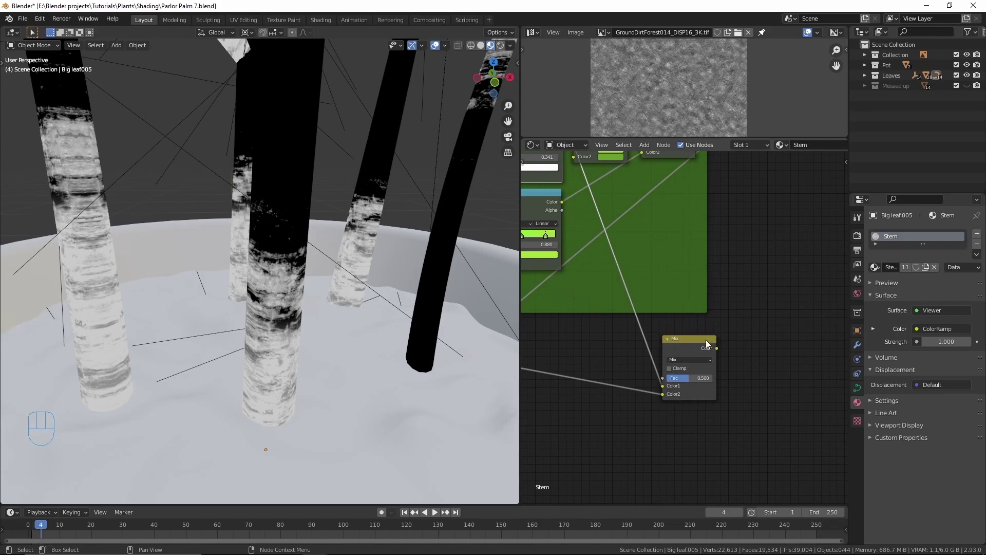
# Preview the new Mix node on the stems and set its blending mode to Multiply.
pyautogui.keyDown('ctrl'); pyautogui.keyDown('shift'); pyautogui.click(682, 347); pyautogui.keyUp('shift'); pyautogui.keyUp('ctrl')
pyautogui.click(668, 345)
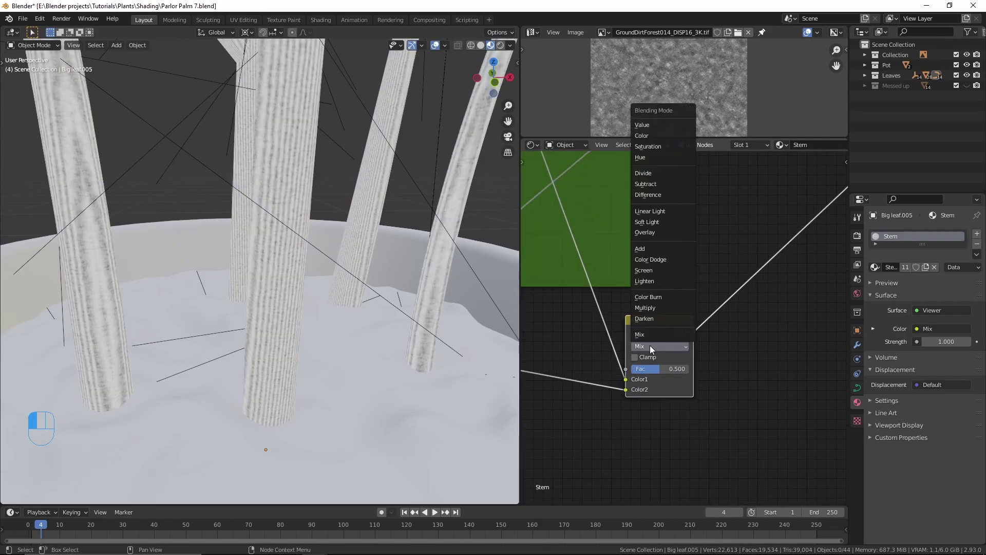
pyautogui.click(655, 309)
# Duplicate the new Multiply node and insert the copy on the link following the original.
pyautogui.scroll(-1, 668, 340)
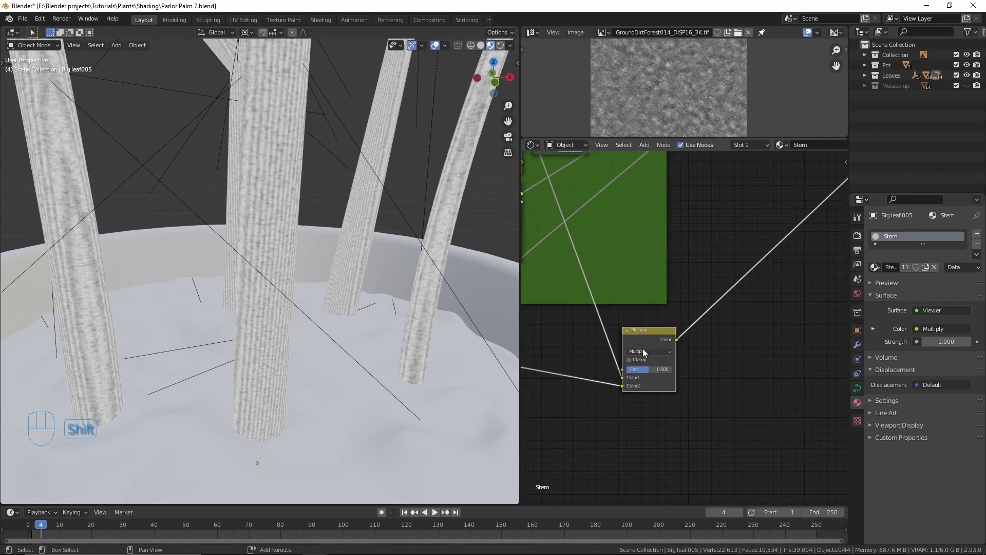
pyautogui.hotkey('shift', 'd')
pyautogui.click(701, 249)
pyautogui.scroll(-4, 701, 248)
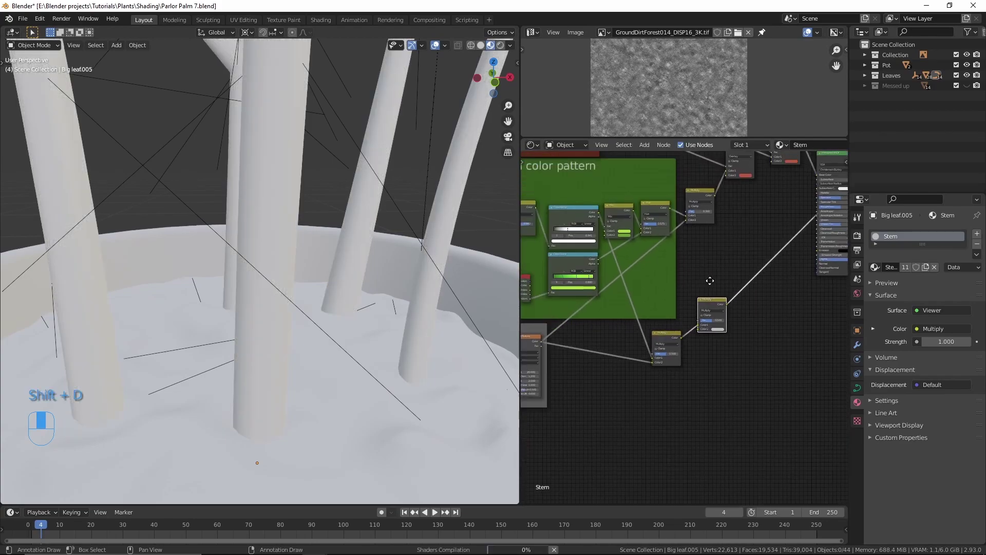
pyautogui.scroll(1, 623, 211)
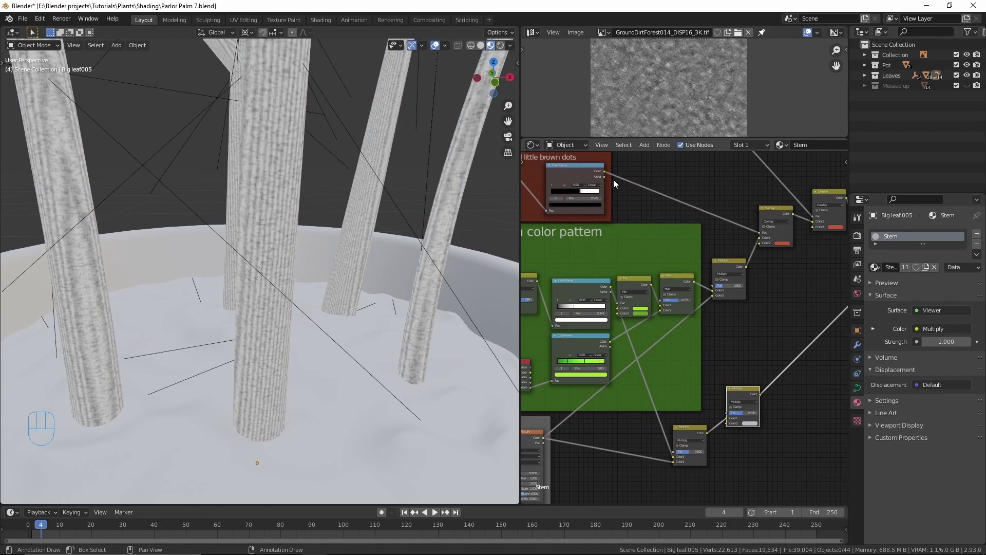
# Connect the "little brown dots" ColorRamp's color to Color2 of the duplicated Multiply node and set its blending mode to Add.
pyautogui.moveTo(604, 173); pyautogui.dragTo(727, 425)
pyautogui.scroll(4, 707, 334)
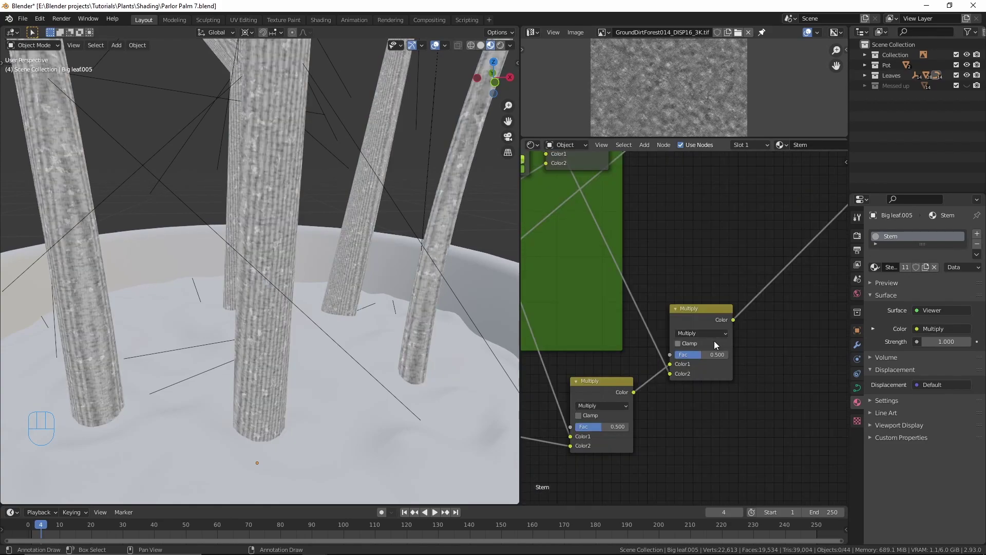
pyautogui.click(657, 310)
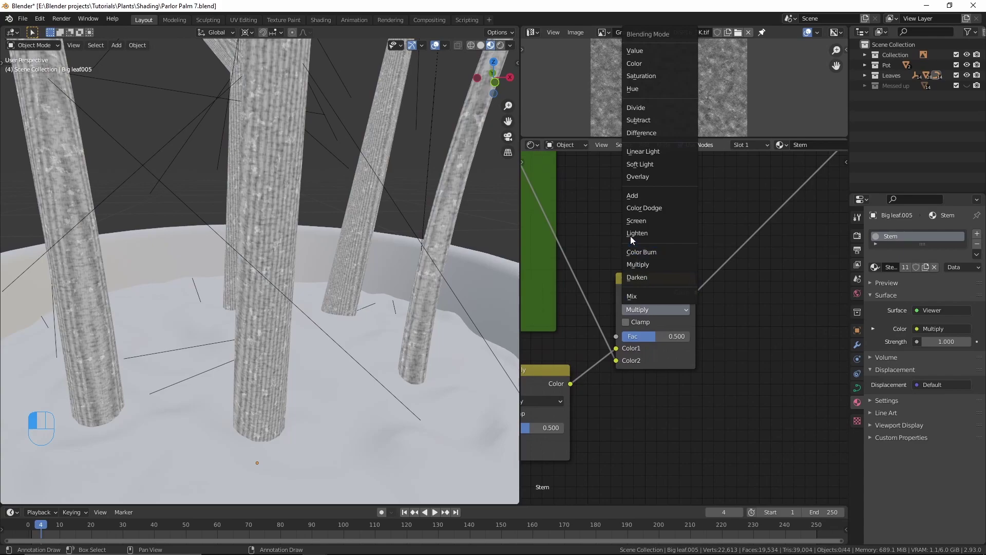
pyautogui.click(641, 195)
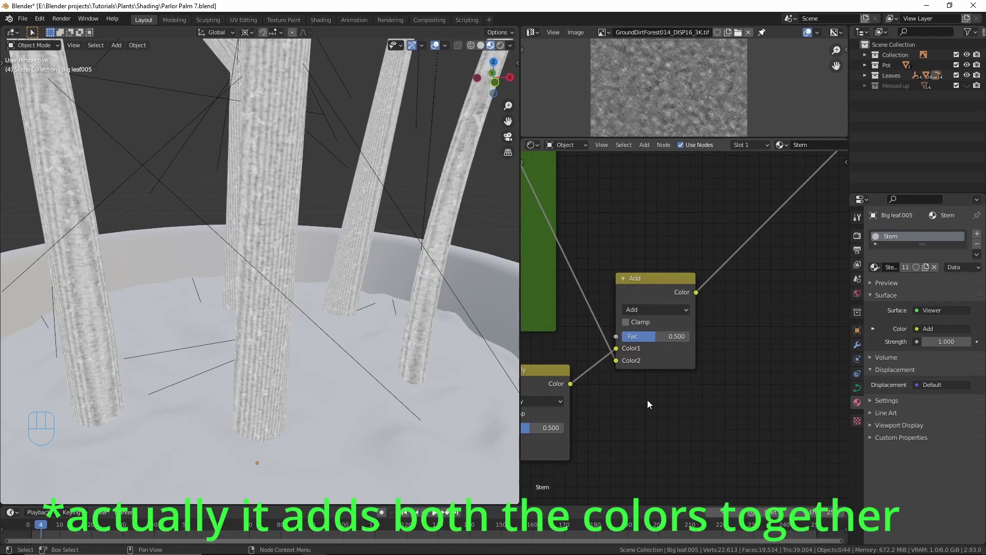
# Duplicate the Add node and insert the copy on the link following the original.
pyautogui.scroll(-2, 639, 341)
pyautogui.hotkey('shift', 'd')
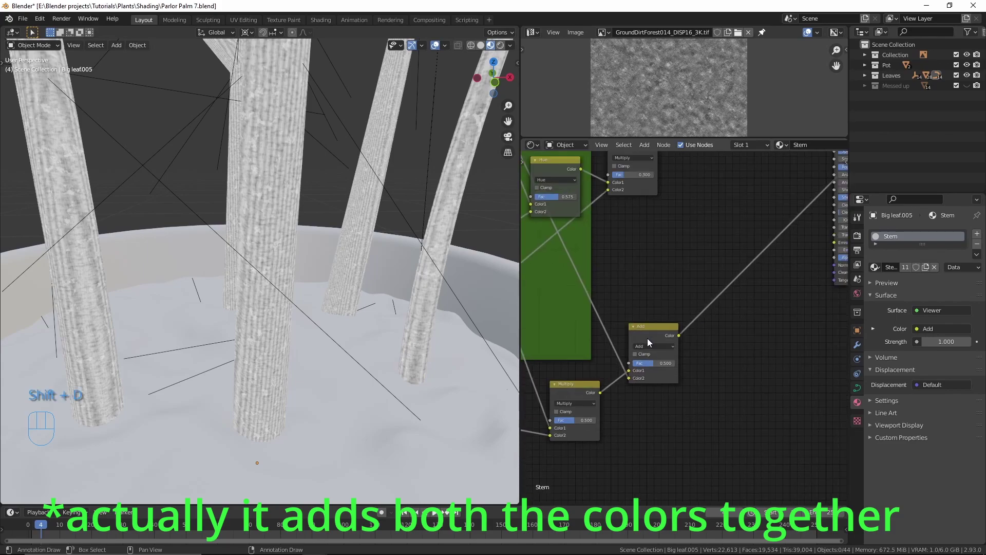
pyautogui.hotkey('shift', 'd')
pyautogui.click(705, 308)
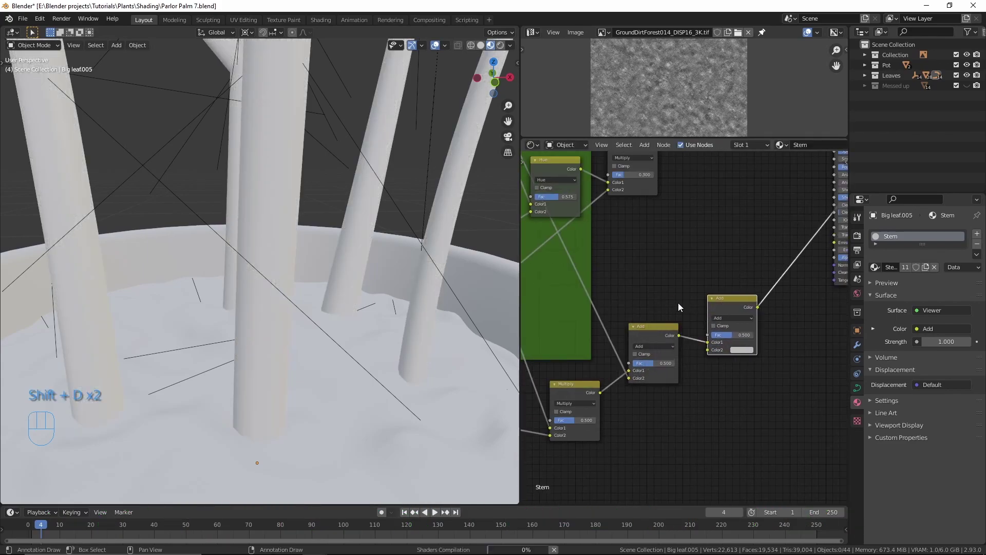
# Connect the color of the ColorRamp in the orange-brown frame above the dots frame to Color2 of the duplicated Add node.
pyautogui.scroll(-1, 677, 305)
pyautogui.moveTo(672, 307); pyautogui.dragTo(684, 346, button='middle')
pyautogui.moveTo(645, 226); pyautogui.dragTo(653, 272, button='middle')
pyautogui.scroll(-1, 617, 206)
pyautogui.moveTo(604, 192)
pyautogui.mouseDown(button='middle')
pyautogui.moveTo(616, 212)
pyautogui.moveTo(614, 252)
pyautogui.mouseUp(button='middle')
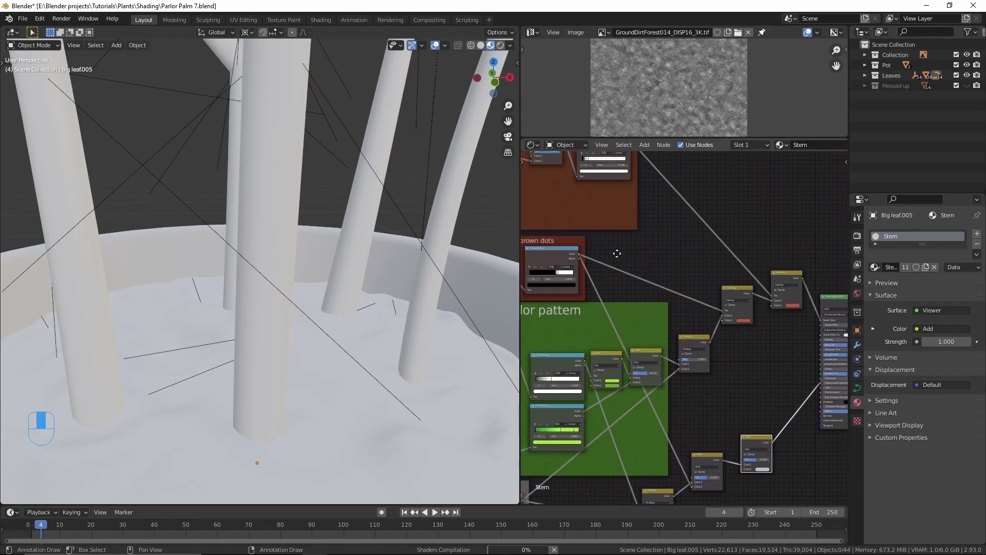
pyautogui.scroll(-2, 618, 170)
pyautogui.scroll(1, 622, 180)
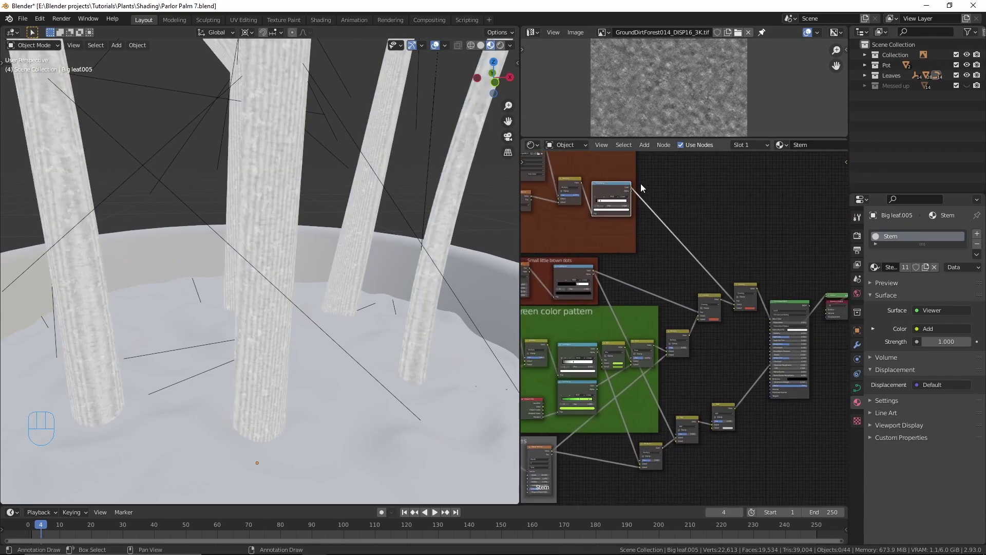
pyautogui.moveTo(631, 189); pyautogui.dragTo(712, 429)
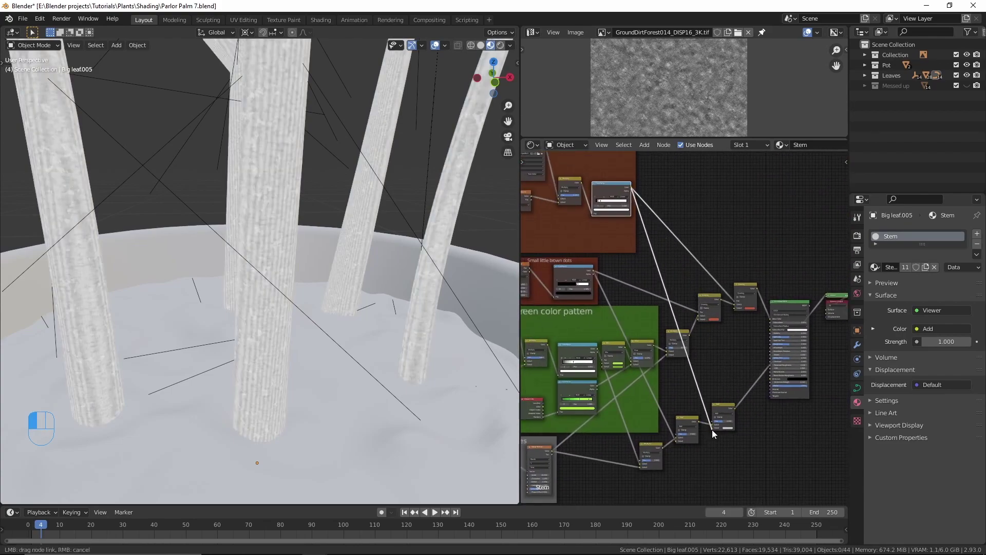
# Set the blending mode of the last mix node in the chain to Multiply.
pyautogui.scroll(-1, 668, 362)
pyautogui.moveTo(668, 363); pyautogui.dragTo(657, 344, button='middle')
pyautogui.scroll(6, 713, 366)
pyautogui.scroll(1, 668, 305)
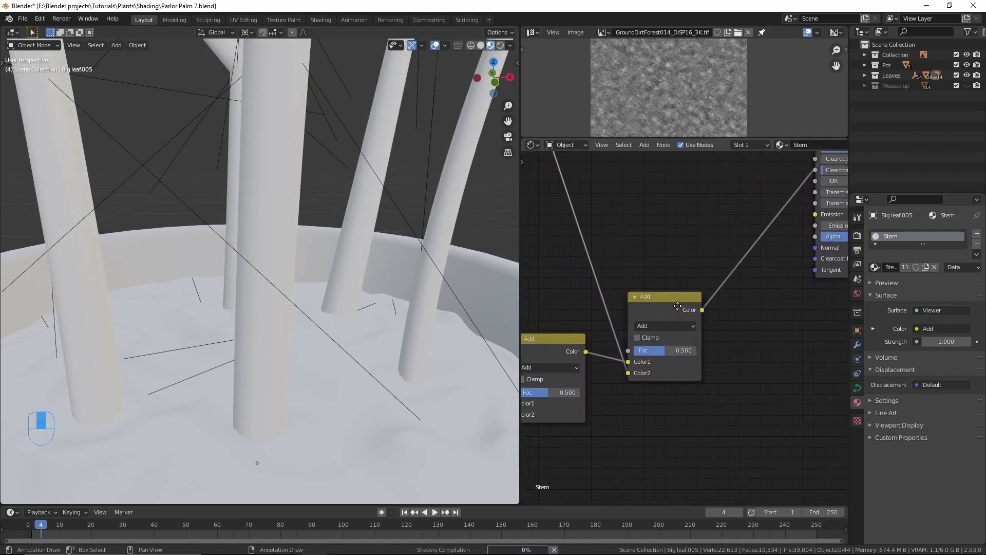
pyautogui.moveTo(668, 305); pyautogui.dragTo(657, 329, button='middle')
pyautogui.click(658, 347)
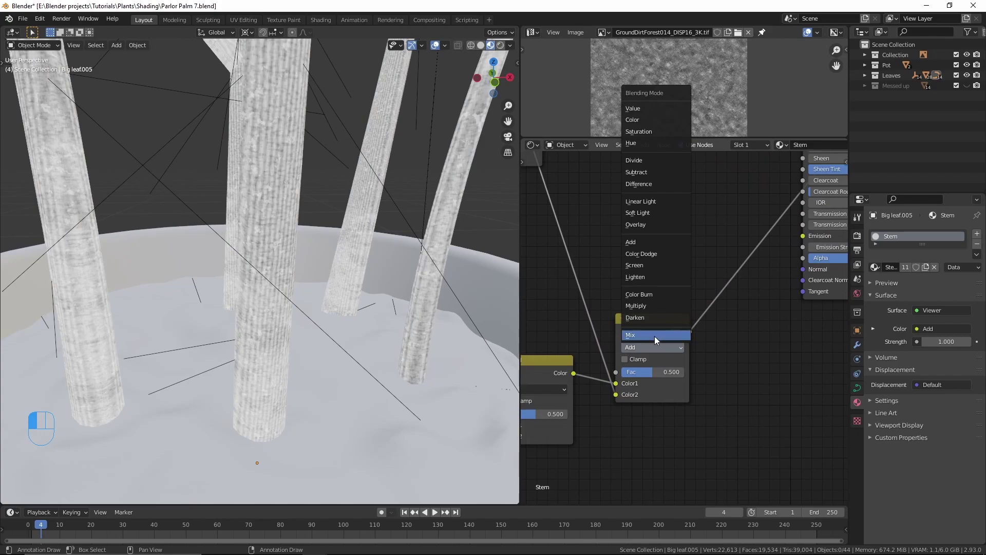
pyautogui.click(649, 306)
# Connect the final Multiply node's color to the Principled BSDF's Roughness and preview the full shader on the stems.
pyautogui.scroll(-1, 637, 362)
pyautogui.moveTo(637, 361); pyautogui.dragTo(595, 413, button='middle')
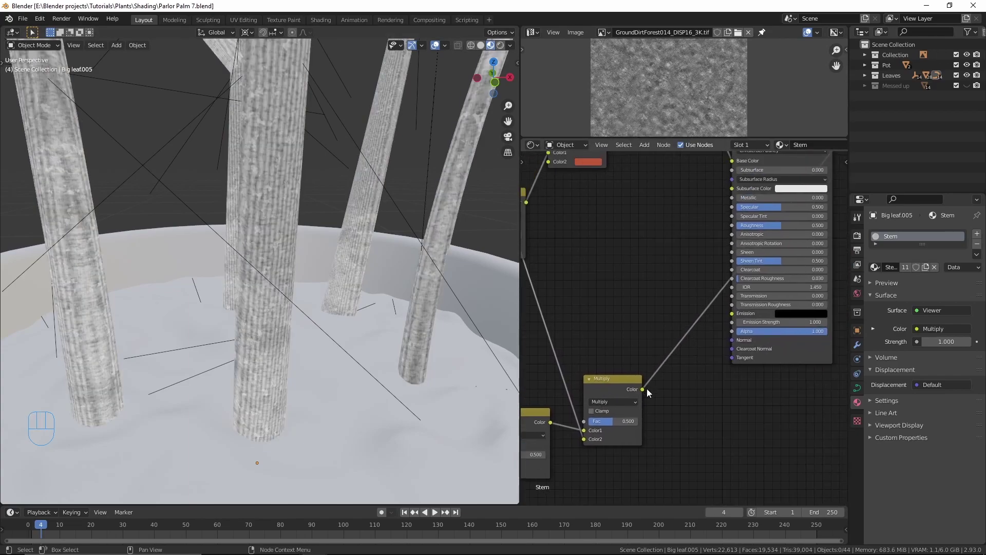
pyautogui.moveTo(638, 393); pyautogui.dragTo(695, 279)
pyautogui.moveTo(730, 229); pyautogui.dragTo(728, 229)
pyautogui.press('KP_Decimal')
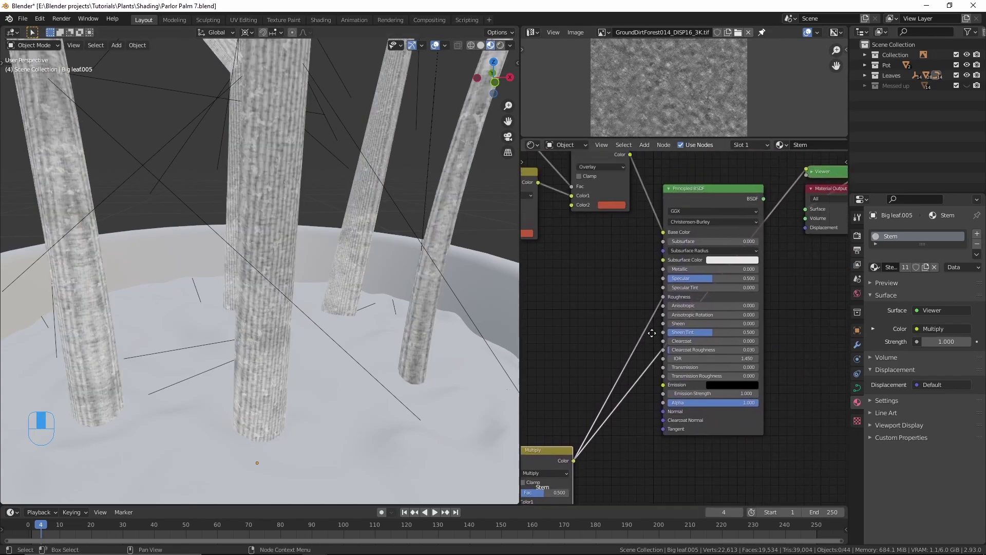
pyautogui.keyDown('ctrl'); pyautogui.keyDown('shift'); pyautogui.click(661, 231); pyautogui.keyUp('shift'); pyautogui.keyUp('ctrl')
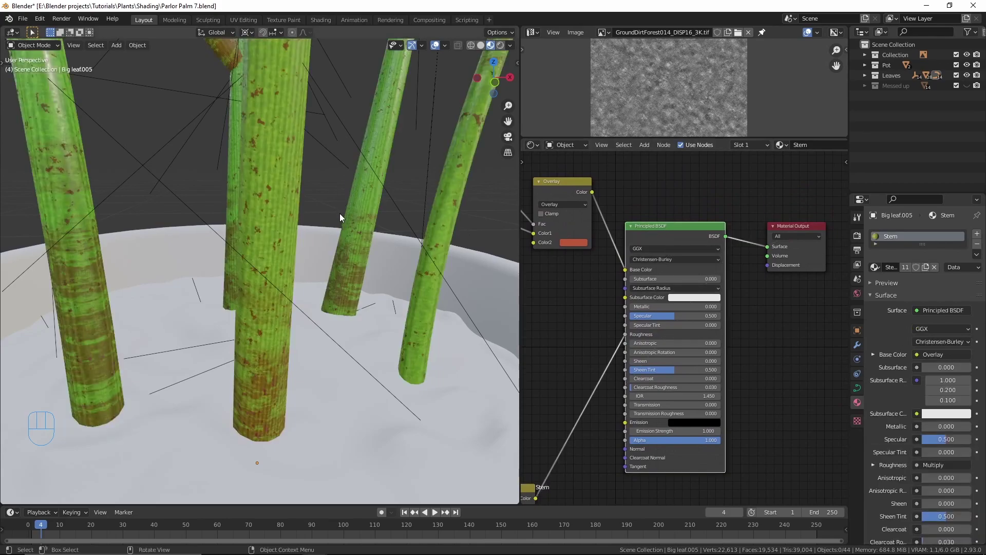
# Switch the viewport to rendered shading and light it with the blue-sky HDRI that has a golden horizon.
pyautogui.press('z')
pyautogui.click(341, 320)
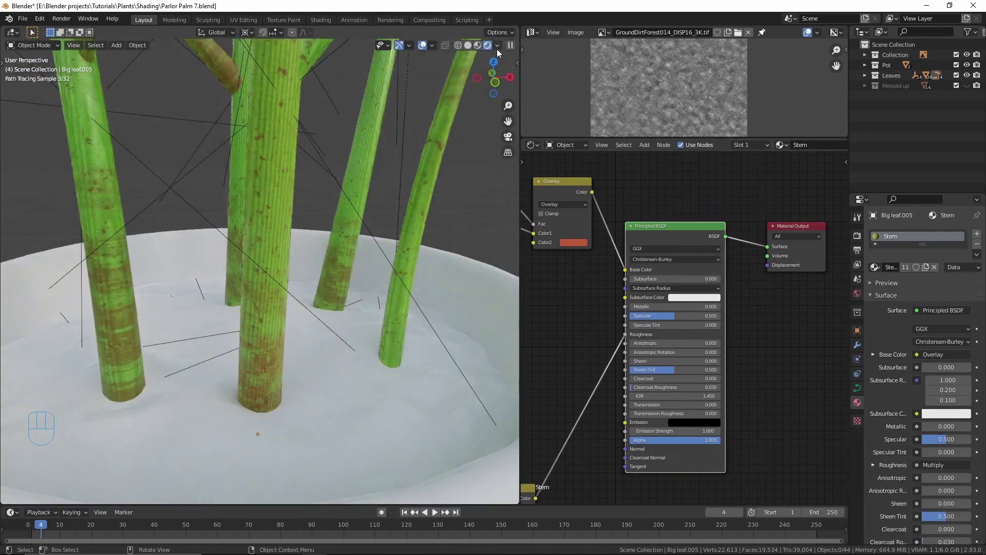
pyautogui.click(497, 45)
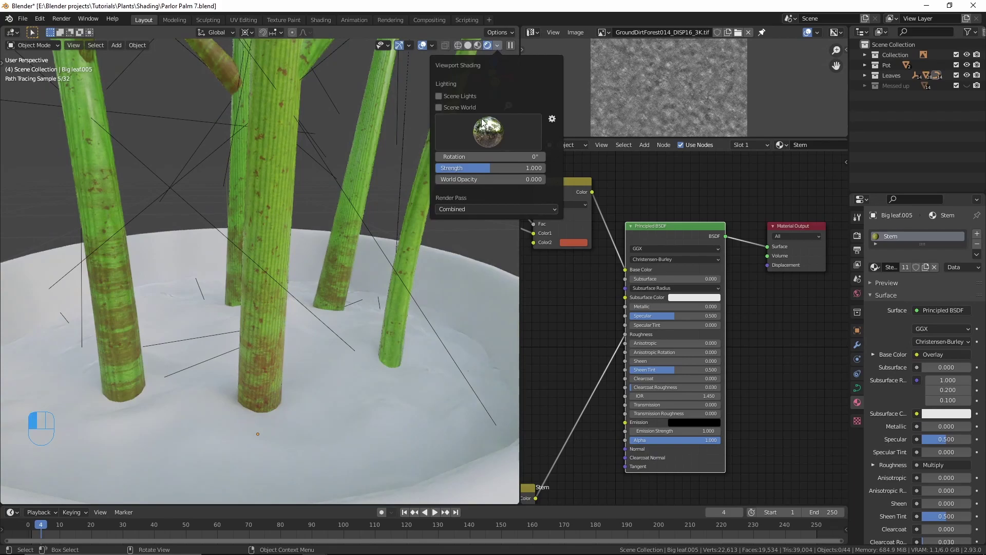
pyautogui.click(488, 132)
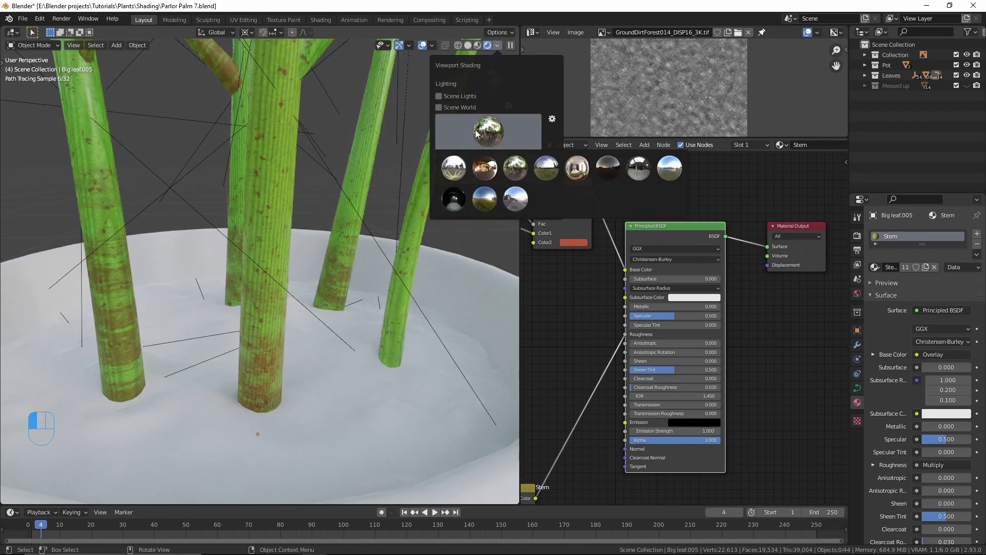
pyautogui.click(488, 203)
pyautogui.moveTo(340, 259)
pyautogui.mouseDown(button='middle')
pyautogui.moveTo(356, 244)
pyautogui.moveTo(320, 278)
pyautogui.mouseUp(button='middle')
# Add a ColorRamp node on the link between the final Multiply node and the Principled BSDF's Roughness.
pyautogui.moveTo(552, 356); pyautogui.dragTo(686, 261, button='middle')
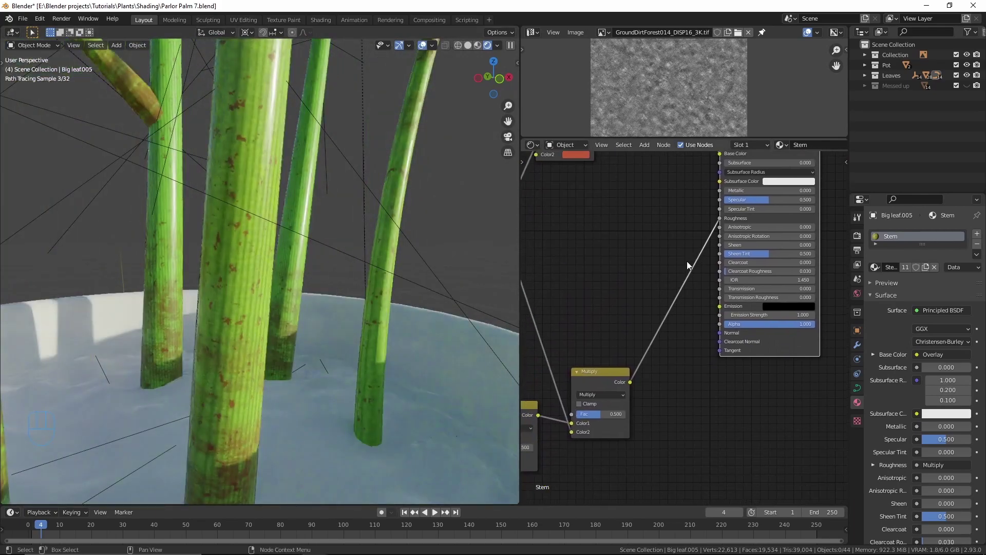
pyautogui.scroll(-1, 628, 273)
pyautogui.hotkey('shift', 'a')
pyautogui.write('colo')
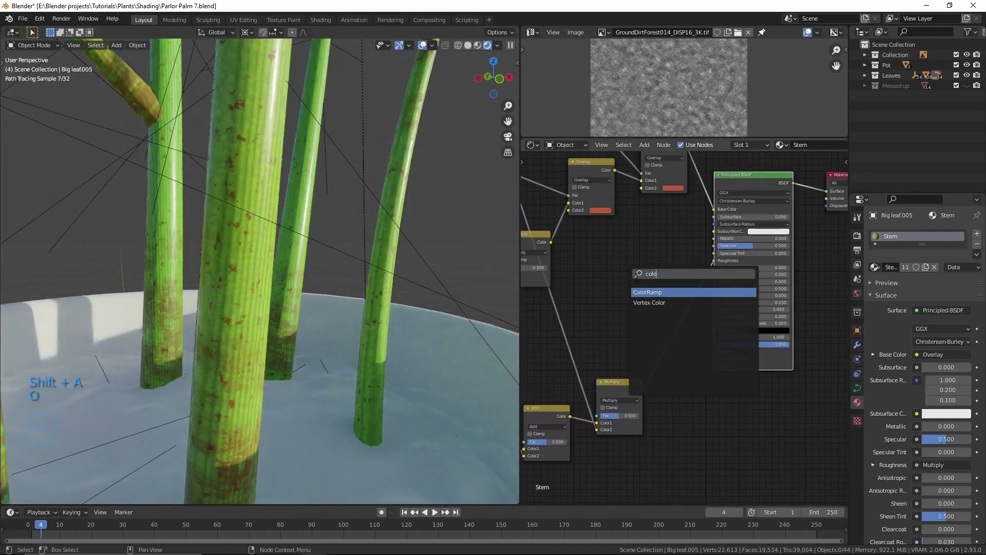
pyautogui.click(654, 294)
pyautogui.click(692, 298)
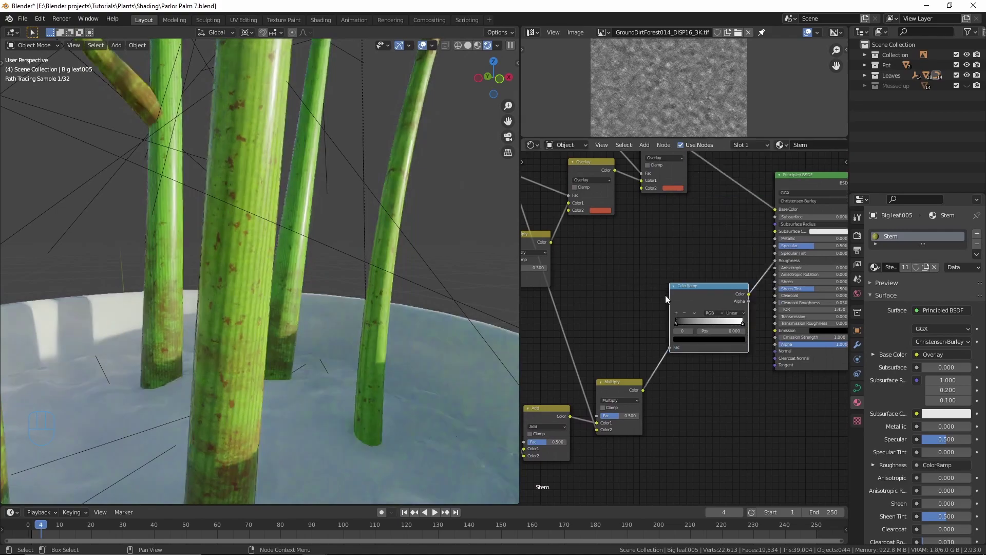
# Preview the new ColorRamp on the stems, move its white stop to 0.373 and darken that stop to a value of 0.334.
pyautogui.scroll(2, 652, 284)
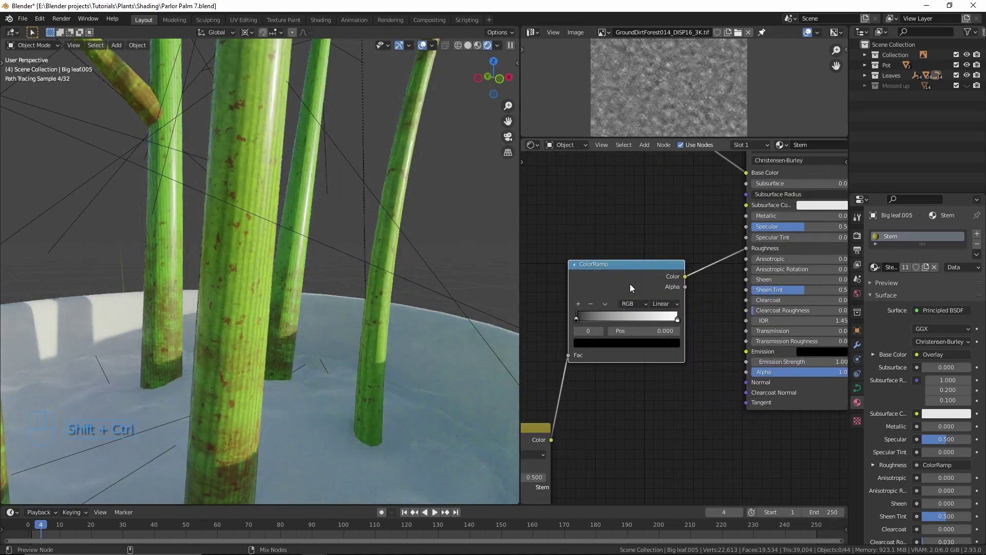
pyautogui.keyDown('ctrl'); pyautogui.keyDown('shift'); pyautogui.click(627, 288); pyautogui.keyUp('shift'); pyautogui.keyUp('ctrl')
pyautogui.scroll(3, 648, 314)
pyautogui.moveTo(731, 310); pyautogui.dragTo(636, 311)
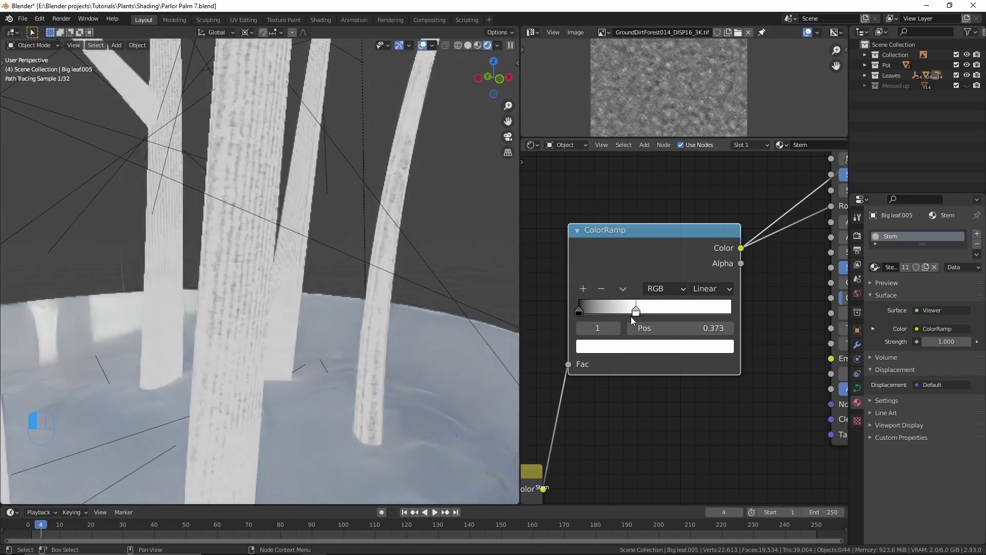
pyautogui.click(627, 345)
pyautogui.moveTo(698, 162); pyautogui.dragTo(700, 179)
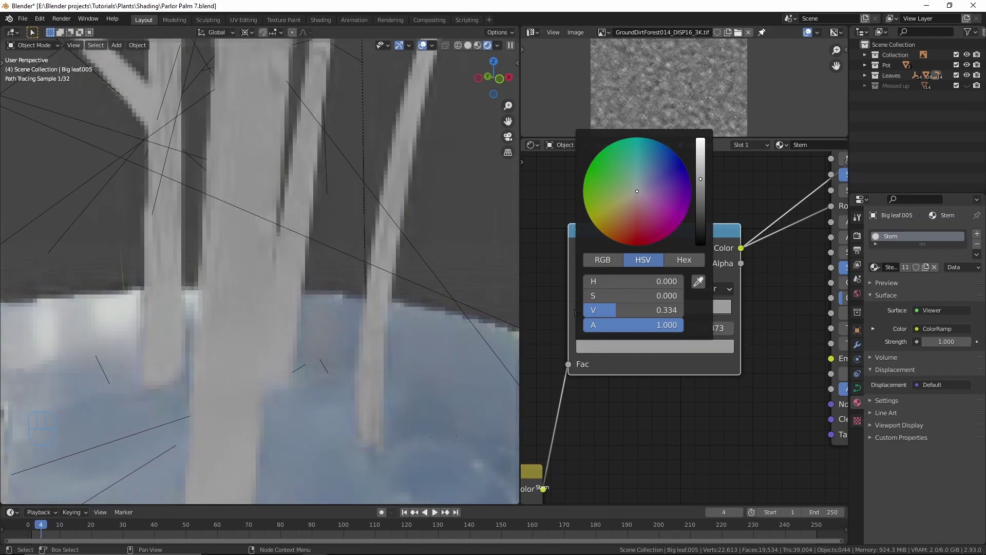
# Move the ramp's black stop to about 0.14 with a color value of 0.133, and shift the light stop to 0.350.
pyautogui.moveTo(582, 309); pyautogui.dragTo(605, 312)
pyautogui.click(621, 345)
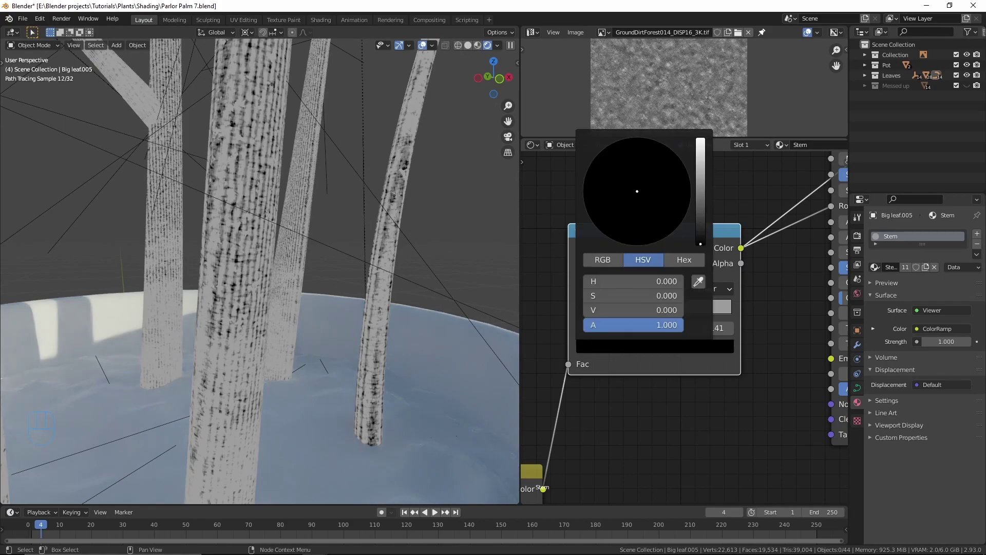
pyautogui.moveTo(702, 209); pyautogui.dragTo(701, 202)
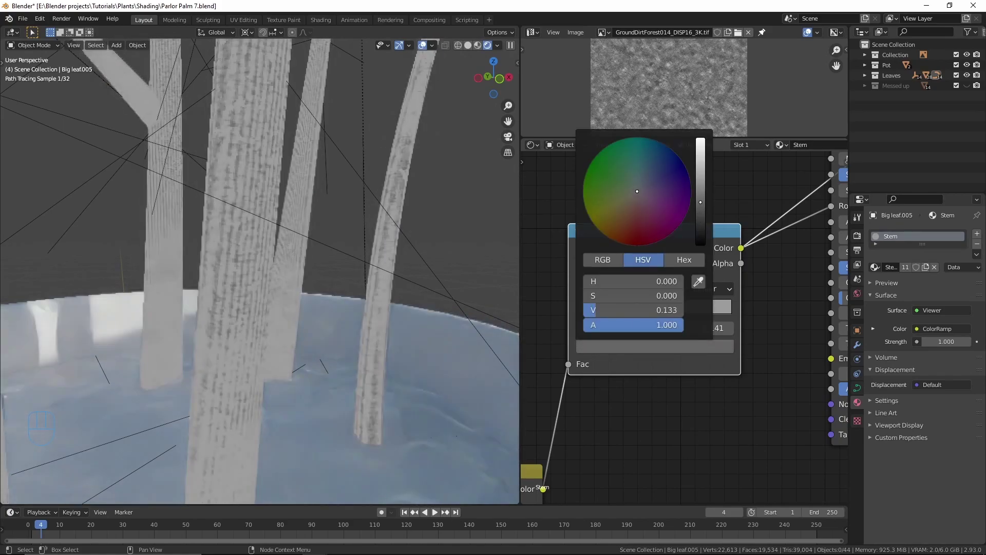
pyautogui.moveTo(638, 310); pyautogui.dragTo(633, 311)
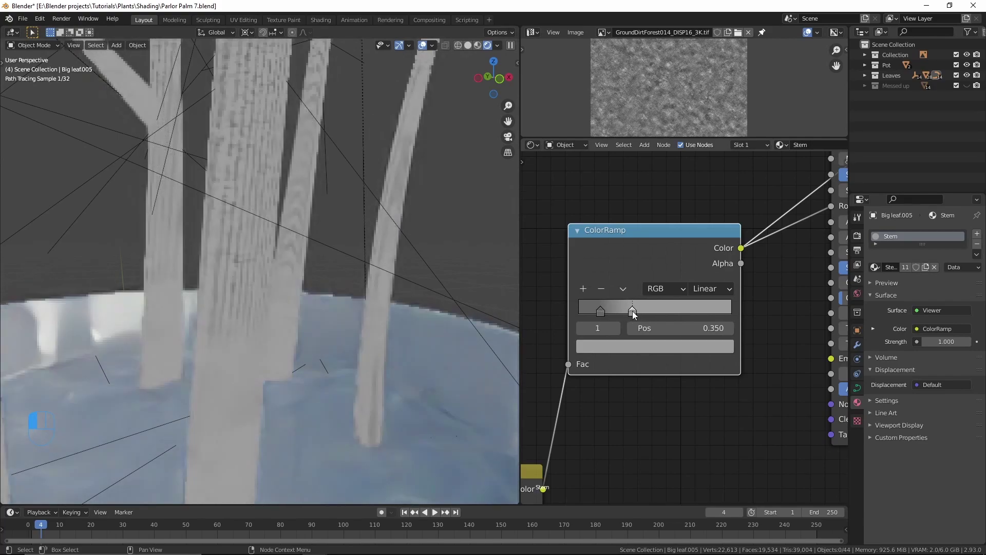
# Preview the Principled BSDF on the stems again and check their glossiness up close.
pyautogui.scroll(-9, 700, 286)
pyautogui.moveTo(722, 270); pyautogui.dragTo(616, 341, button='middle')
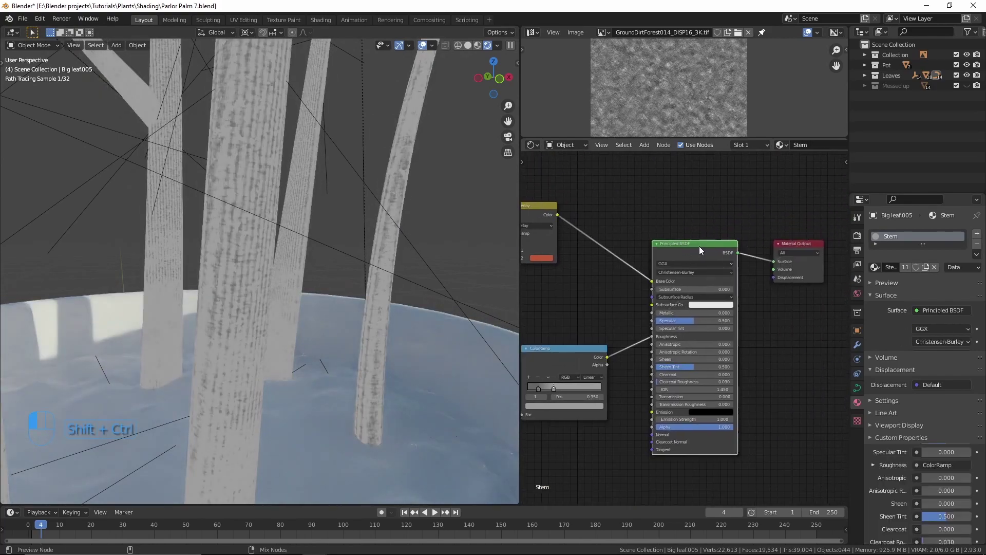
pyautogui.keyDown('ctrl'); pyautogui.keyDown('shift'); pyautogui.click(699, 245); pyautogui.keyUp('shift'); pyautogui.keyUp('ctrl')
pyautogui.scroll(3, 251, 270)
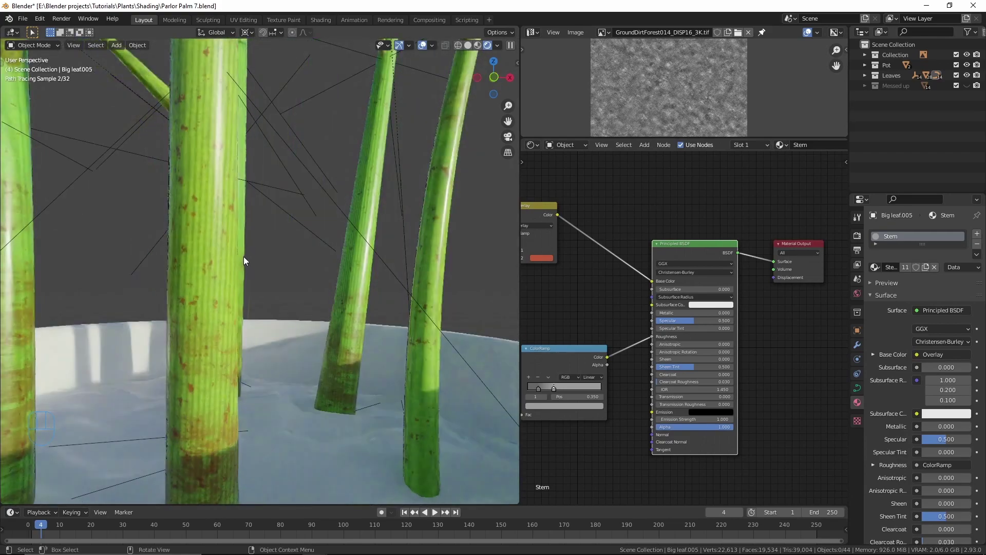
pyautogui.moveTo(252, 235); pyautogui.dragTo(264, 315, button='middle')
pyautogui.scroll(2, 264, 316)
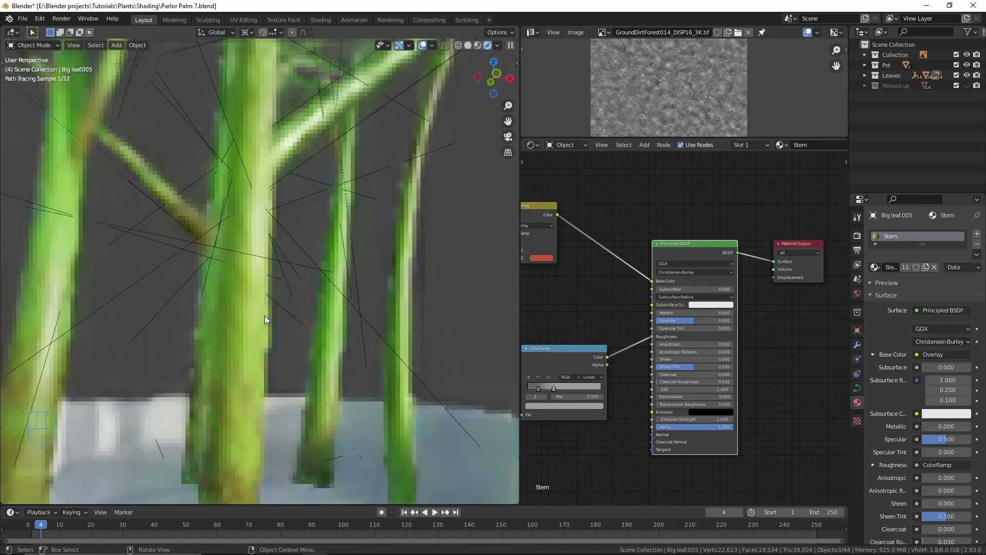
# Add a Bump node in the empty area below the roughness ColorRamp.
pyautogui.moveTo(629, 423); pyautogui.dragTo(729, 338, button='middle')
pyautogui.scroll(3, 648, 377)
pyautogui.hotkey('shift', 'a')
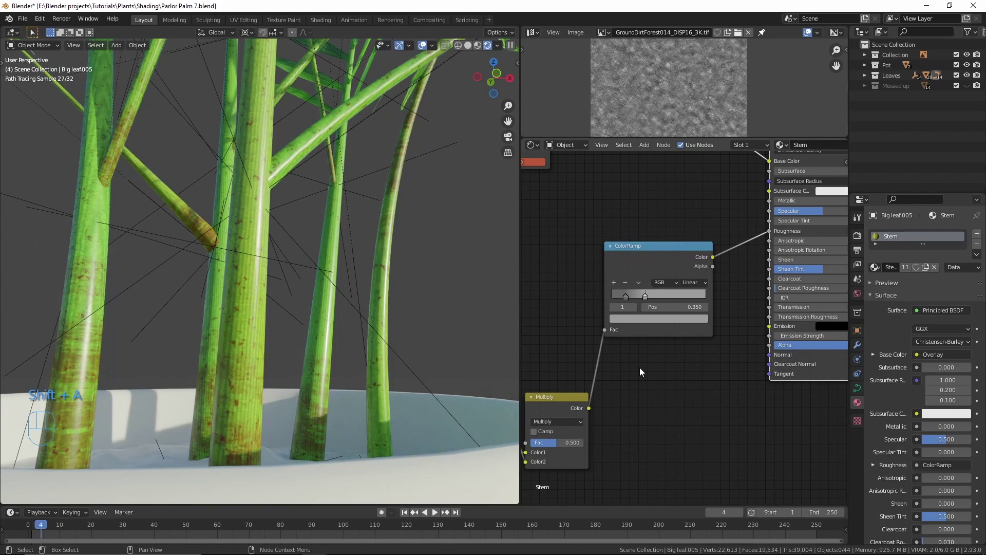
pyautogui.click(640, 368)
pyautogui.write('bu')
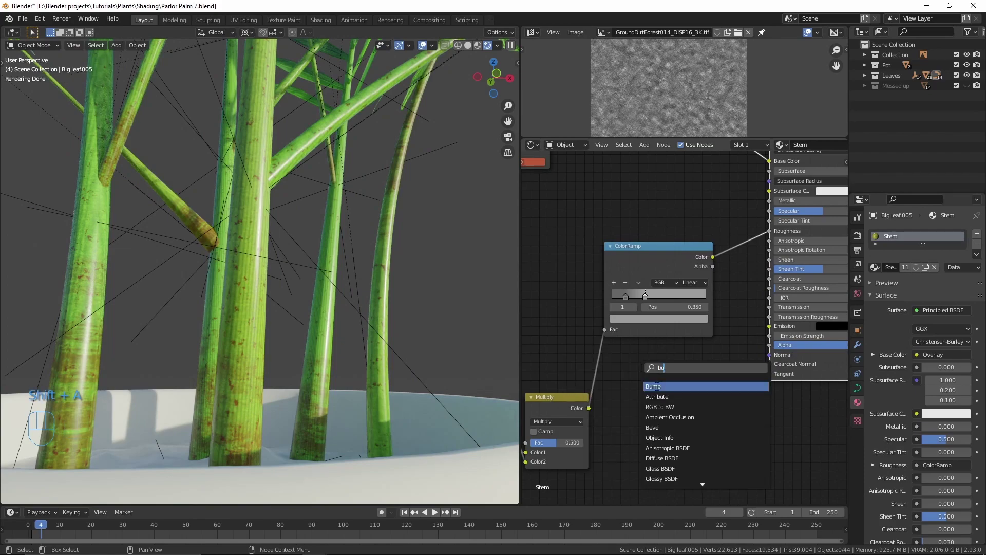
pyautogui.click(657, 386)
pyautogui.click(675, 374)
# Connect the final Multiply node's color to the Bump's Height and the Bump's Normal output to the Principled BSDF's Normal.
pyautogui.scroll(-4, 607, 411)
pyautogui.moveTo(603, 424); pyautogui.dragTo(709, 367, button='middle')
pyautogui.click(670, 348)
pyautogui.moveTo(669, 348); pyautogui.dragTo(753, 357)
pyautogui.scroll(4, 652, 350)
pyautogui.moveTo(729, 352); pyautogui.dragTo(579, 360, button='middle')
pyautogui.scroll(3, 579, 360)
pyautogui.moveTo(660, 322); pyautogui.dragTo(731, 304)
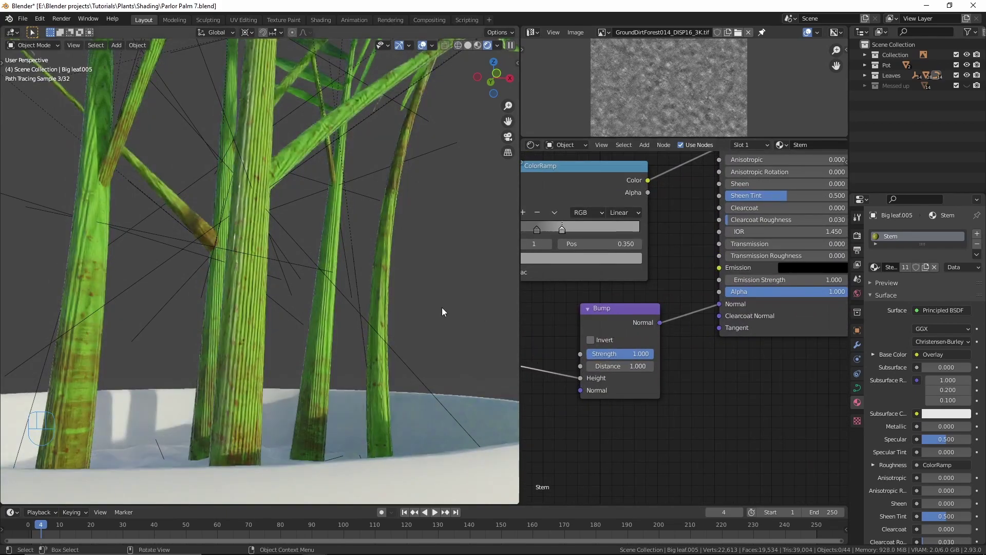
# Set the Bump node's strength to 0.2 and check the stems' surface relief.
pyautogui.scroll(2, 570, 385)
pyautogui.click(628, 344)
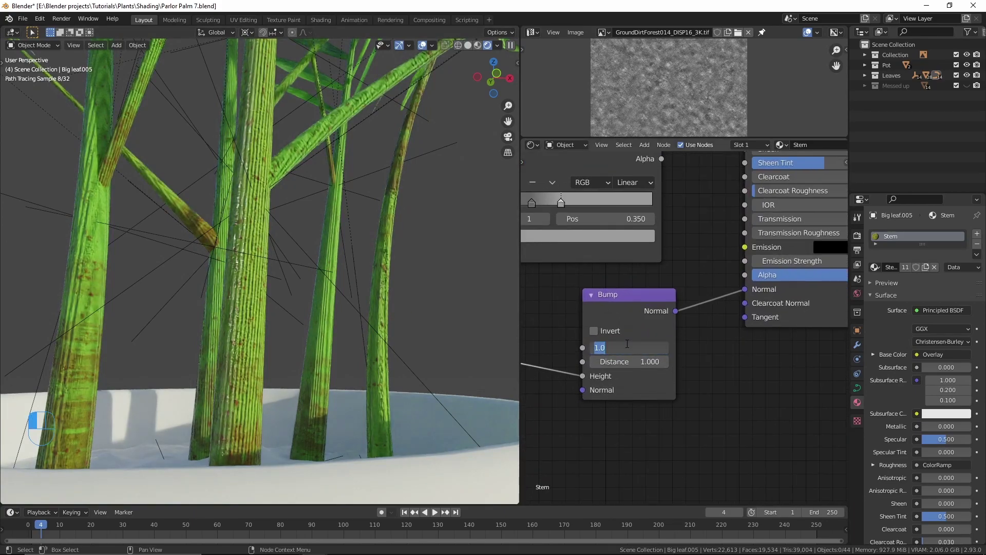
pyautogui.write('.2')
pyautogui.press('Return')
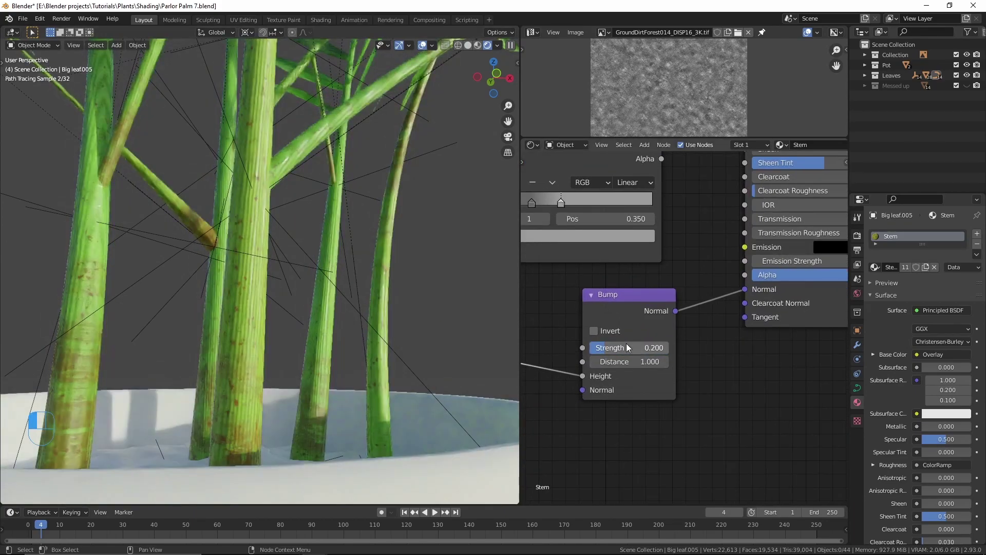
pyautogui.keyDown('shift'); pyautogui.moveTo(387, 155); pyautogui.dragTo(396, 282, button='middle'); pyautogui.keyUp('shift')
pyautogui.scroll(-3, 396, 284)
pyautogui.moveTo(290, 312); pyautogui.dragTo(333, 332, button='middle')
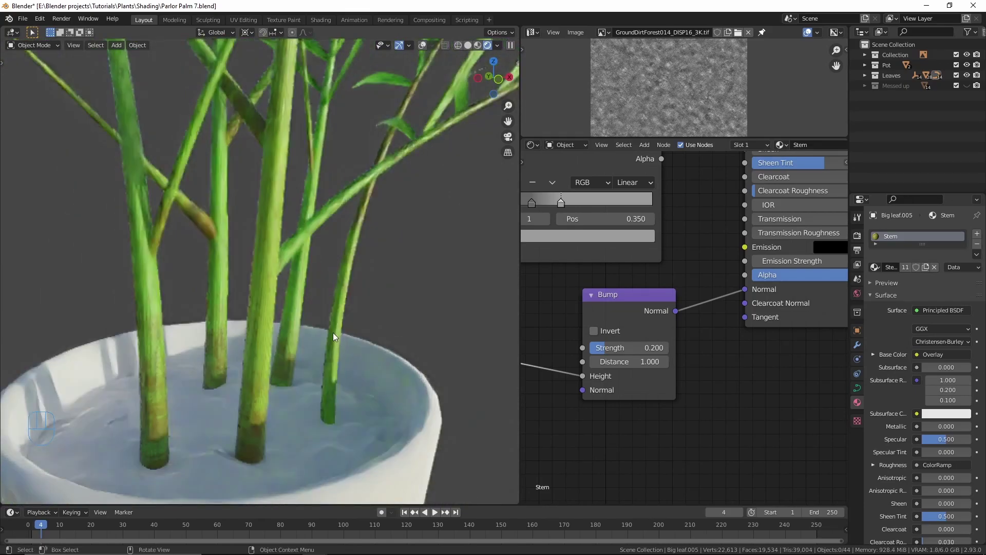
# Set the Principled BSDF's Subsurface amount to 0.1 in the Stem material.
pyautogui.scroll(-6, 709, 247)
pyautogui.moveTo(706, 240); pyautogui.dragTo(679, 349, button='middle')
pyautogui.moveTo(669, 255); pyautogui.dragTo(658, 358, button='middle')
pyautogui.scroll(2, 622, 260)
pyautogui.moveTo(721, 306); pyautogui.dragTo(693, 310, button='middle')
pyautogui.scroll(1, 713, 307)
pyautogui.click(690, 305)
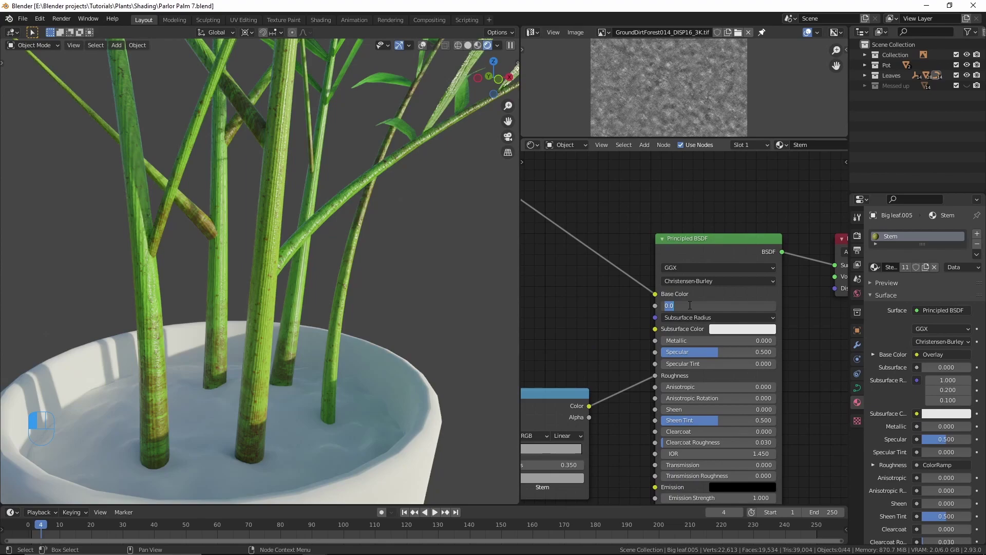
pyautogui.write('.1')
pyautogui.press('Return')
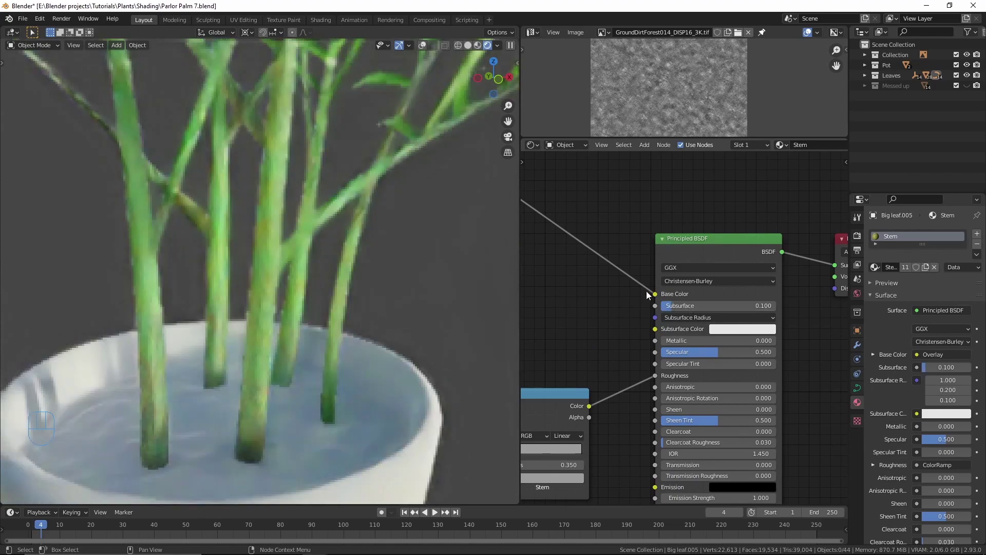
# Connect the last Overlay node's color to the Principled BSDF's Subsurface Color and save the file.
pyautogui.scroll(-1, 594, 266)
pyautogui.moveTo(533, 217); pyautogui.dragTo(610, 229, button='middle')
pyautogui.moveTo(604, 219); pyautogui.dragTo(724, 334)
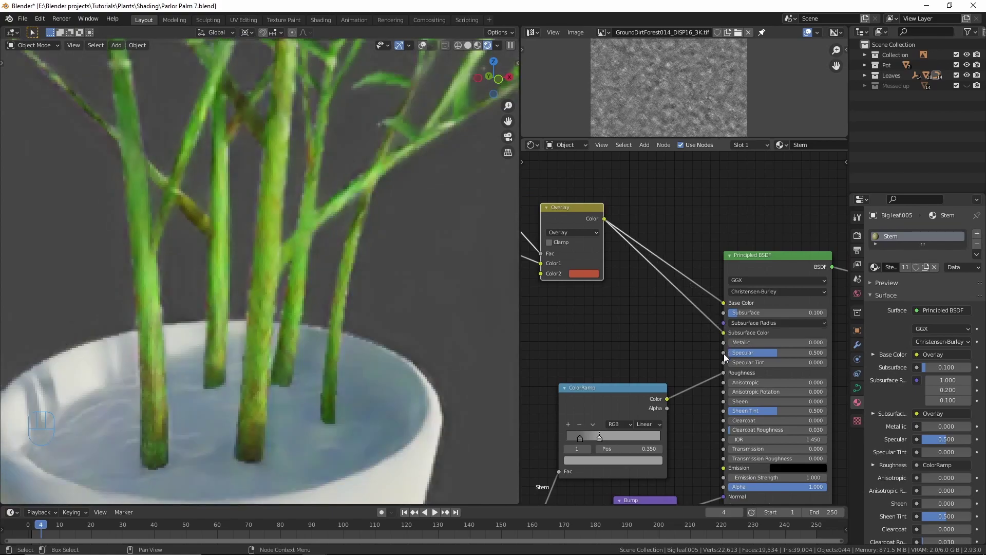
pyautogui.moveTo(668, 337); pyautogui.dragTo(648, 341, button='middle')
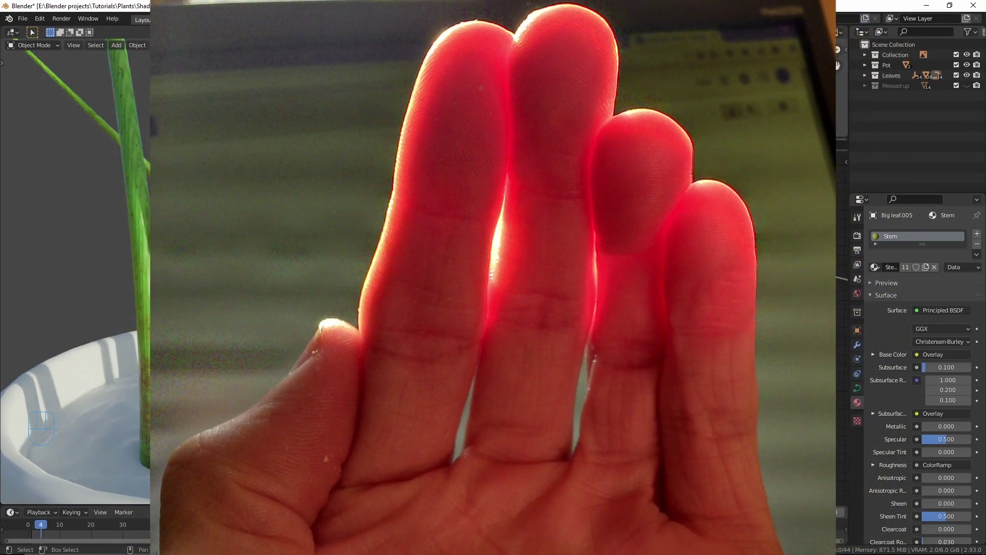
pyautogui.hotkey('ctrl', 's')
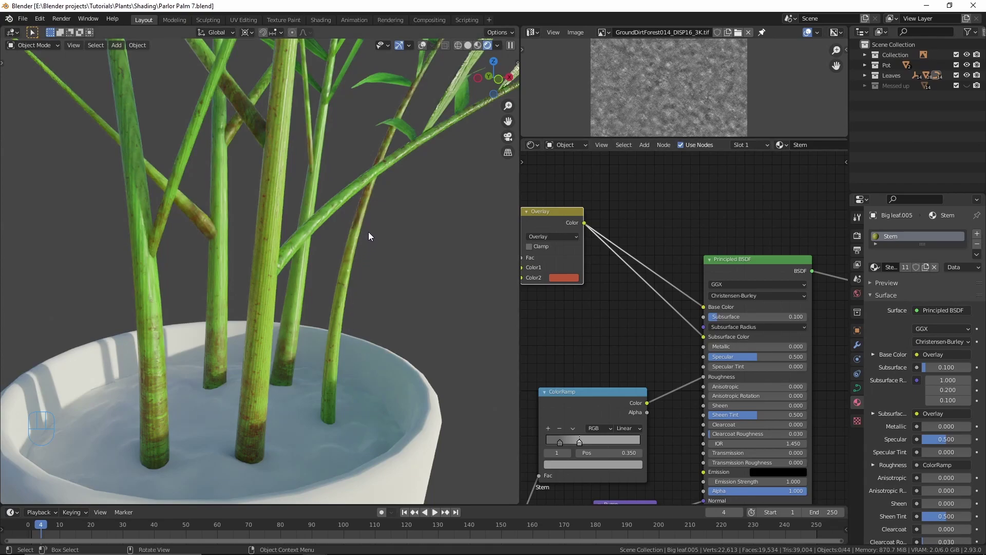
# Show the viewport overlays, select the thin curved stem near the pot's rim and give it its own material copy named "Stem inverted".
pyautogui.click(422, 46)
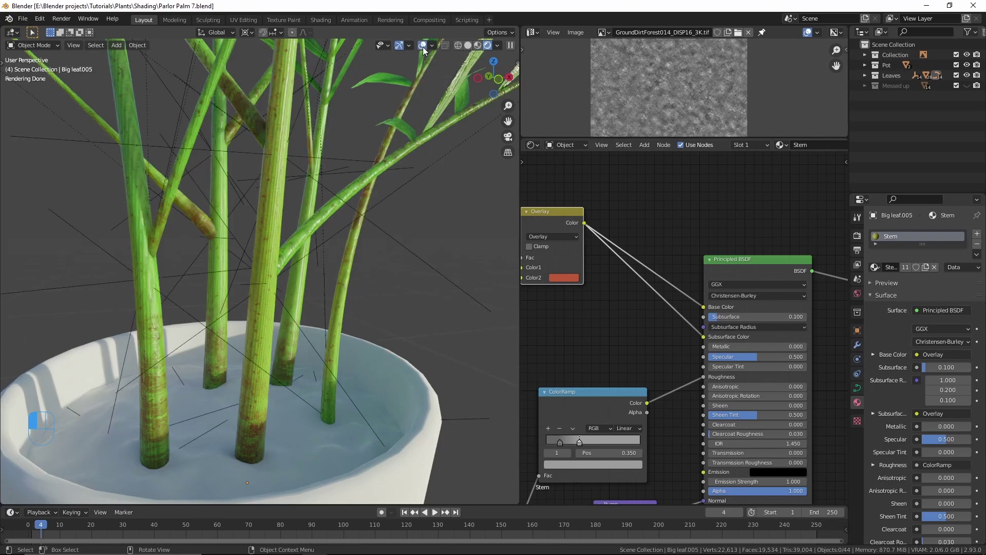
pyautogui.click(350, 261)
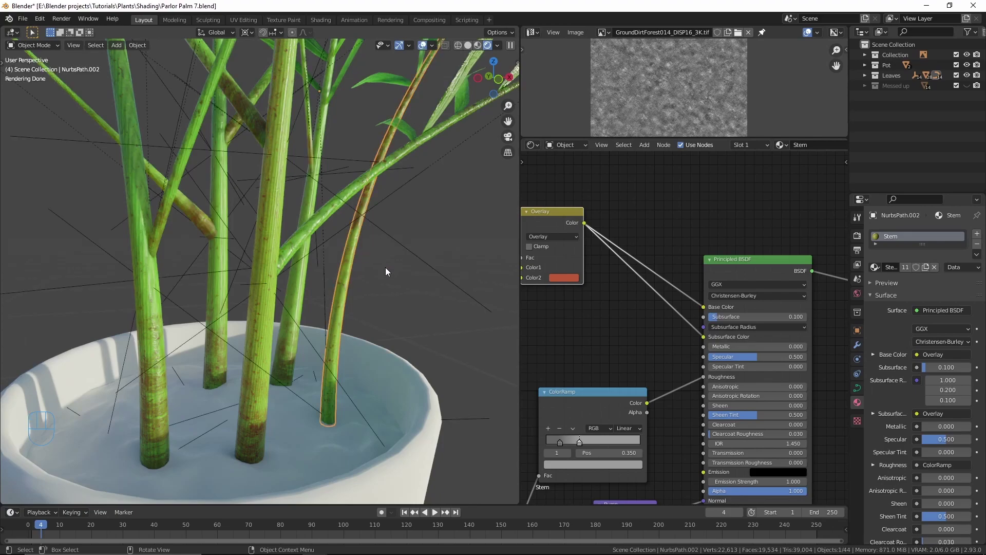
pyautogui.click(905, 266)
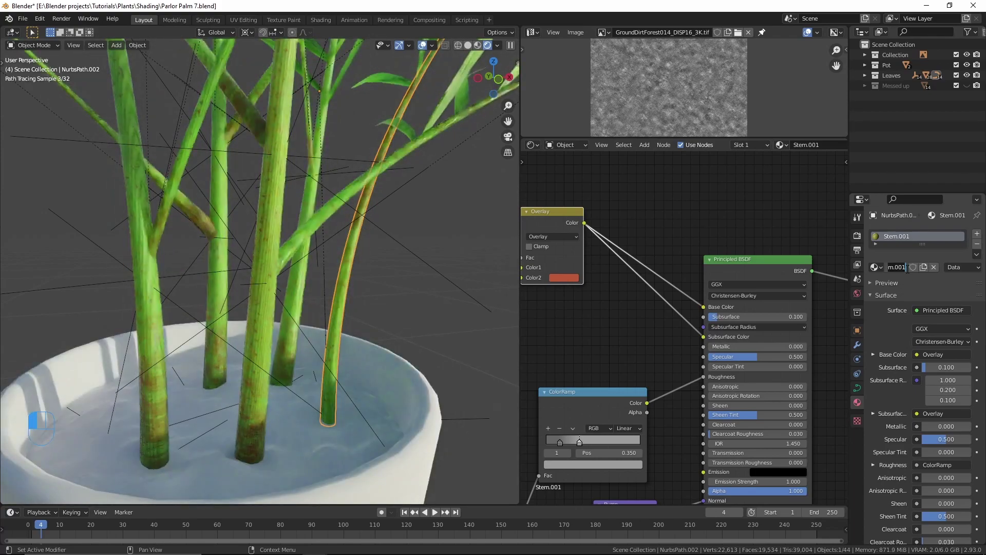
pyautogui.press('BackSpace')
pyautogui.press('BackSpace')
pyautogui.press('BackSpace')
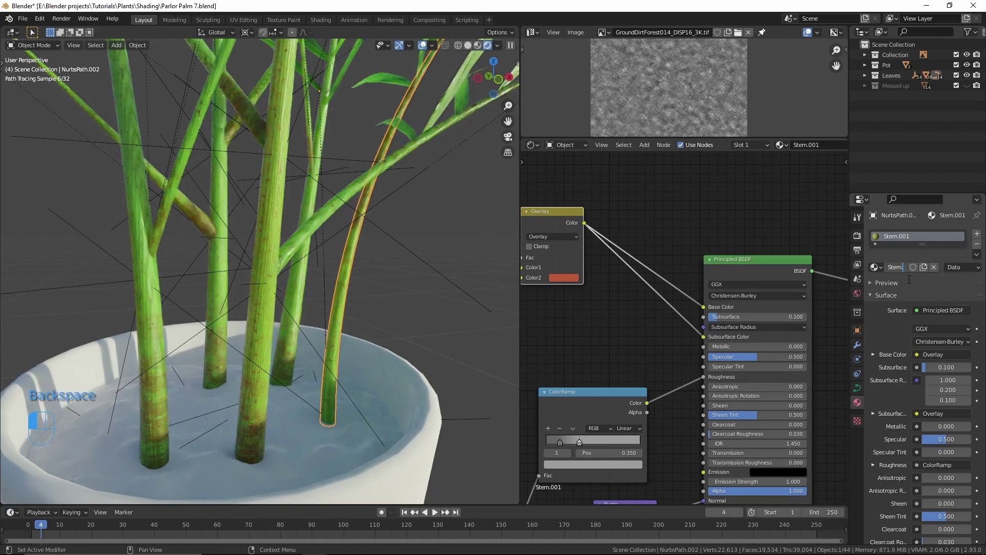
pyautogui.write('inverte')
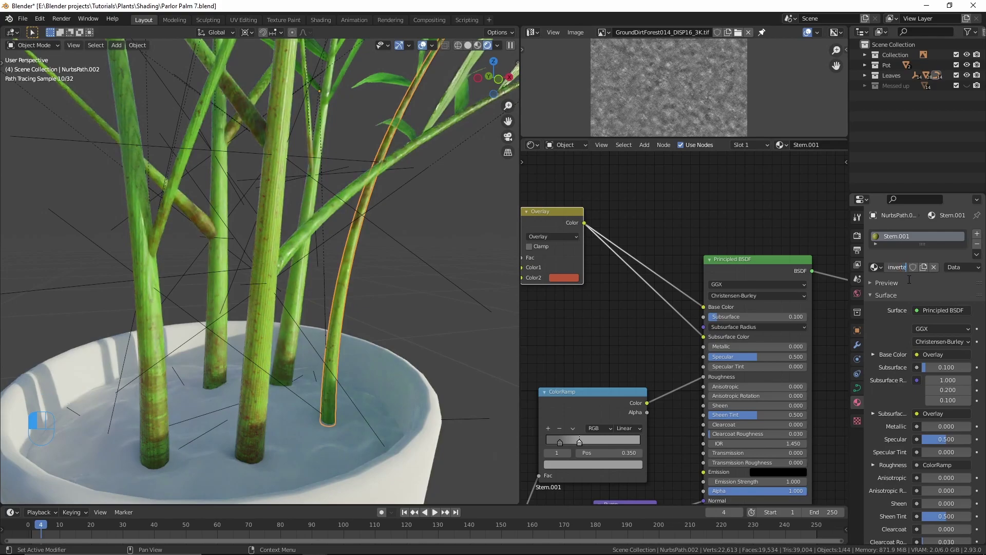
pyautogui.click(909, 279)
# On the Mapping node feeding the Gradient Texture, set Location X to -1.4 m and Scale to 1 on all axes.
pyautogui.scroll(-5, 624, 303)
pyautogui.moveTo(552, 308); pyautogui.dragTo(773, 372, button='middle')
pyautogui.scroll(-1, 407, 288)
pyautogui.moveTo(676, 315); pyautogui.dragTo(837, 389, button='middle')
pyautogui.moveTo(689, 288); pyautogui.dragTo(675, 324, button='middle')
pyautogui.scroll(3, 673, 288)
pyautogui.moveTo(601, 313); pyautogui.dragTo(618, 309, button='middle')
pyautogui.scroll(2, 619, 309)
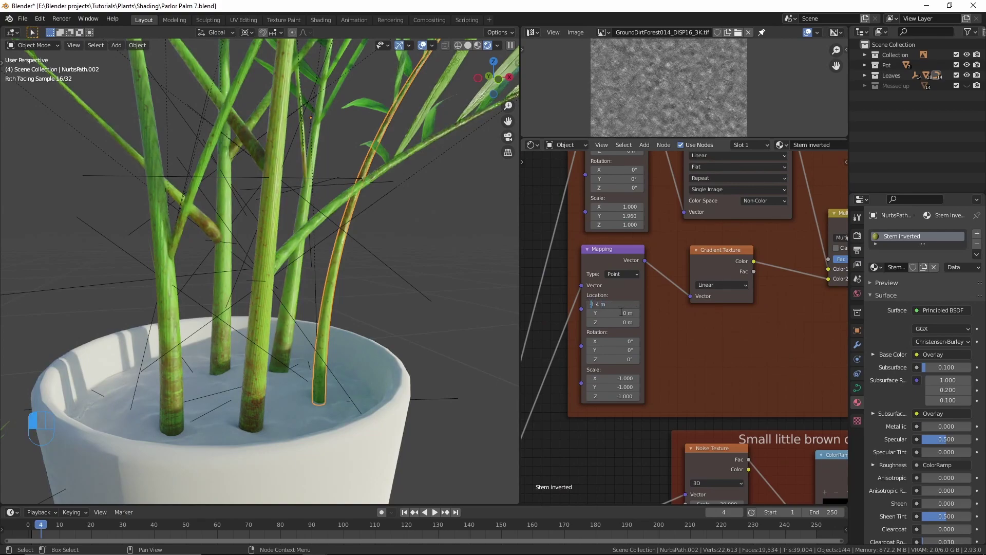
pyautogui.write('-')
pyautogui.press('Return')
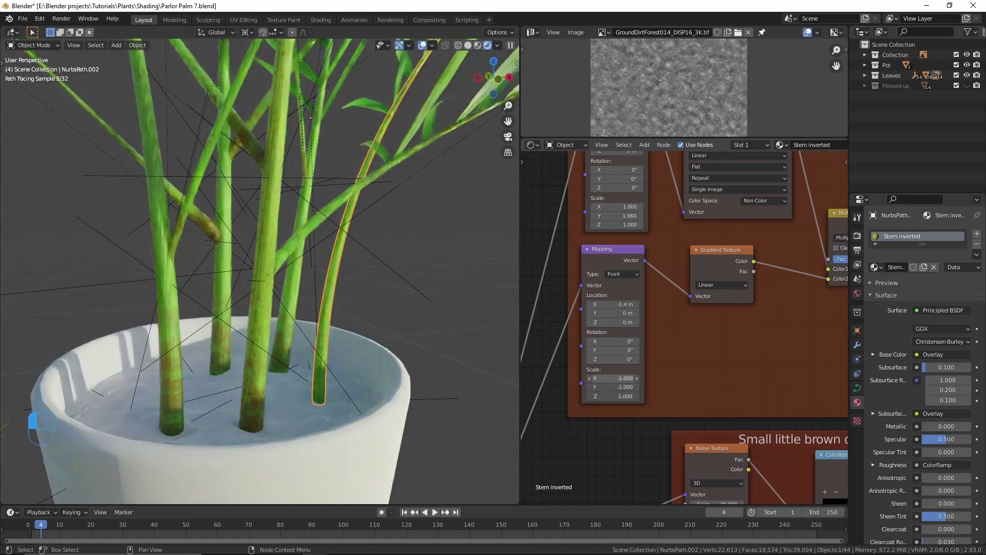
pyautogui.press('Return')
pyautogui.moveTo(490, 314); pyautogui.dragTo(469, 314, button='middle')
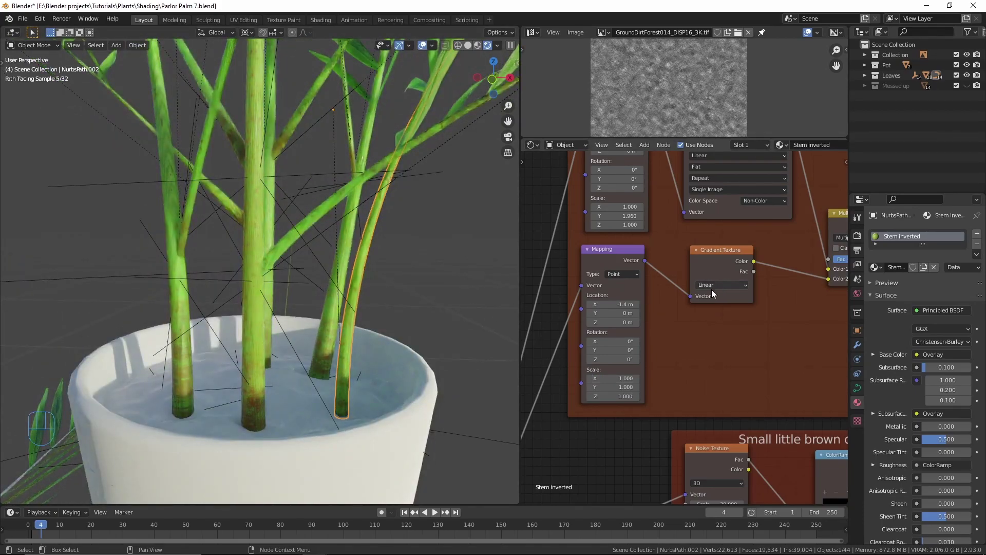
# Preview the Gradient Texture on the selected stem and adjust its Mapping node's Location X to -1.12 m.
pyautogui.moveTo(712, 289); pyautogui.dragTo(631, 288, button='middle')
pyautogui.keyDown('ctrl'); pyautogui.keyDown('shift'); pyautogui.click(655, 263); pyautogui.keyUp('shift'); pyautogui.keyUp('ctrl')
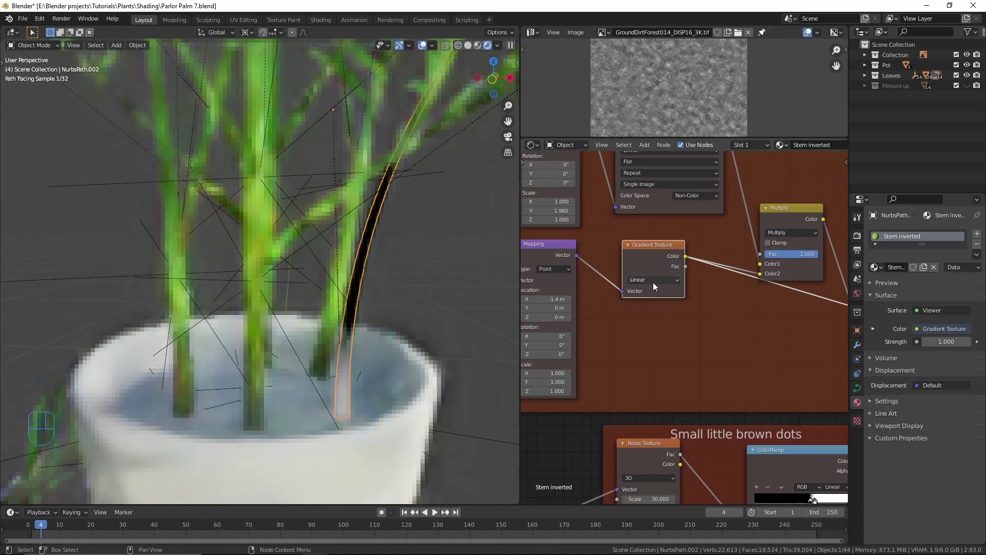
pyautogui.scroll(2, 648, 286)
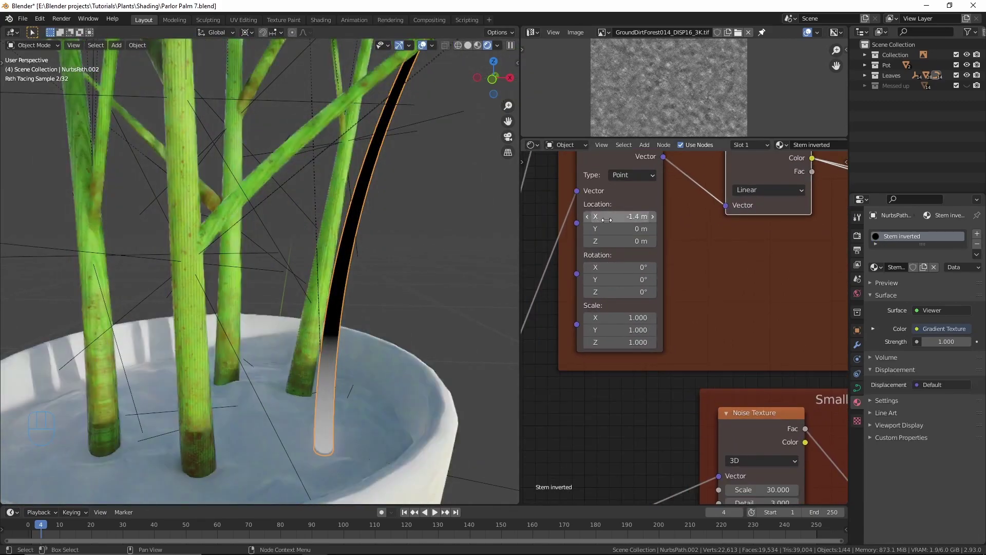
pyautogui.keyDown('shift'); pyautogui.moveTo(607, 220); pyautogui.dragTo(629, 220); pyautogui.keyUp('shift')
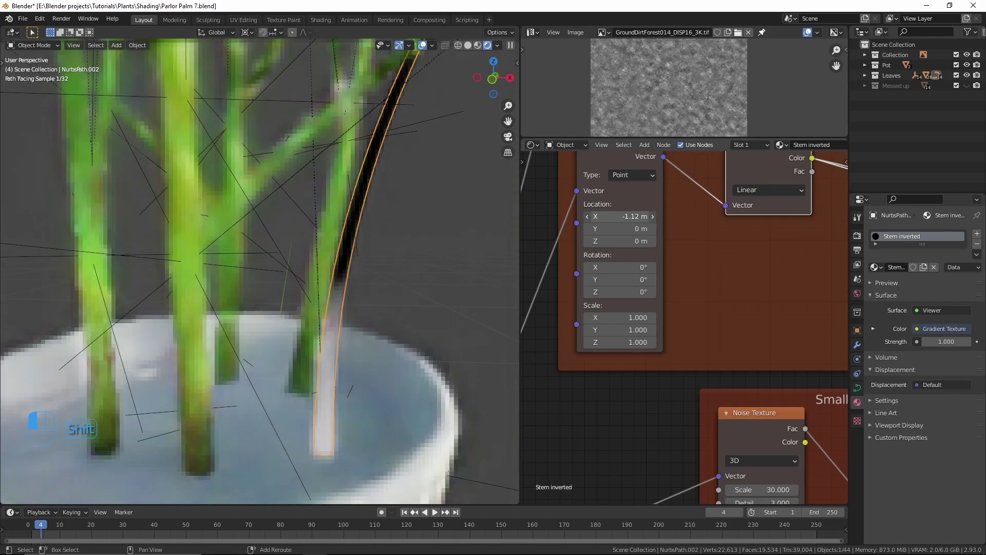
pyautogui.scroll(-8, 661, 266)
pyautogui.moveTo(654, 242)
pyautogui.mouseDown(button='middle')
pyautogui.moveTo(737, 222)
pyautogui.moveTo(826, 168)
pyautogui.moveTo(786, 131)
pyautogui.mouseUp(button='middle')
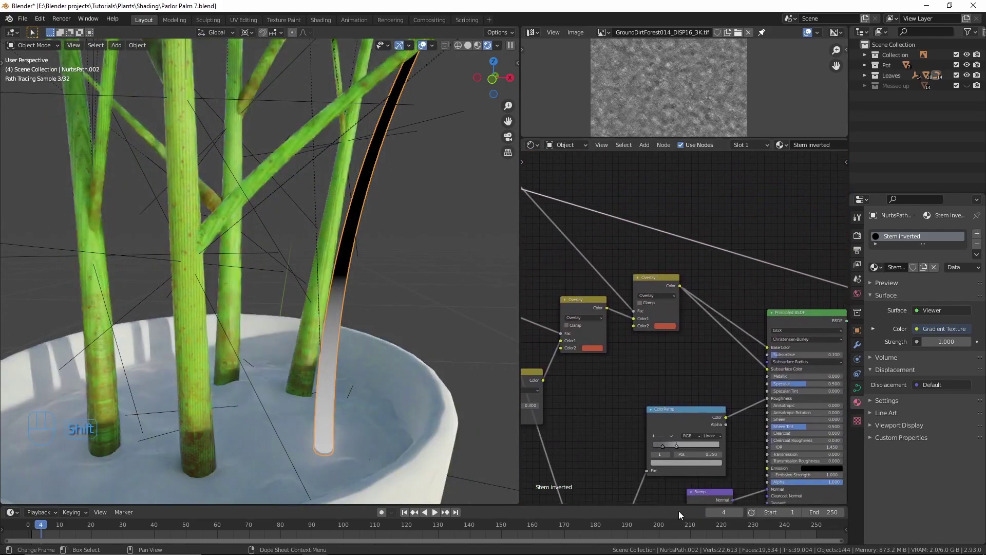
# Preview the last Overlay node and then the Principled BSDF on the stem, then deselect everything and check the plant's base.
pyautogui.keyDown('ctrl'); pyautogui.keyDown('shift'); pyautogui.click(657, 285); pyautogui.keyUp('shift'); pyautogui.keyUp('ctrl')
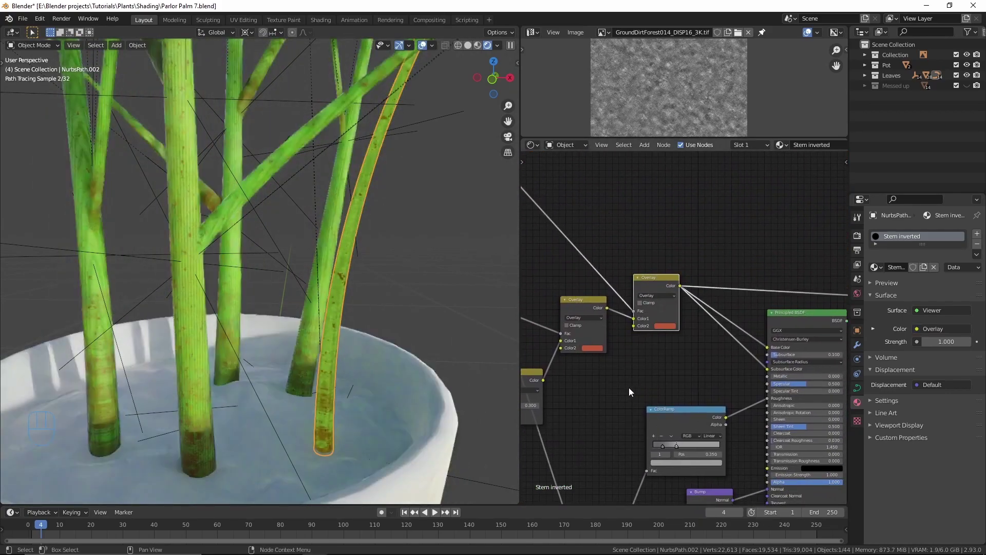
pyautogui.scroll(5, 321, 415)
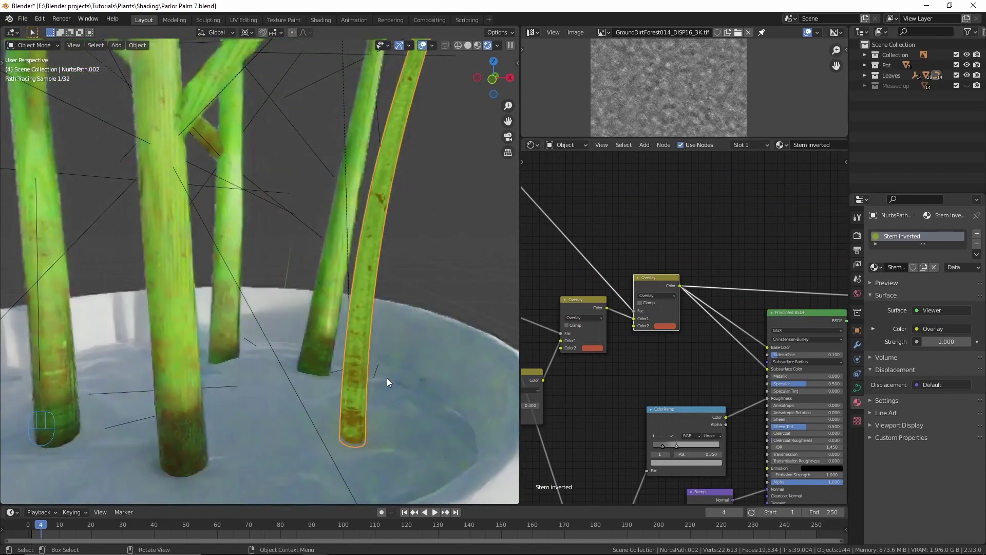
pyautogui.scroll(-5, 603, 316)
pyautogui.moveTo(742, 324); pyautogui.dragTo(630, 315, button='middle')
pyautogui.keyDown('ctrl'); pyautogui.keyDown('shift'); pyautogui.click(626, 312); pyautogui.keyUp('shift'); pyautogui.keyUp('ctrl')
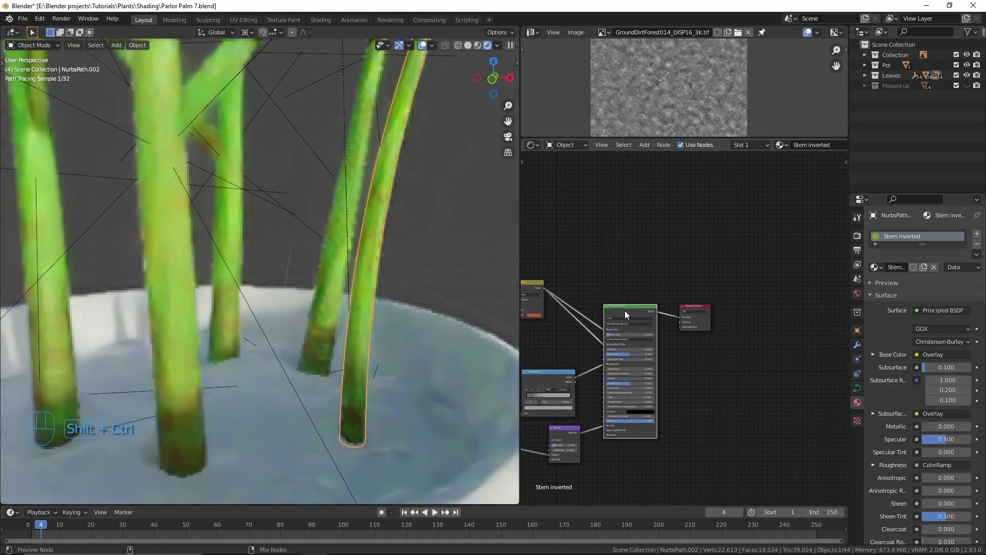
pyautogui.keyDown('shift'); pyautogui.moveTo(316, 250); pyautogui.dragTo(342, 316, button='middle'); pyautogui.keyUp('shift')
pyautogui.hotkey('alt', 'a')
pyautogui.scroll(-6, 332, 275)
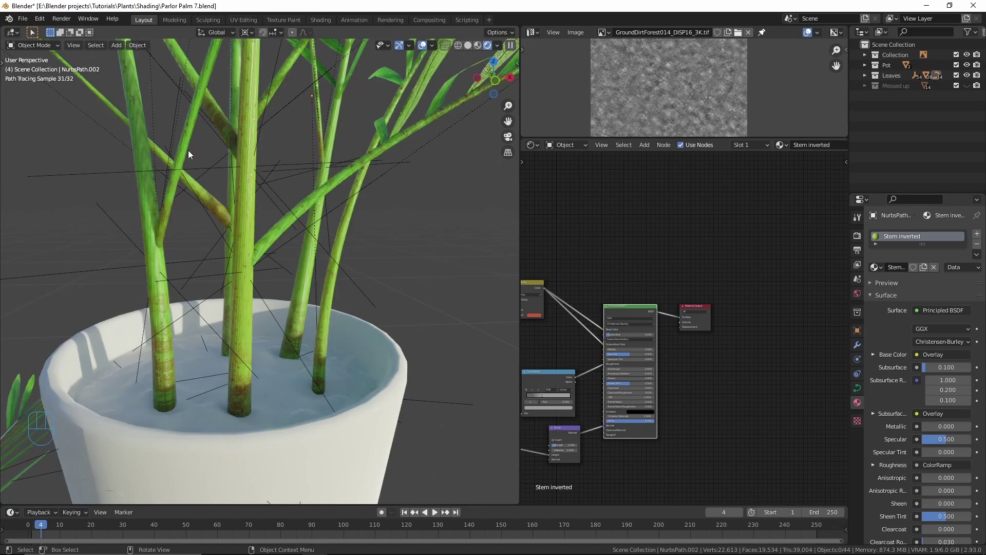
# Select the branch with the brown lower end and give it its own material copy named "Branch".
pyautogui.click(215, 203)
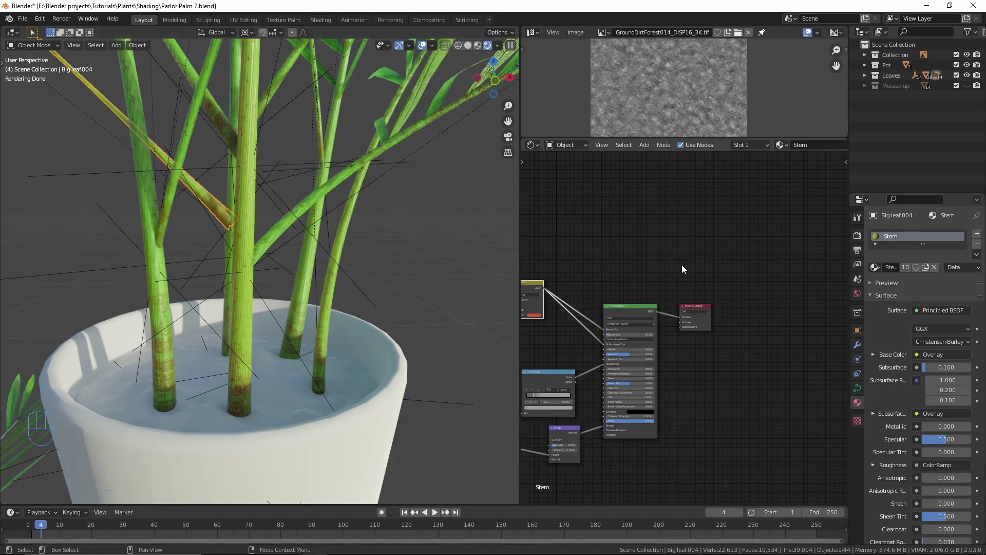
pyautogui.doubleClick(909, 268)
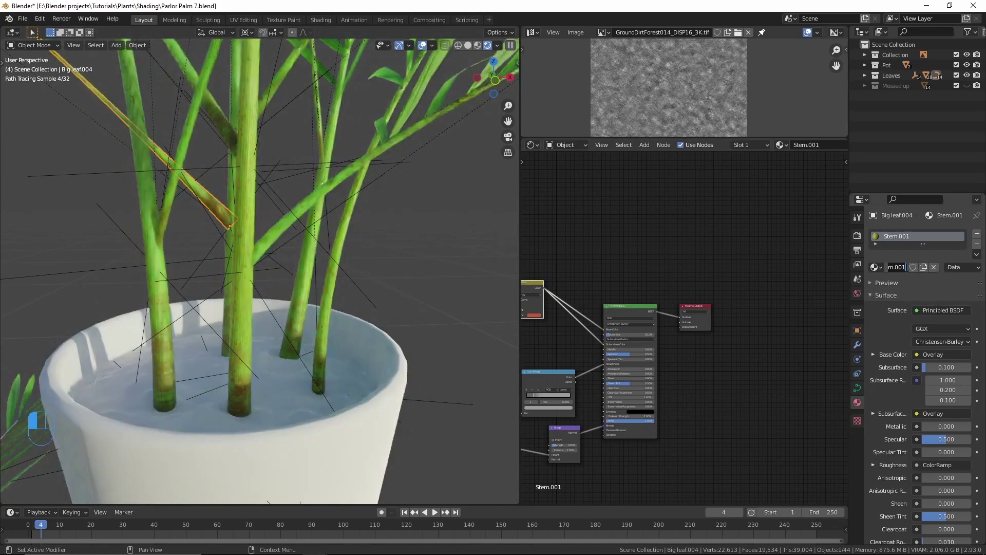
pyautogui.press('BackSpace')
pyautogui.press('BackSpace')
pyautogui.write('Bra')
pyautogui.press('Return')
# Dissolve the final dirt Multiply node in the Branch material, leaving the Add node linked to the roughness ColorRamp and the Bump's Height.
pyautogui.scroll(-3, 688, 335)
pyautogui.moveTo(688, 335); pyautogui.dragTo(781, 335, button='middle')
pyautogui.moveTo(697, 336); pyautogui.dragTo(855, 382, button='middle')
pyautogui.scroll(-4, 713, 267)
pyautogui.moveTo(715, 267); pyautogui.dragTo(737, 283, button='middle')
pyautogui.scroll(4, 677, 274)
pyautogui.moveTo(646, 266); pyautogui.dragTo(630, 264, button='middle')
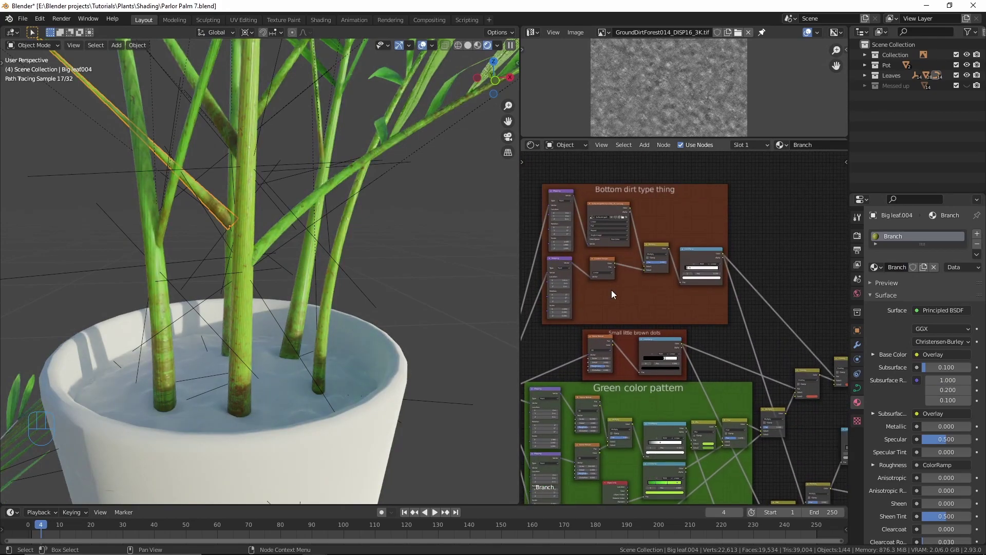
pyautogui.moveTo(535, 159); pyautogui.dragTo(568, 193, button='middle')
pyautogui.moveTo(568, 193); pyautogui.dragTo(781, 356)
pyautogui.moveTo(747, 307); pyautogui.dragTo(670, 242, button='middle')
pyautogui.moveTo(676, 277); pyautogui.dragTo(600, 208, button='middle')
pyautogui.scroll(5, 694, 369)
pyautogui.moveTo(673, 357); pyautogui.dragTo(667, 325, button='middle')
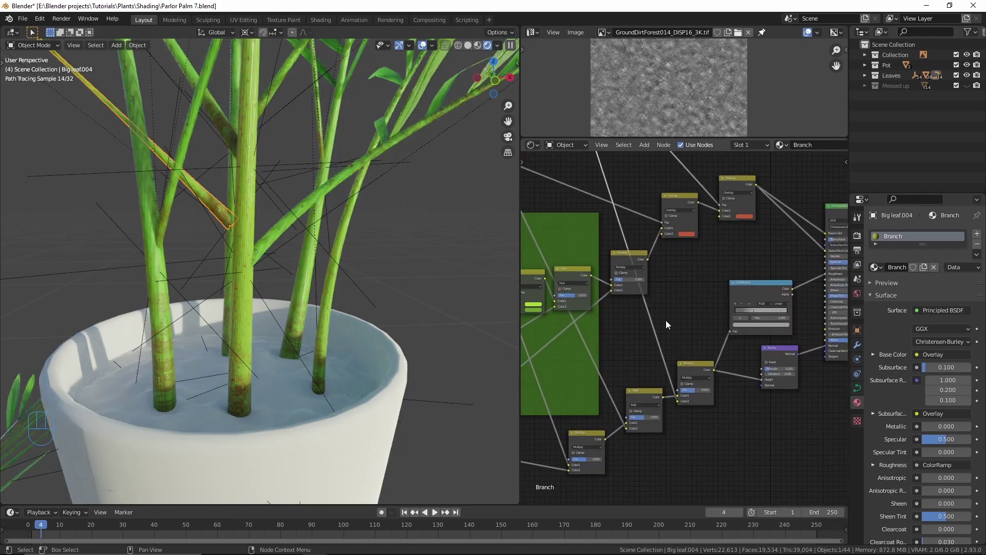
pyautogui.scroll(3, 699, 366)
pyautogui.moveTo(698, 366); pyautogui.dragTo(689, 339, button='middle')
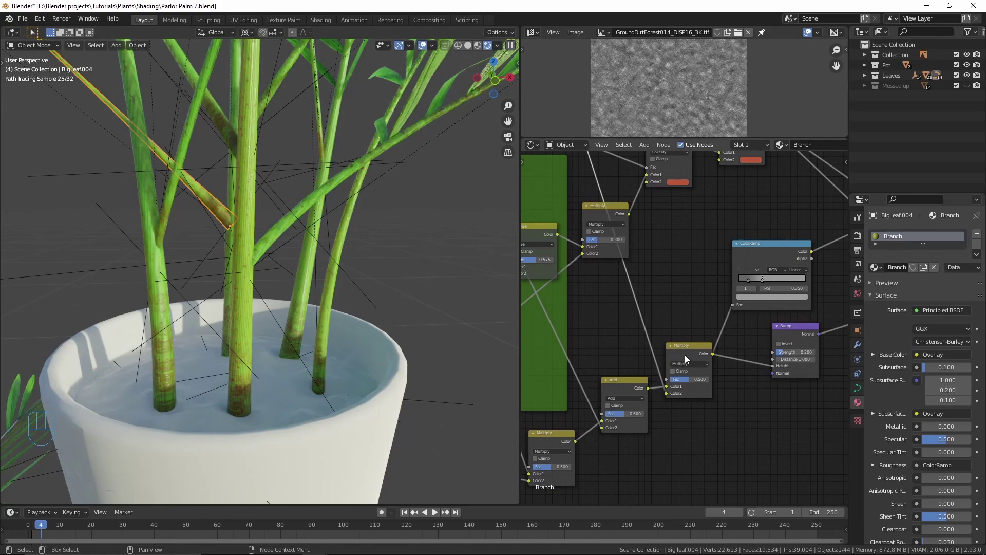
pyautogui.click(685, 354)
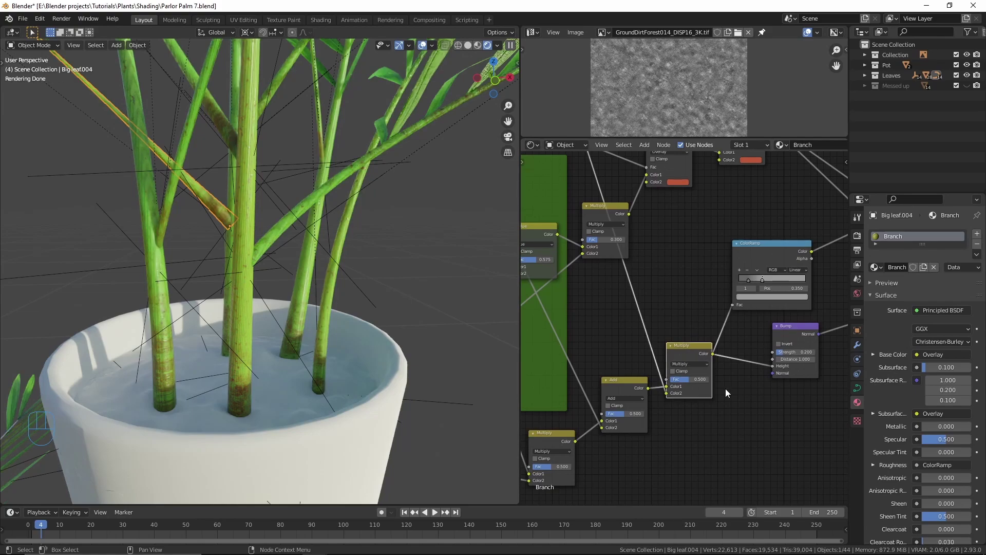
pyautogui.hotkey('ctrl', 'x')
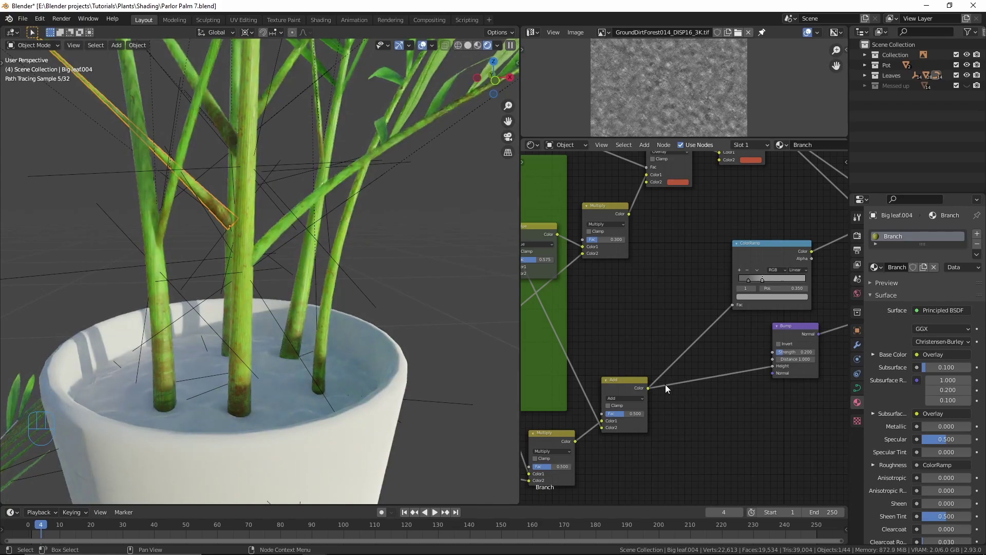
# Dissolve the last Overlay node that mixes the dirt into the Branch color, keeping the remaining Overlay linked to the Principled BSDF.
pyautogui.scroll(-3, 723, 256)
pyautogui.moveTo(707, 164); pyautogui.dragTo(697, 278, button='middle')
pyautogui.scroll(-2, 683, 243)
pyautogui.moveTo(684, 237); pyautogui.dragTo(762, 336, button='middle')
pyautogui.scroll(2, 708, 289)
pyautogui.hotkey('ctrl', 'x')
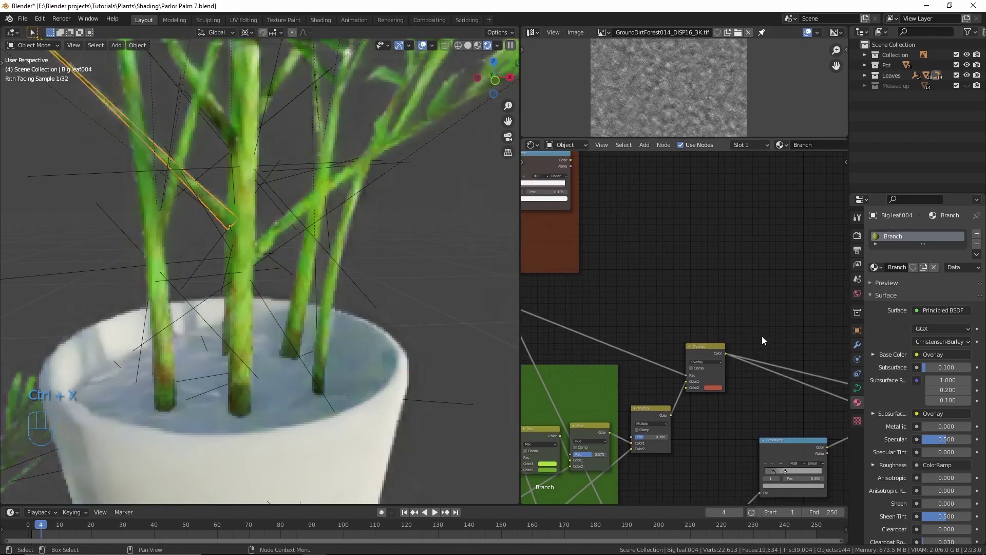
# Delete the whole "Bottom dirt type thing" frame with its nodes from the Branch material.
pyautogui.scroll(-3, 763, 337)
pyautogui.moveTo(570, 235); pyautogui.dragTo(735, 304, button='middle')
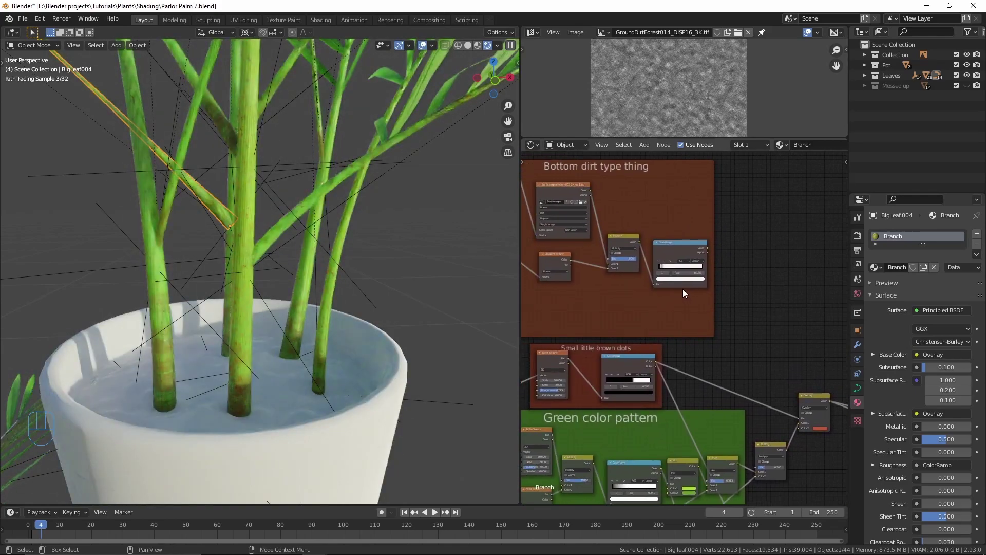
pyautogui.scroll(-1, 682, 292)
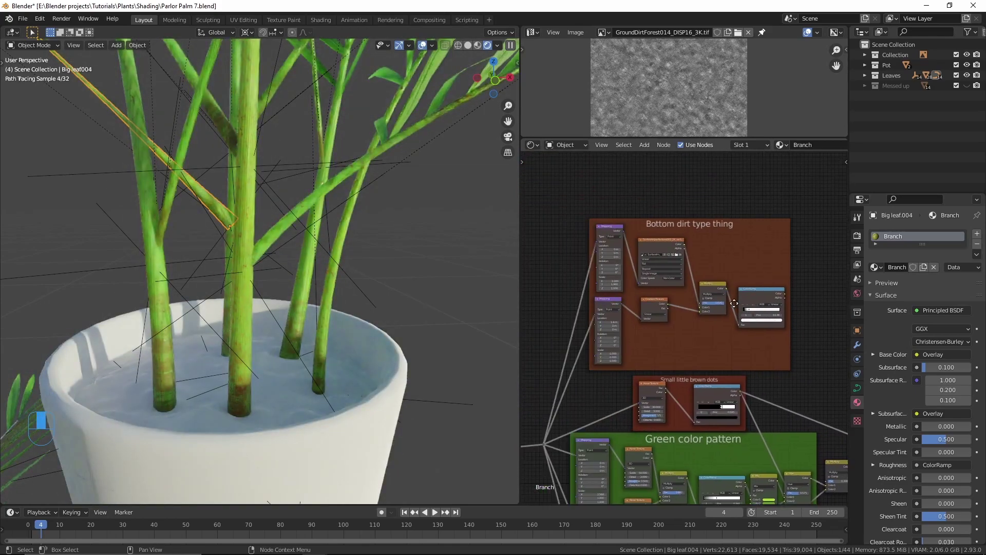
pyautogui.moveTo(570, 194); pyautogui.dragTo(814, 376)
pyautogui.press('x')
pyautogui.moveTo(793, 363); pyautogui.dragTo(766, 279, button='middle')
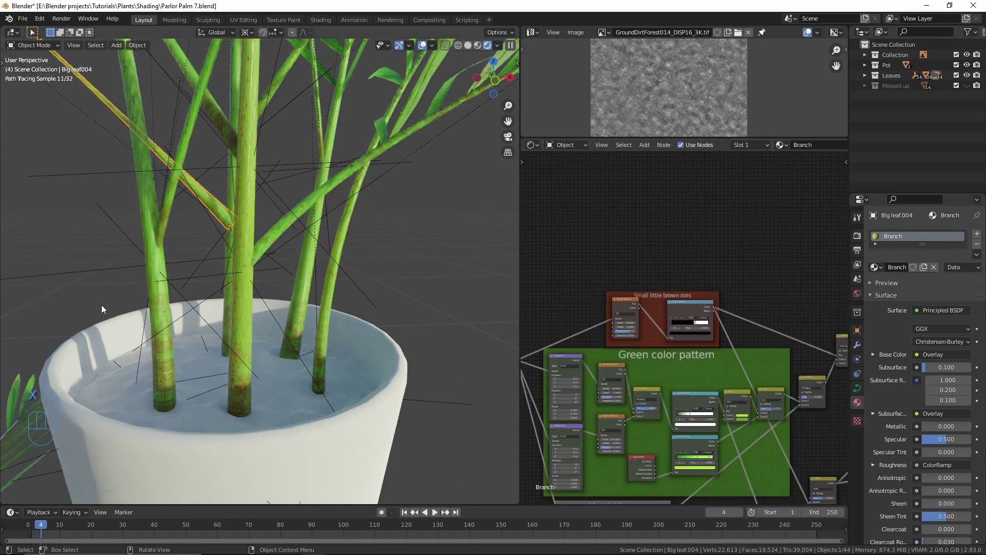
# In solid shading, select all branches that grow off the main stems, making the one with the Branch material the active object.
pyautogui.press('z')
pyautogui.click(337, 282)
pyautogui.moveTo(337, 281)
pyautogui.keyDown('shift'); pyautogui.mouseDown(button='middle')
pyautogui.moveTo(287, 306)
pyautogui.moveTo(230, 191)
pyautogui.mouseUp(button='middle'); pyautogui.keyUp('shift')
pyautogui.keyDown('shift'); pyautogui.click(230, 191); pyautogui.keyUp('shift')
pyautogui.keyDown('shift'); pyautogui.click(233, 135); pyautogui.keyUp('shift')
pyautogui.keyDown('shift'); pyautogui.click(278, 157); pyautogui.keyUp('shift')
pyautogui.scroll(2, 313, 167)
pyautogui.keyDown('shift'); pyautogui.moveTo(314, 167); pyautogui.dragTo(309, 202, button='middle'); pyautogui.keyUp('shift')
pyautogui.keyDown('shift'); pyautogui.click(352, 218); pyautogui.keyUp('shift')
pyautogui.hotkey('ctrl', 'z')
pyautogui.keyDown('shift'); pyautogui.click(364, 303); pyautogui.keyUp('shift')
pyautogui.keyDown('shift'); pyautogui.moveTo(356, 313); pyautogui.dragTo(360, 272, button='middle'); pyautogui.keyUp('shift')
pyautogui.scroll(-4, 364, 304)
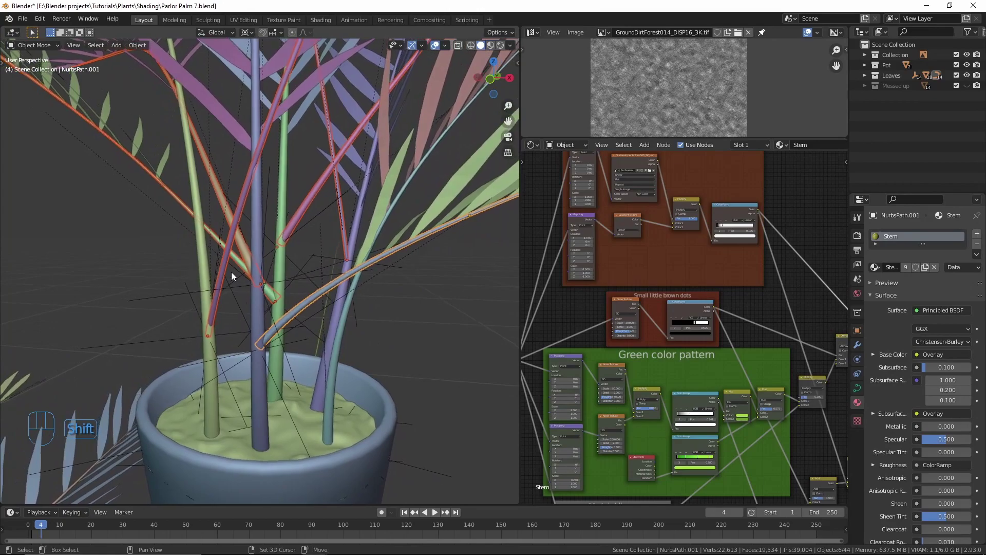
pyautogui.keyDown('shift'); pyautogui.click(177, 202); pyautogui.keyUp('shift')
pyautogui.moveTo(178, 202); pyautogui.dragTo(273, 240, button='middle')
# Link the active branch's material to the other selected branches and switch the viewport to Material Preview shading.
pyautogui.hotkey('ctrl', 'l')
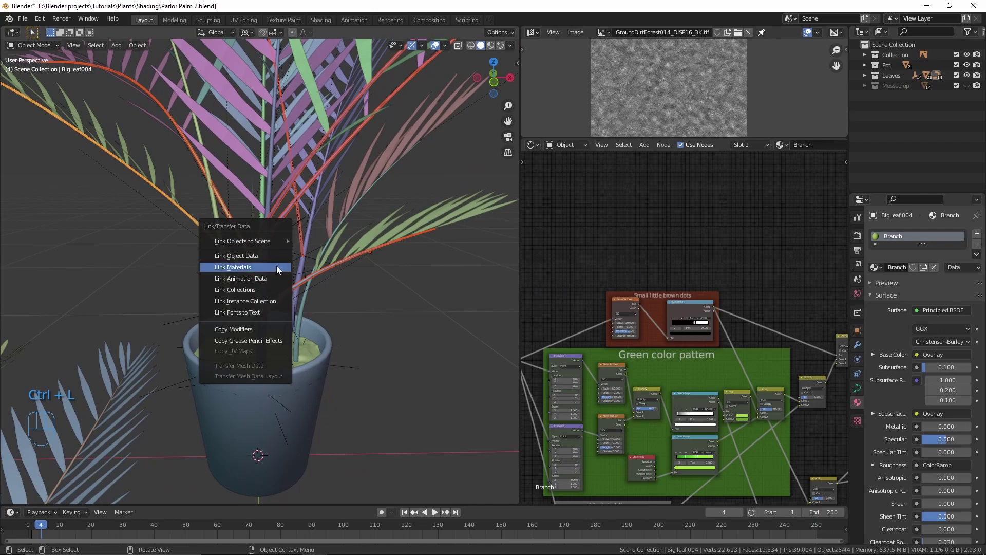
pyautogui.click(276, 266)
pyautogui.click(275, 328)
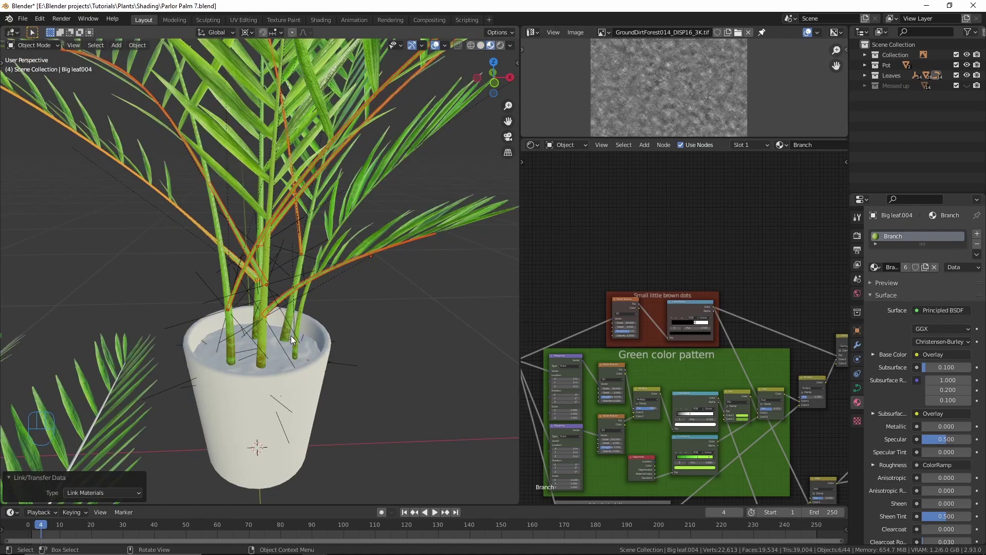
# Select the soil surface inside the pot and give it a new material named "Pot soil".
pyautogui.scroll(3, 264, 282)
pyautogui.moveTo(217, 270); pyautogui.dragTo(216, 276, button='middle')
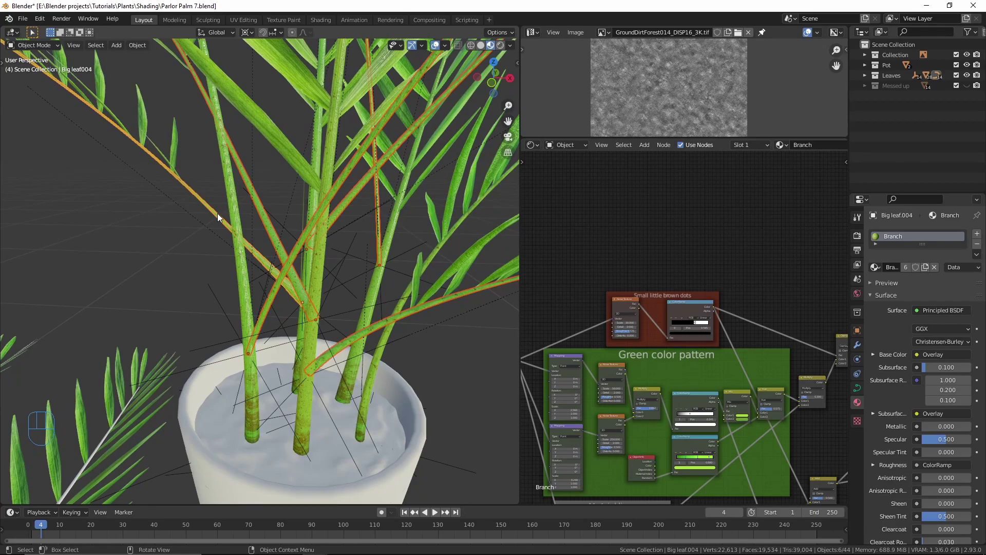
pyautogui.moveTo(218, 208); pyautogui.dragTo(231, 287, button='middle')
pyautogui.click(299, 449)
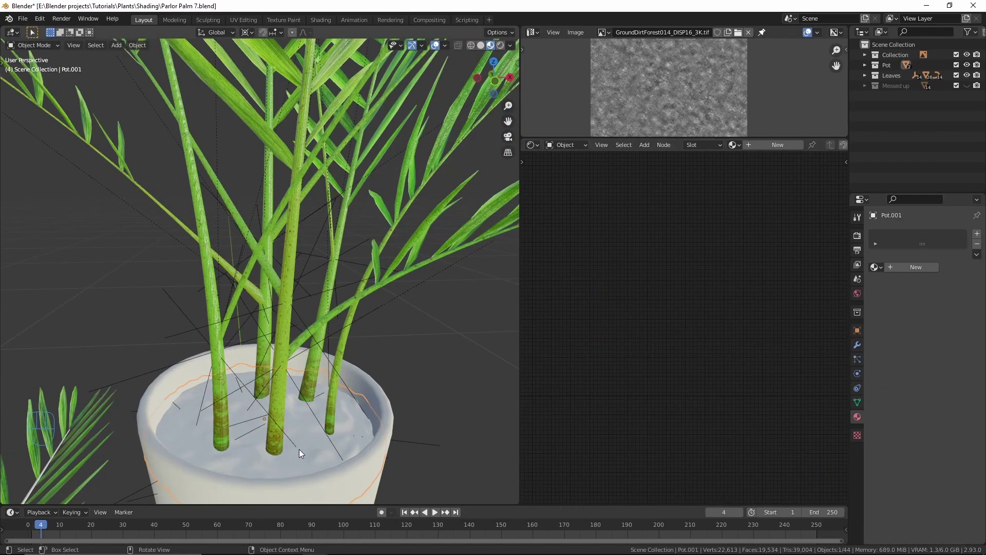
pyautogui.click(899, 267)
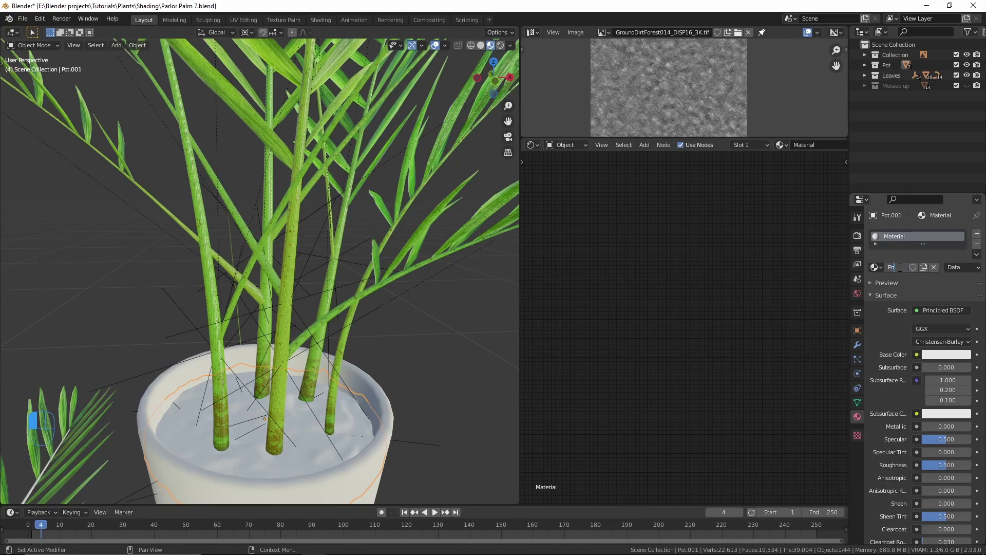
pyautogui.write('Pot soil')
pyautogui.press('Return')
# Start the Principled Texture Setup on the Principled BSDF node and browse the Textures folder to GroundDirtForest014's REGULAR\3K subfolder, filtering by "grou".
pyautogui.press('Home')
pyautogui.scroll(3, 746, 283)
pyautogui.moveTo(741, 282); pyautogui.dragTo(688, 281, button='middle')
pyautogui.scroll(-2, 686, 273)
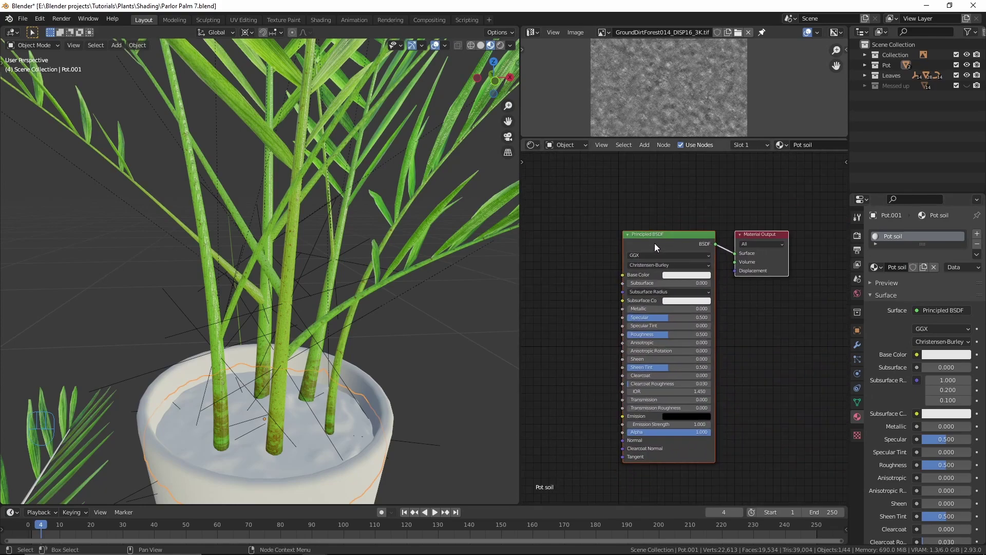
pyautogui.click(655, 245)
pyautogui.hotkey('ctrl', 'shift', 't')
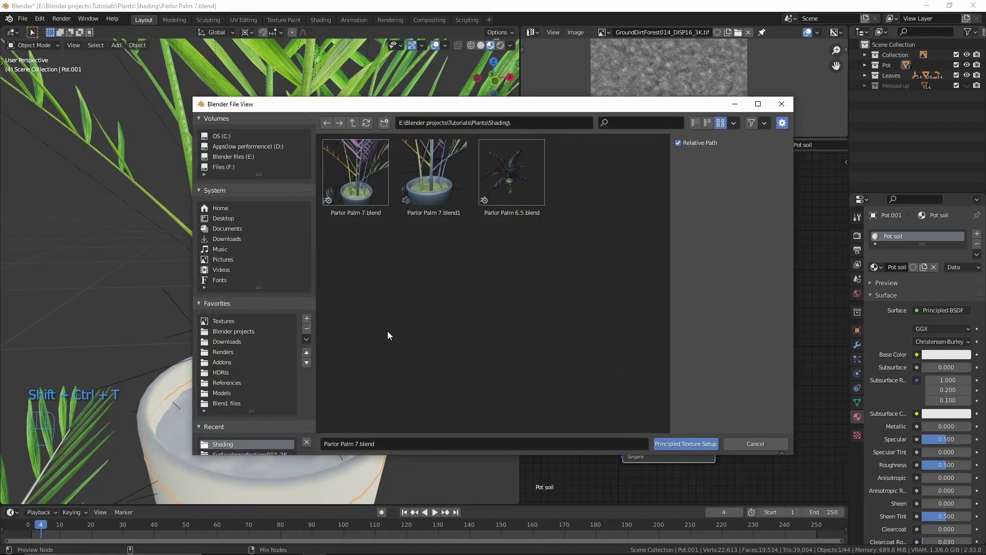
pyautogui.click(258, 324)
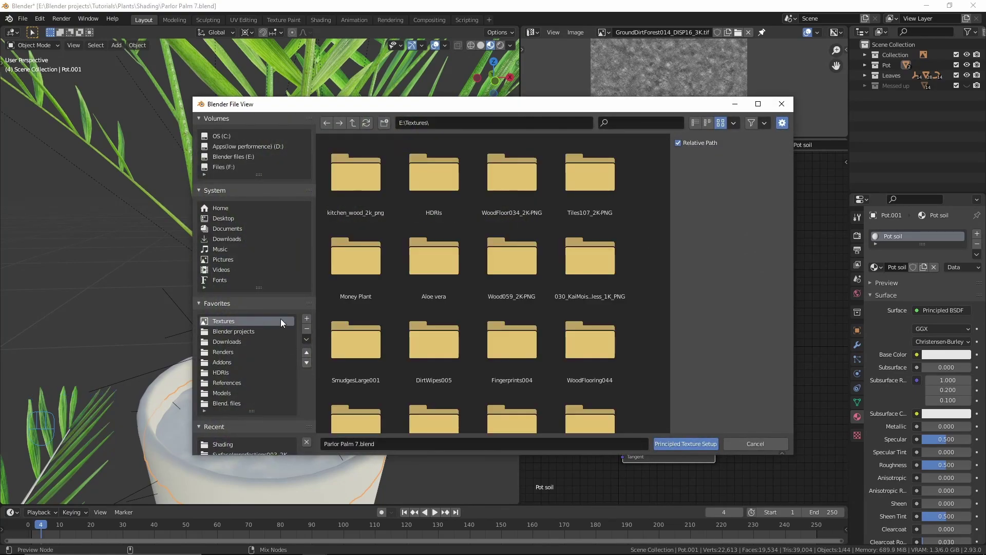
pyautogui.click(632, 122)
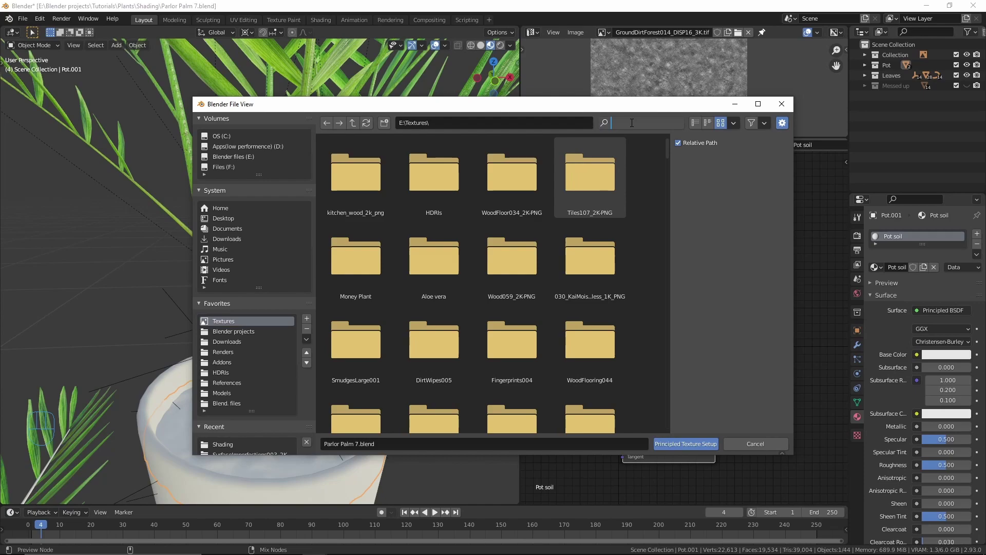
pyautogui.write('grou')
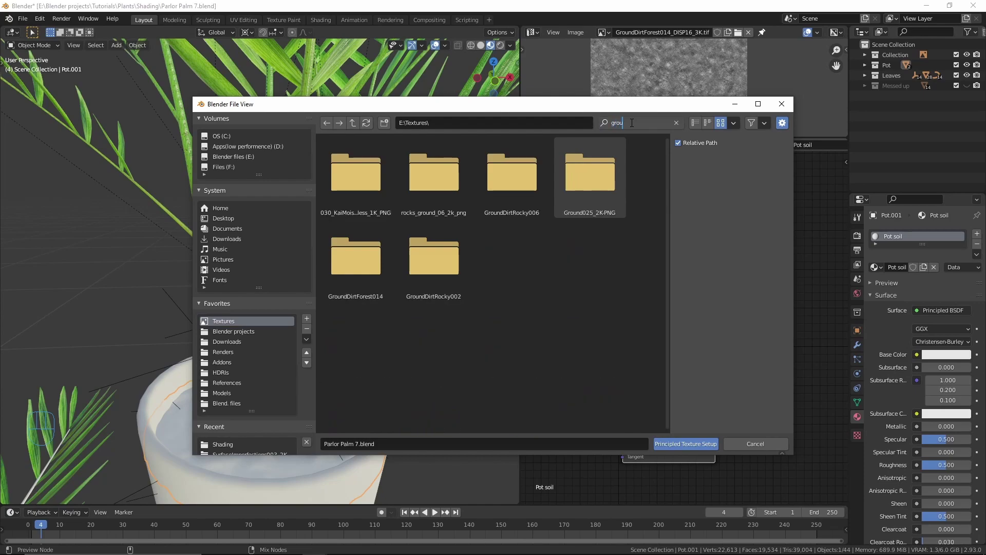
pyautogui.doubleClick(362, 258)
pyautogui.doubleClick(351, 197)
pyautogui.click(350, 197)
pyautogui.doubleClick(350, 197)
pyautogui.doubleClick(351, 196)
# Load the GroundDirtForest014 COL, NRM and GLOSS 3K maps into the Pot soil material and shift the added nodes slightly down.
pyautogui.click(559, 239)
pyautogui.click(578, 184)
pyautogui.keyDown('shift'); pyautogui.click(593, 267); pyautogui.keyUp('shift')
pyautogui.keyDown('shift'); pyautogui.click(510, 260); pyautogui.keyUp('shift')
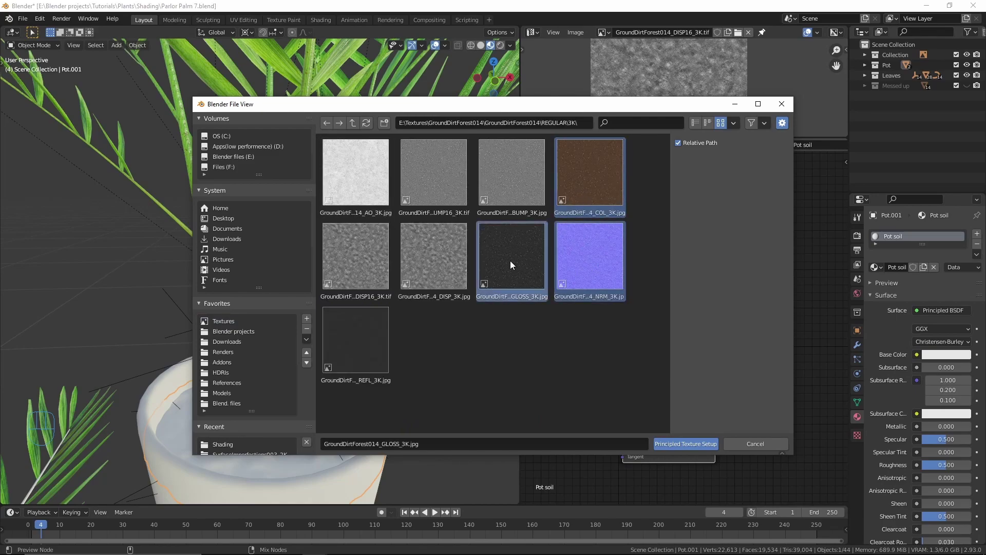
pyautogui.click(668, 445)
pyautogui.scroll(-2, 598, 350)
pyautogui.moveTo(600, 350); pyautogui.dragTo(695, 296, button='middle')
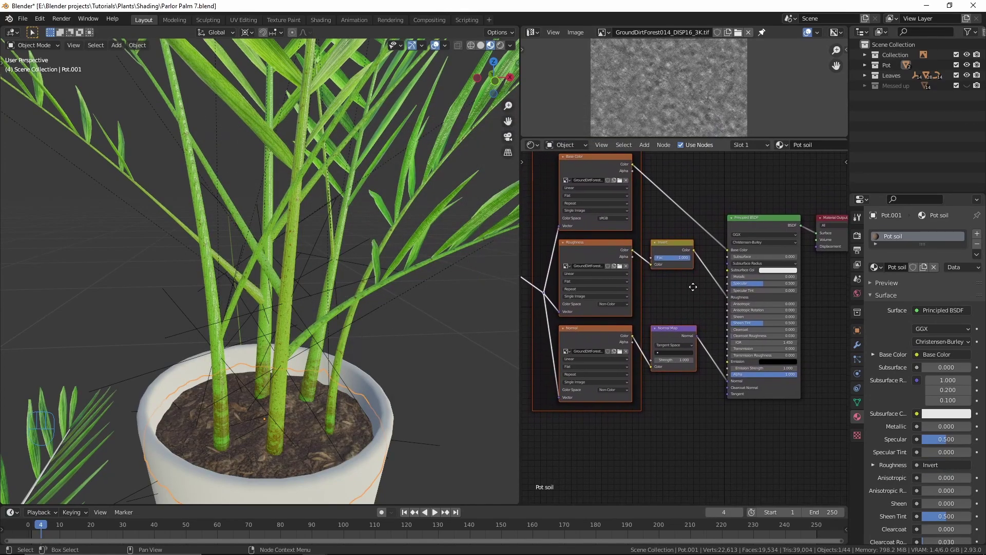
pyautogui.press('g')
pyautogui.click(693, 313)
pyautogui.click(686, 319)
# Switch the viewport to Rendered shading, hide the overlays and view the whole potted palm.
pyautogui.press('z')
pyautogui.click(423, 244)
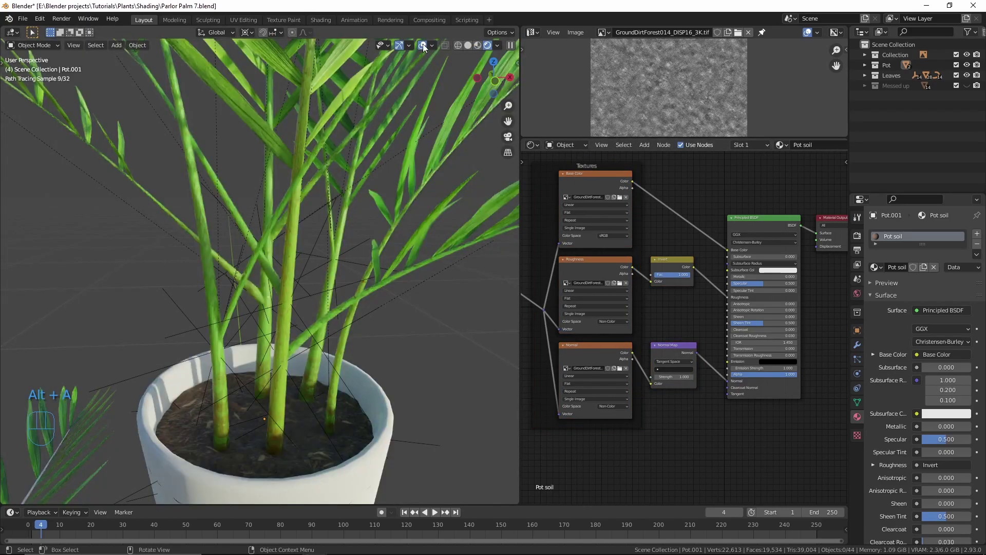
pyautogui.click(423, 44)
pyautogui.scroll(-7, 449, 253)
pyautogui.scroll(-3, 449, 253)
pyautogui.moveTo(442, 258); pyautogui.dragTo(427, 347, button='middle')
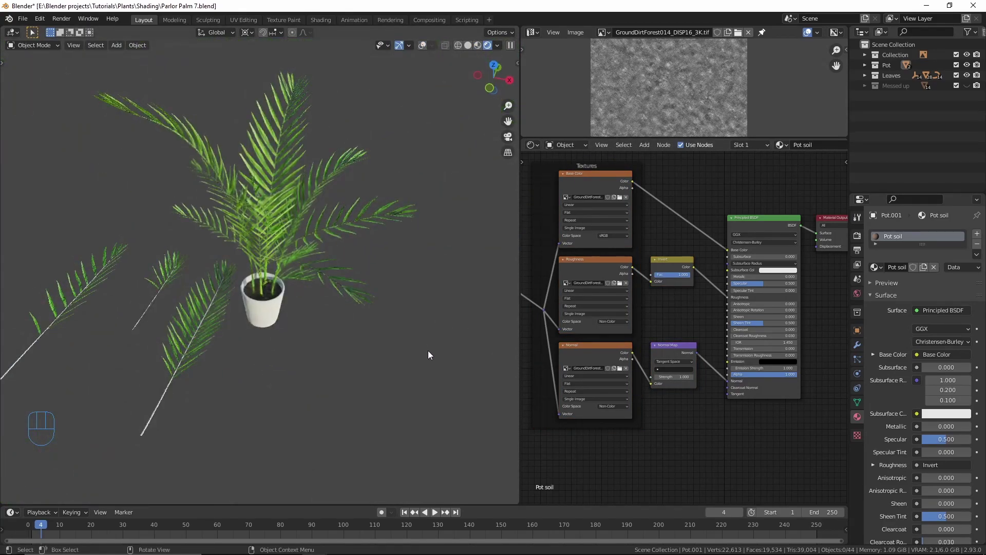
pyautogui.moveTo(263, 350); pyautogui.dragTo(314, 319, button='middle')
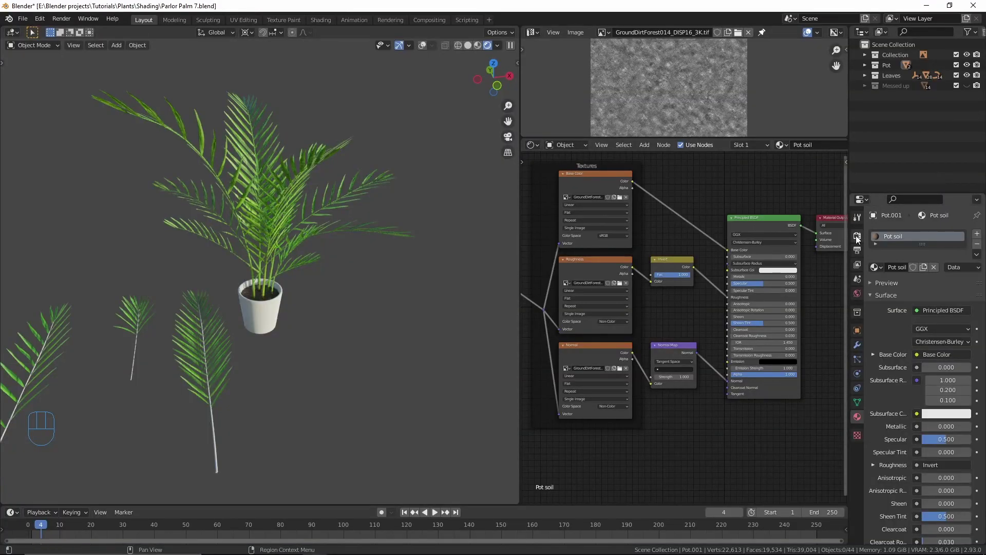
# Set the scene's Color Management look to High Contrast in the render settings.
pyautogui.click(856, 235)
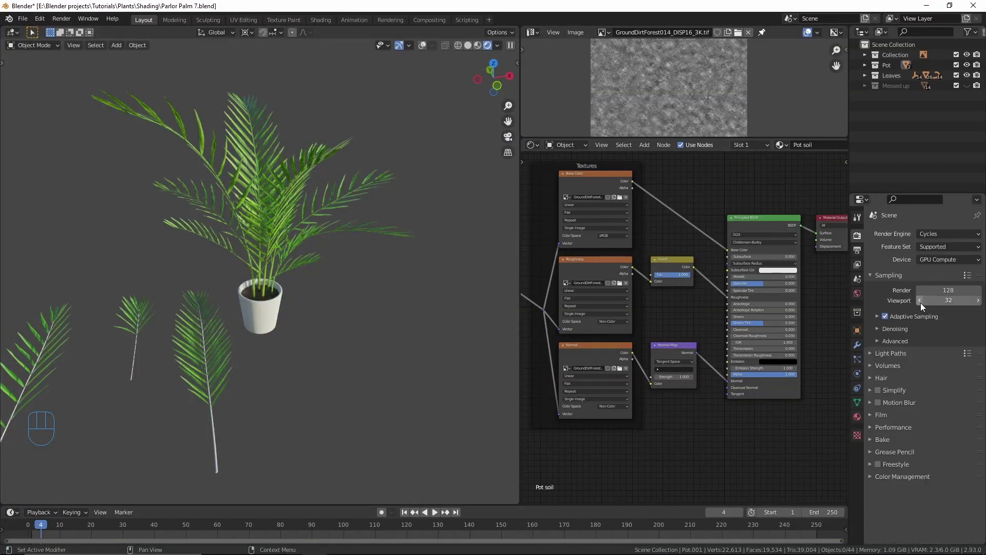
pyautogui.click(882, 477)
pyautogui.scroll(-2, 905, 474)
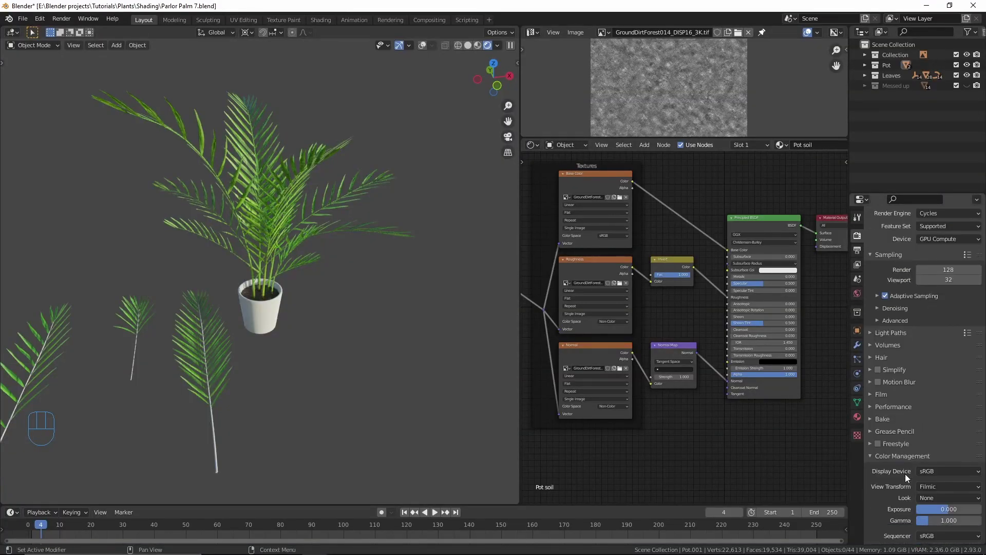
pyautogui.click(929, 485)
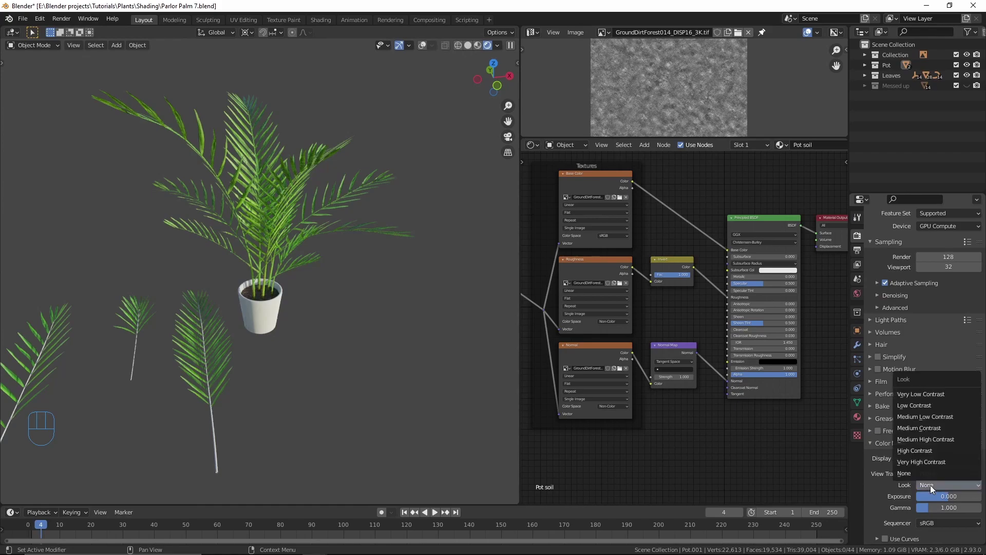
pyautogui.click(929, 456)
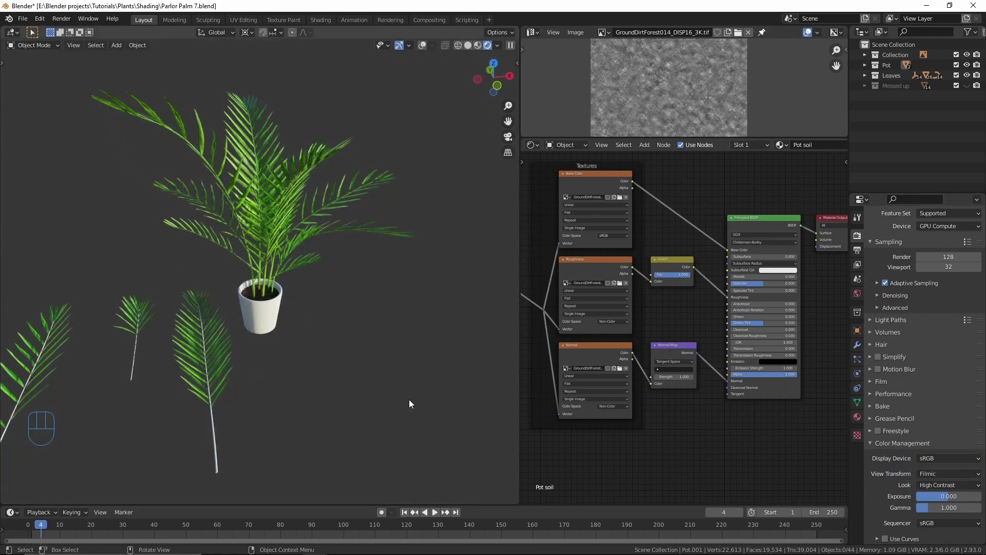
pyautogui.moveTo(409, 400); pyautogui.dragTo(288, 380, button='middle')
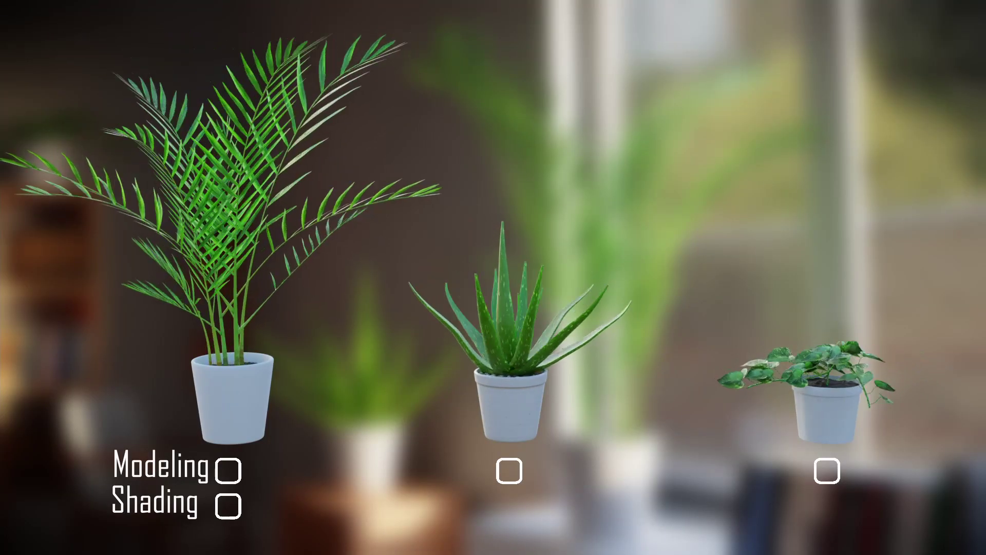